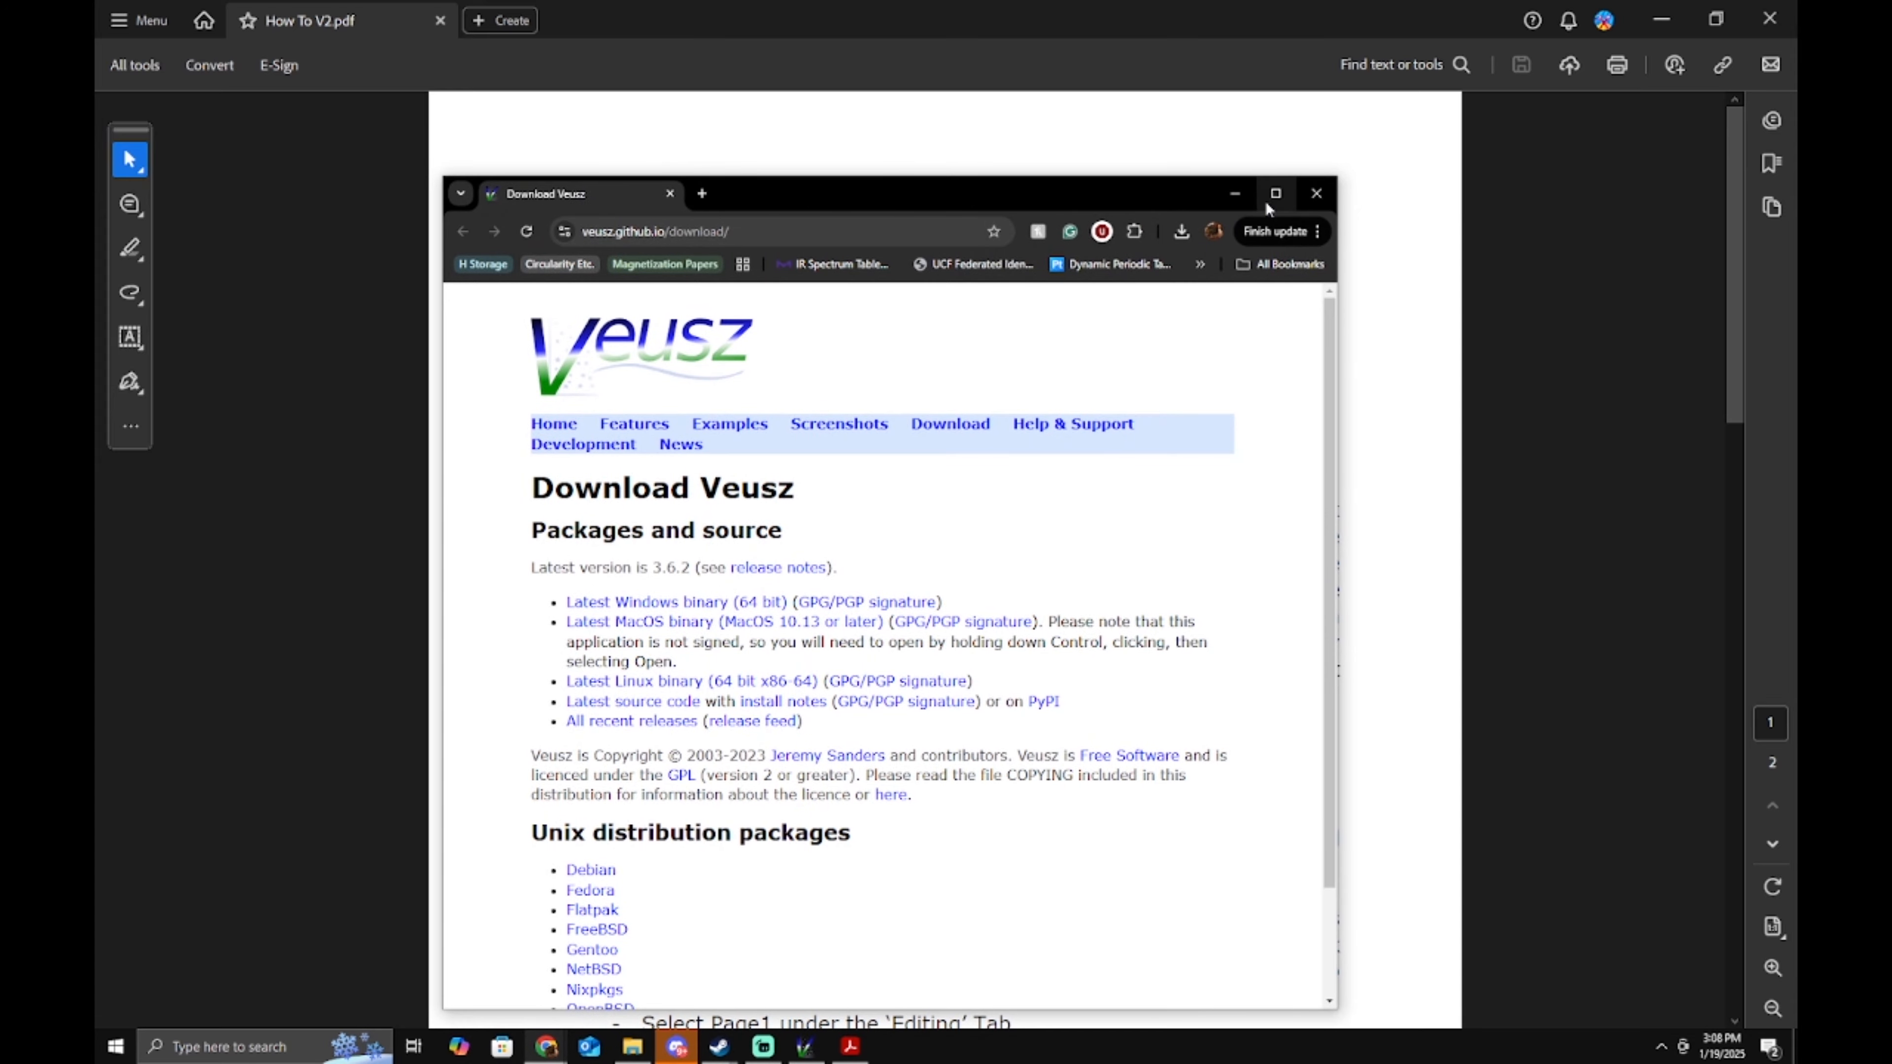
Review the Veusz download page, then close Chrome to return to the How To V2.pdf guide.
click(1277, 198)
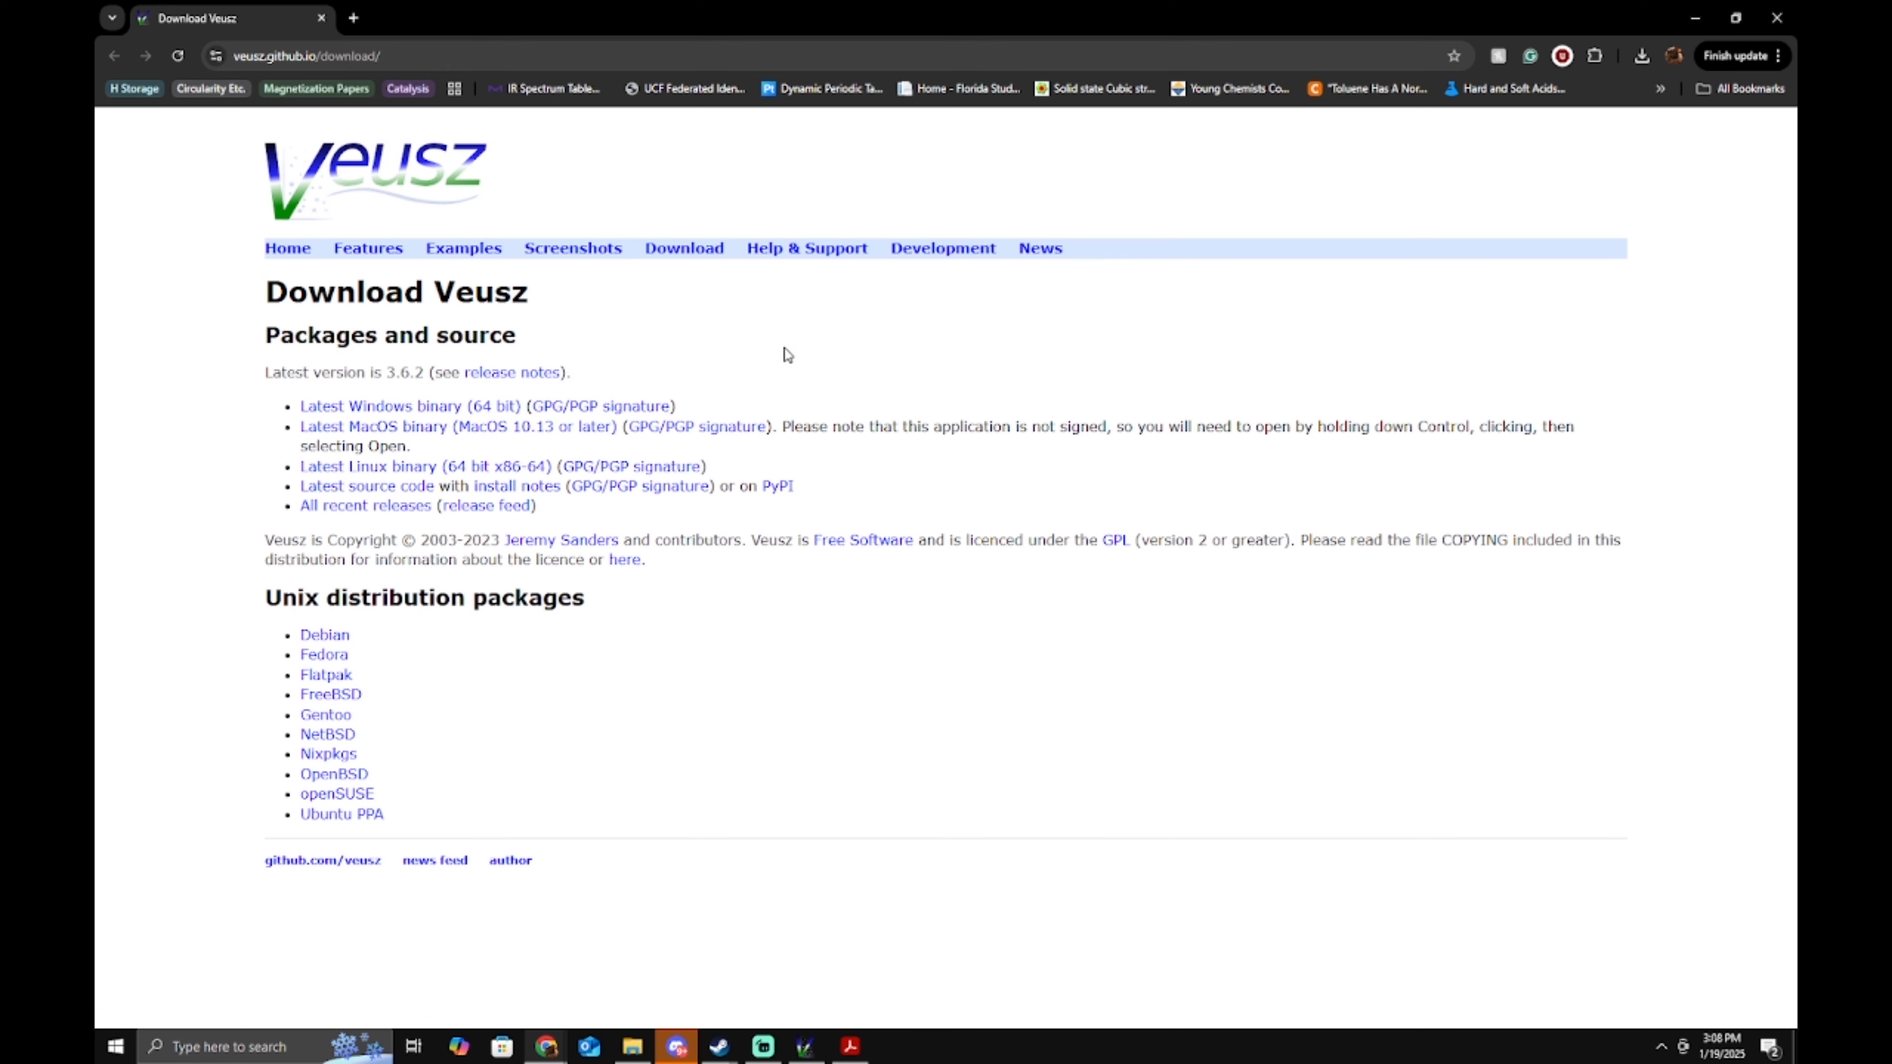
click(1777, 18)
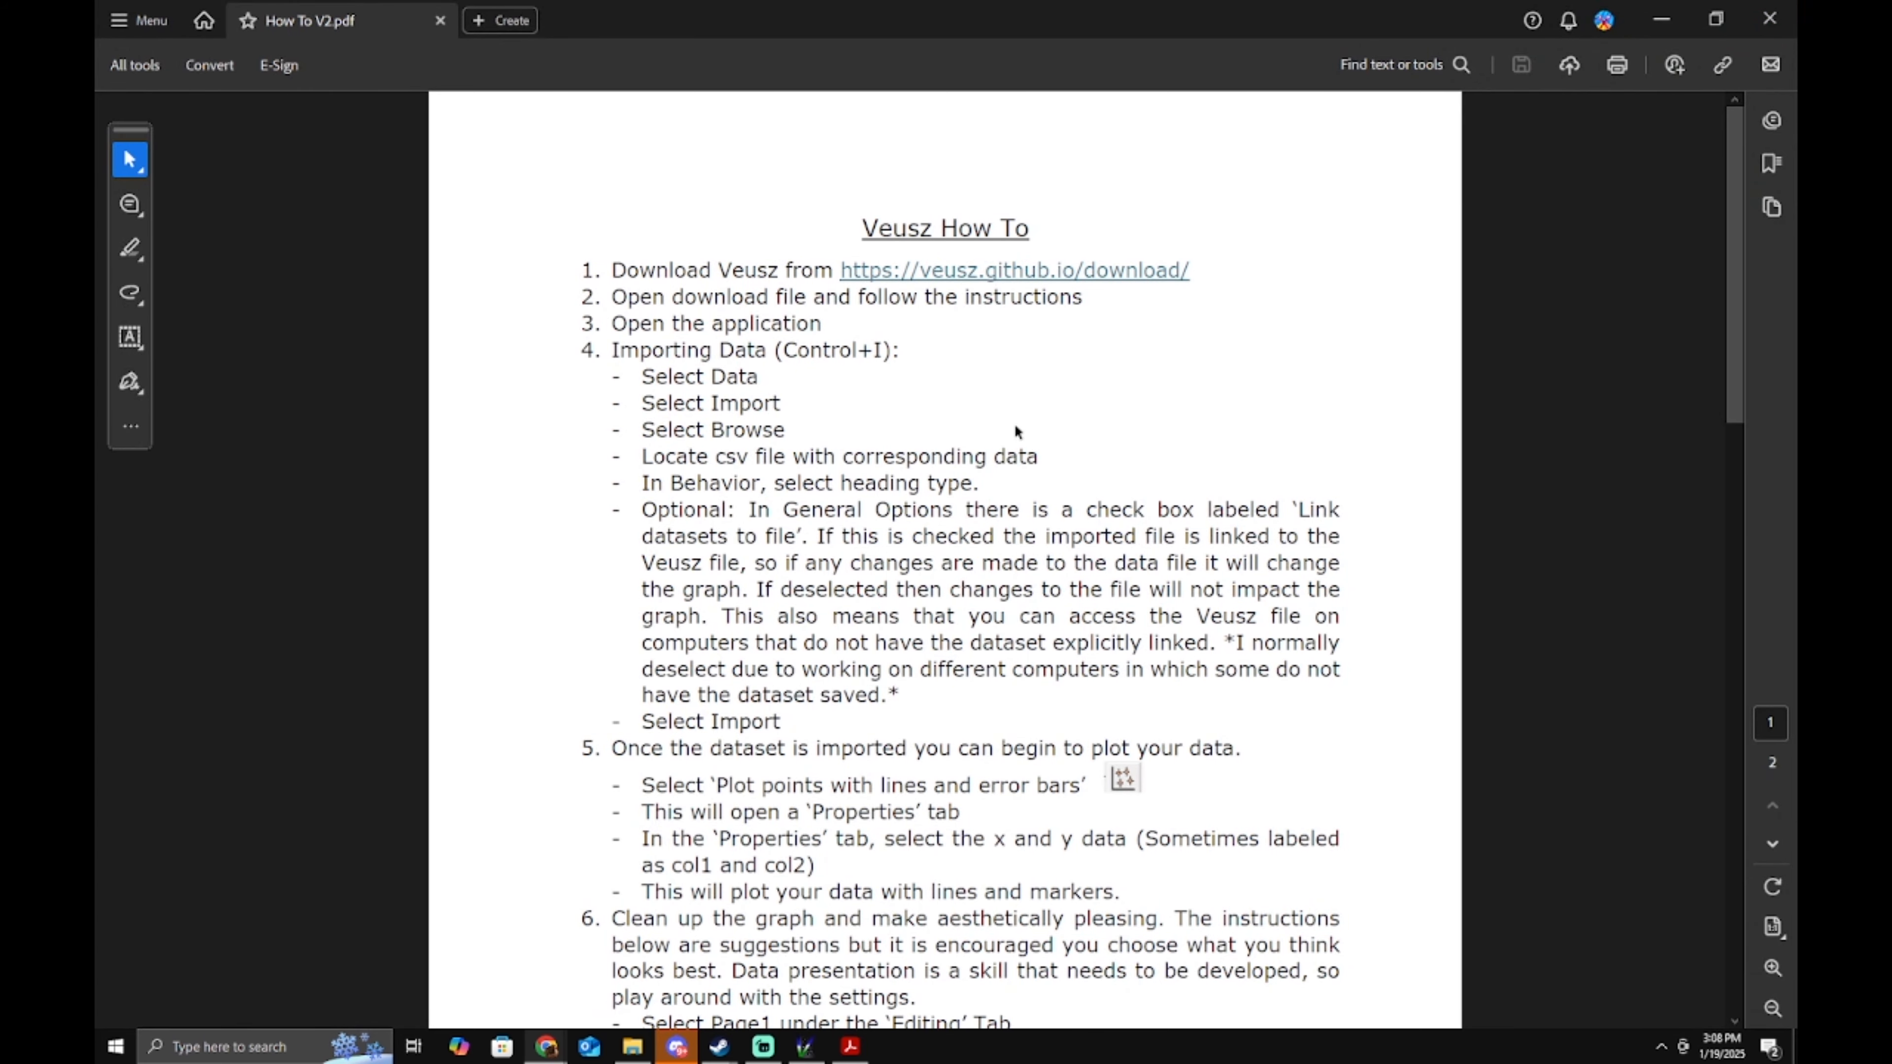
Switch between Veusz and Acrobat, then drag the Acrobat guide off the screen's left edge.
click(806, 1049)
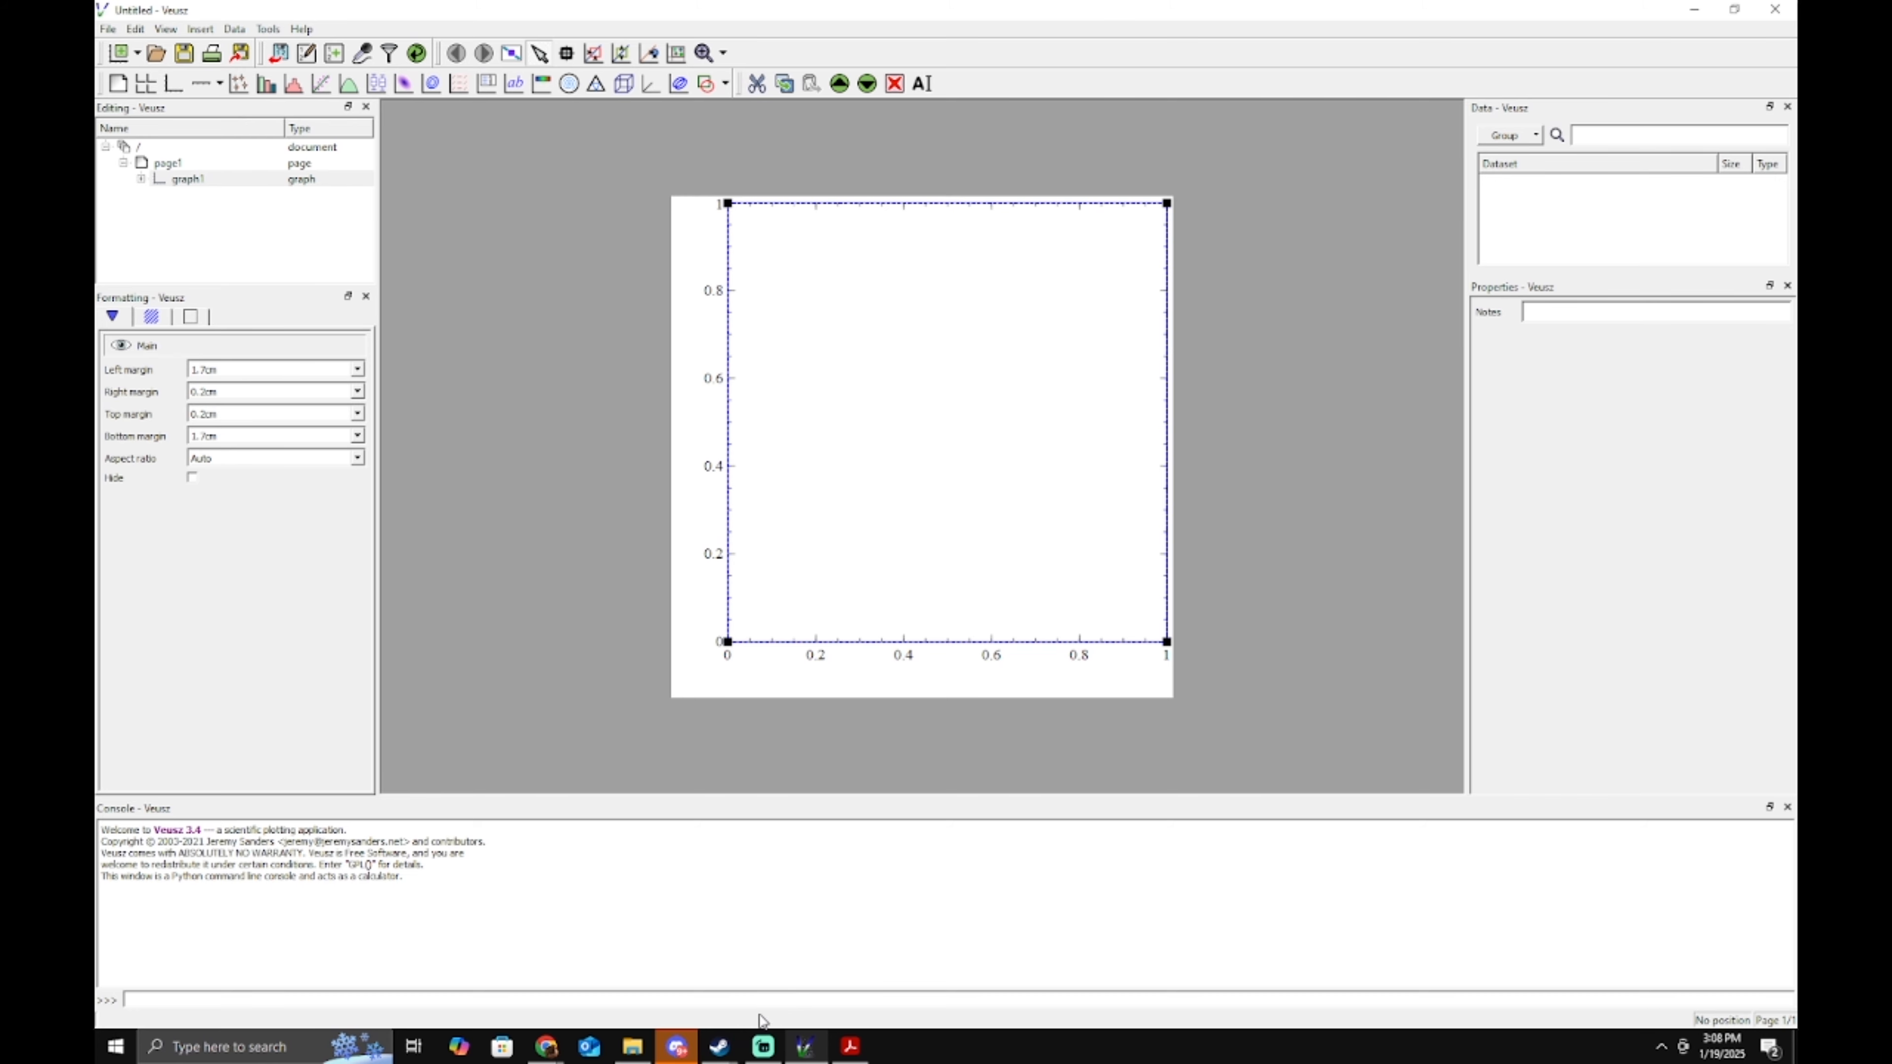
click(850, 1046)
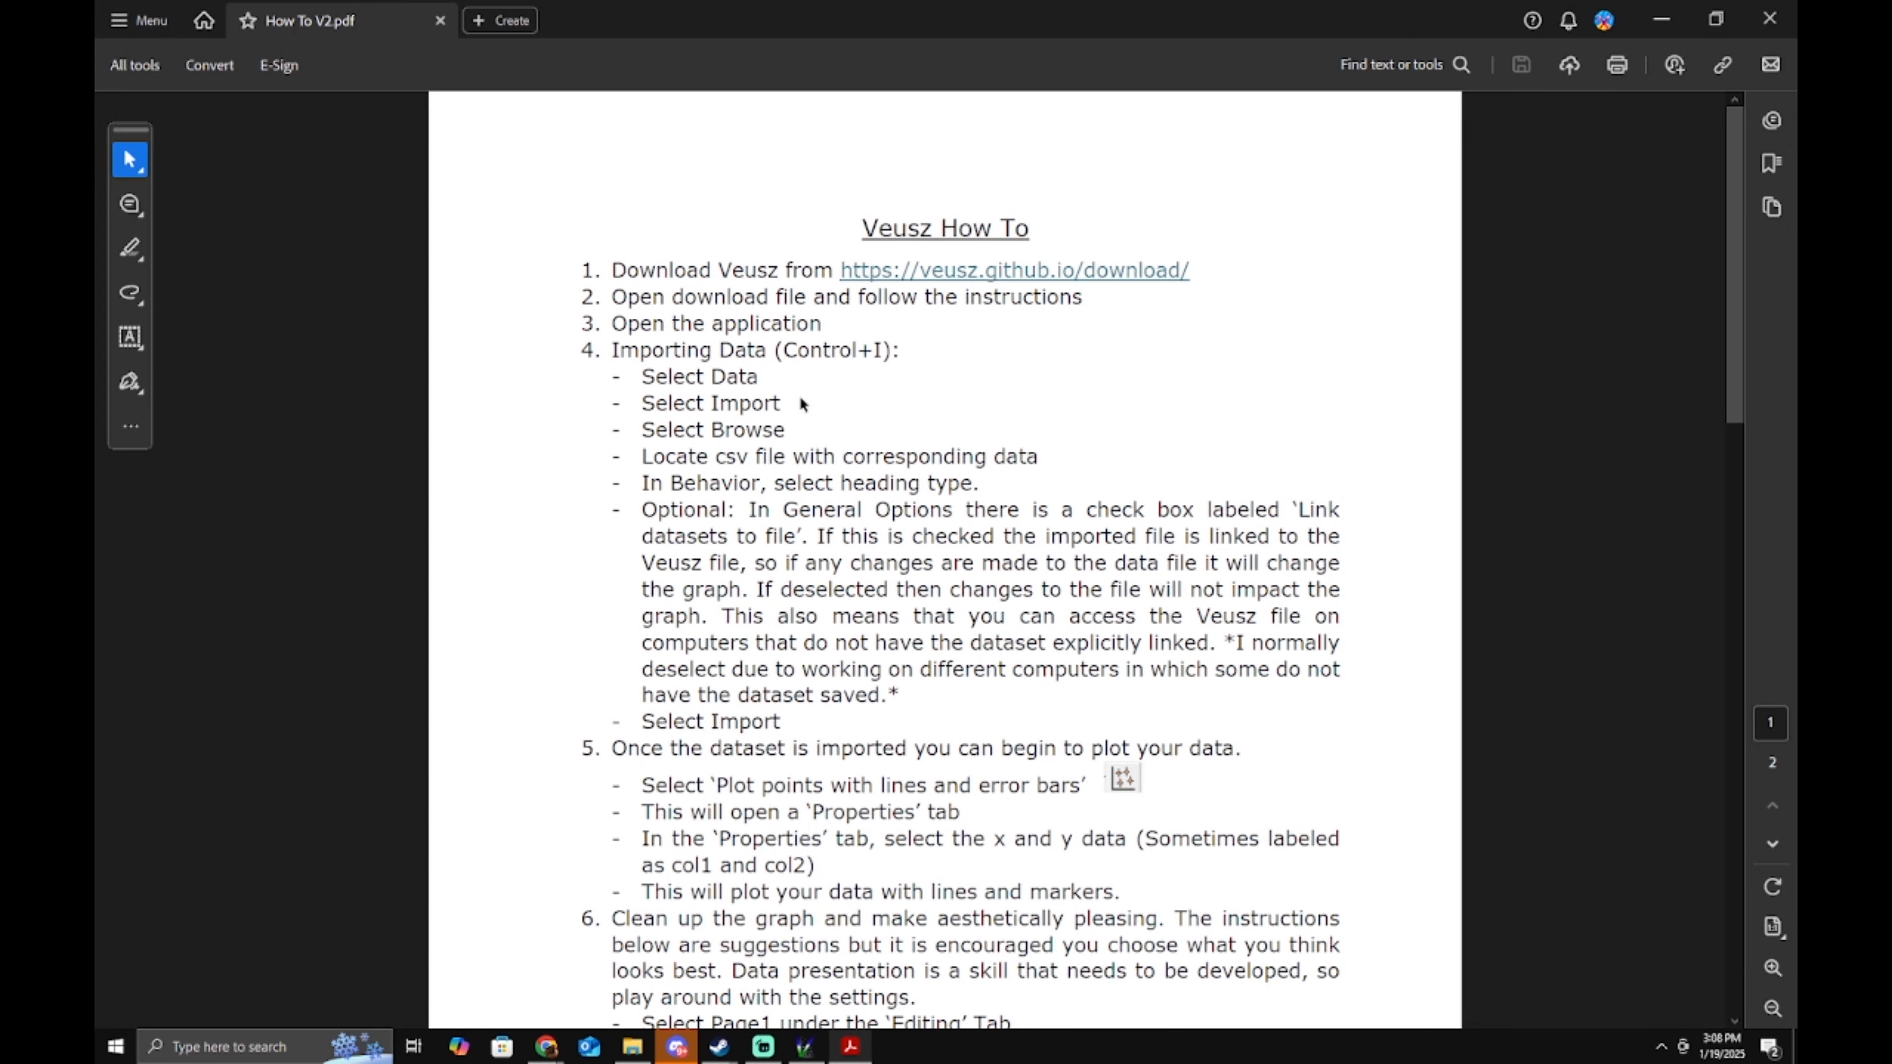
drag(1070, 27, 98, 380)
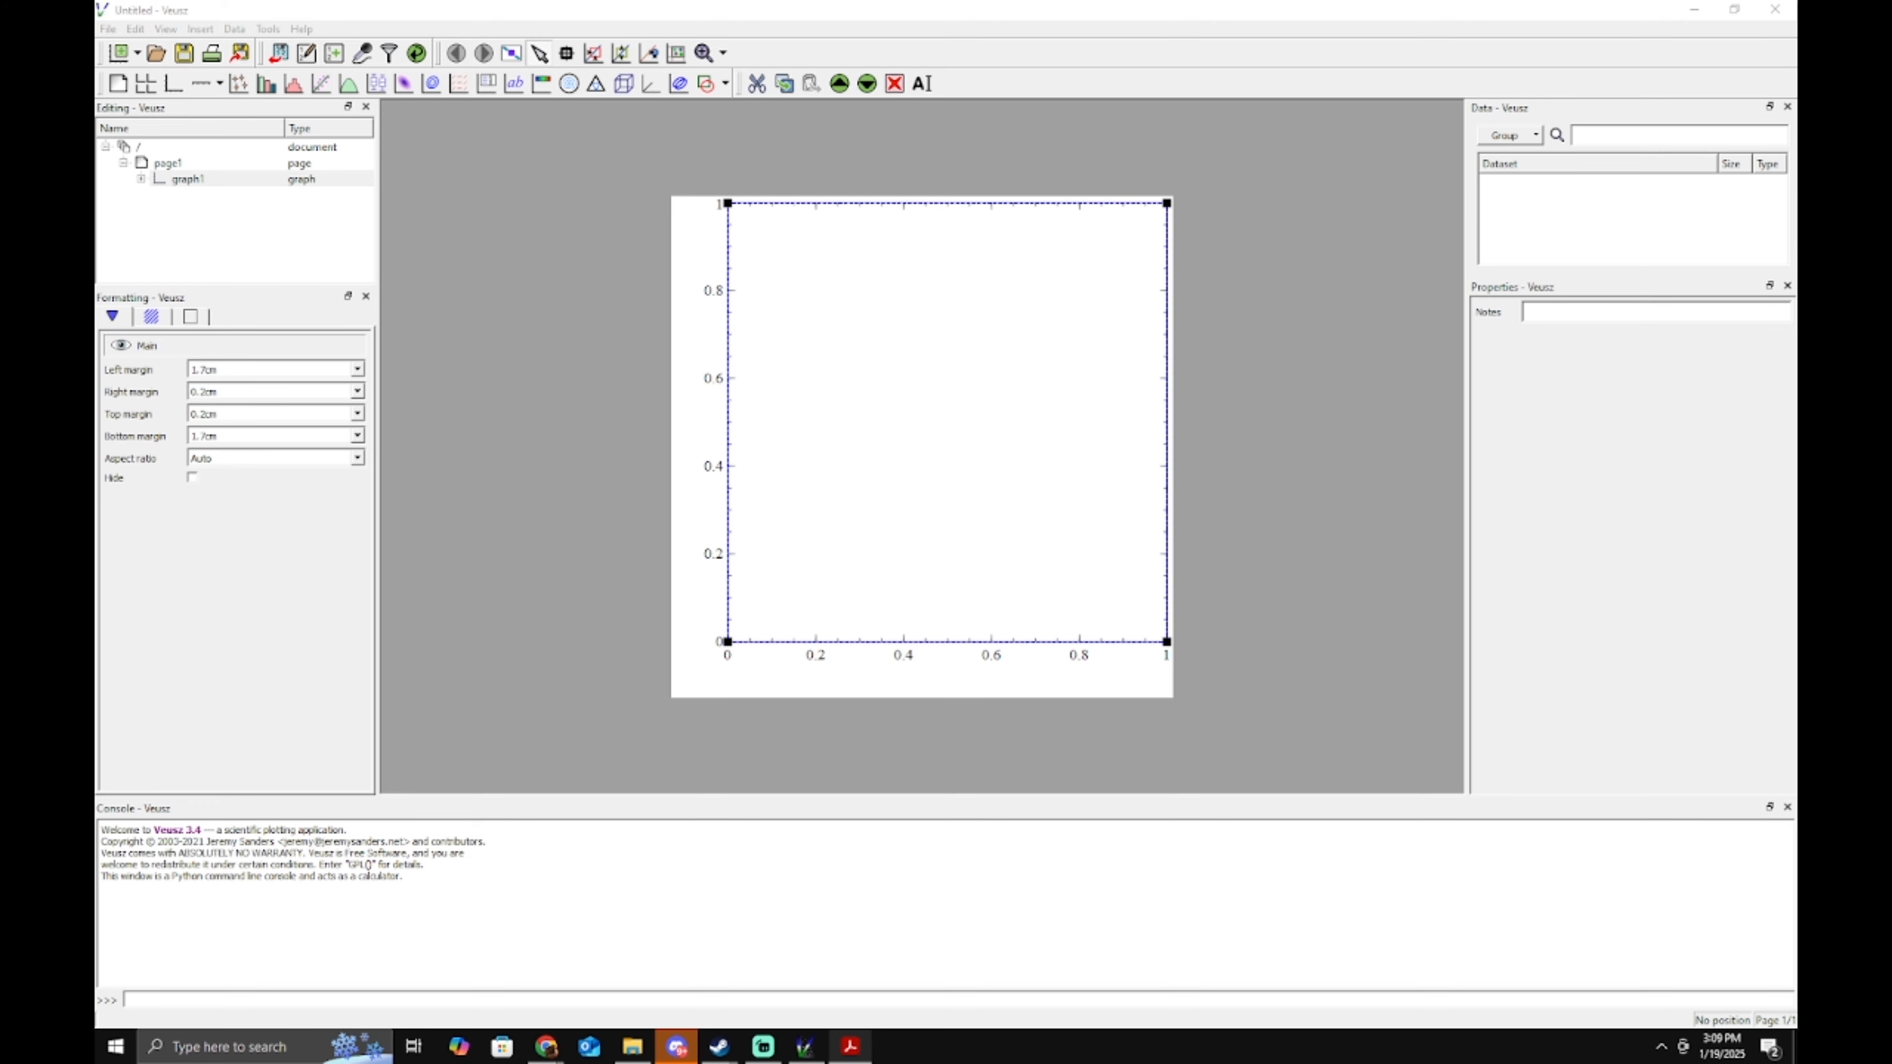
Start a Data > Import and pick UVVis Sample Data.csv to preview its columns.
click(234, 29)
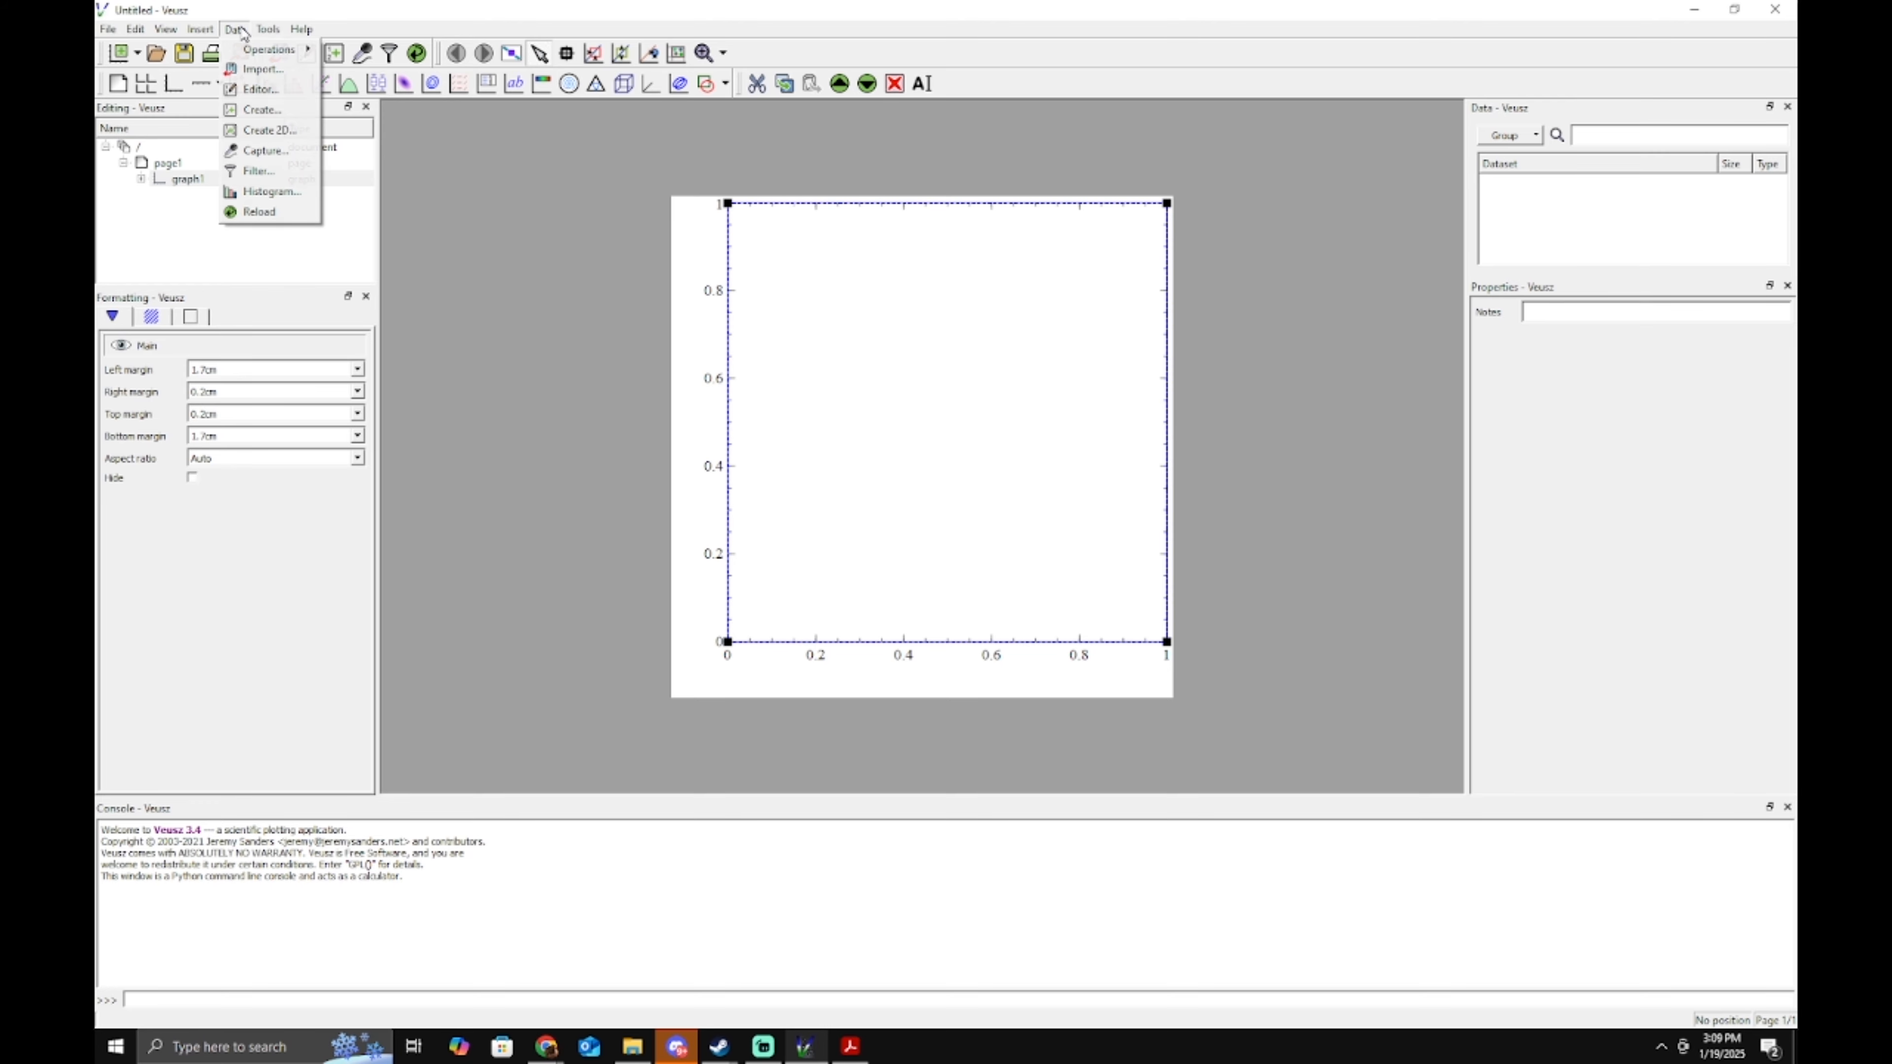
click(262, 69)
click(1161, 262)
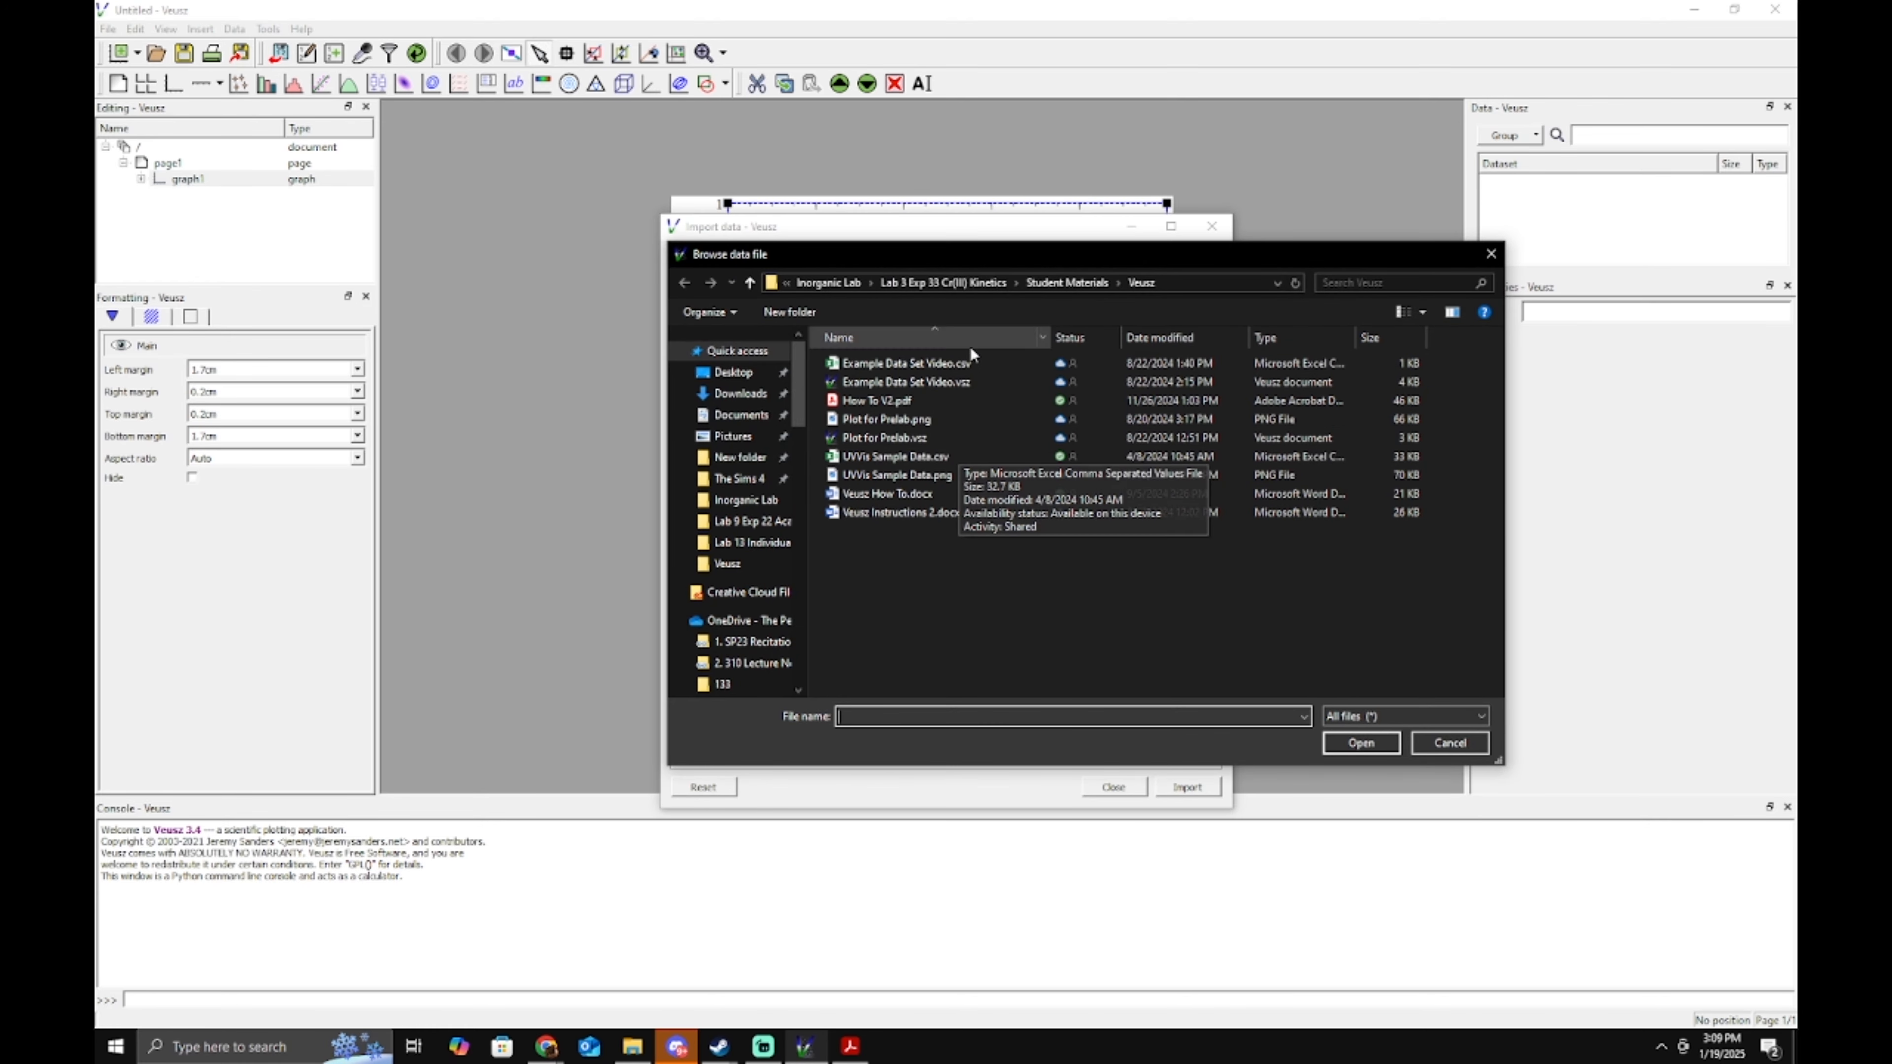
double_click(913, 455)
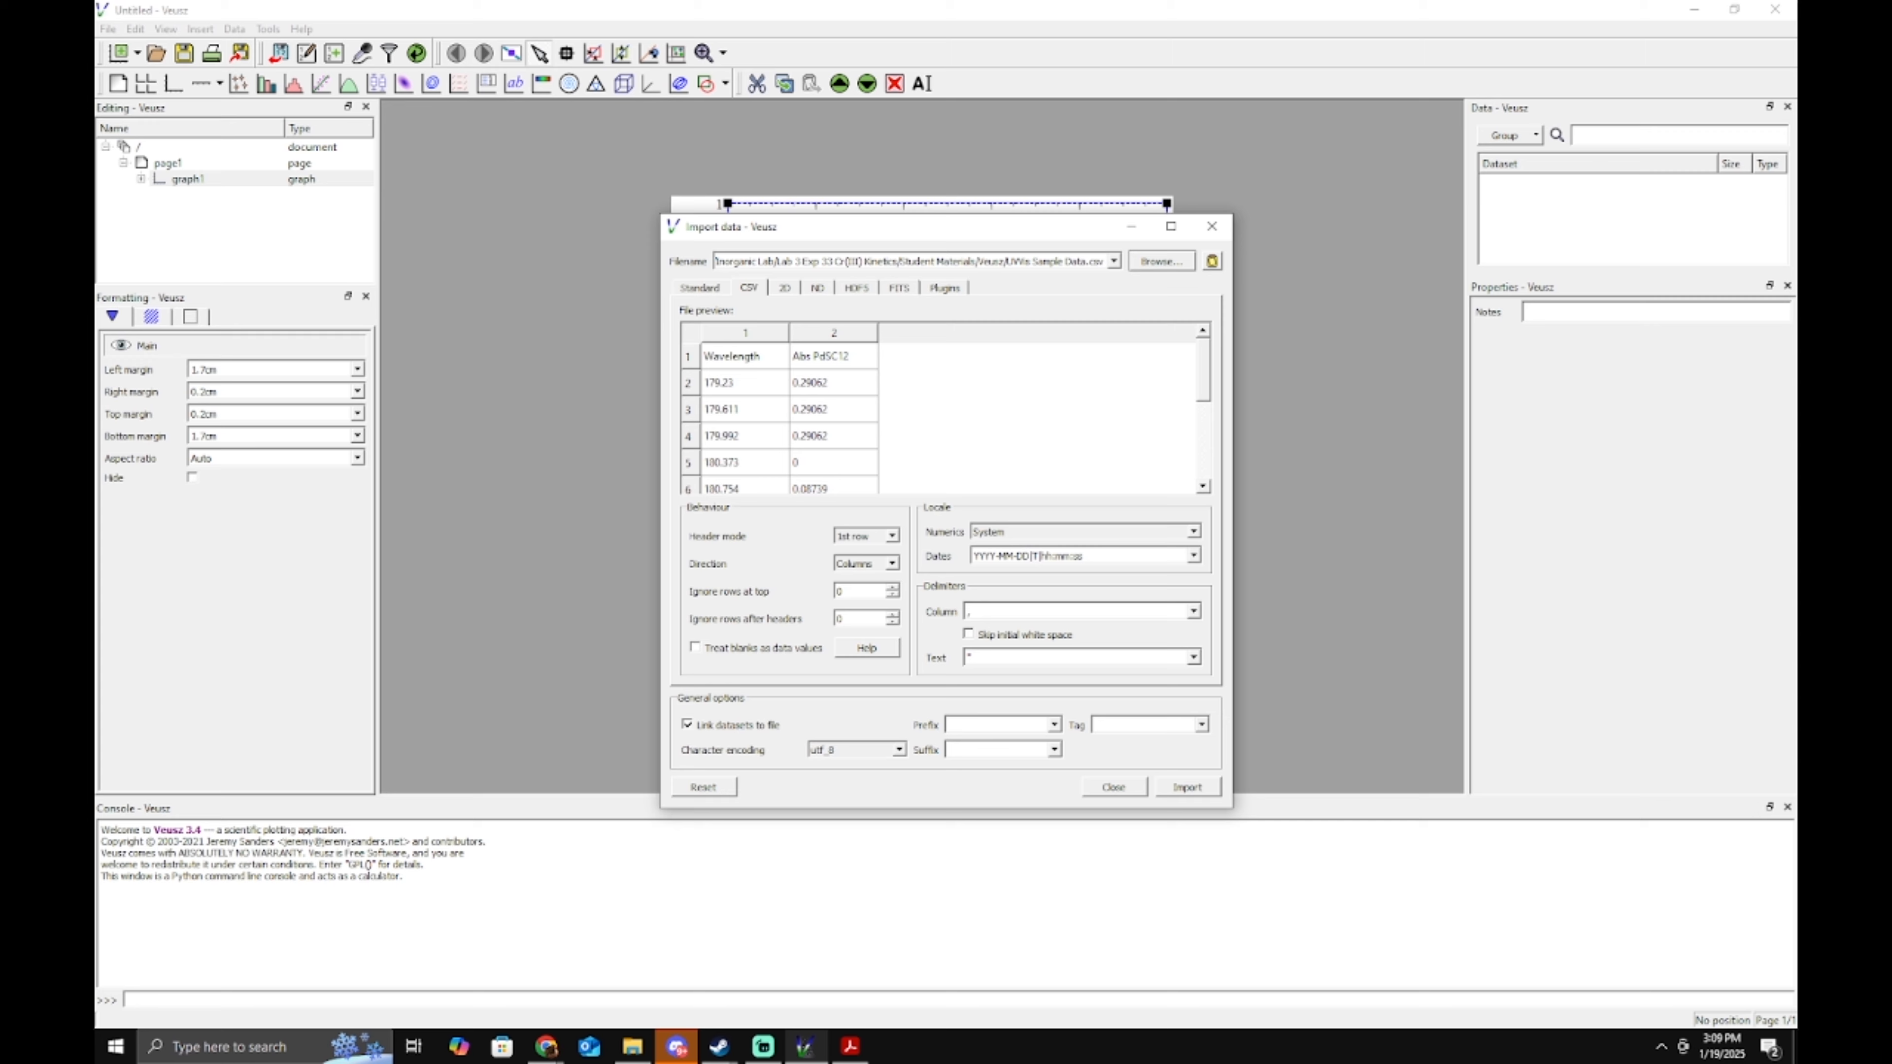
Import the CSV with header mode '1st row' and datasets linked to the file.
key(alt+Tab)
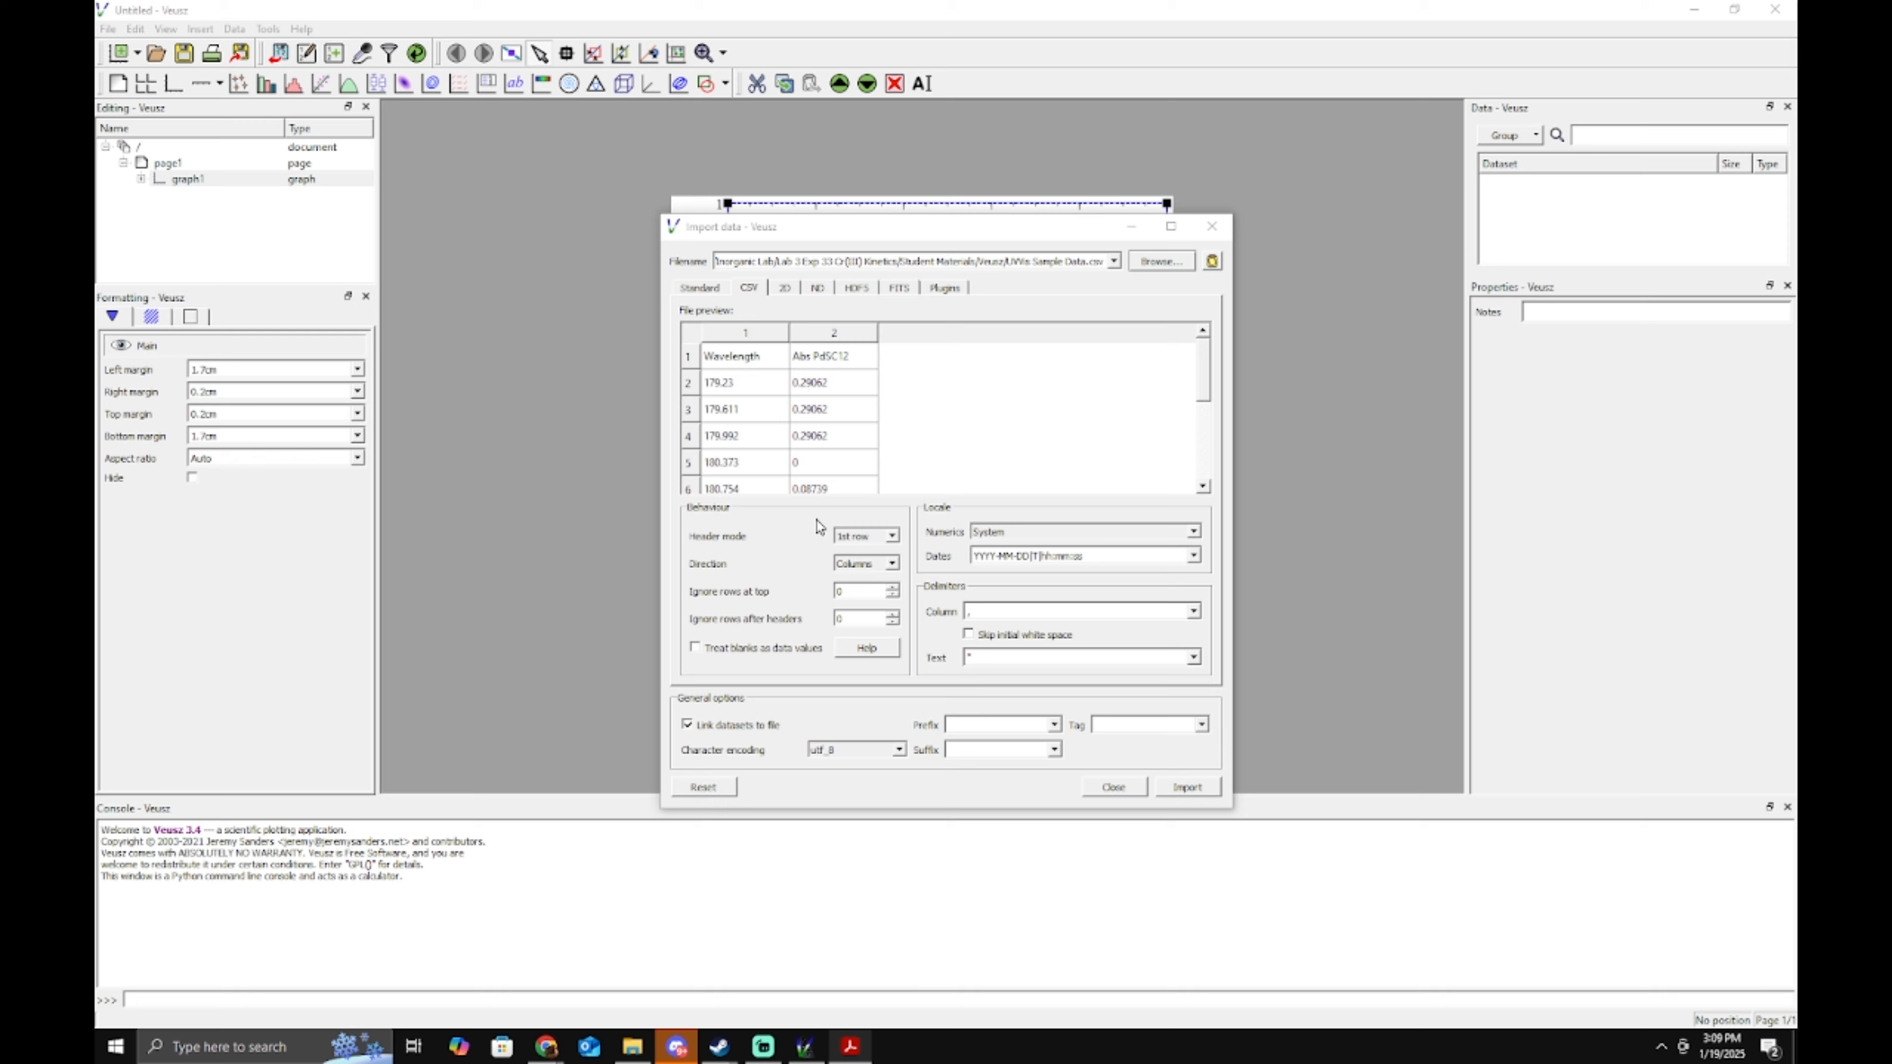
click(892, 536)
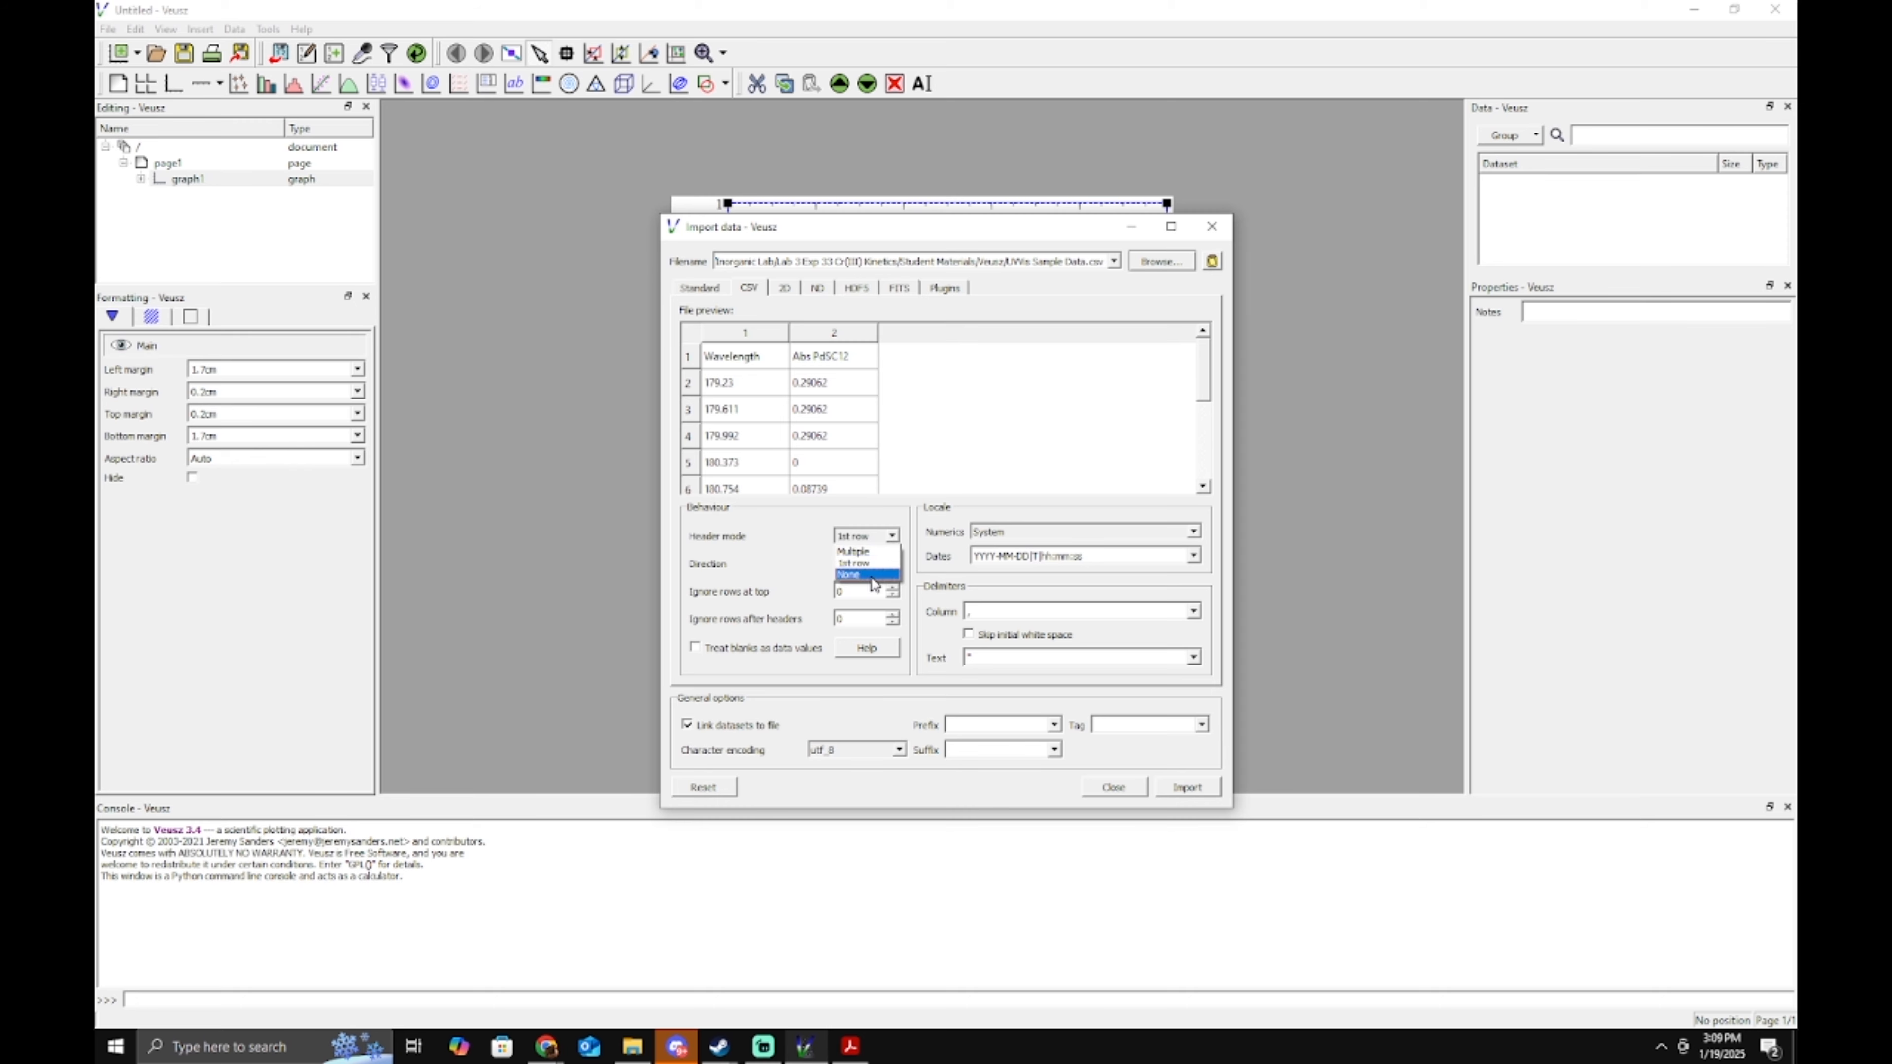
click(881, 551)
click(881, 552)
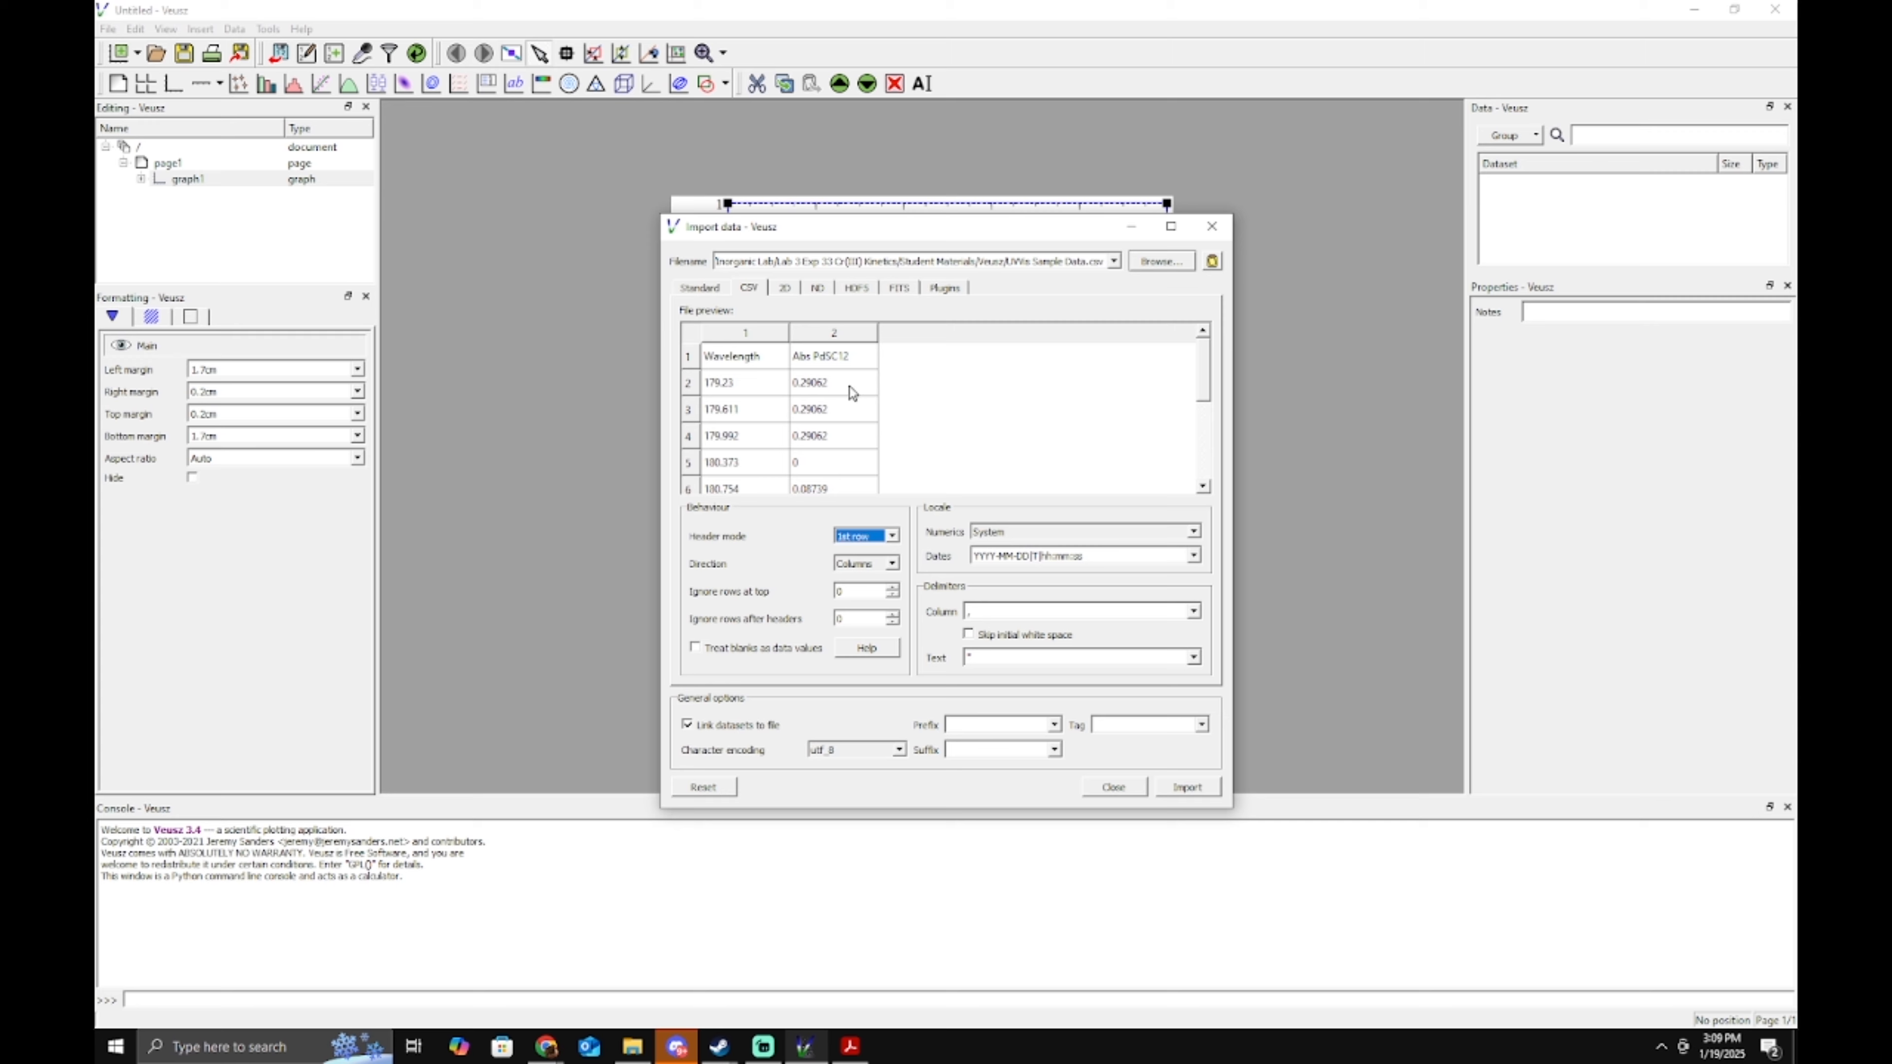
click(691, 364)
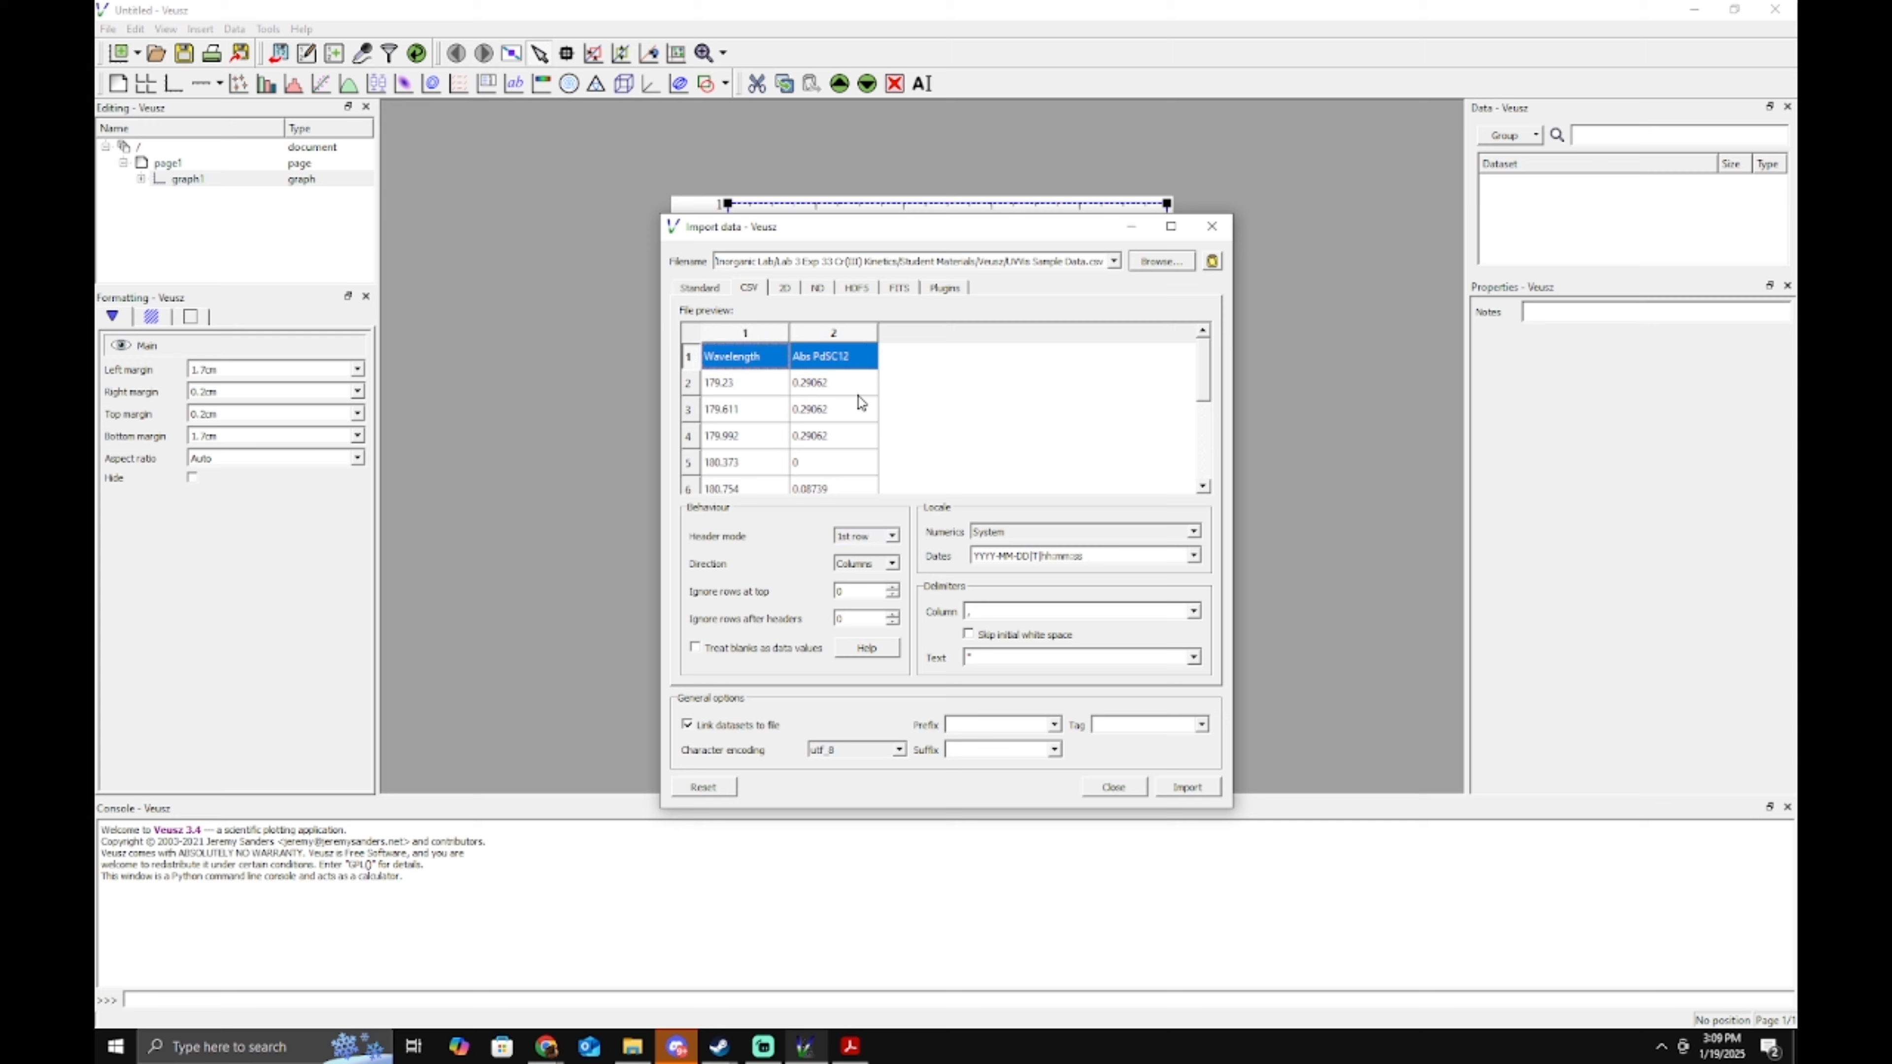
click(722, 730)
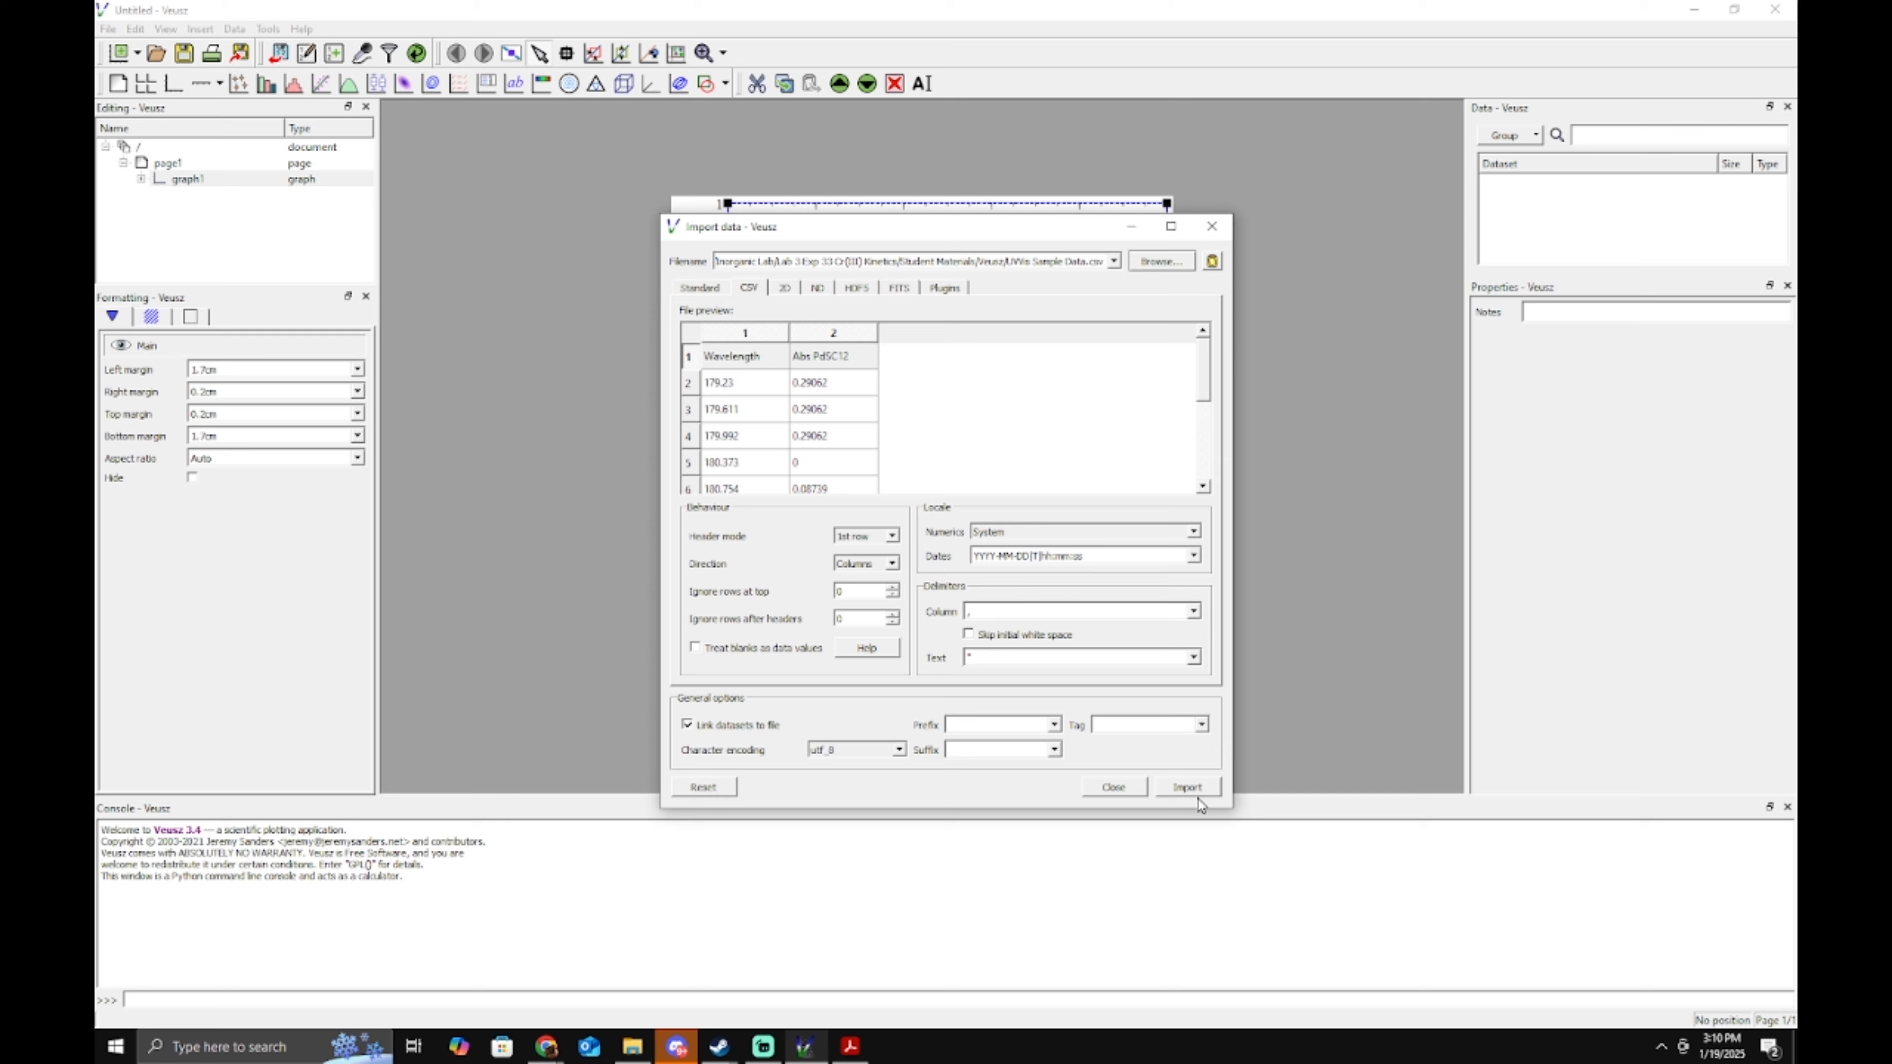
click(1190, 797)
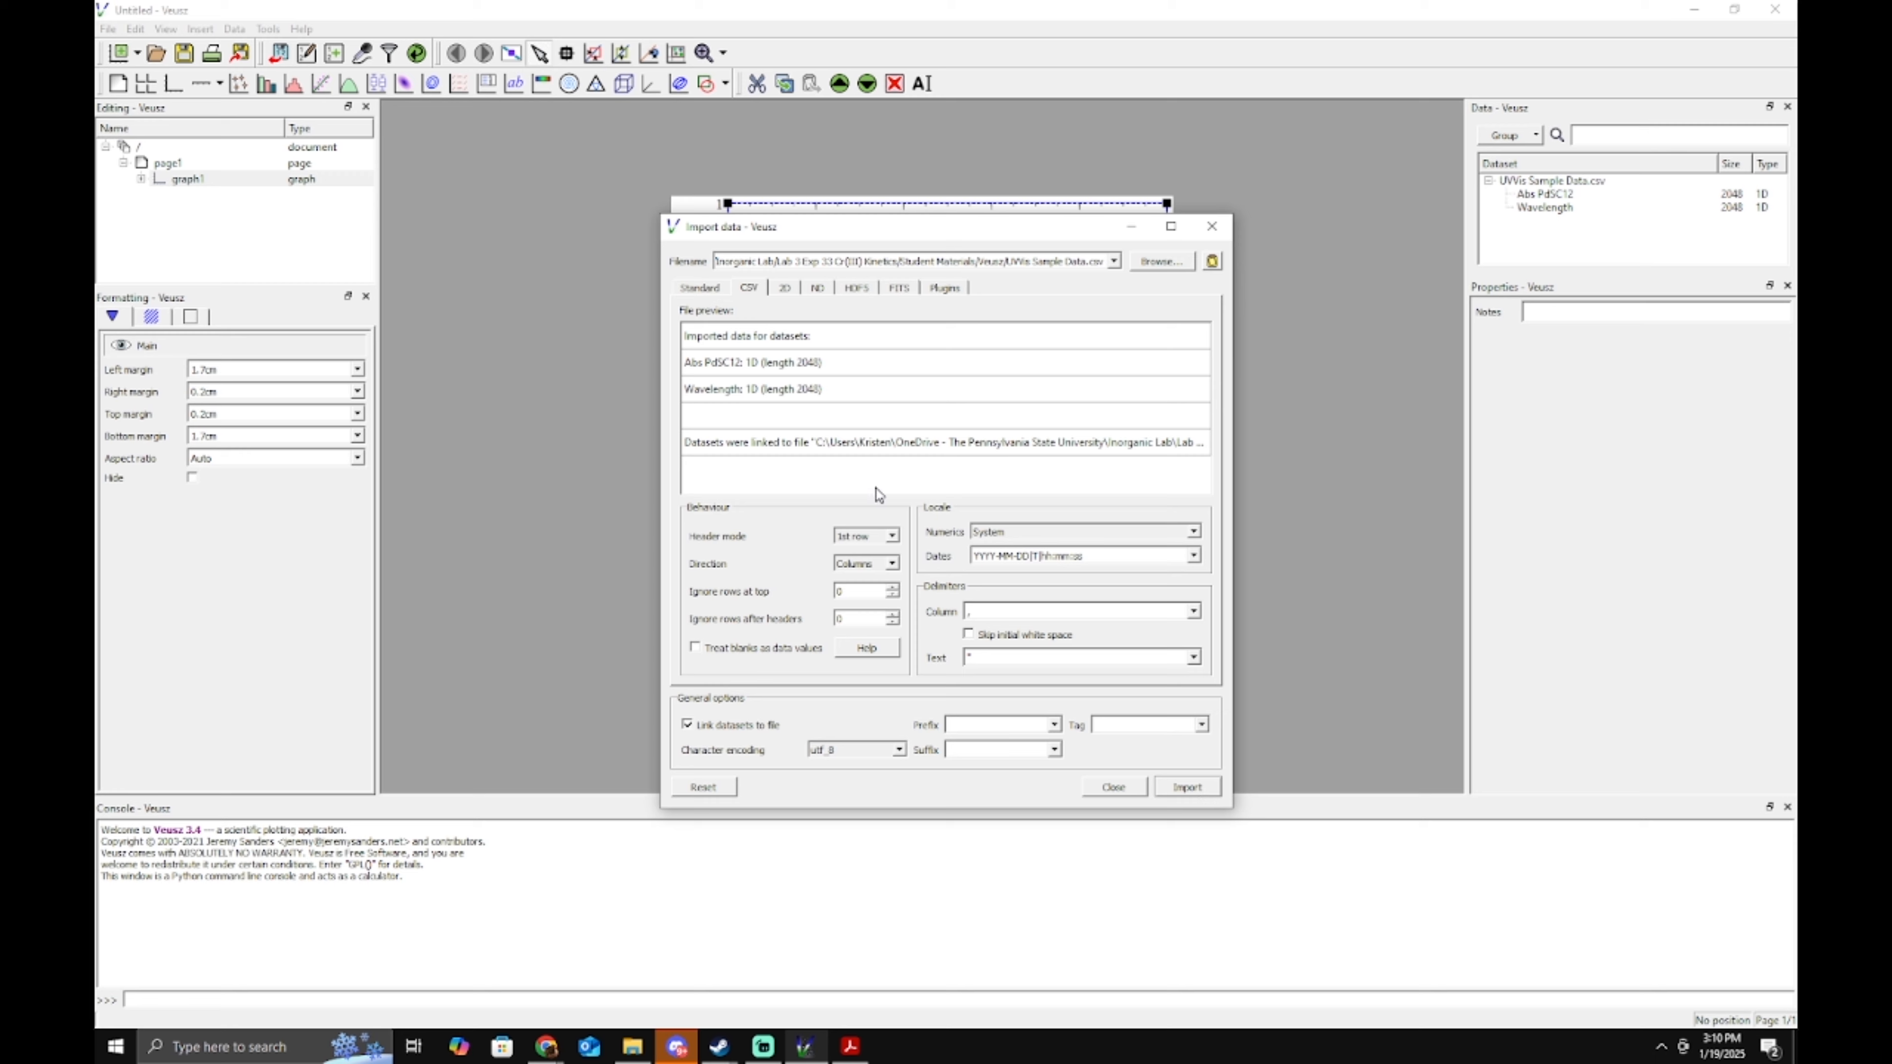
Close the import dialog and inspect the Abs PdSC12 and Wavelength datasets in the Data panel.
click(1115, 788)
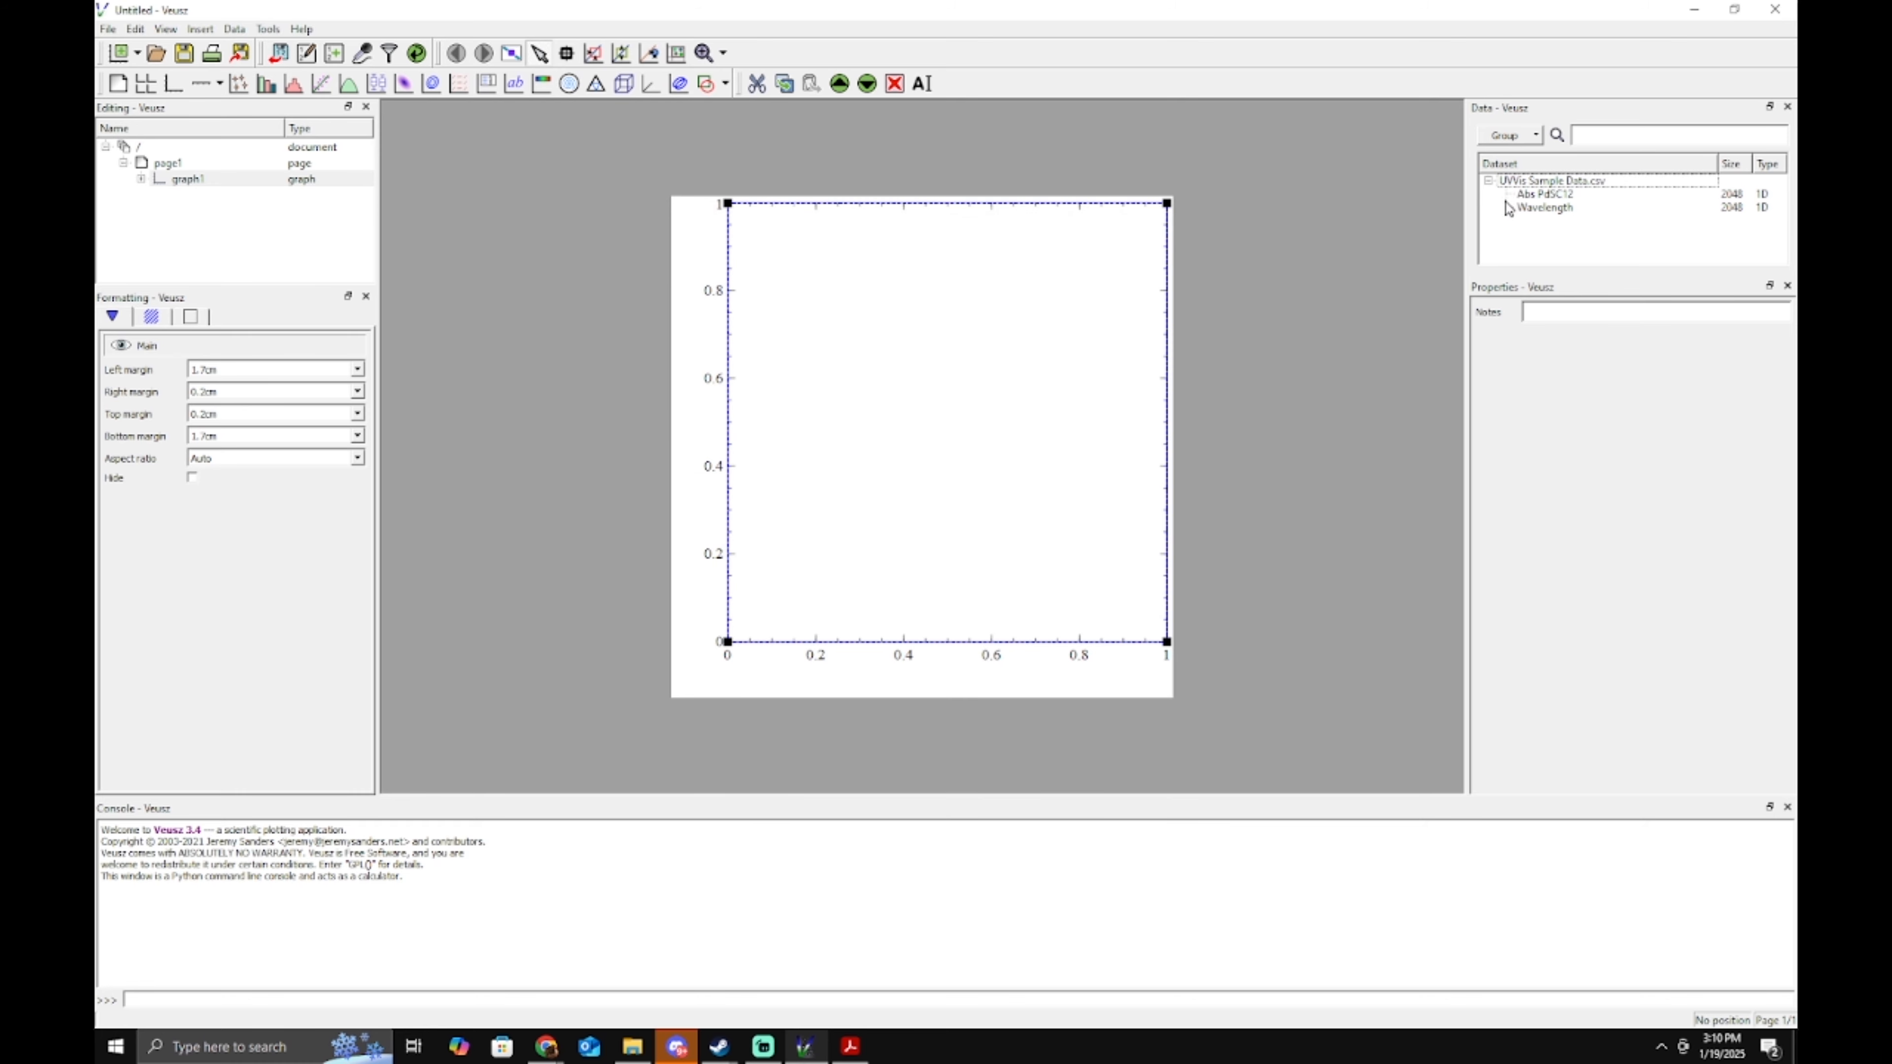
click(1561, 185)
click(1570, 197)
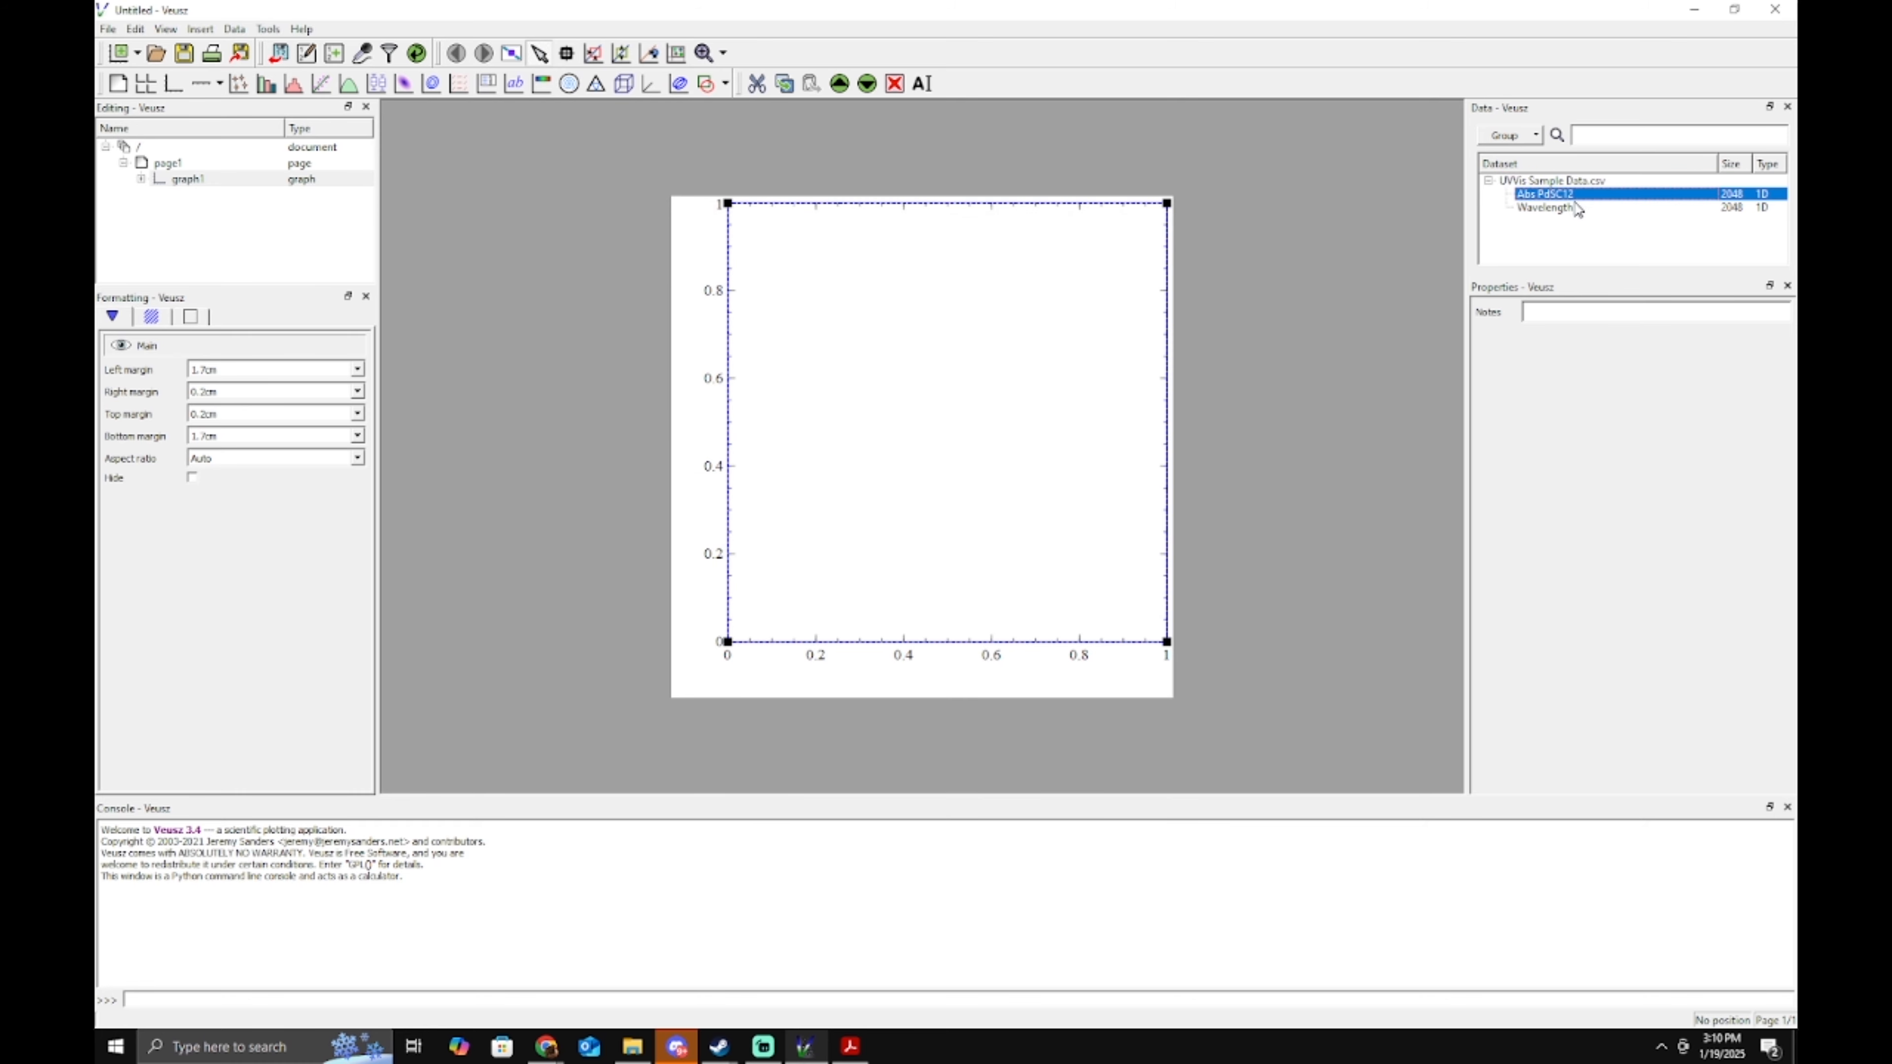
click(1573, 210)
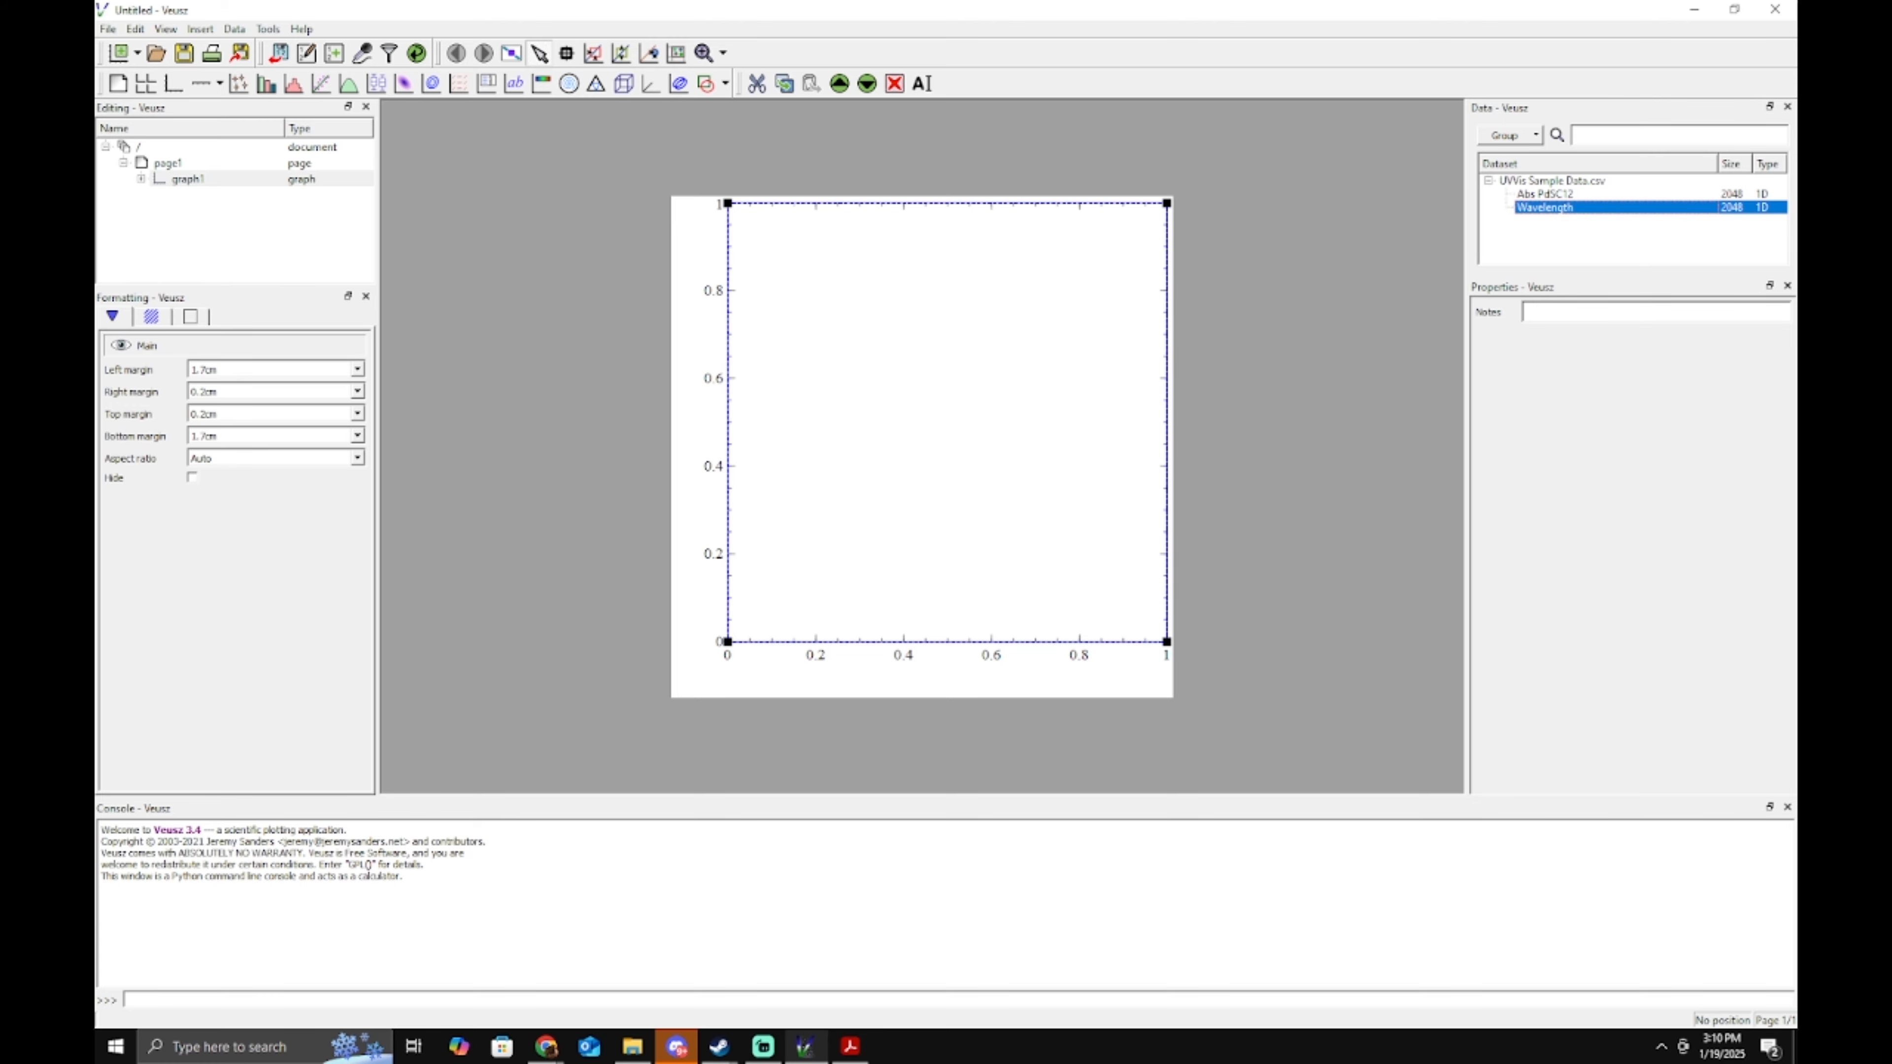
Expand graph1 in the Editing tree, check its x and y axes, and select graph1.
click(164, 162)
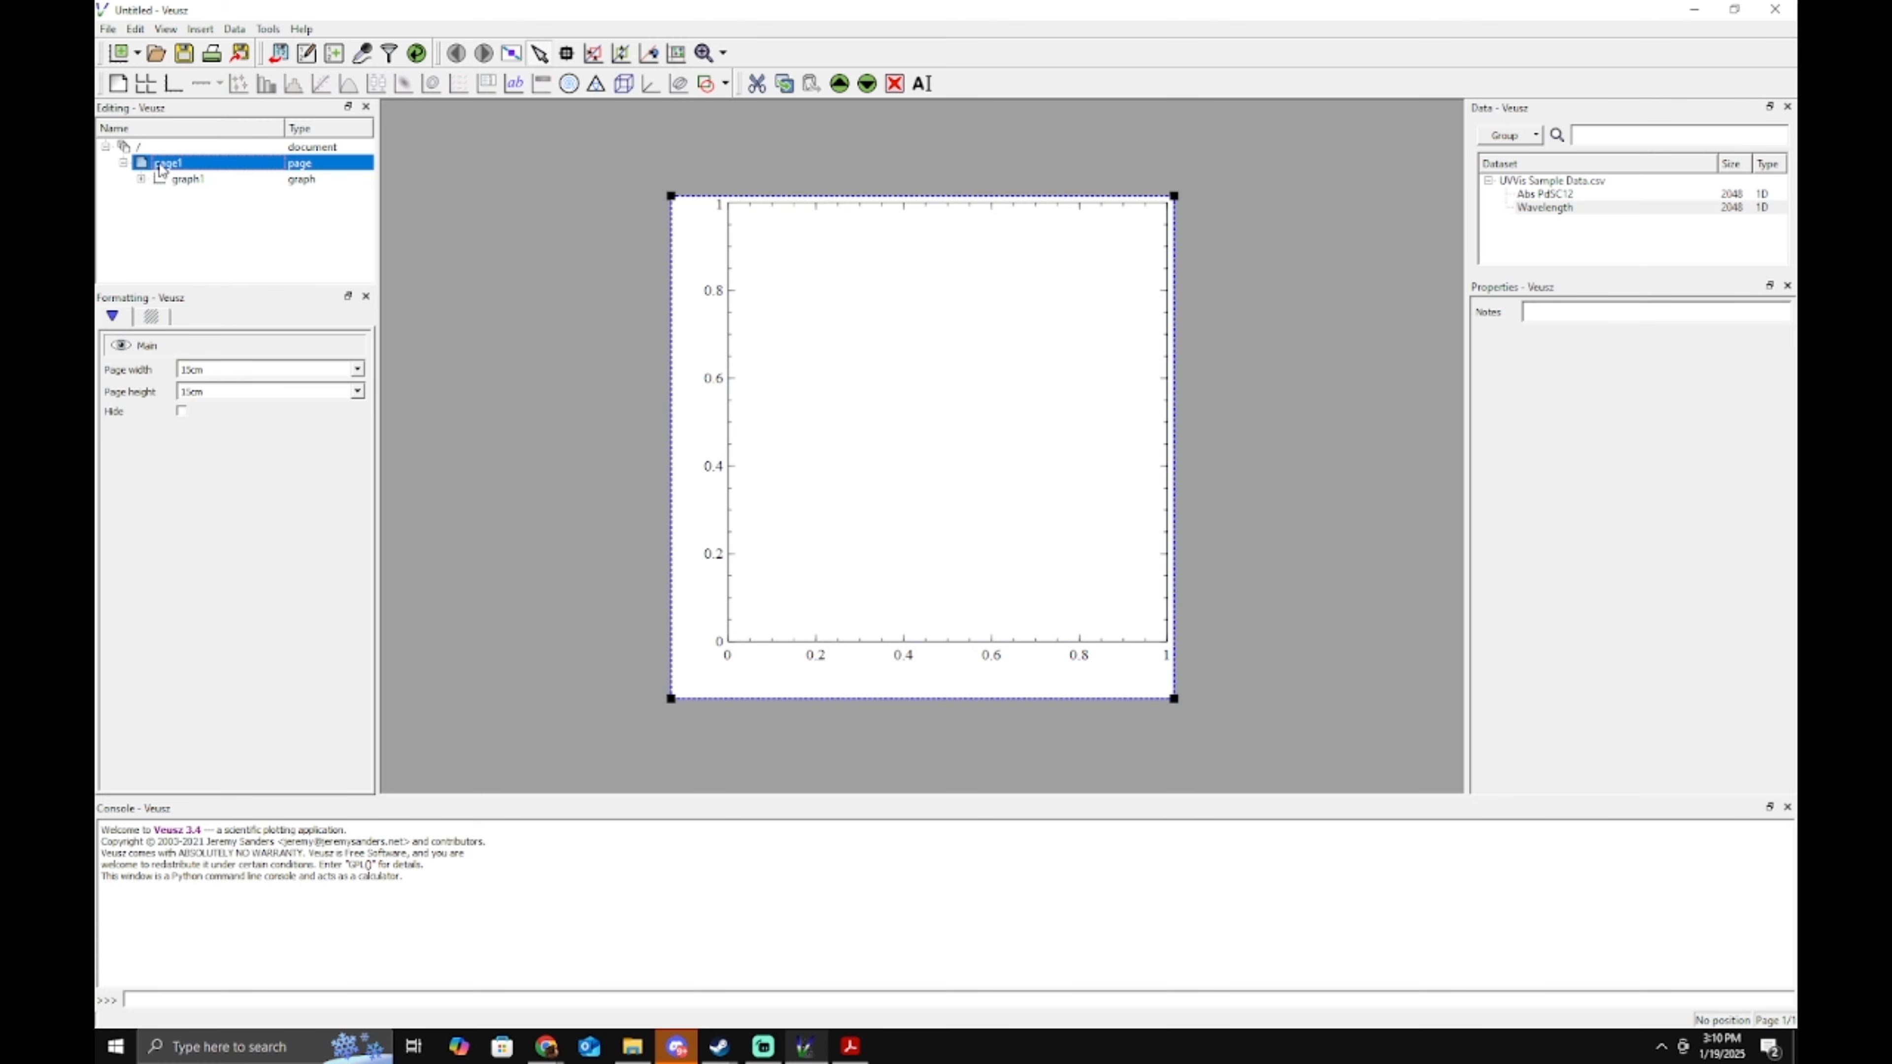
click(176, 179)
click(158, 161)
click(189, 180)
click(176, 163)
click(192, 180)
click(141, 179)
click(195, 195)
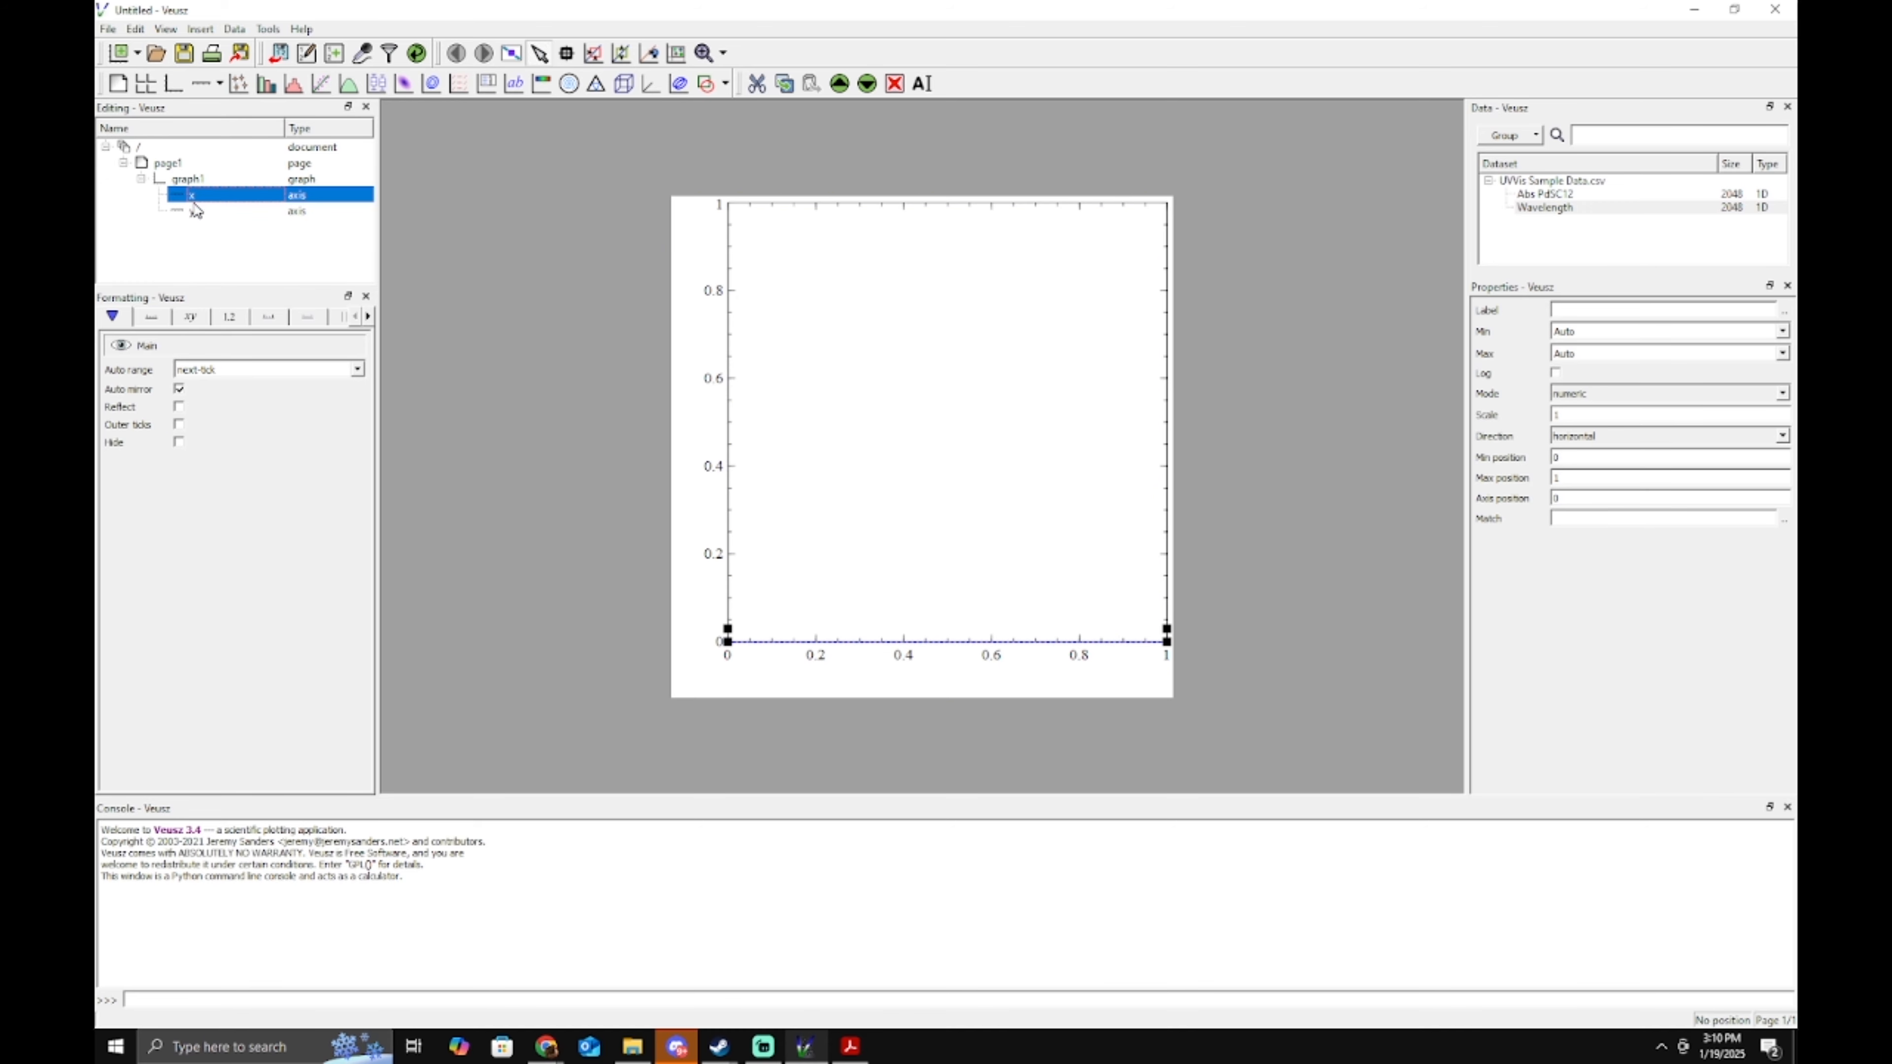
click(198, 211)
click(198, 193)
click(198, 180)
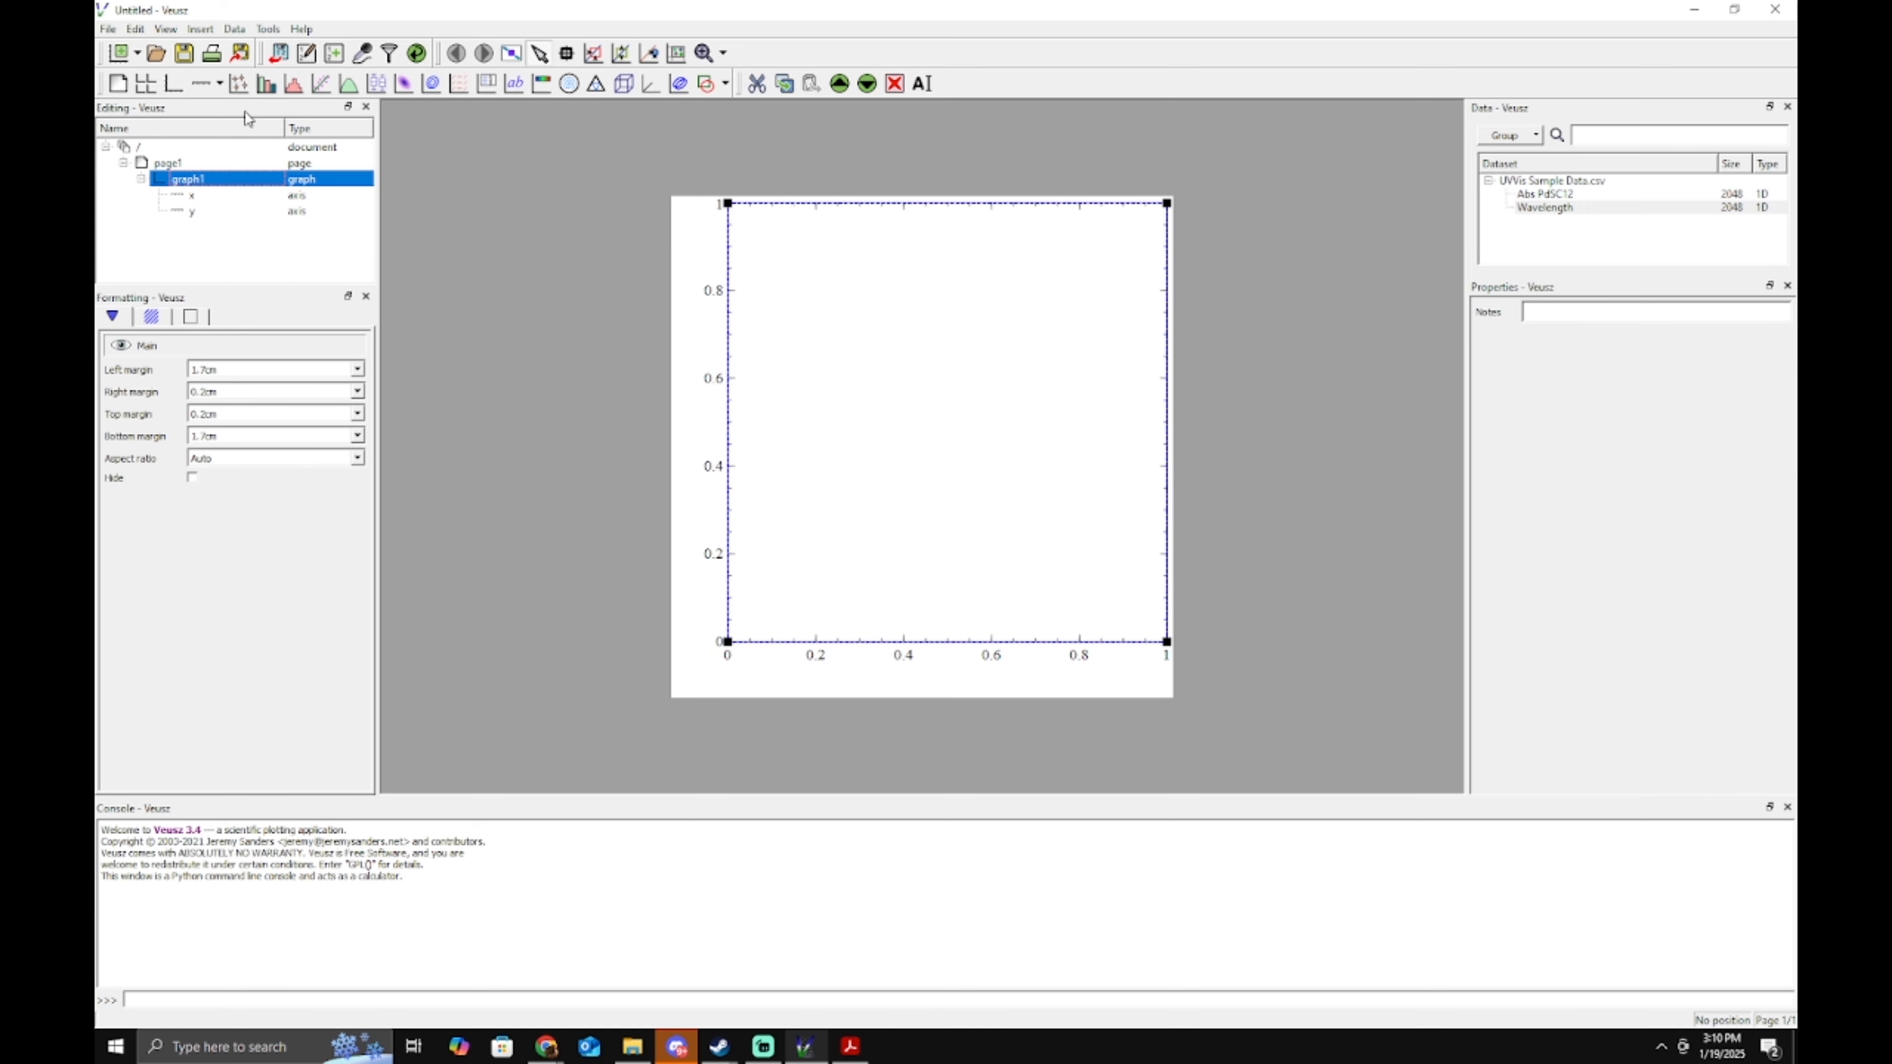
Add an xy points-with-lines plot to graph1 and rename it from xy1 to UVVis.
click(240, 84)
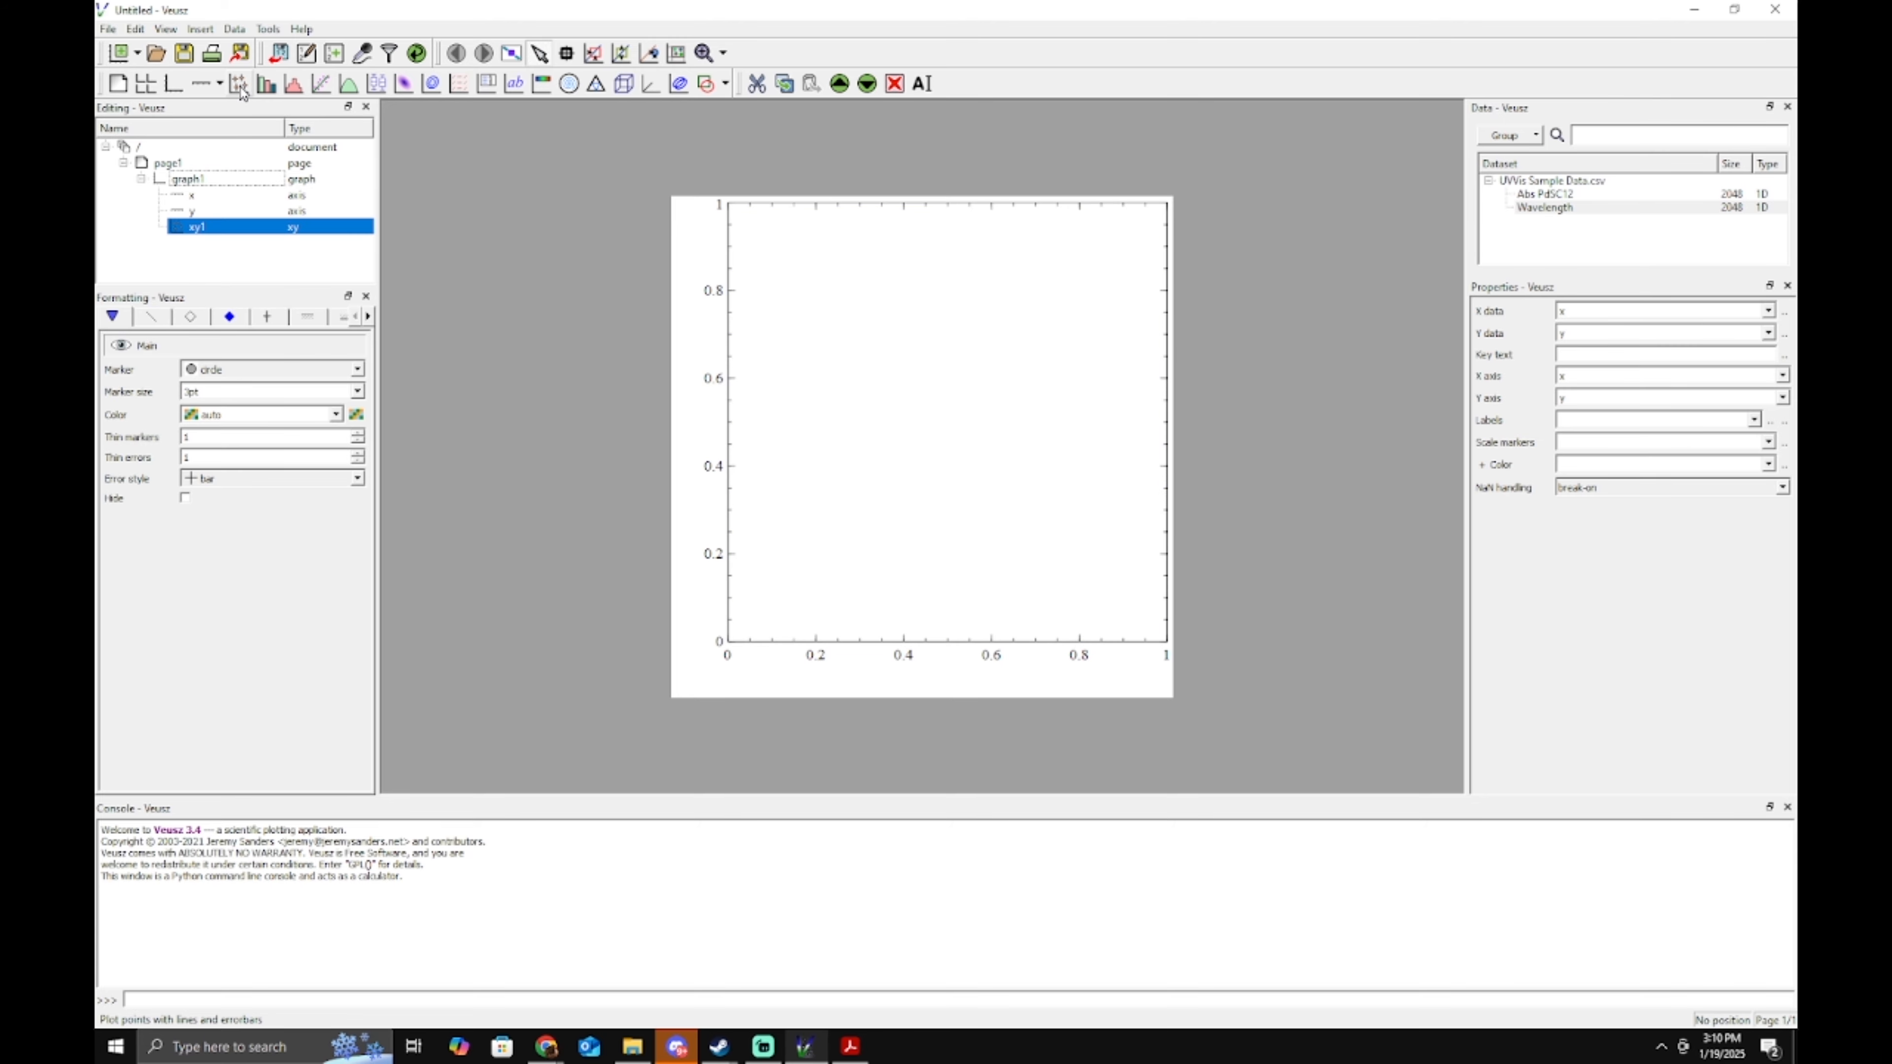
click(214, 231)
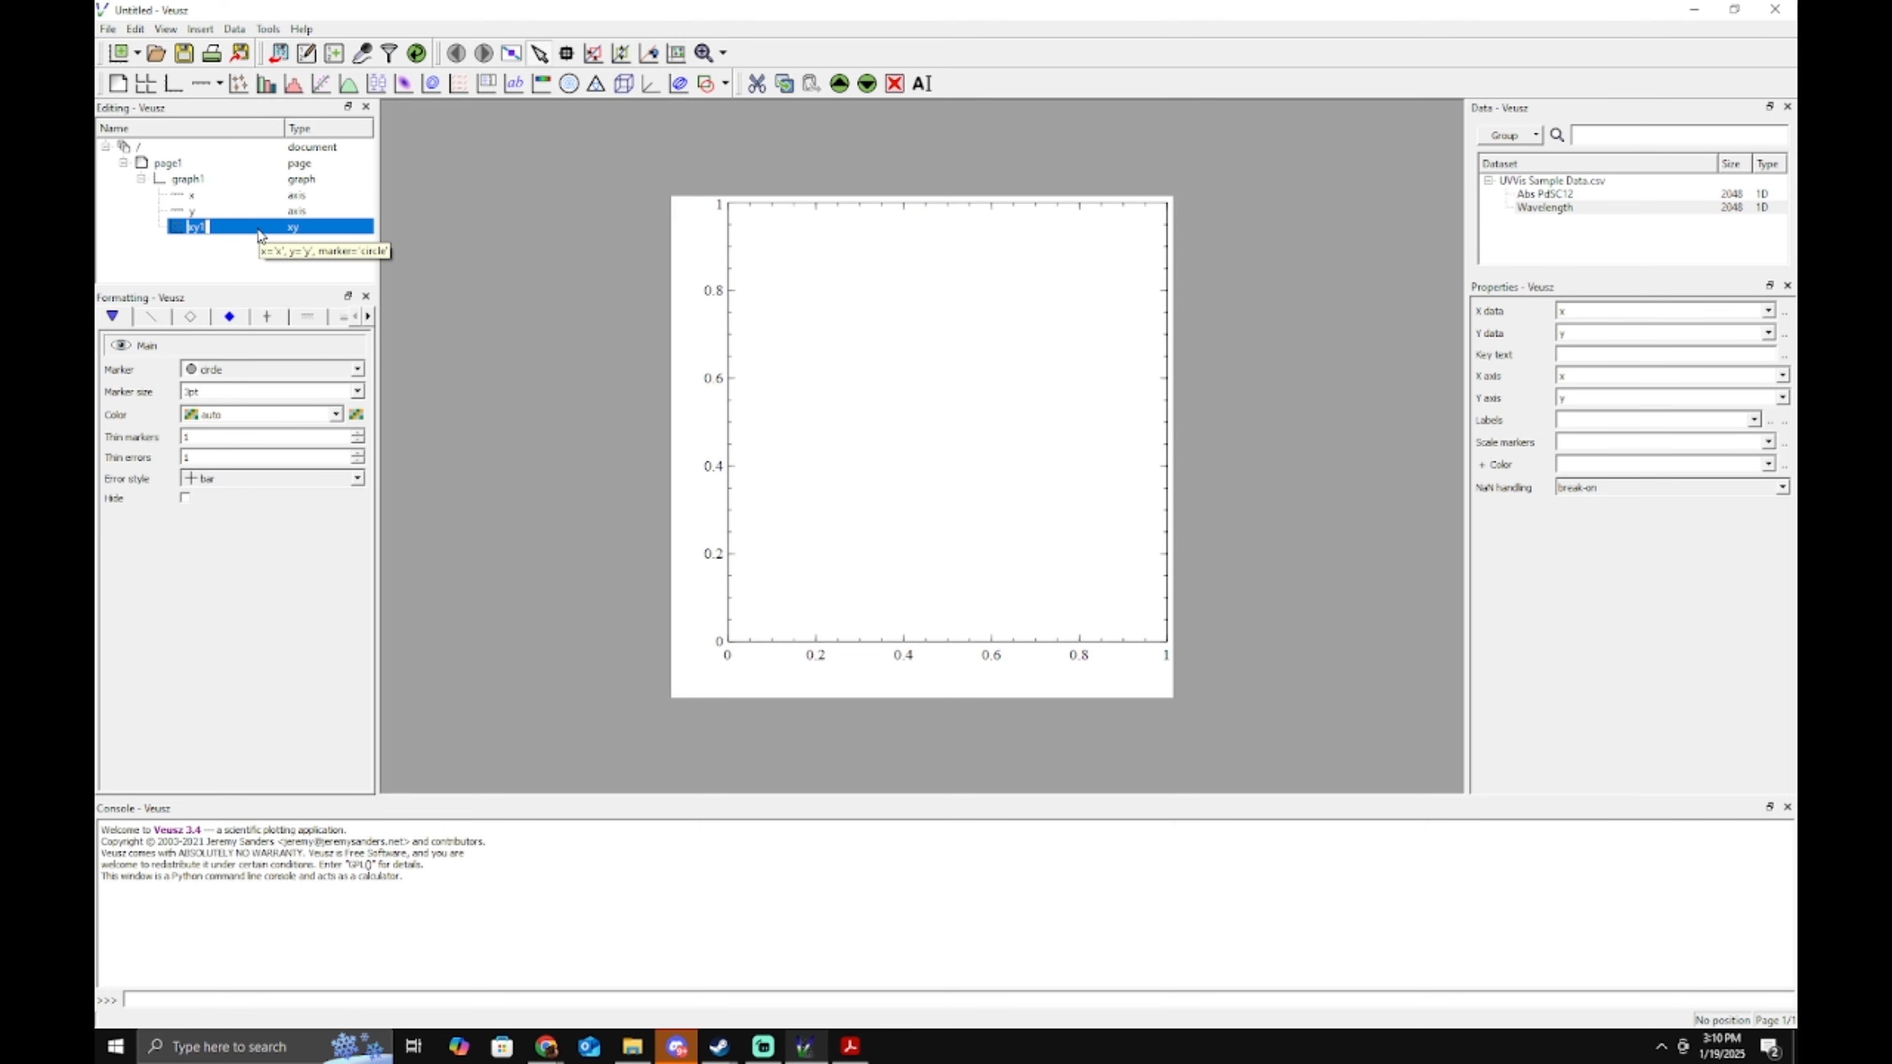
text(UVVis)
key(Return)
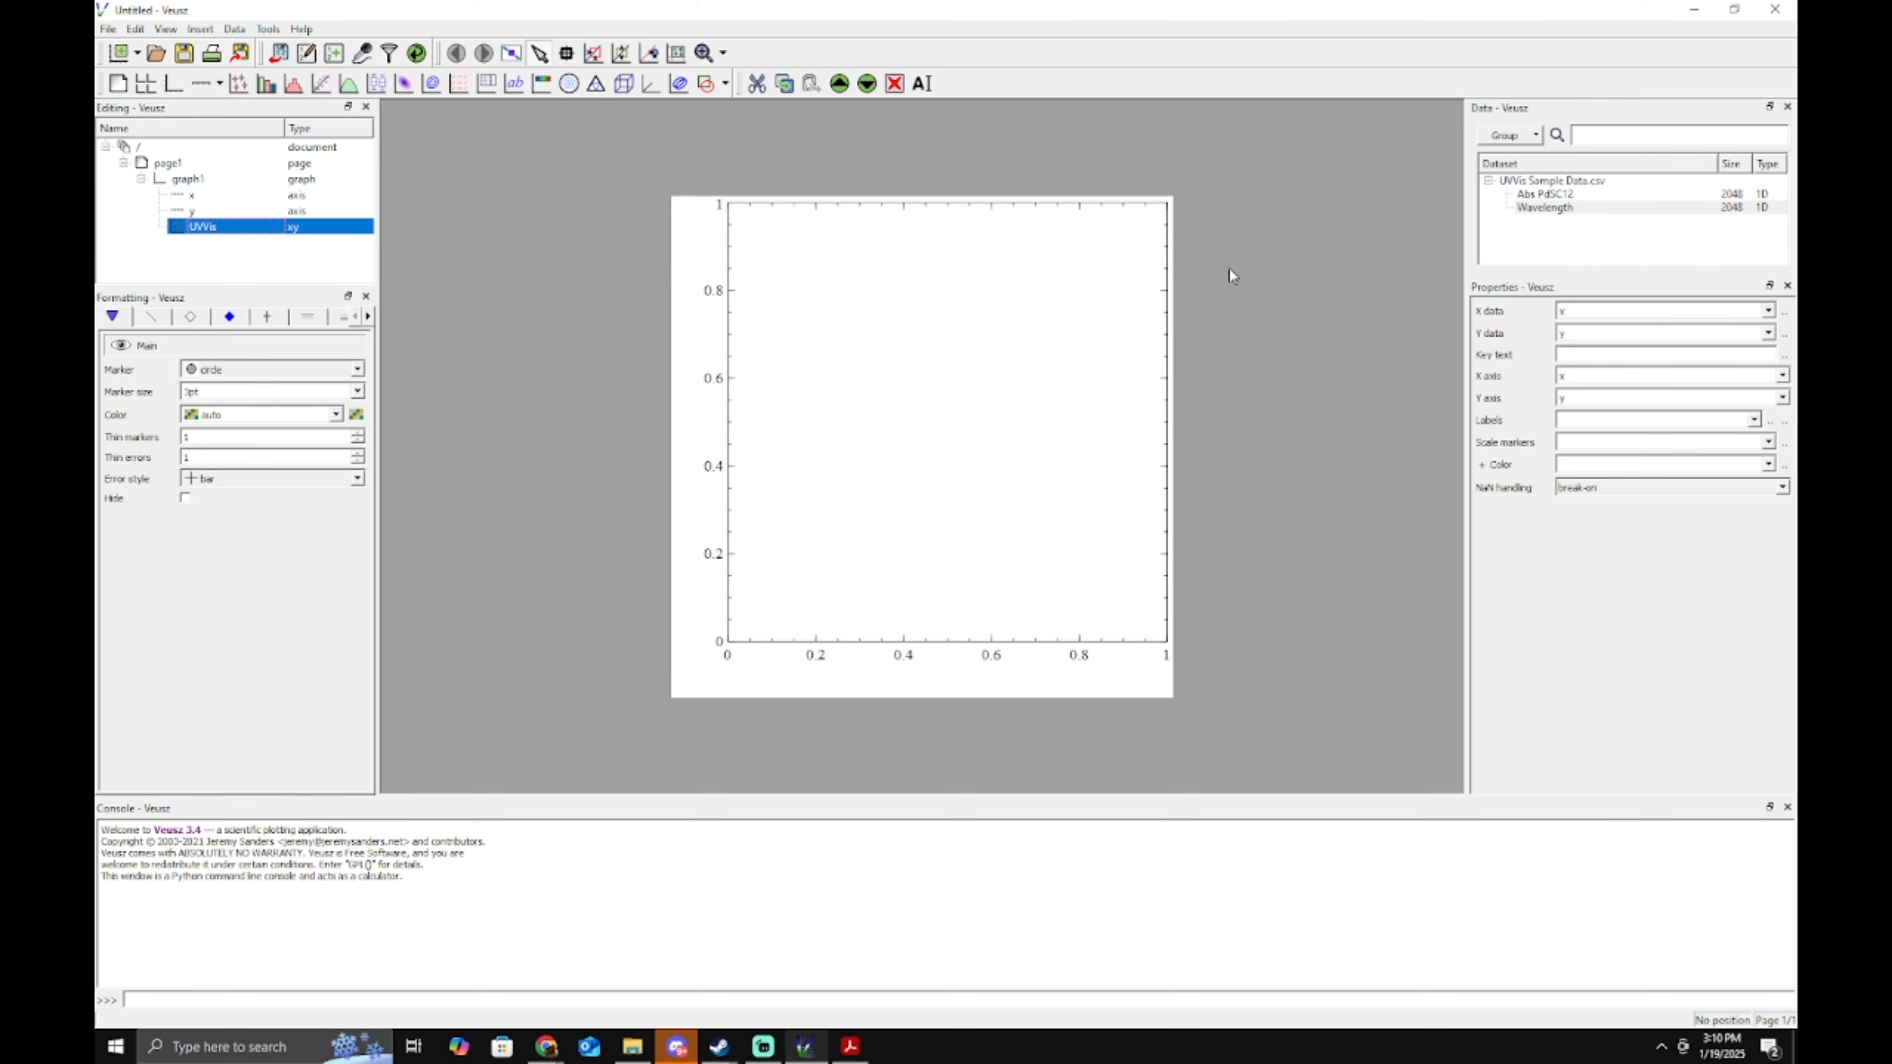
Show the Properties panel from View > Windows.
click(265, 34)
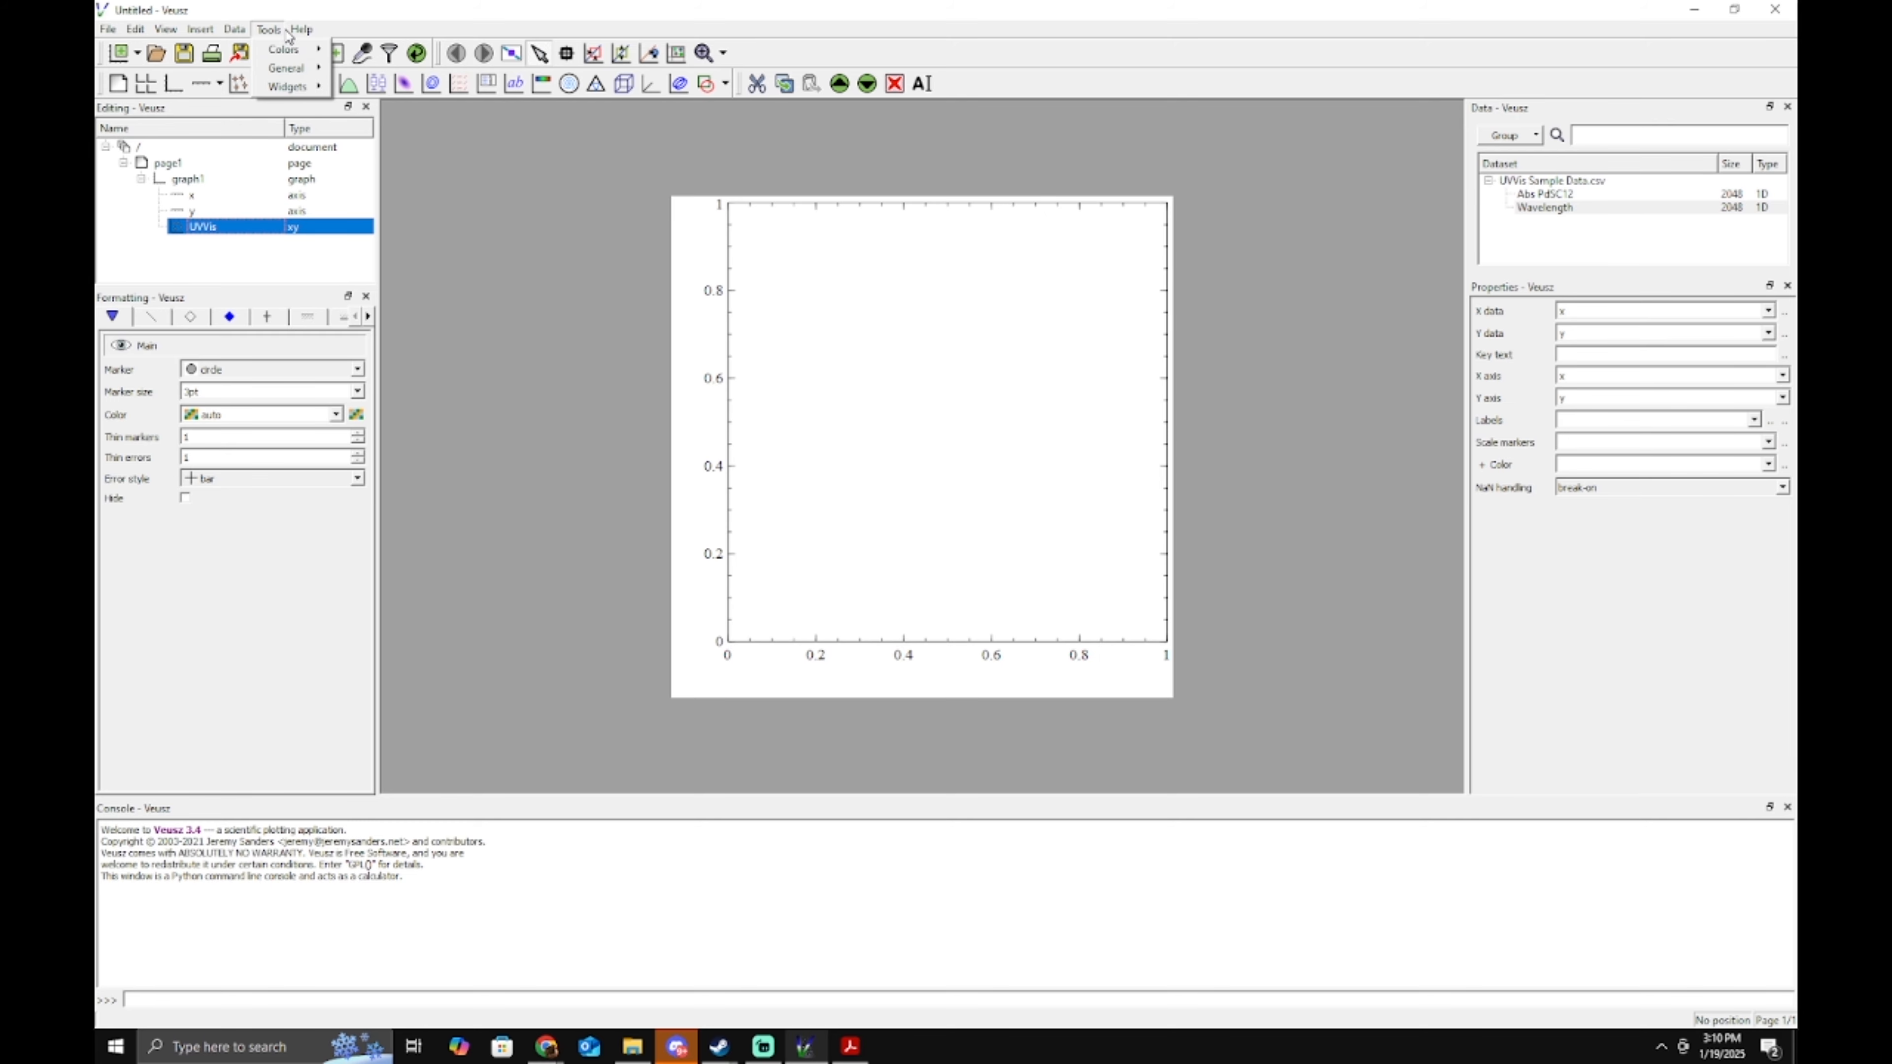
mouse_move(112, 32)
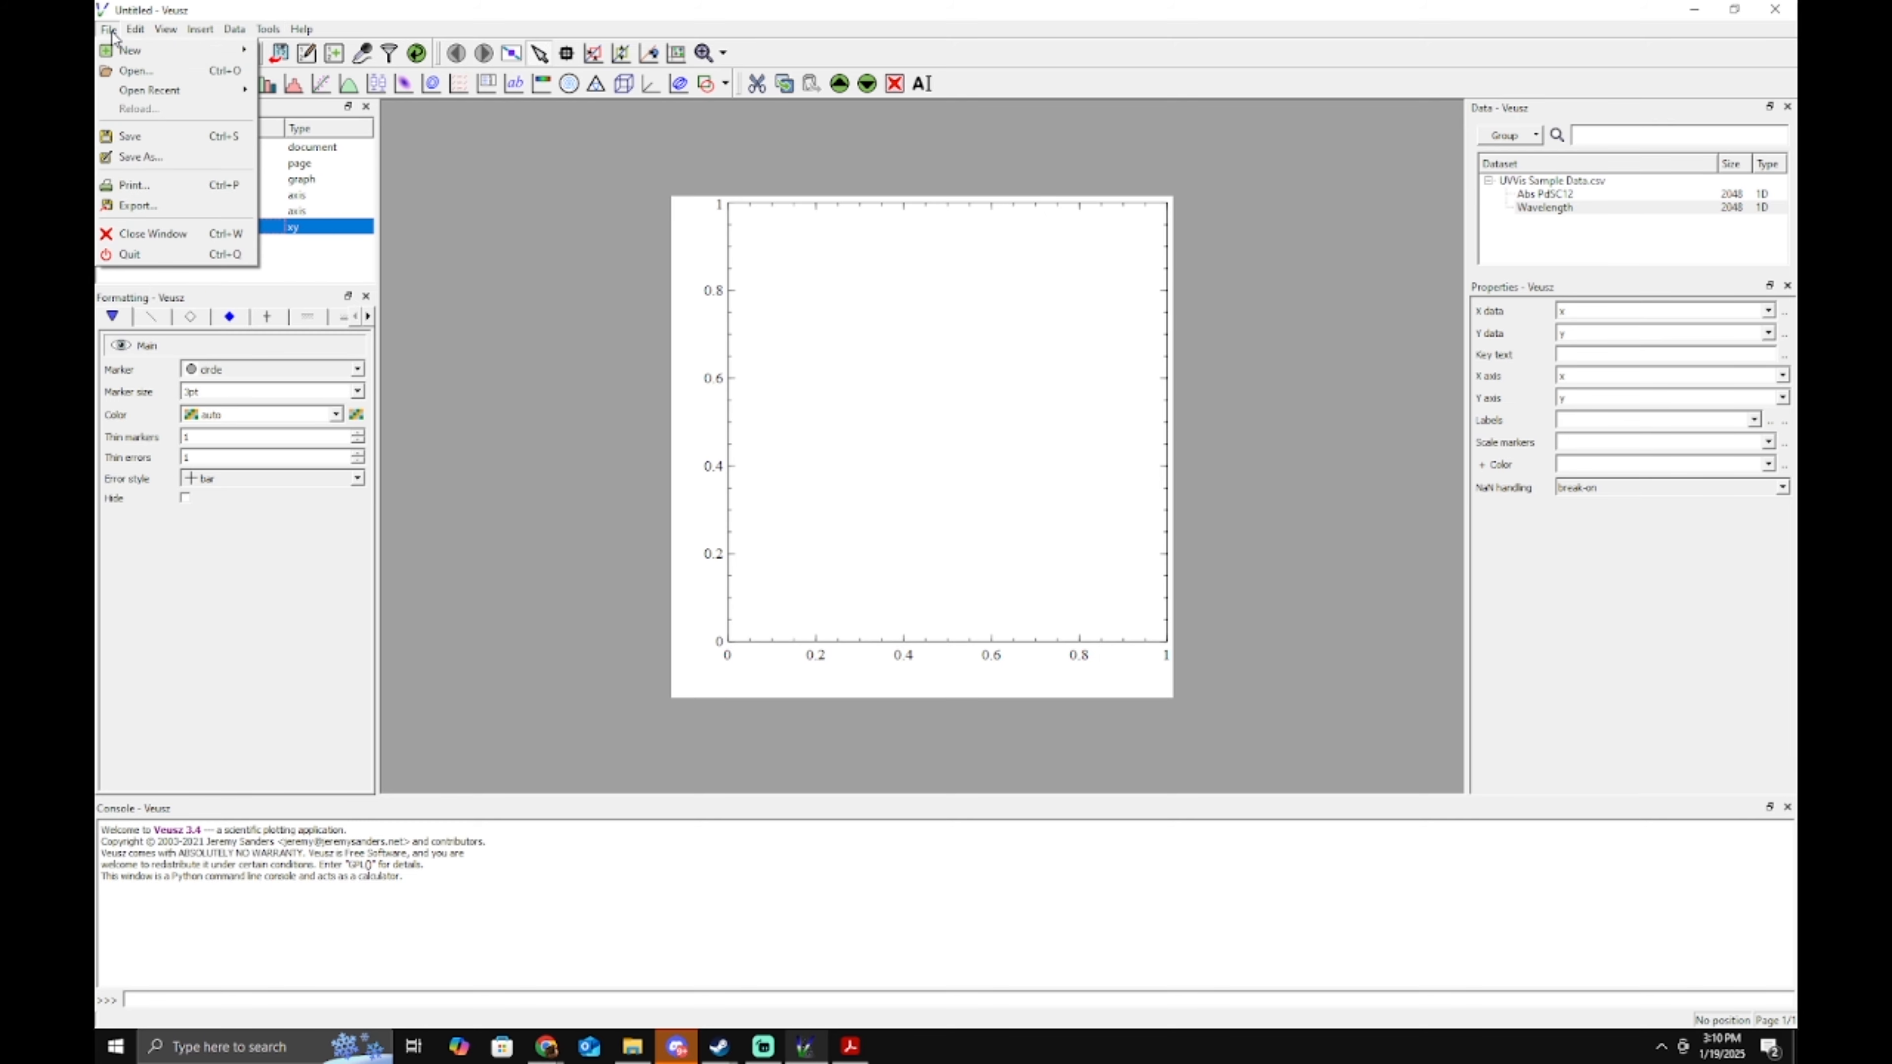
mouse_move(178, 33)
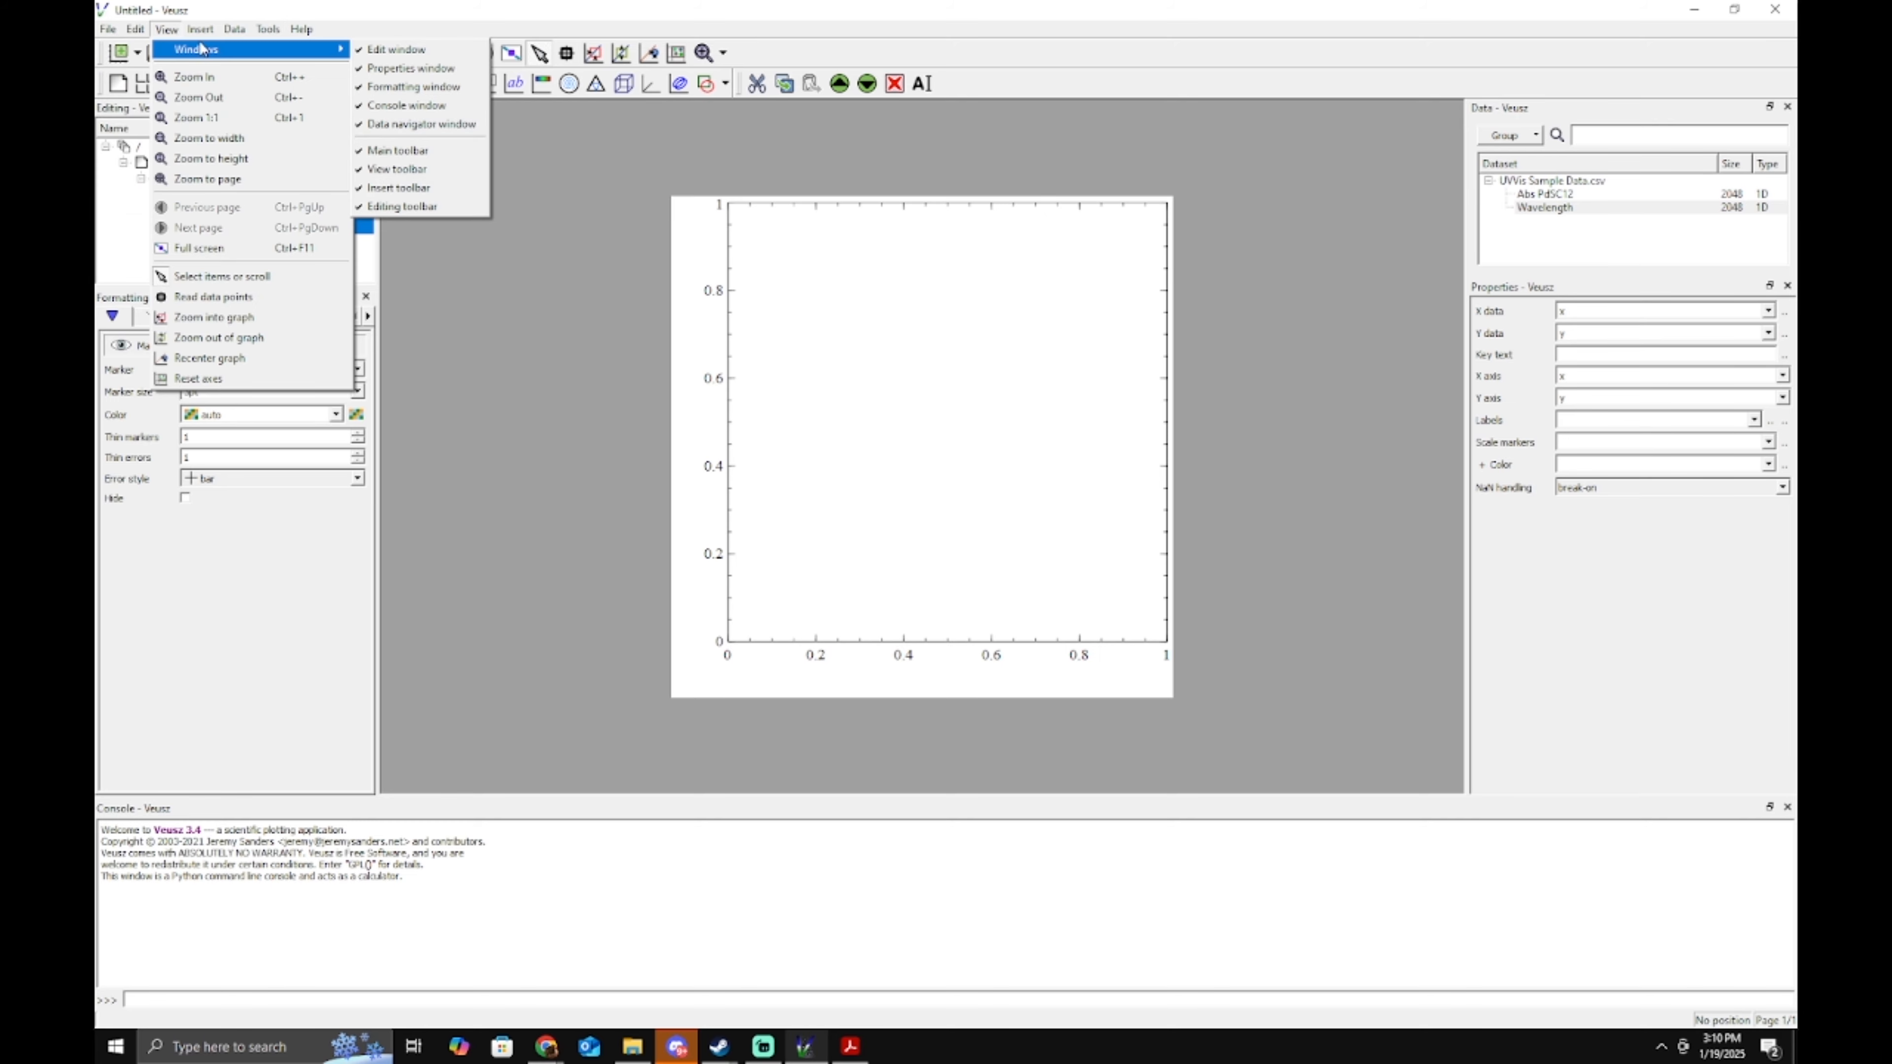
click(389, 71)
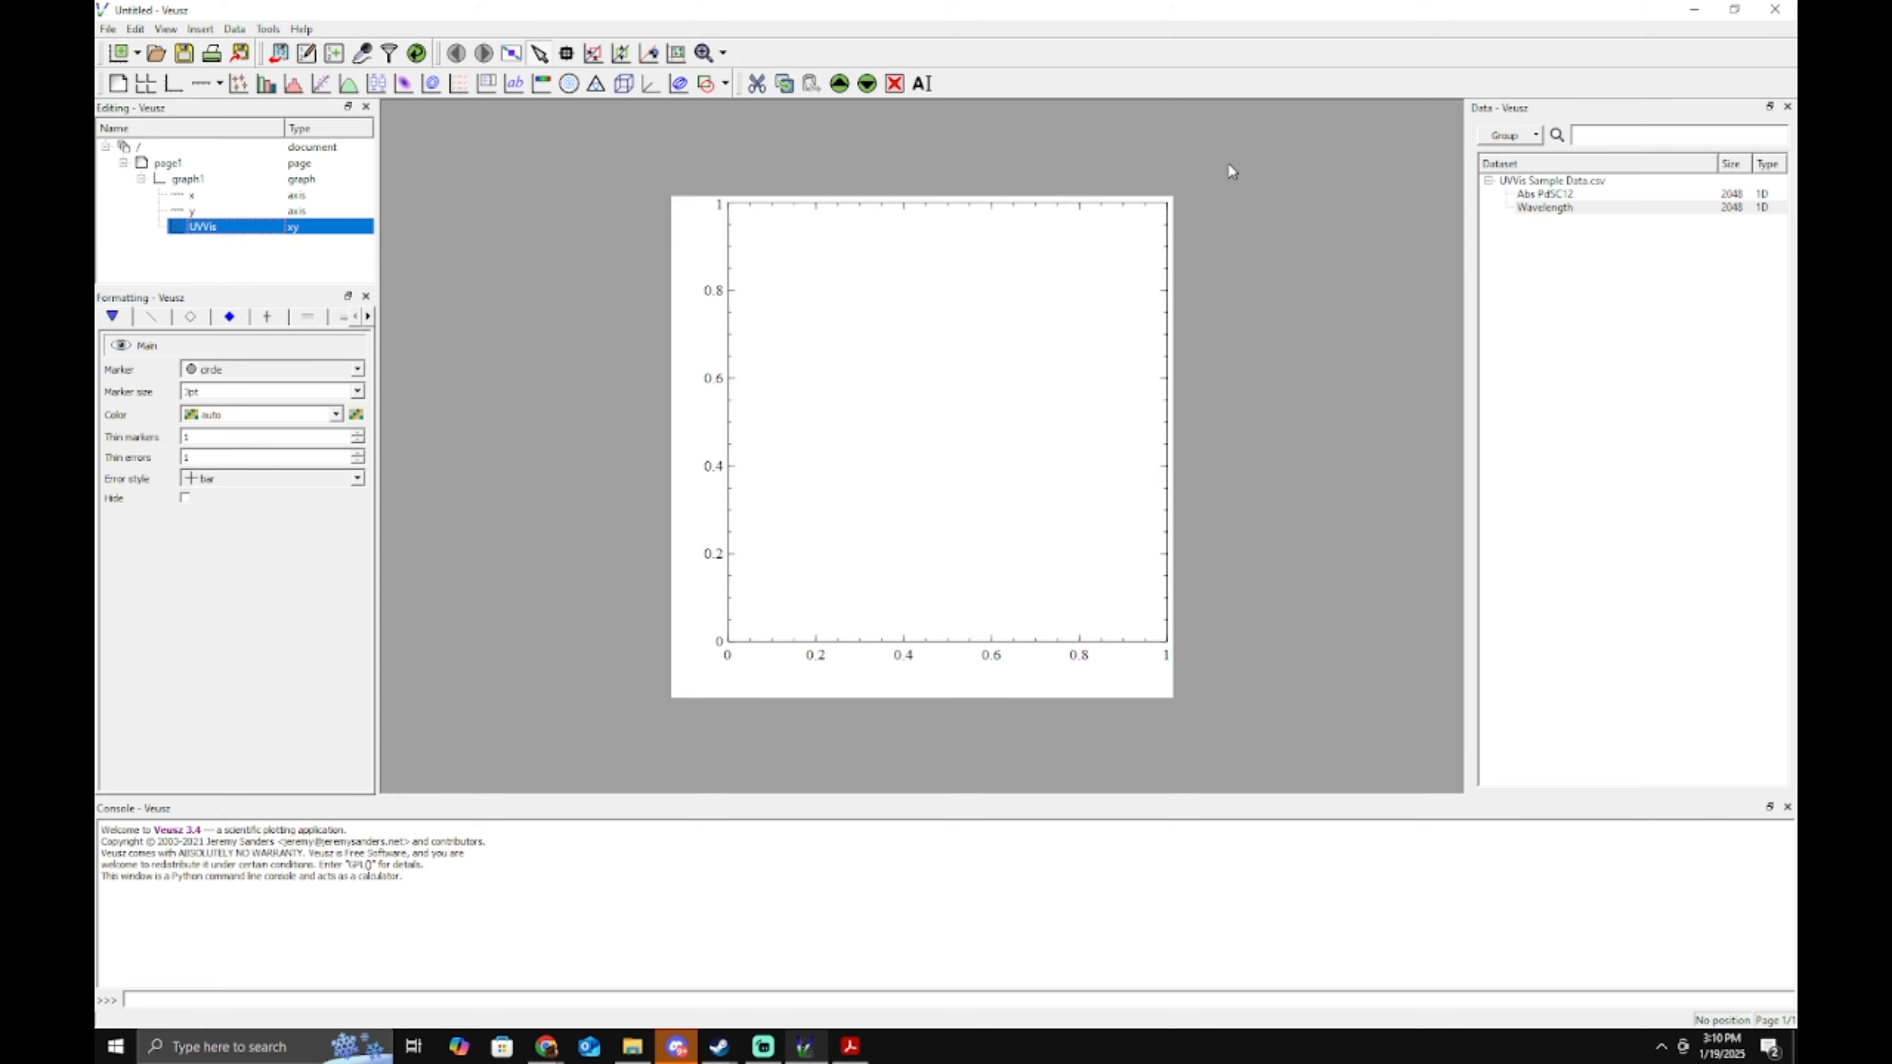
click(167, 30)
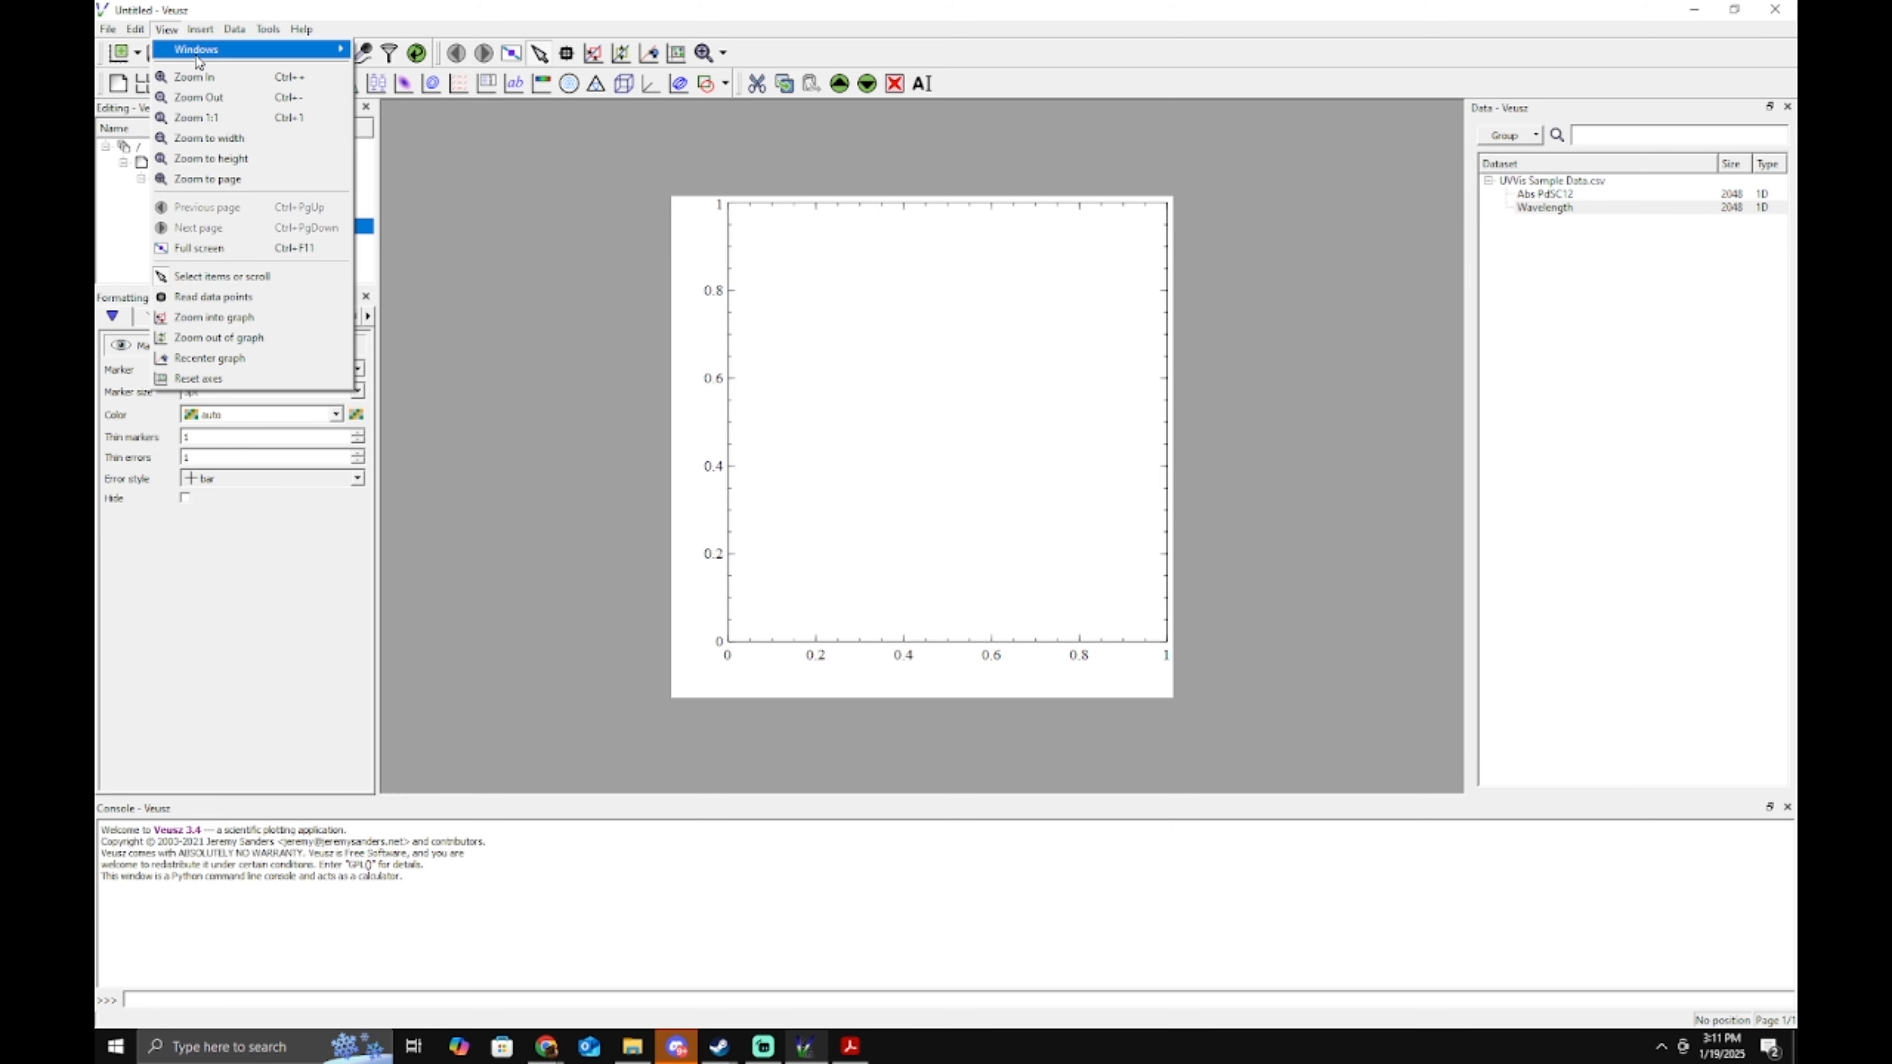
mouse_move(224, 50)
click(411, 68)
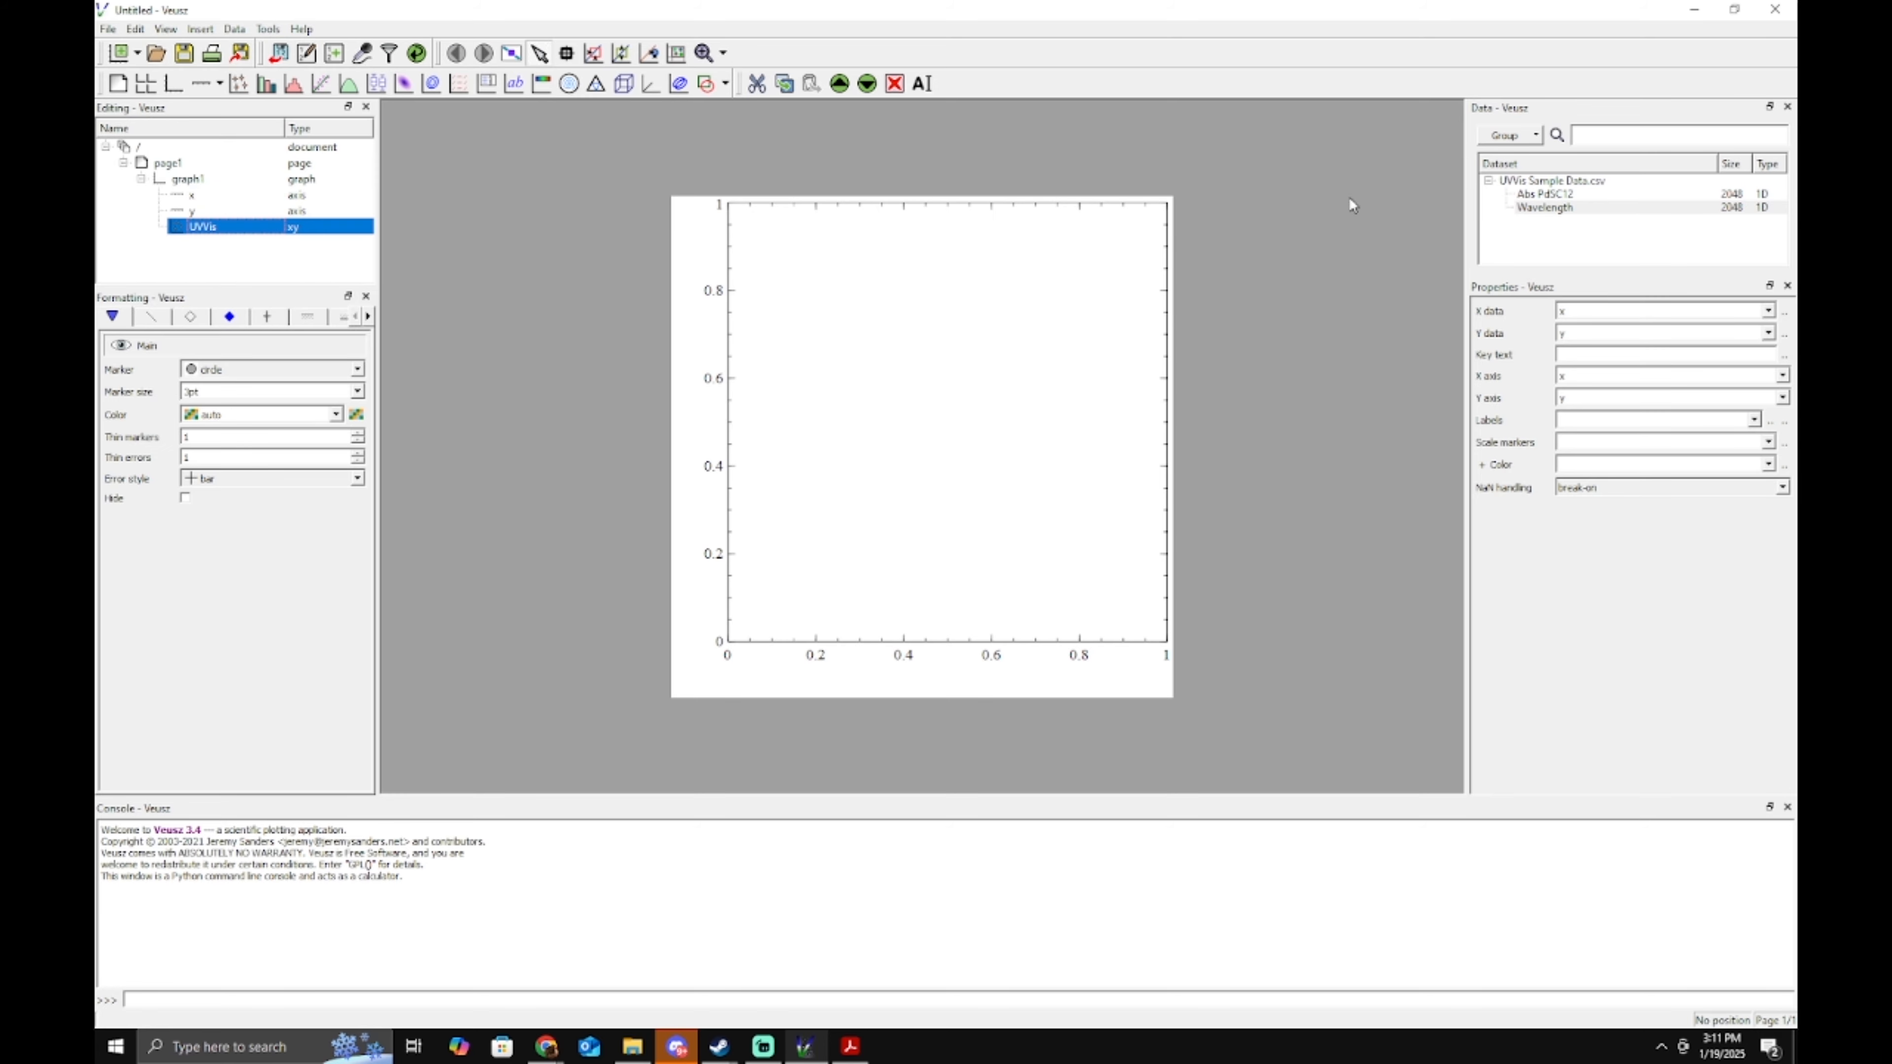
Close the Data panel, briefly restore it, then close it again.
click(1787, 106)
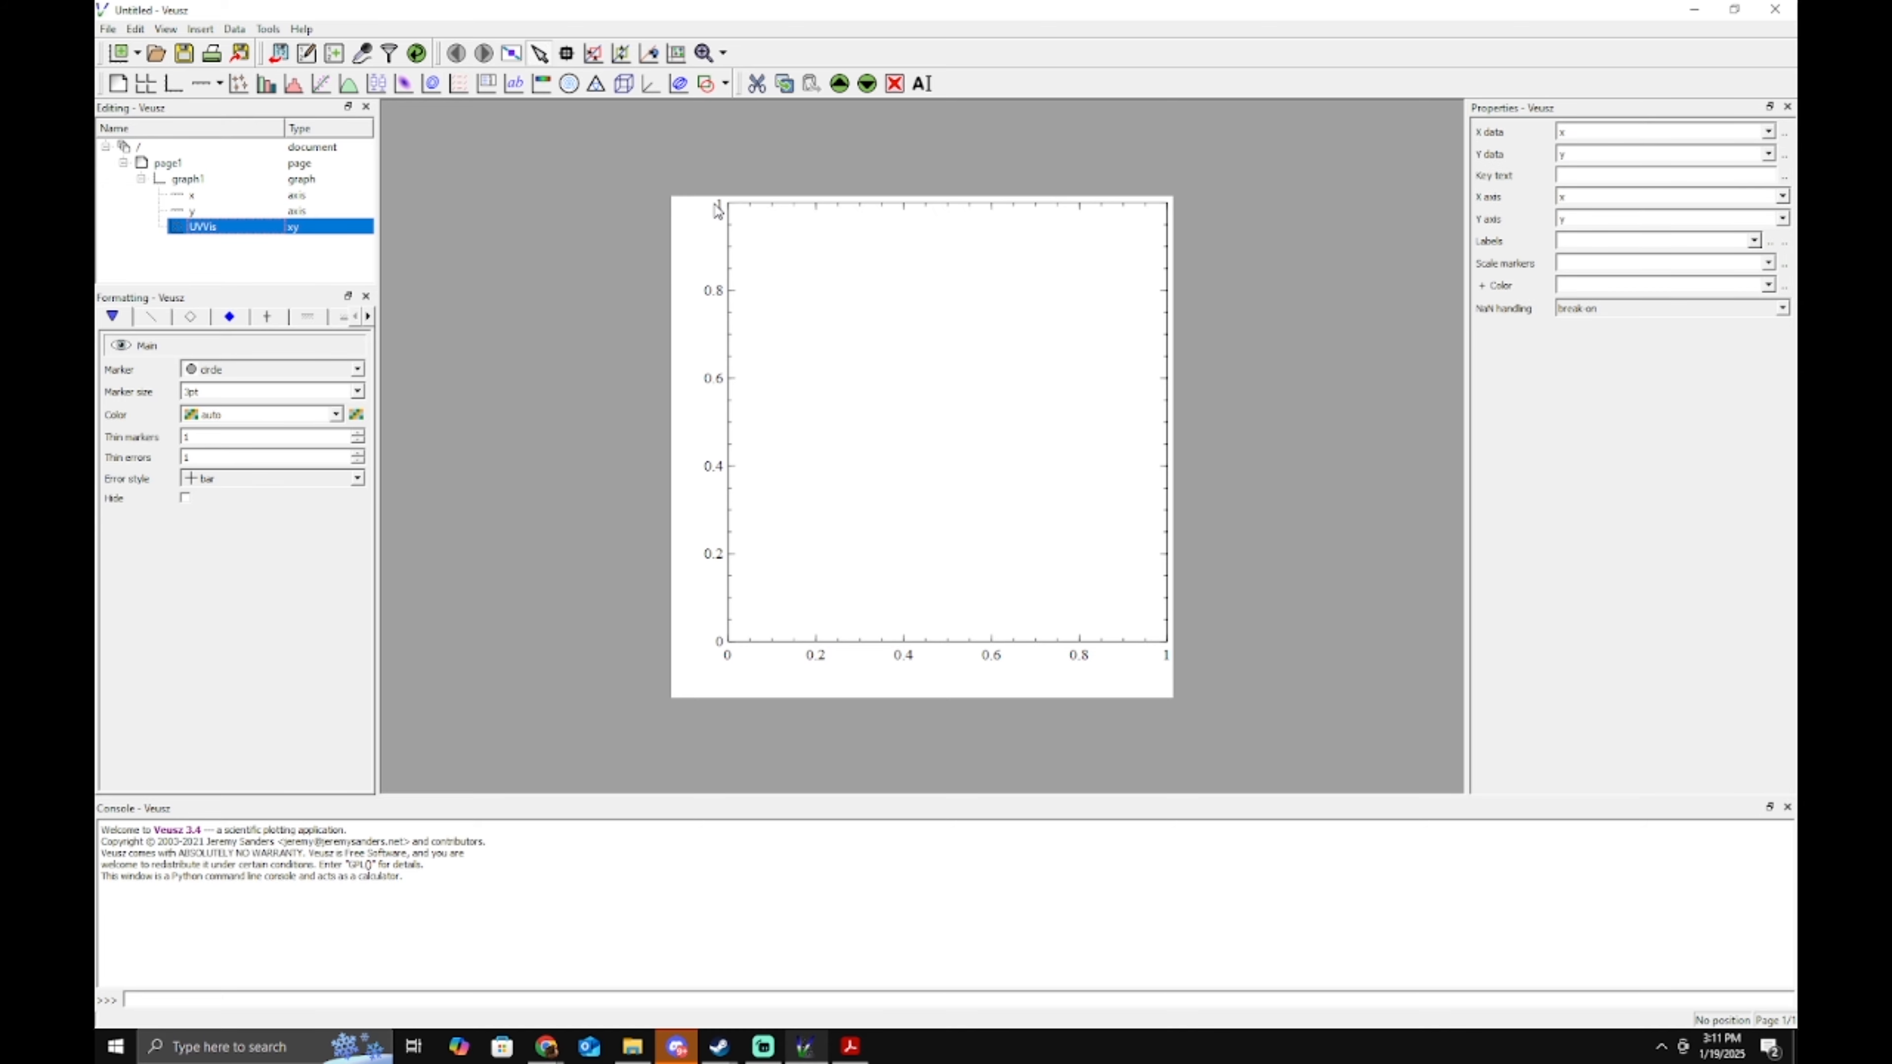
click(167, 31)
mouse_move(223, 49)
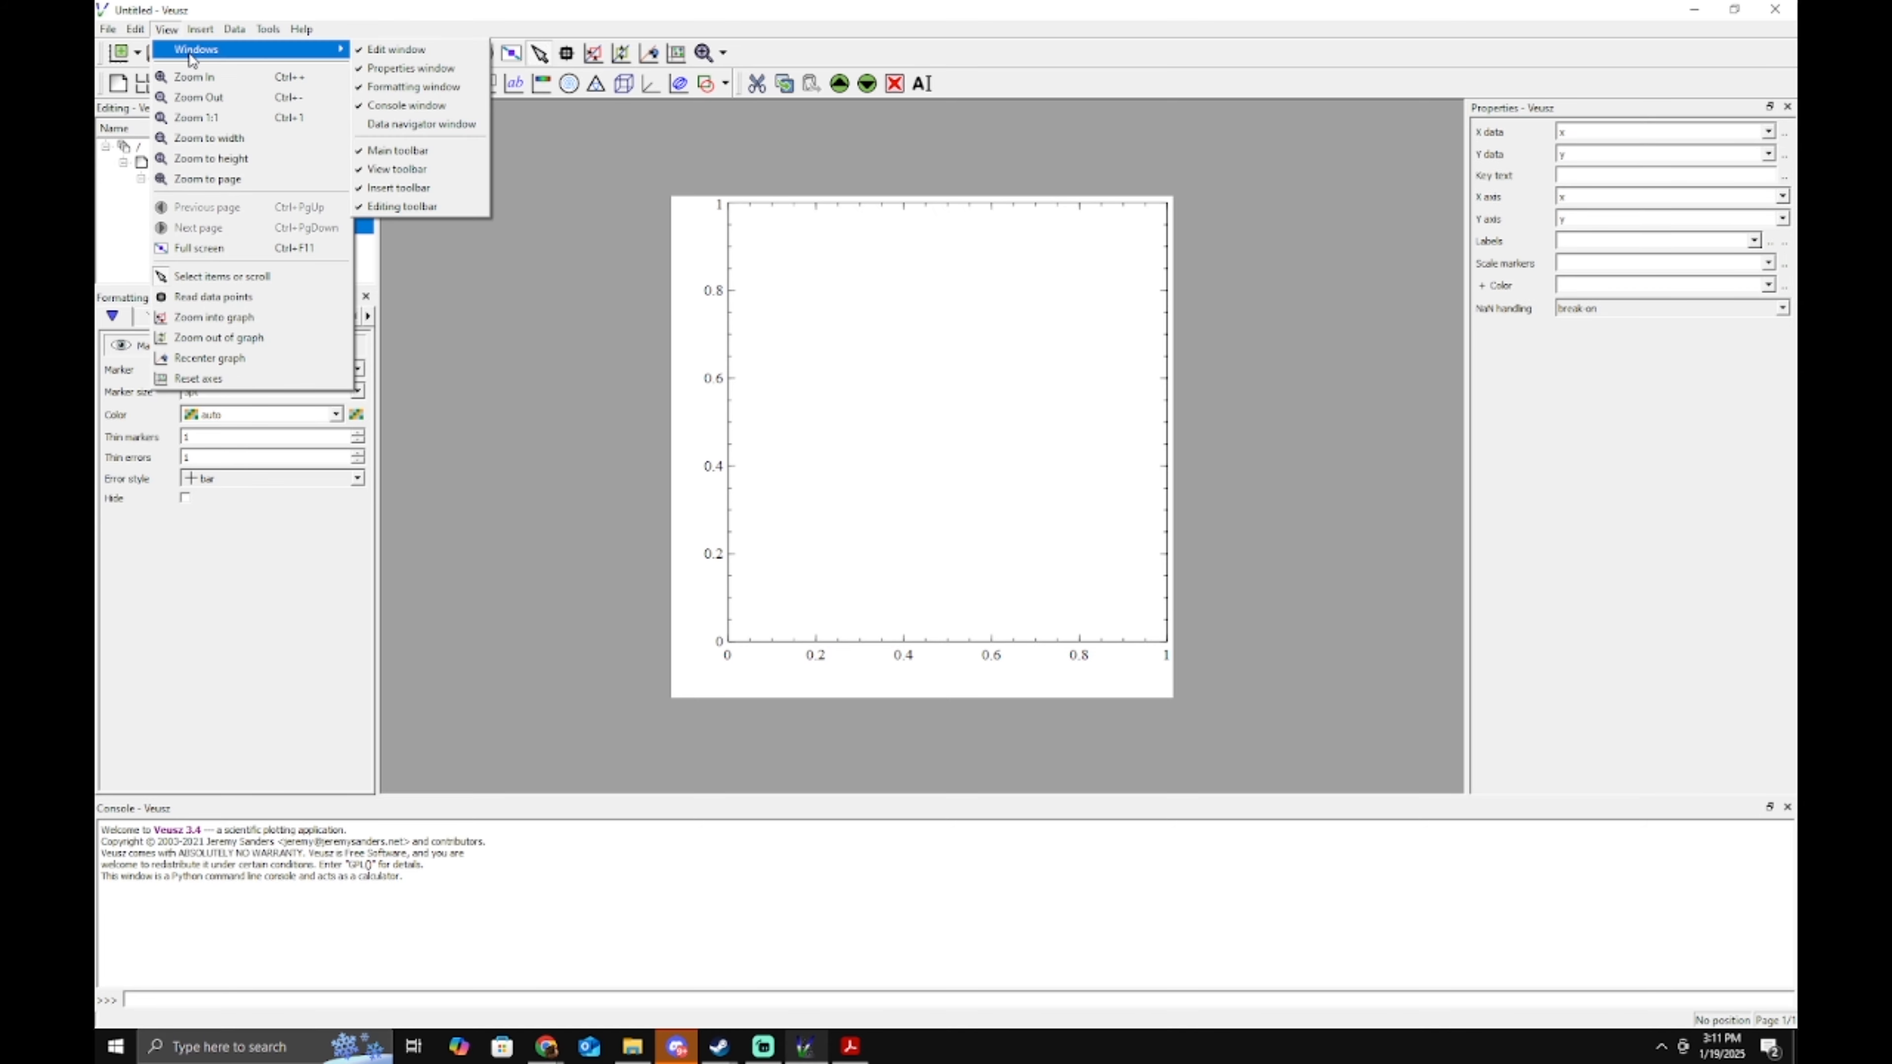
click(426, 127)
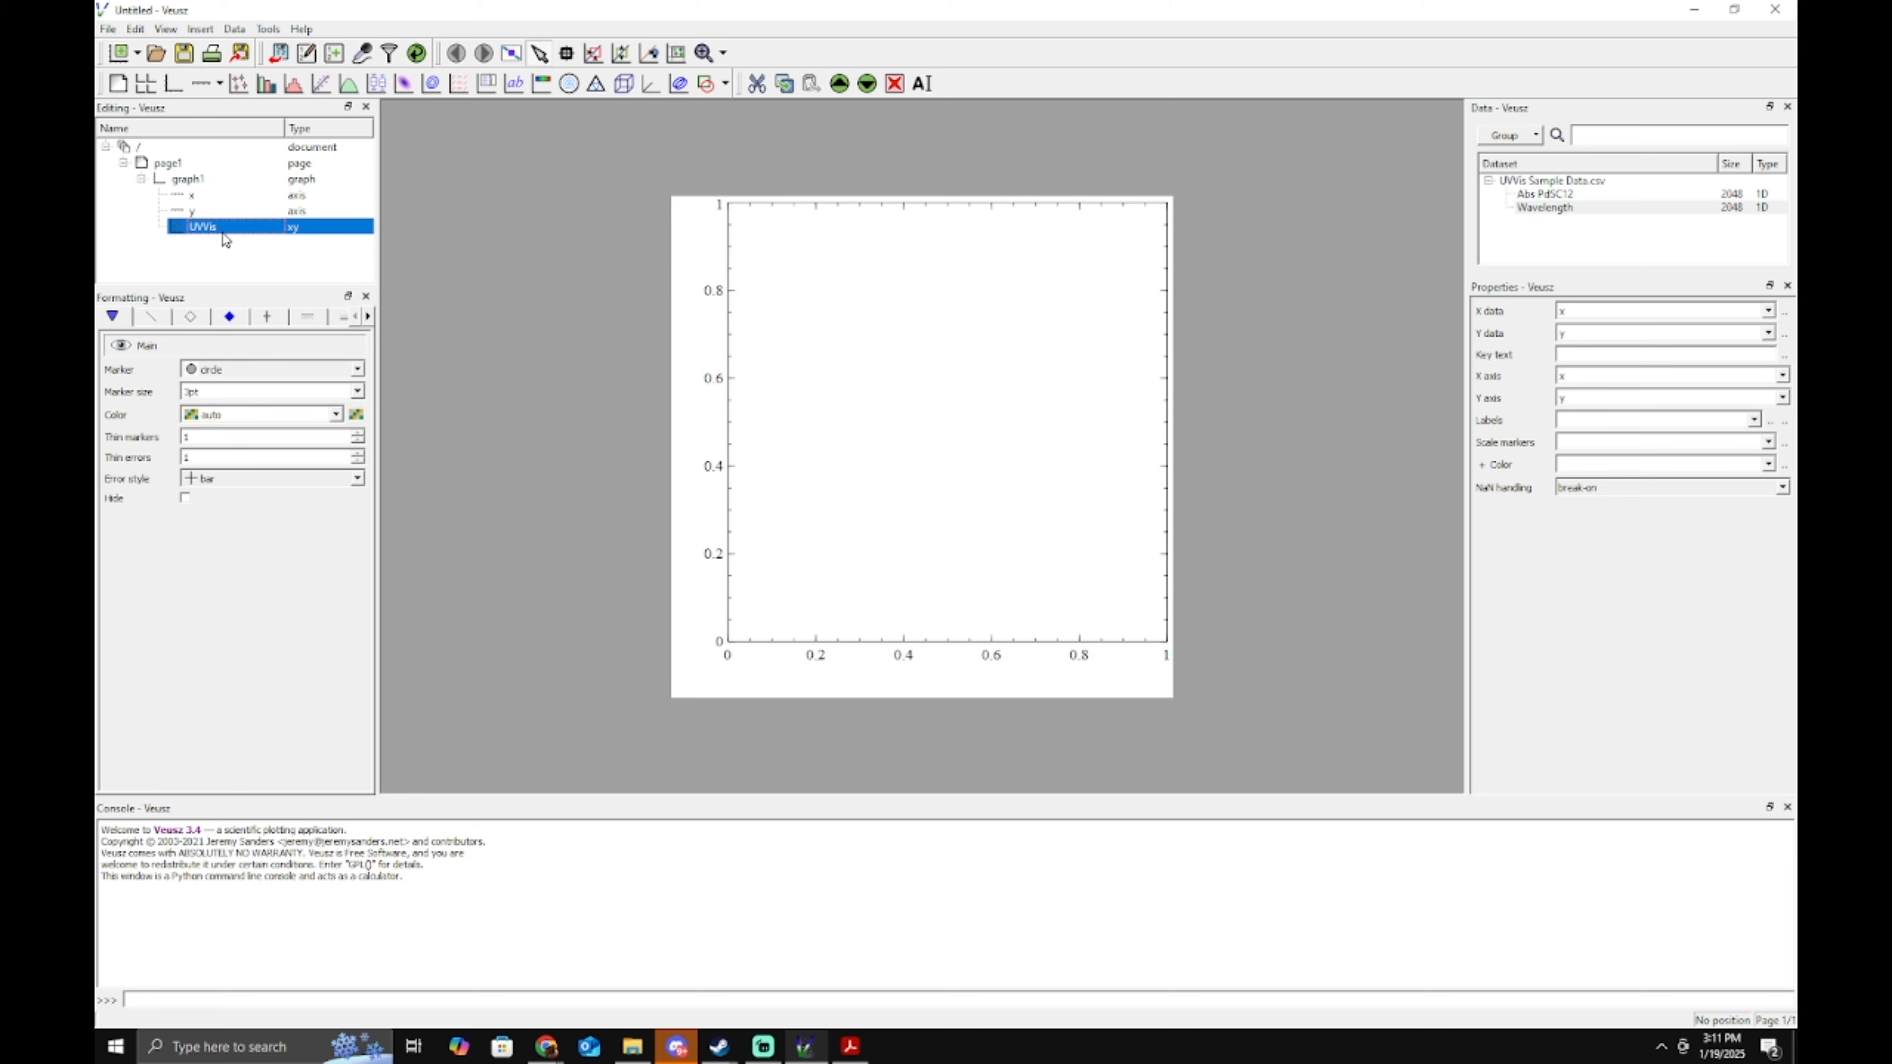
click(1787, 106)
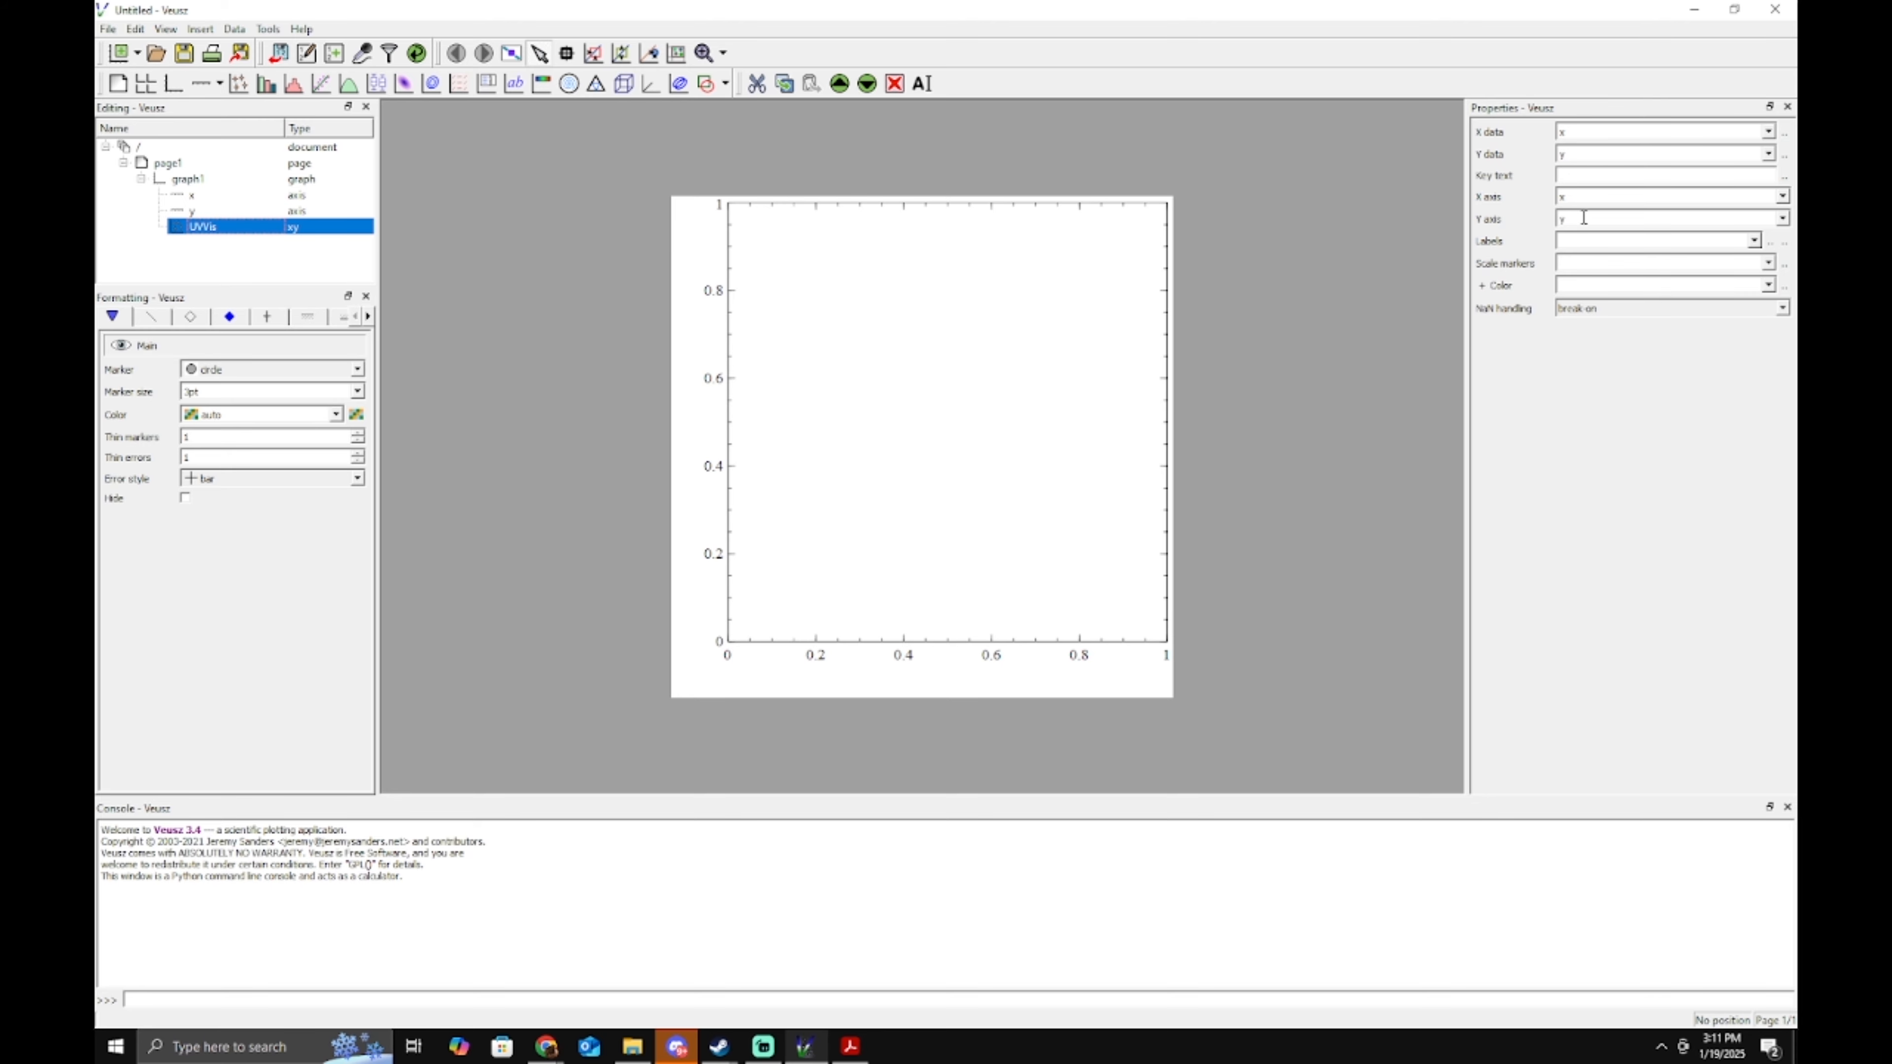
Set the UVVis plot's X data to Wavelength and Y data to Abs PdSC12.
click(1768, 131)
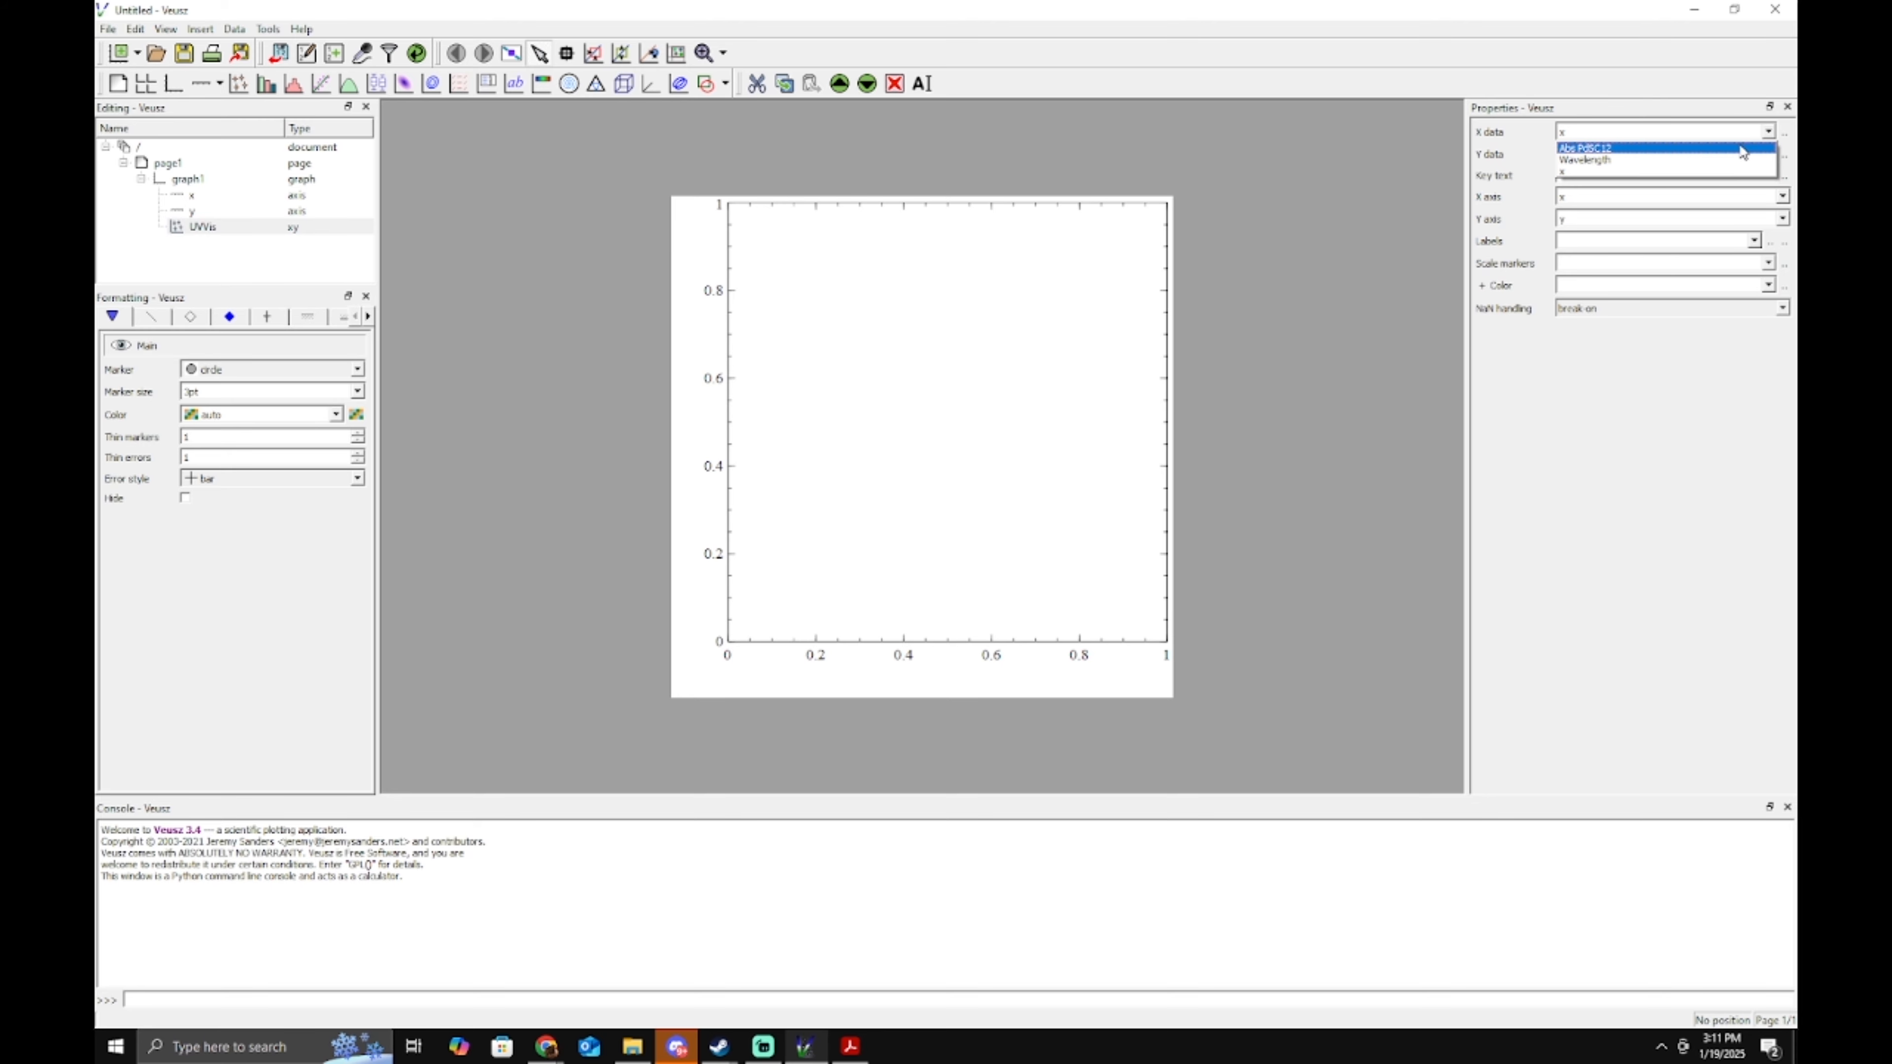
click(1676, 160)
click(1767, 154)
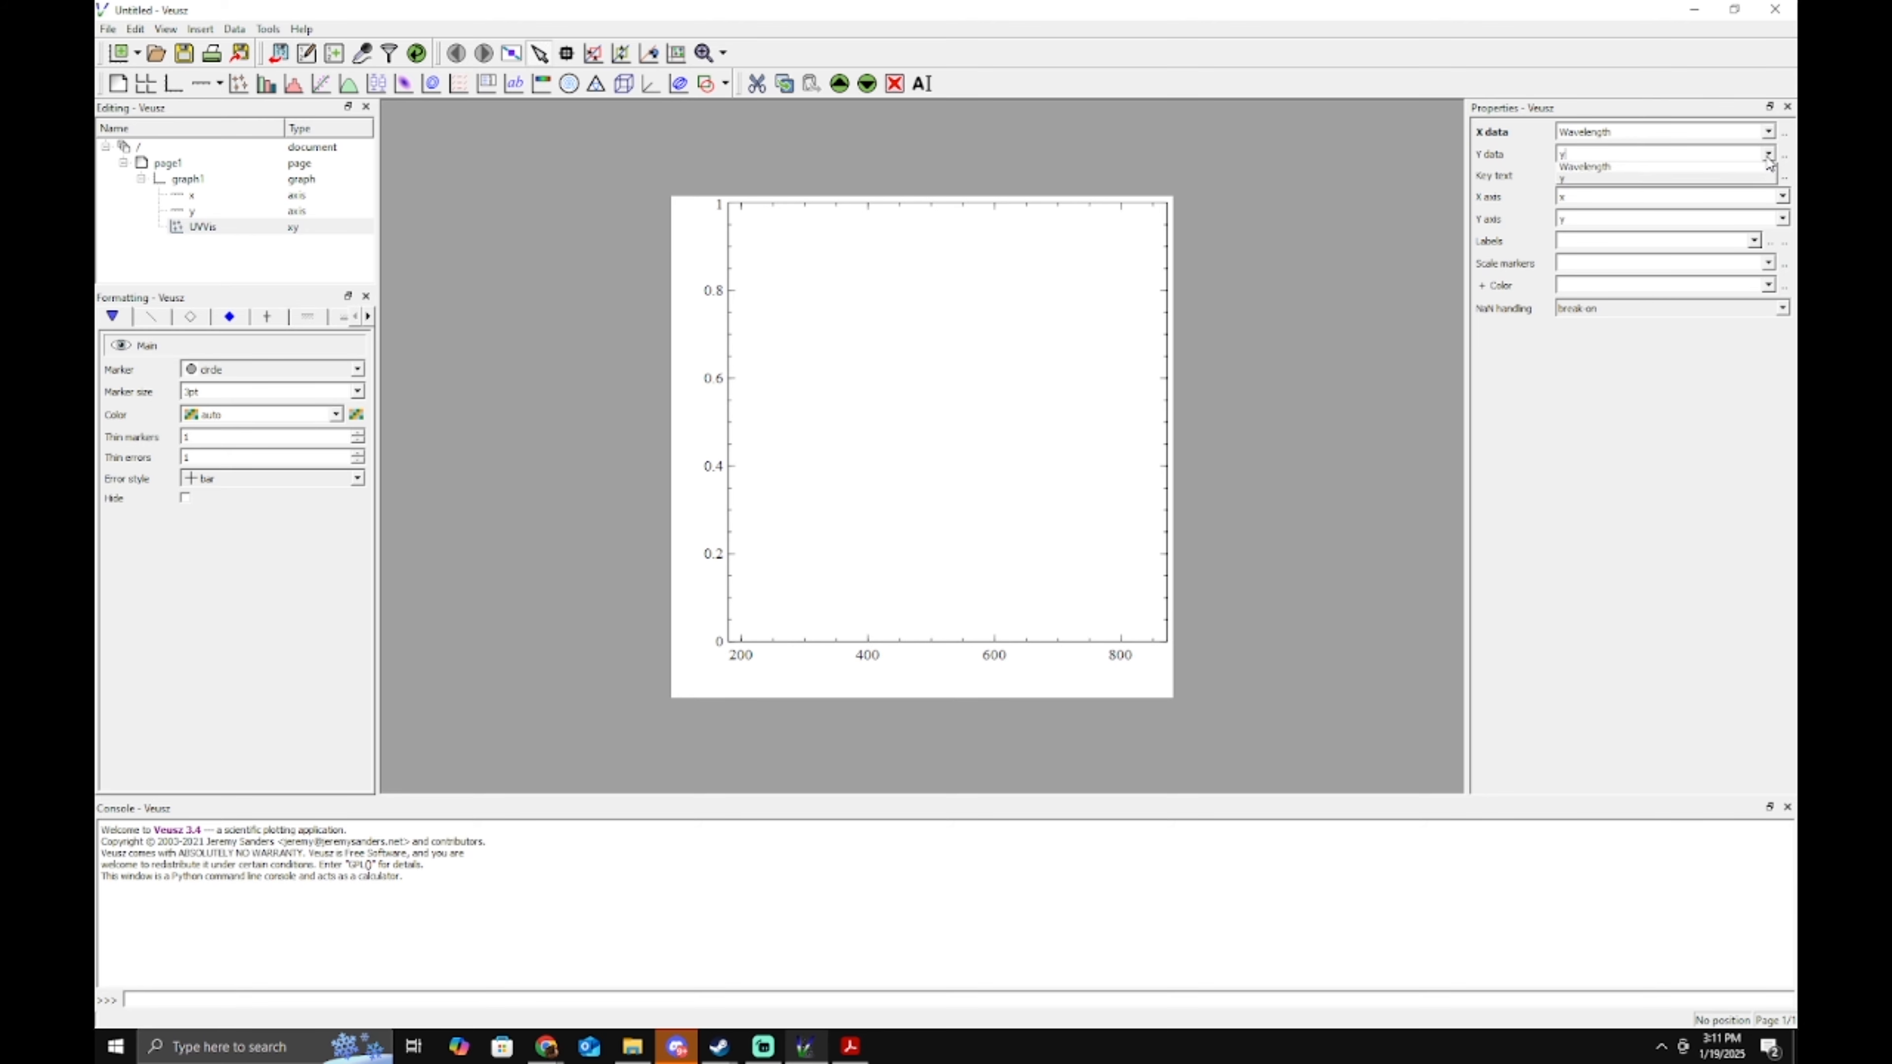
click(1688, 169)
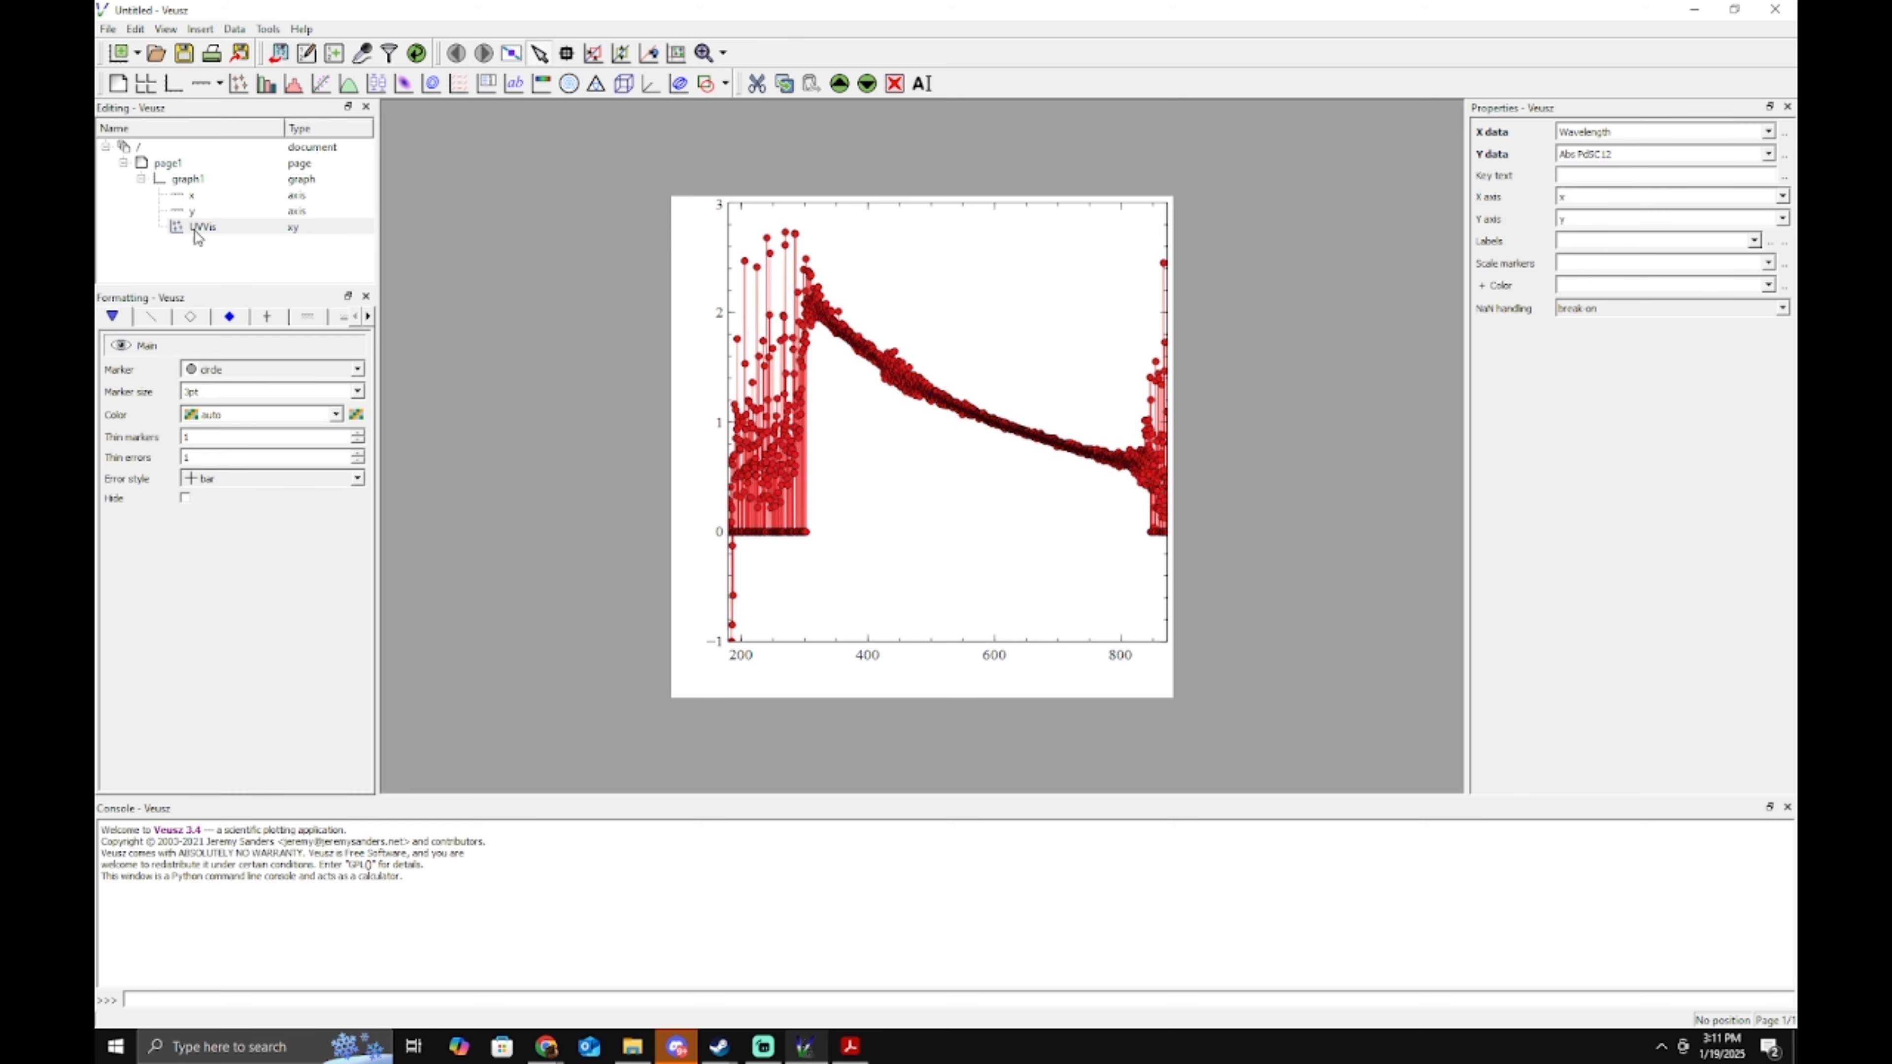
click(177, 166)
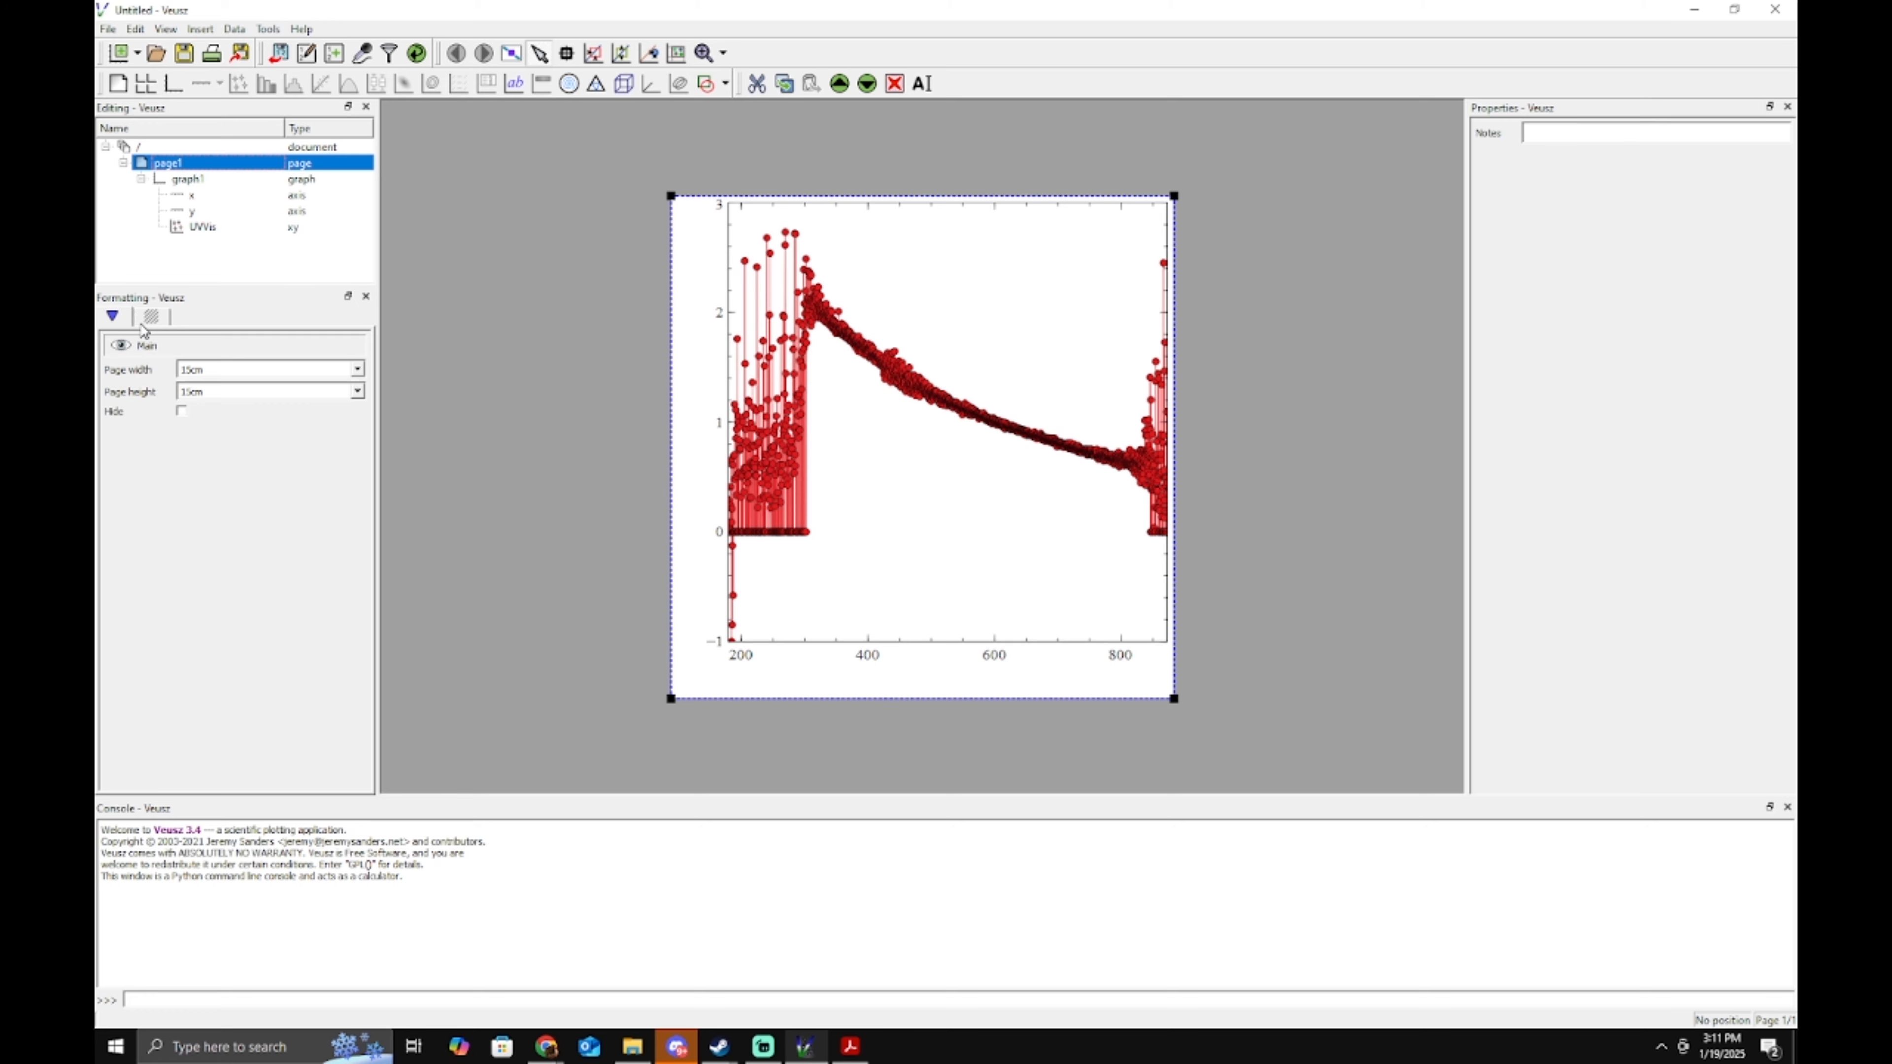
Hide page1's background.
click(149, 319)
click(189, 434)
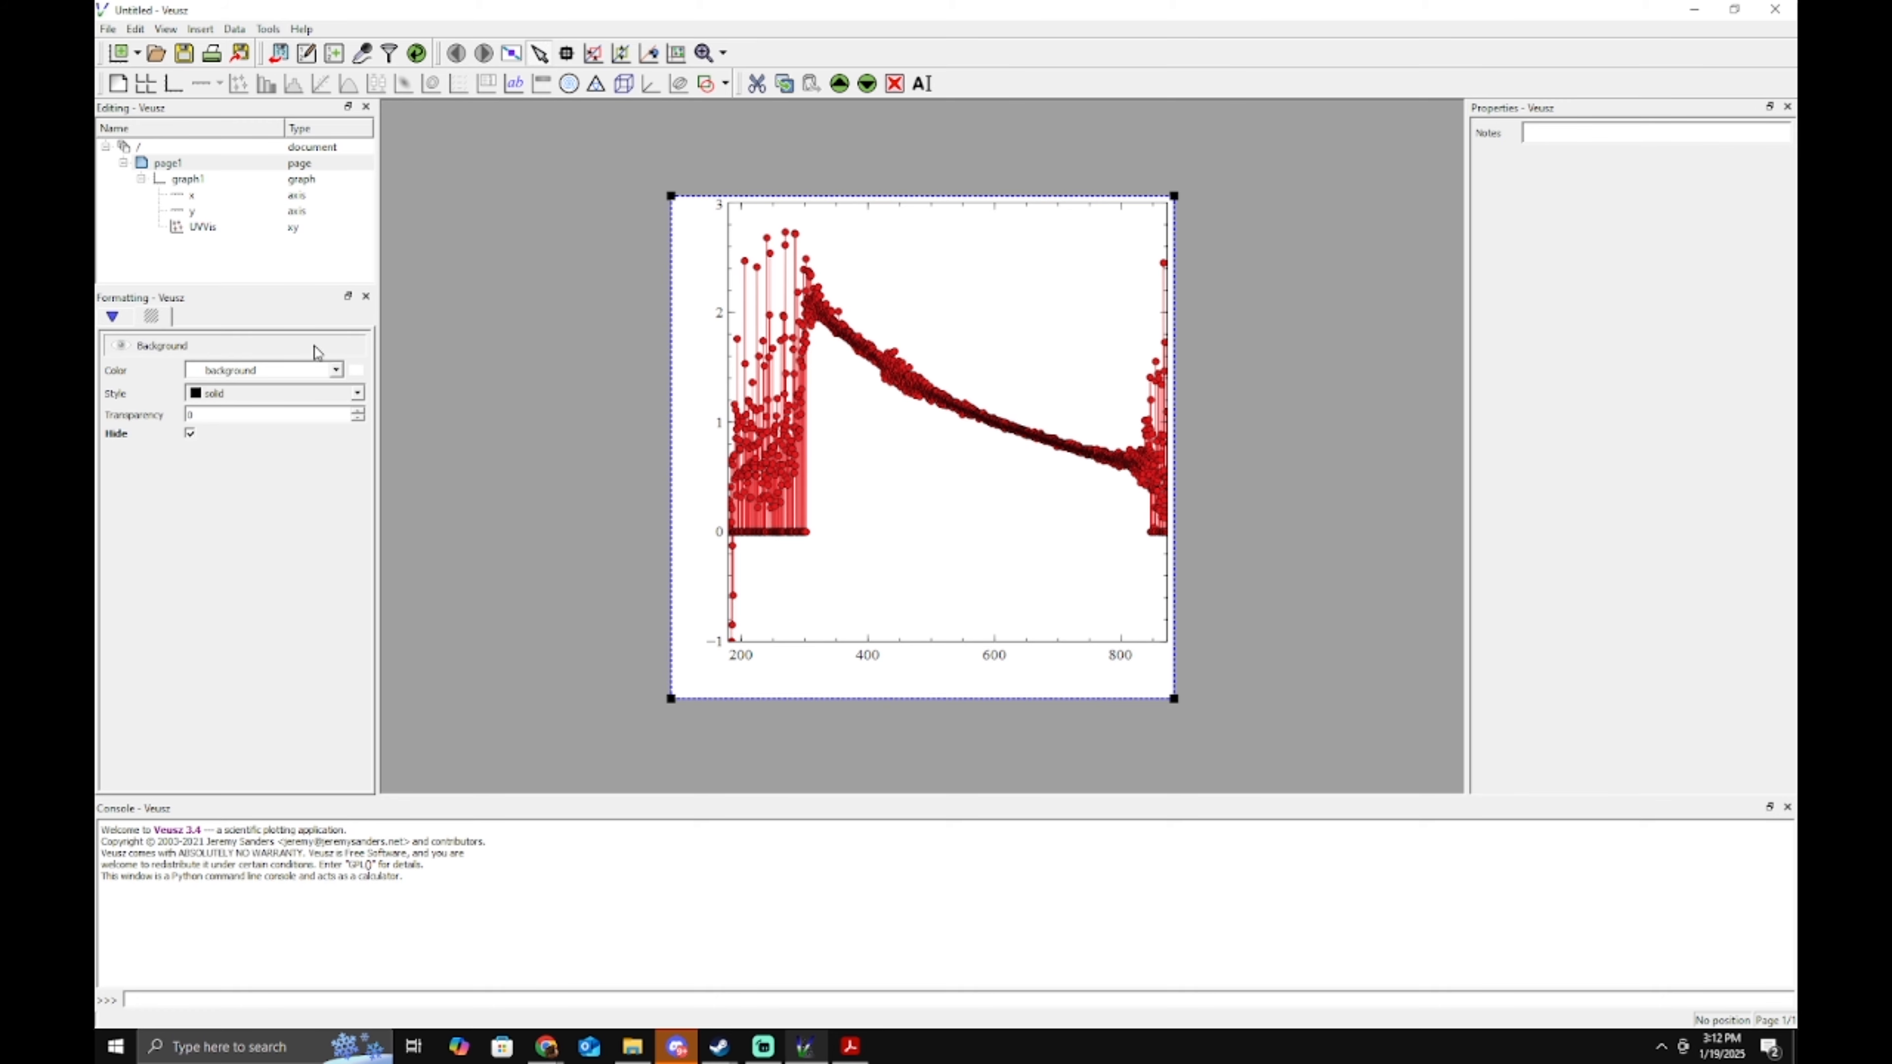
click(114, 318)
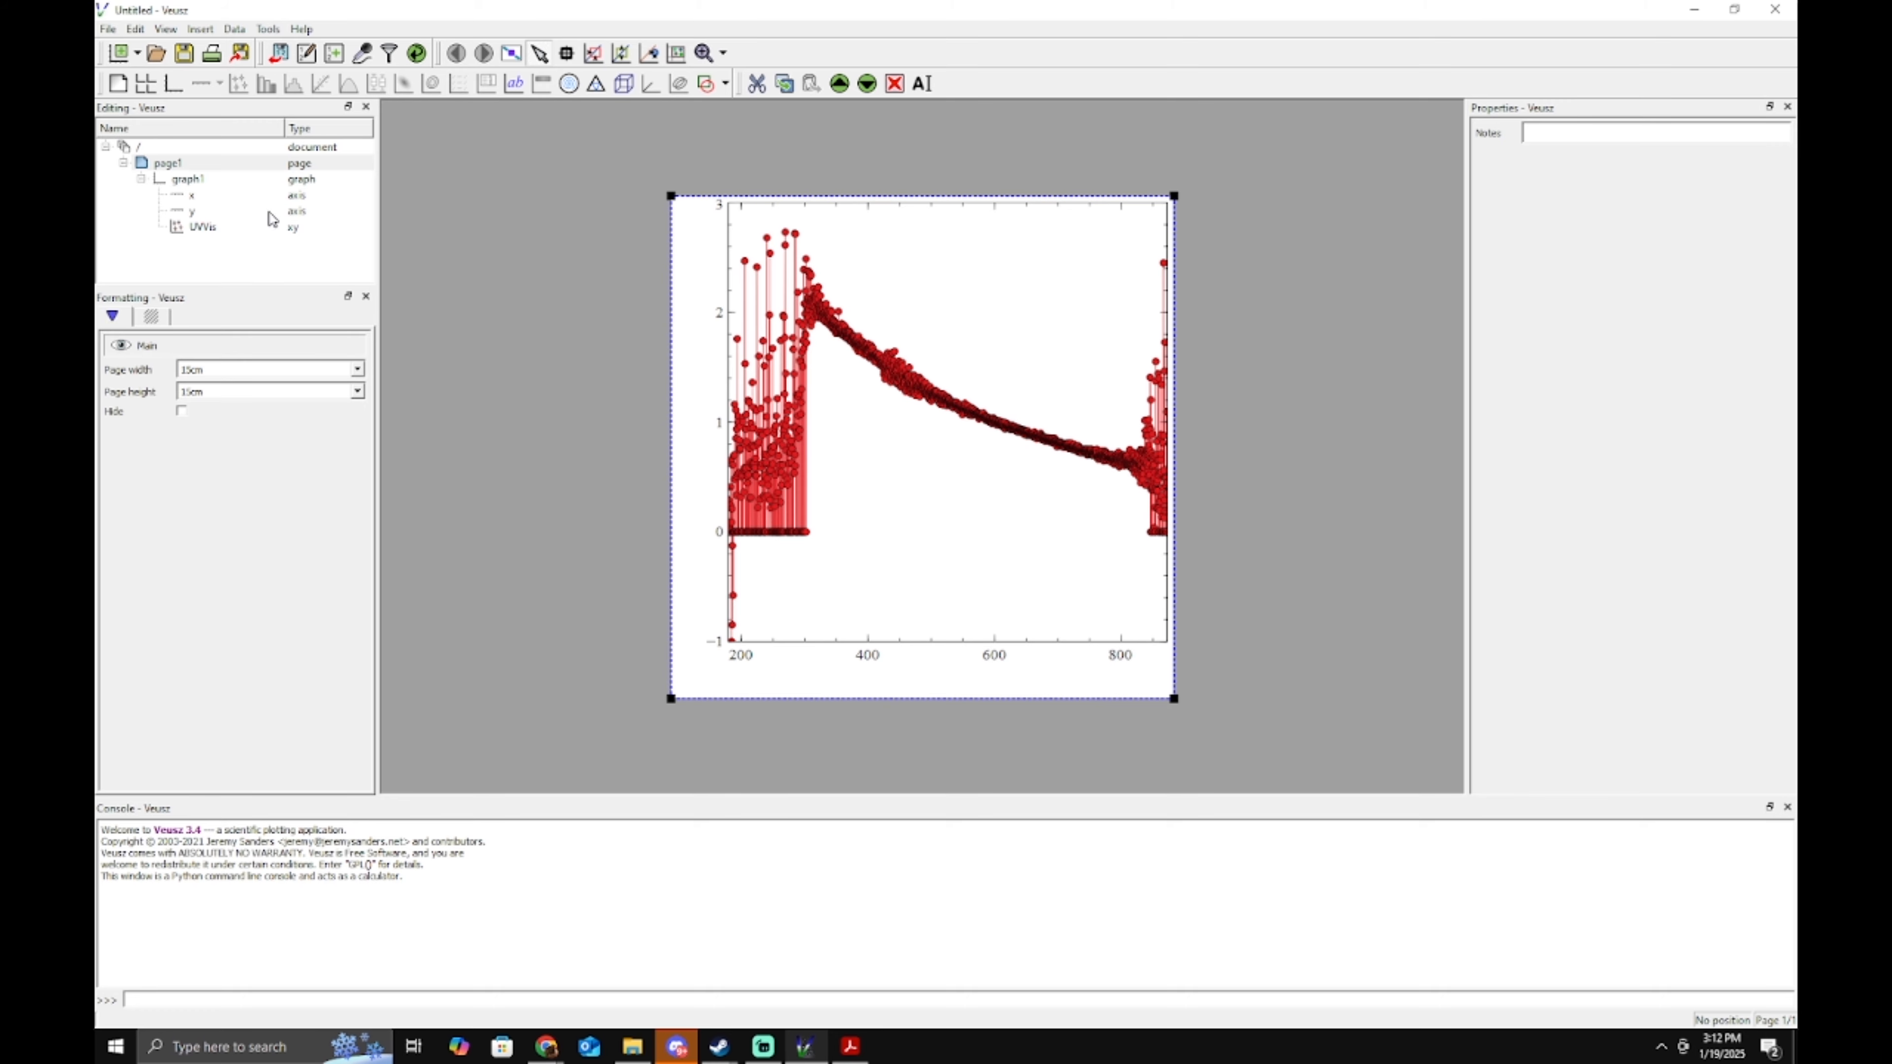
Hide graph1's background and border, saving both hidden settings as the default style.
click(194, 184)
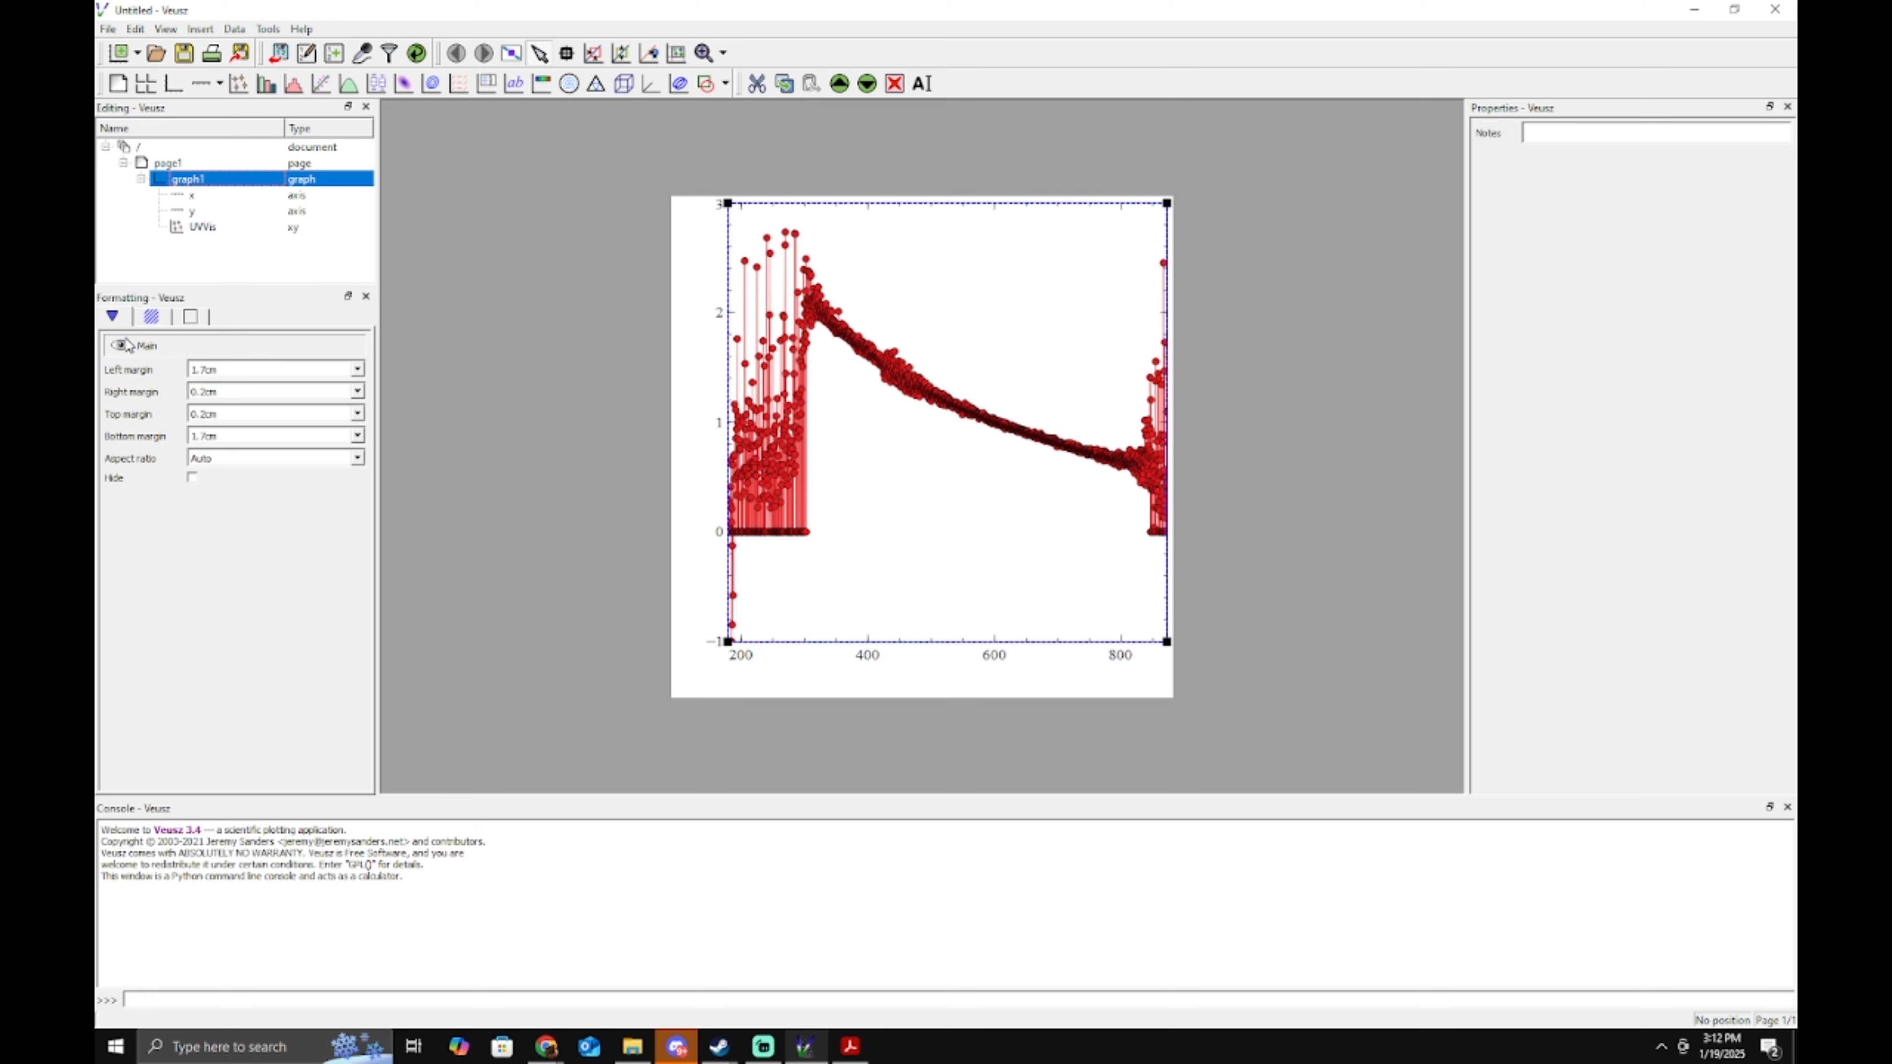
click(151, 317)
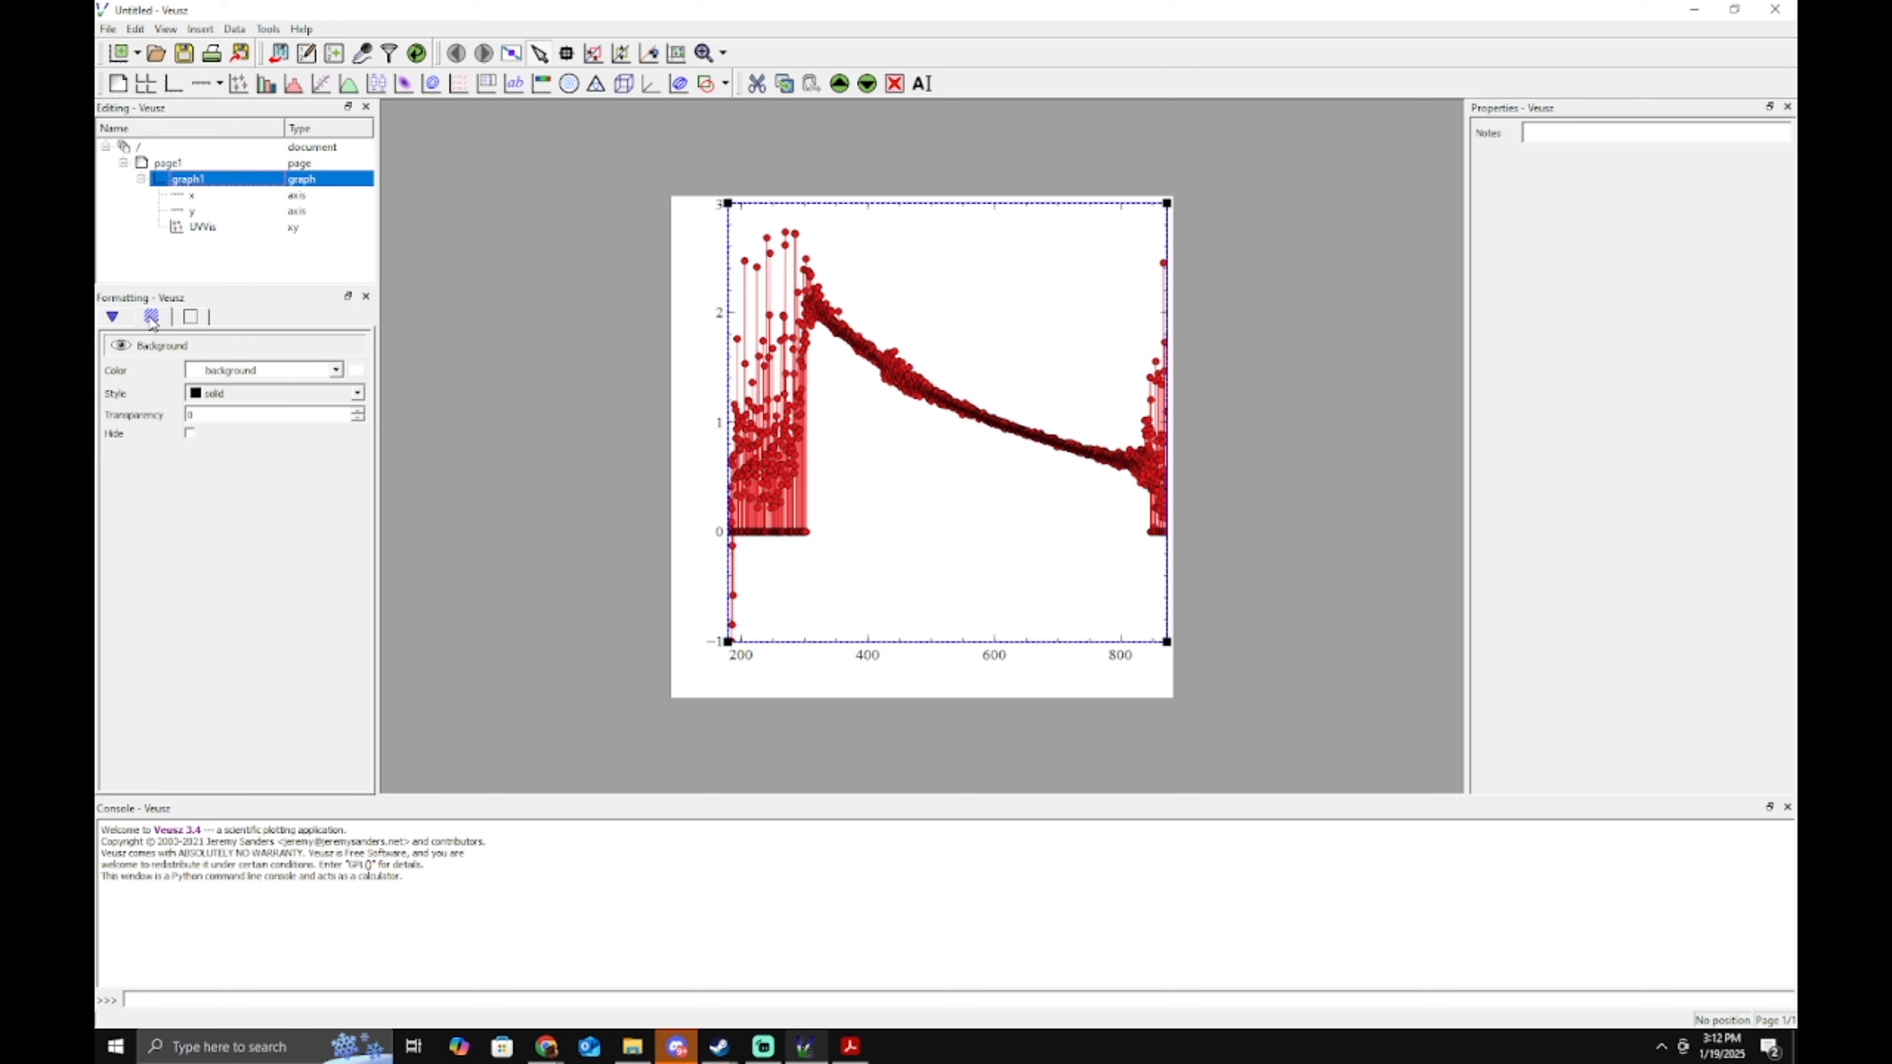
click(122, 347)
click(191, 316)
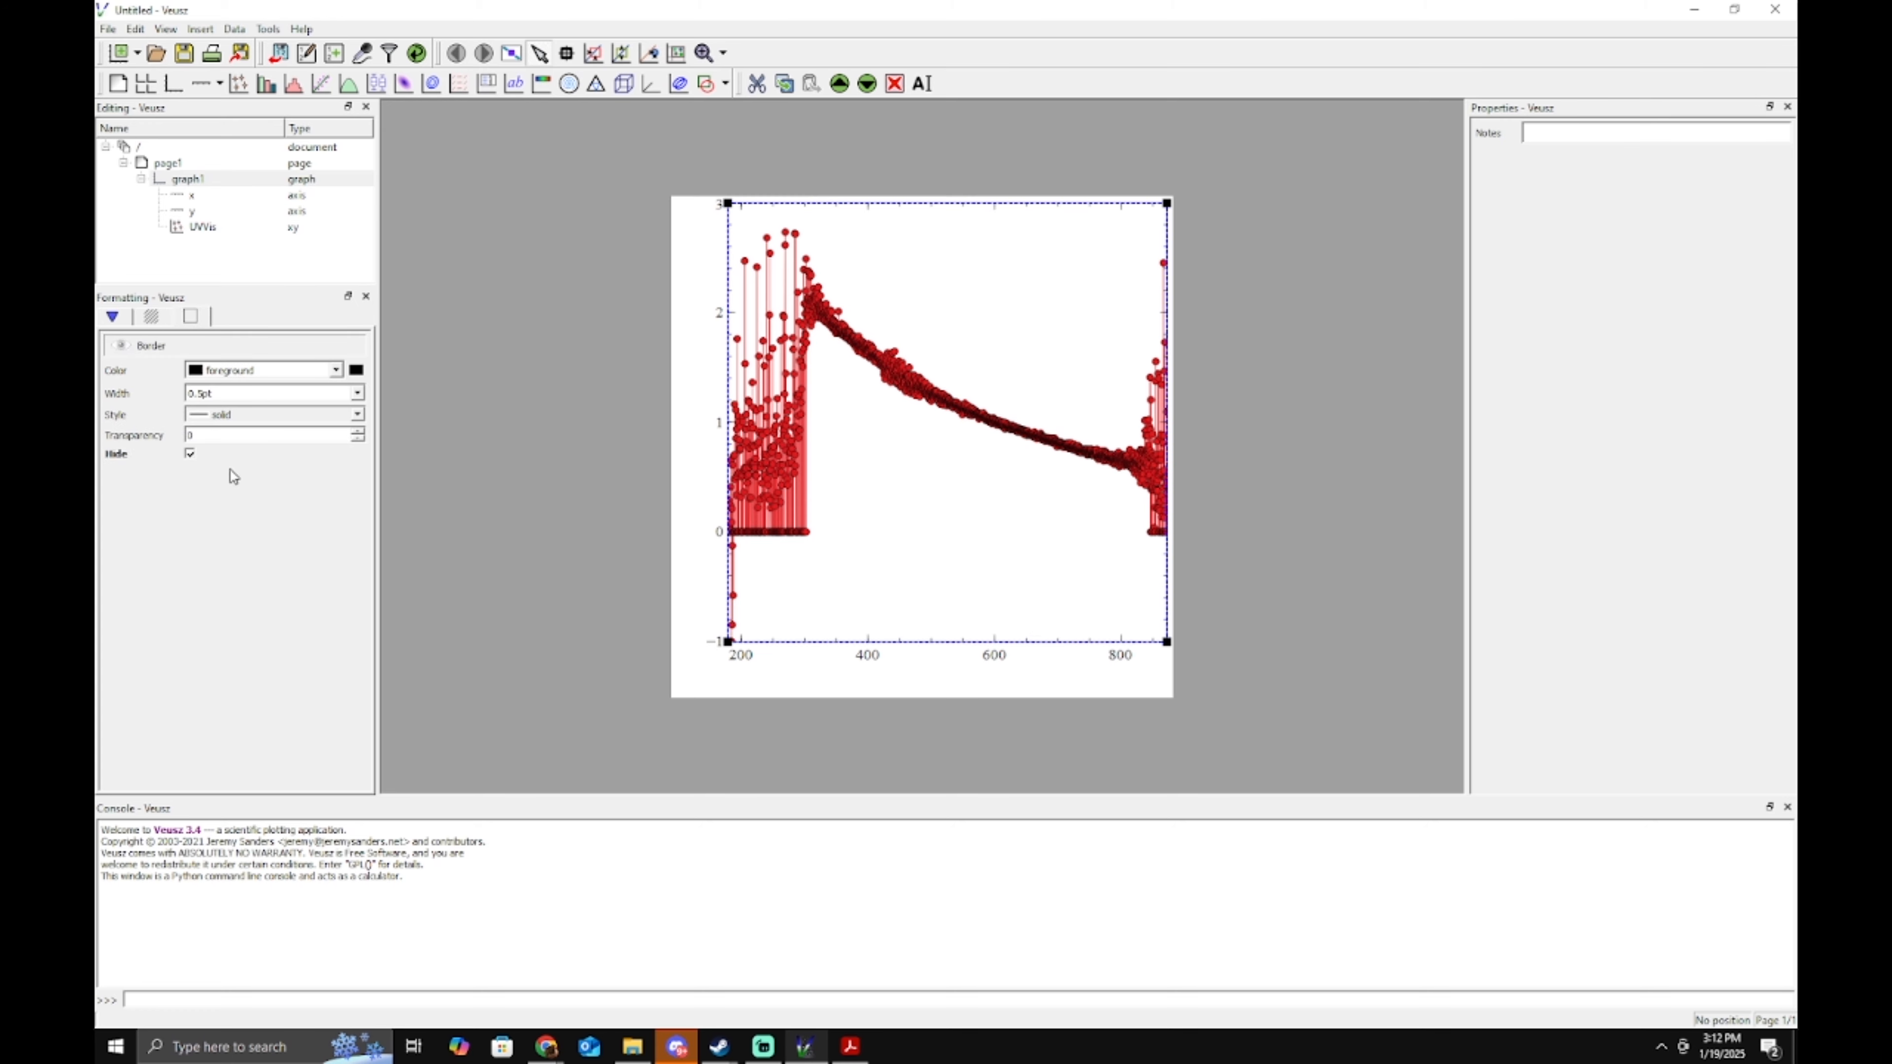
click(150, 453)
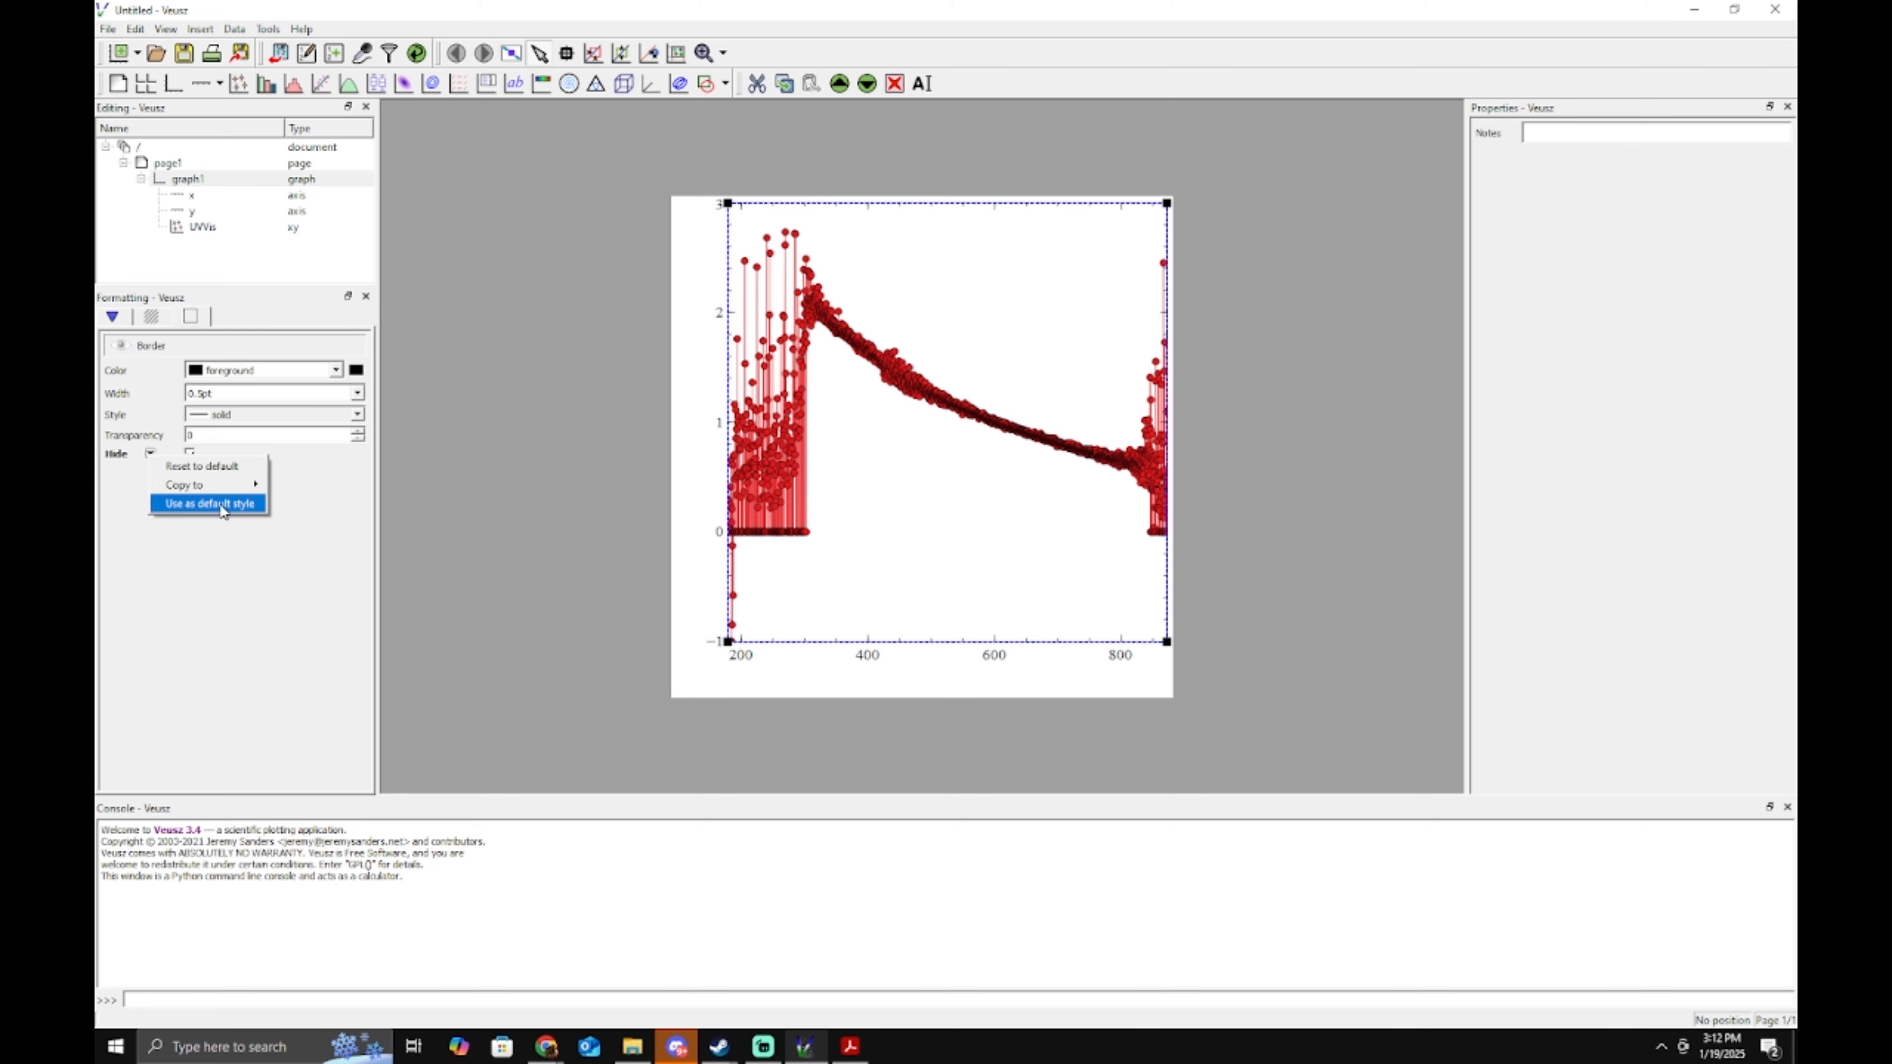
click(225, 515)
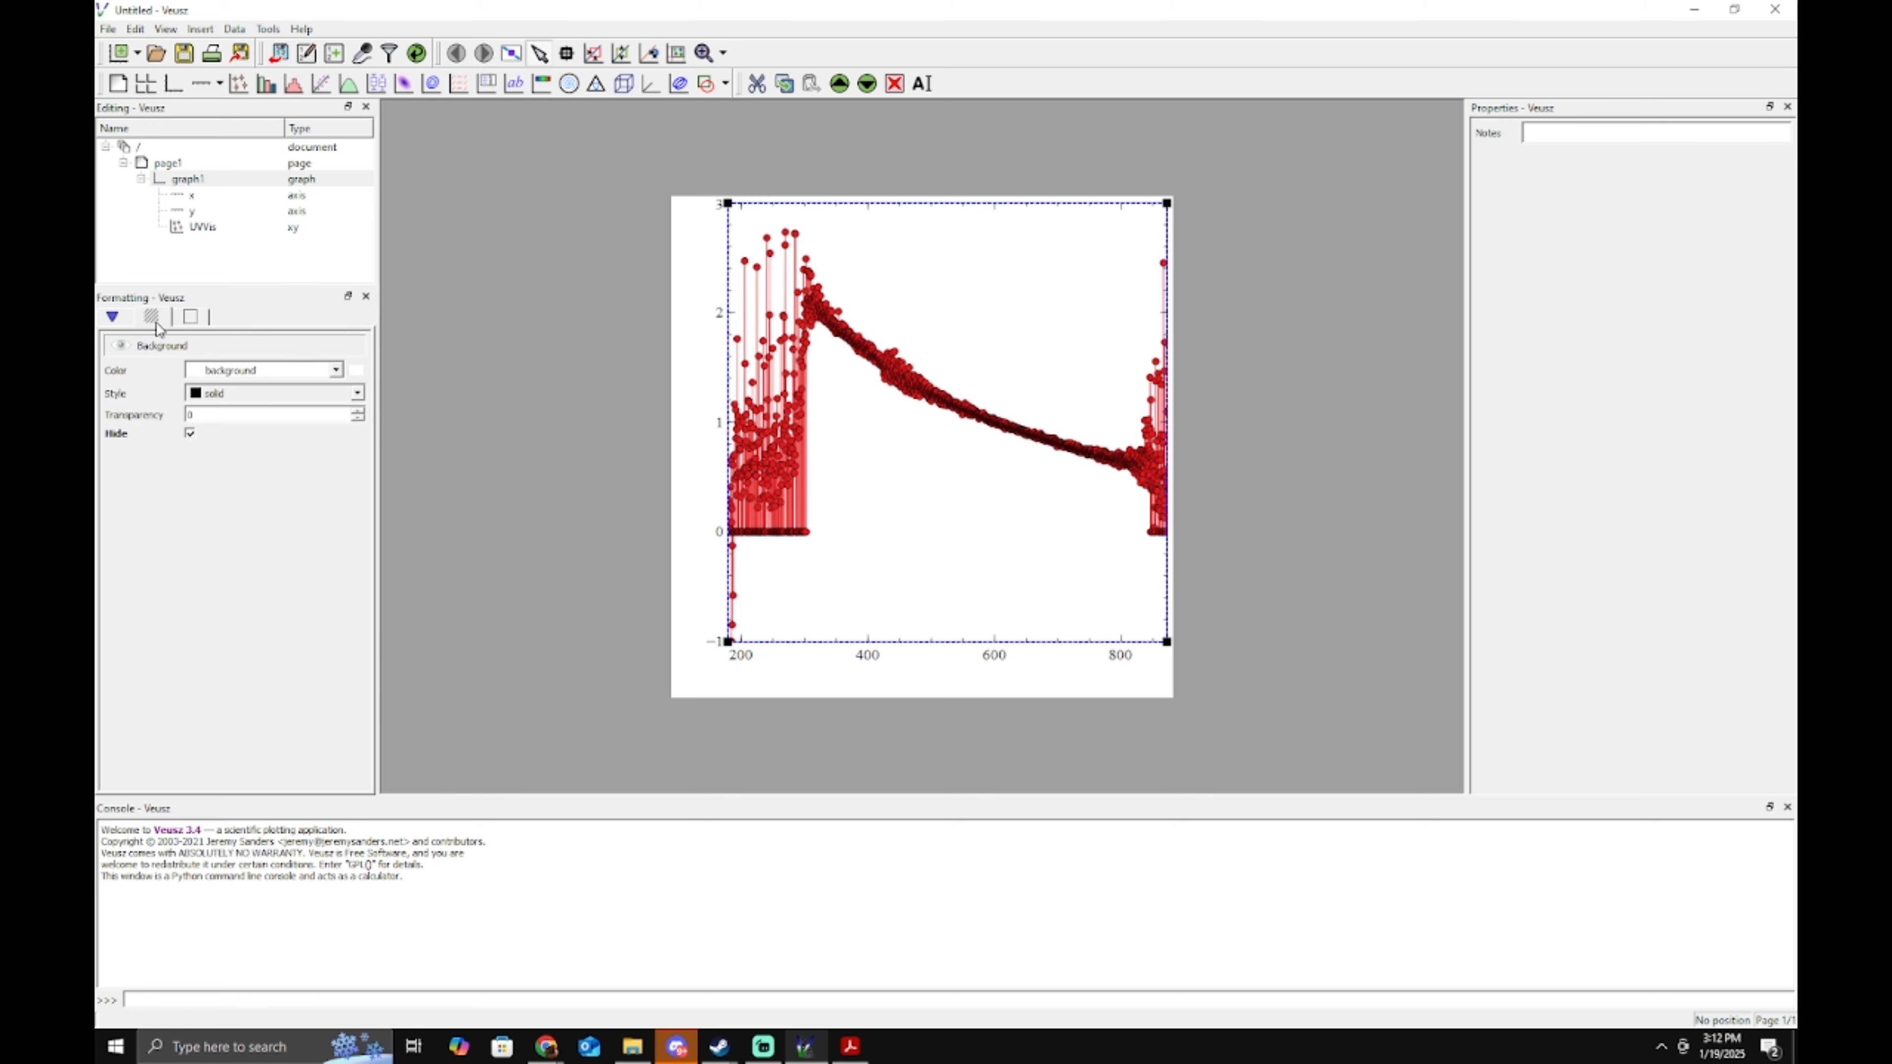
click(150, 433)
click(208, 488)
Turn on outer ticks and turn off auto mirror for axis x as defaults, then shorten it from the right.
click(195, 195)
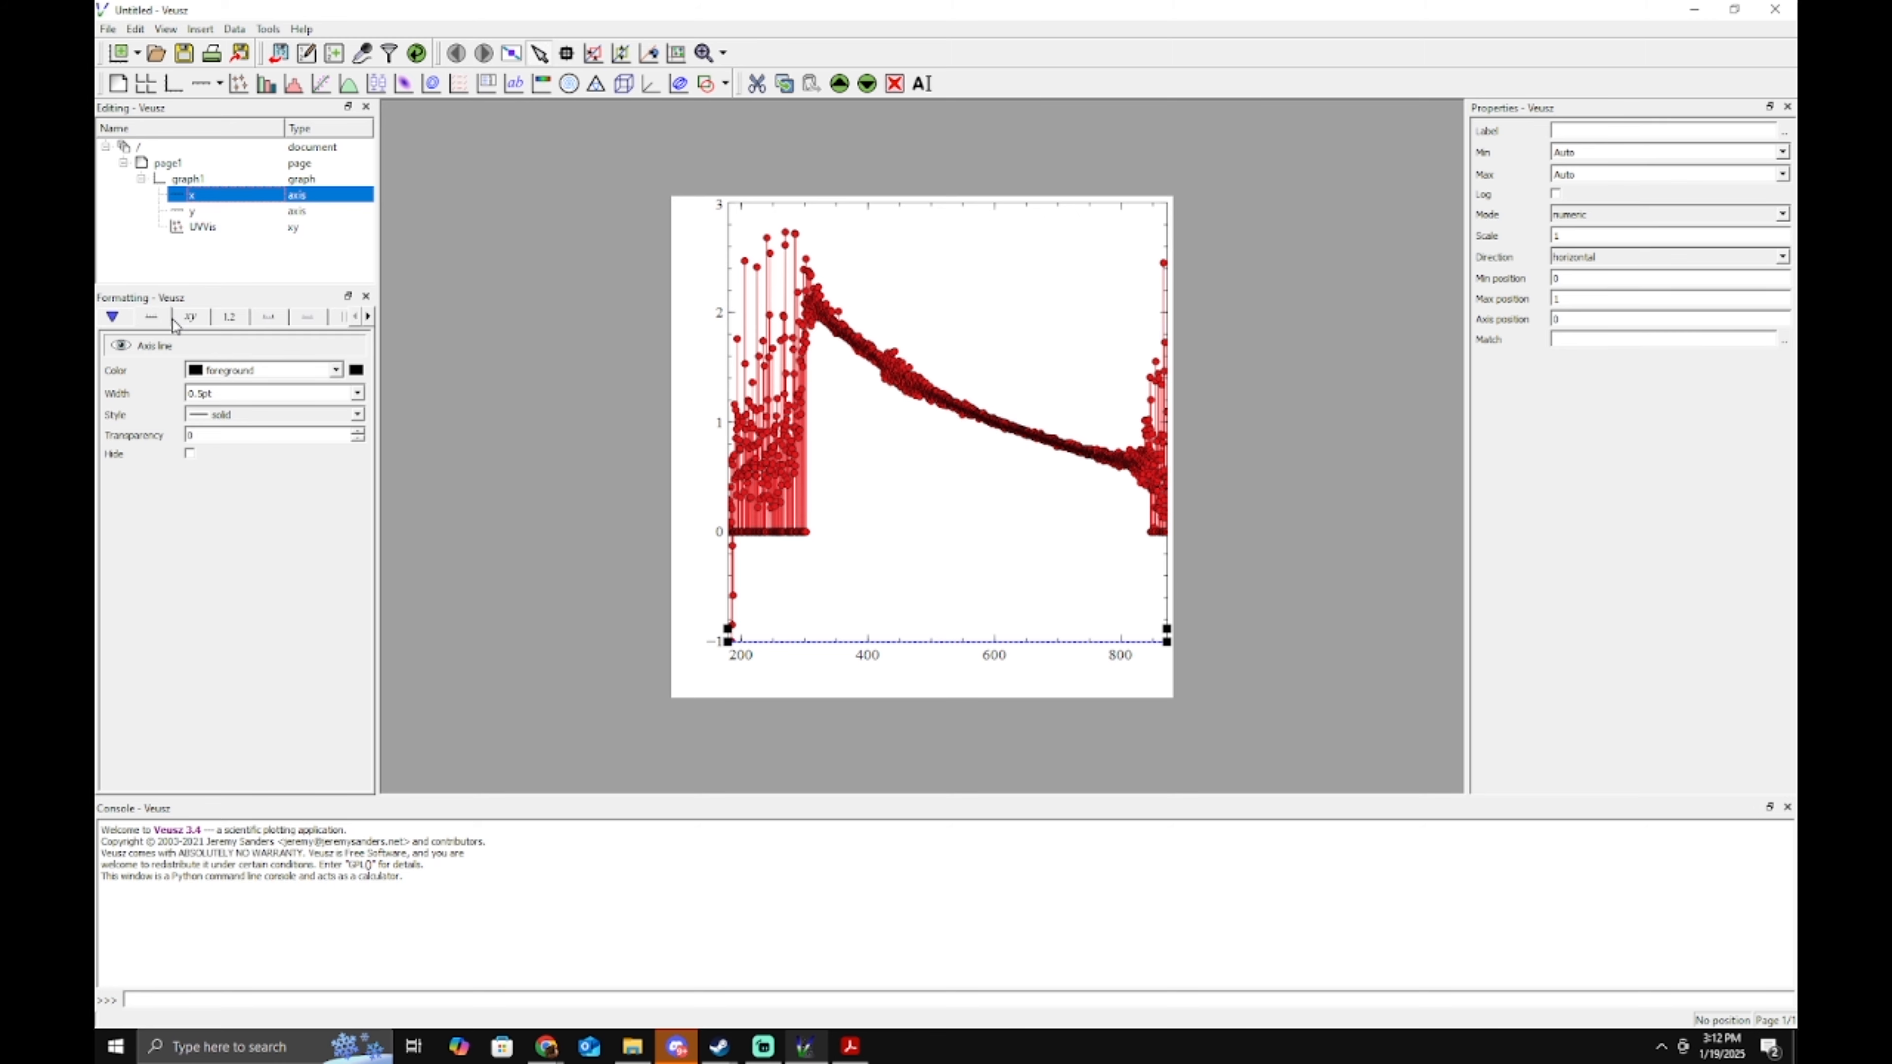
click(121, 322)
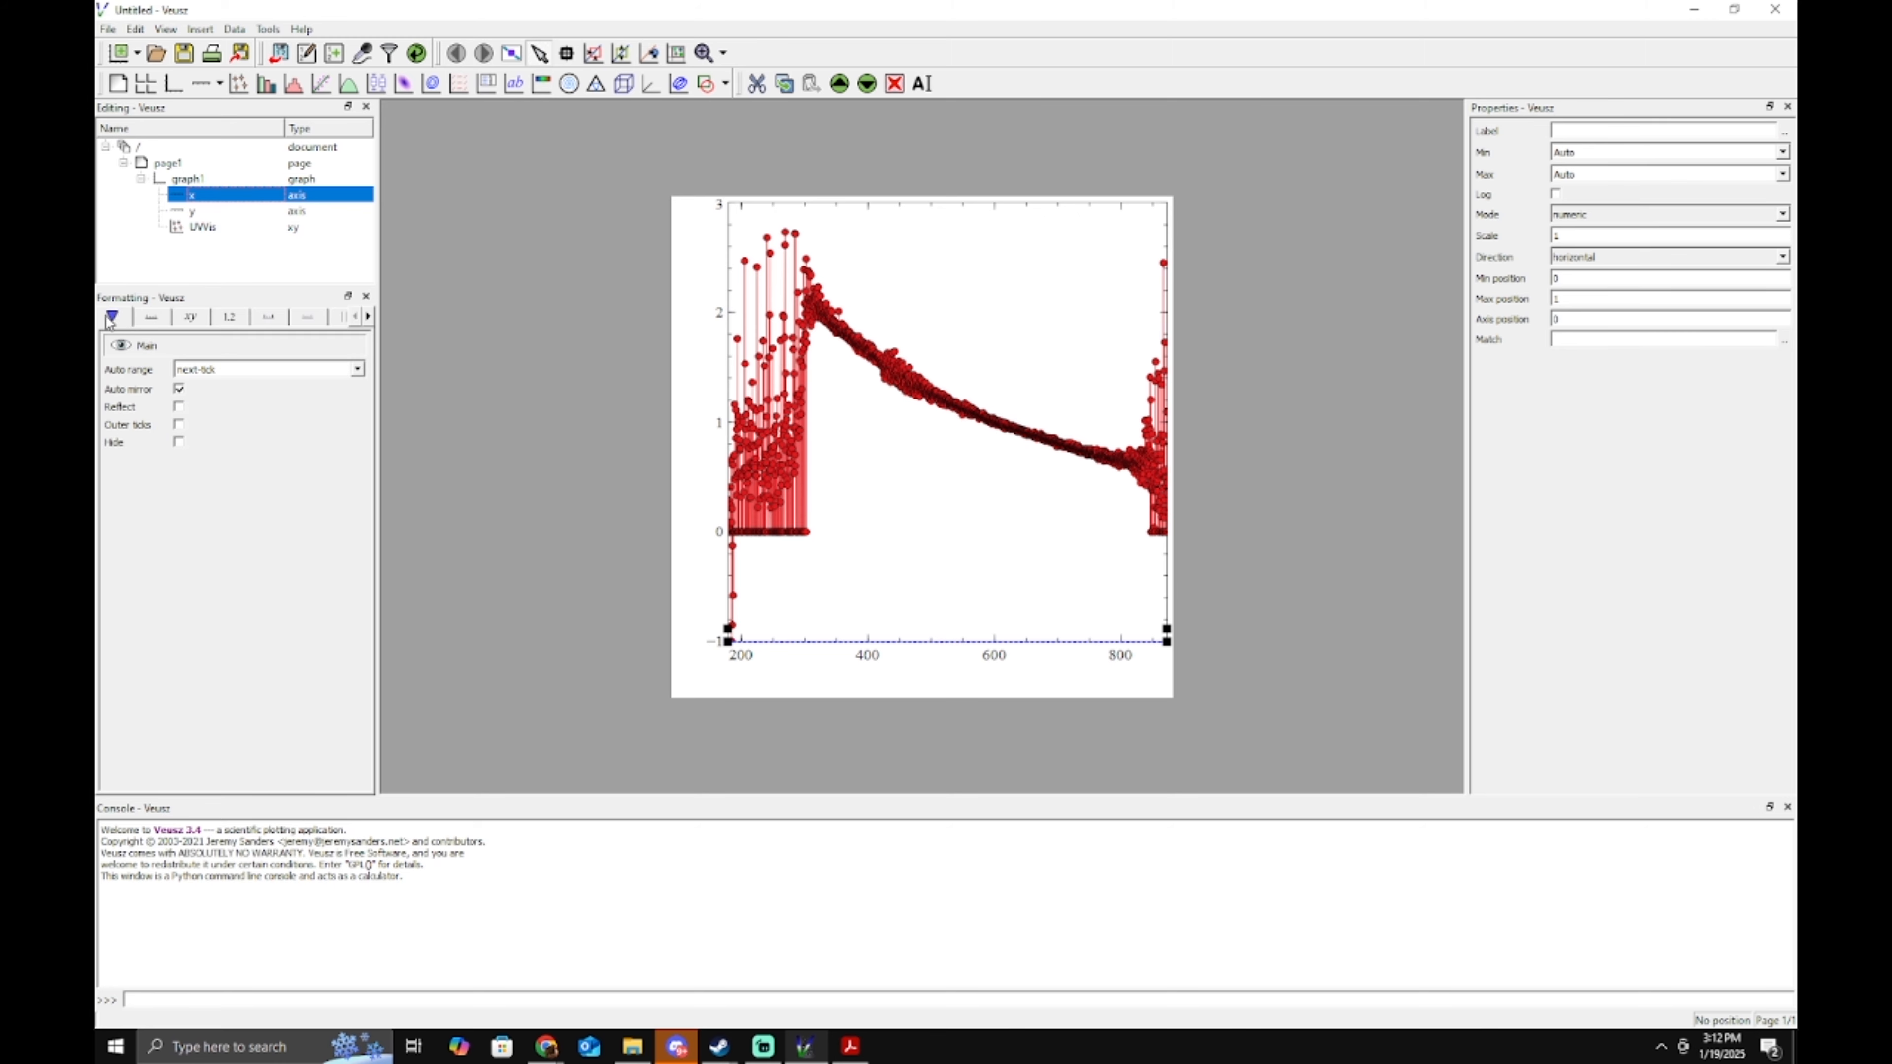
click(179, 426)
click(170, 424)
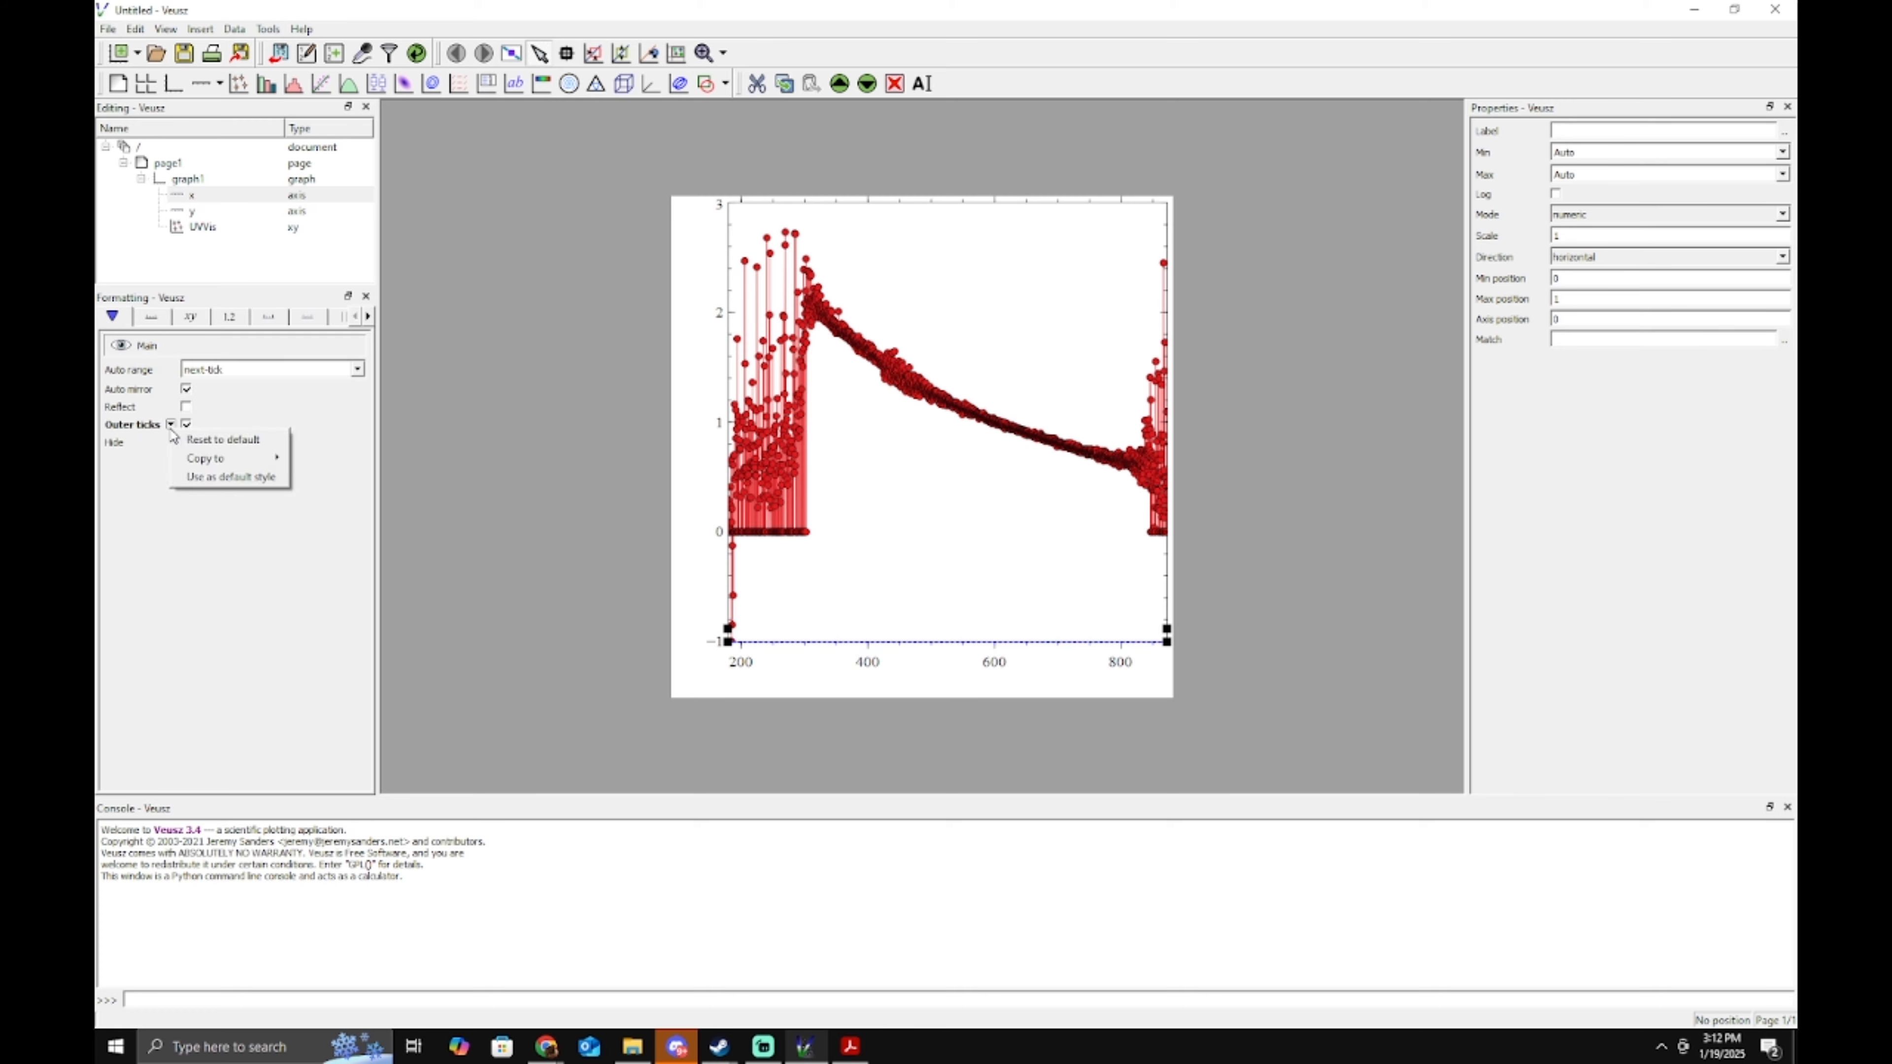
click(224, 478)
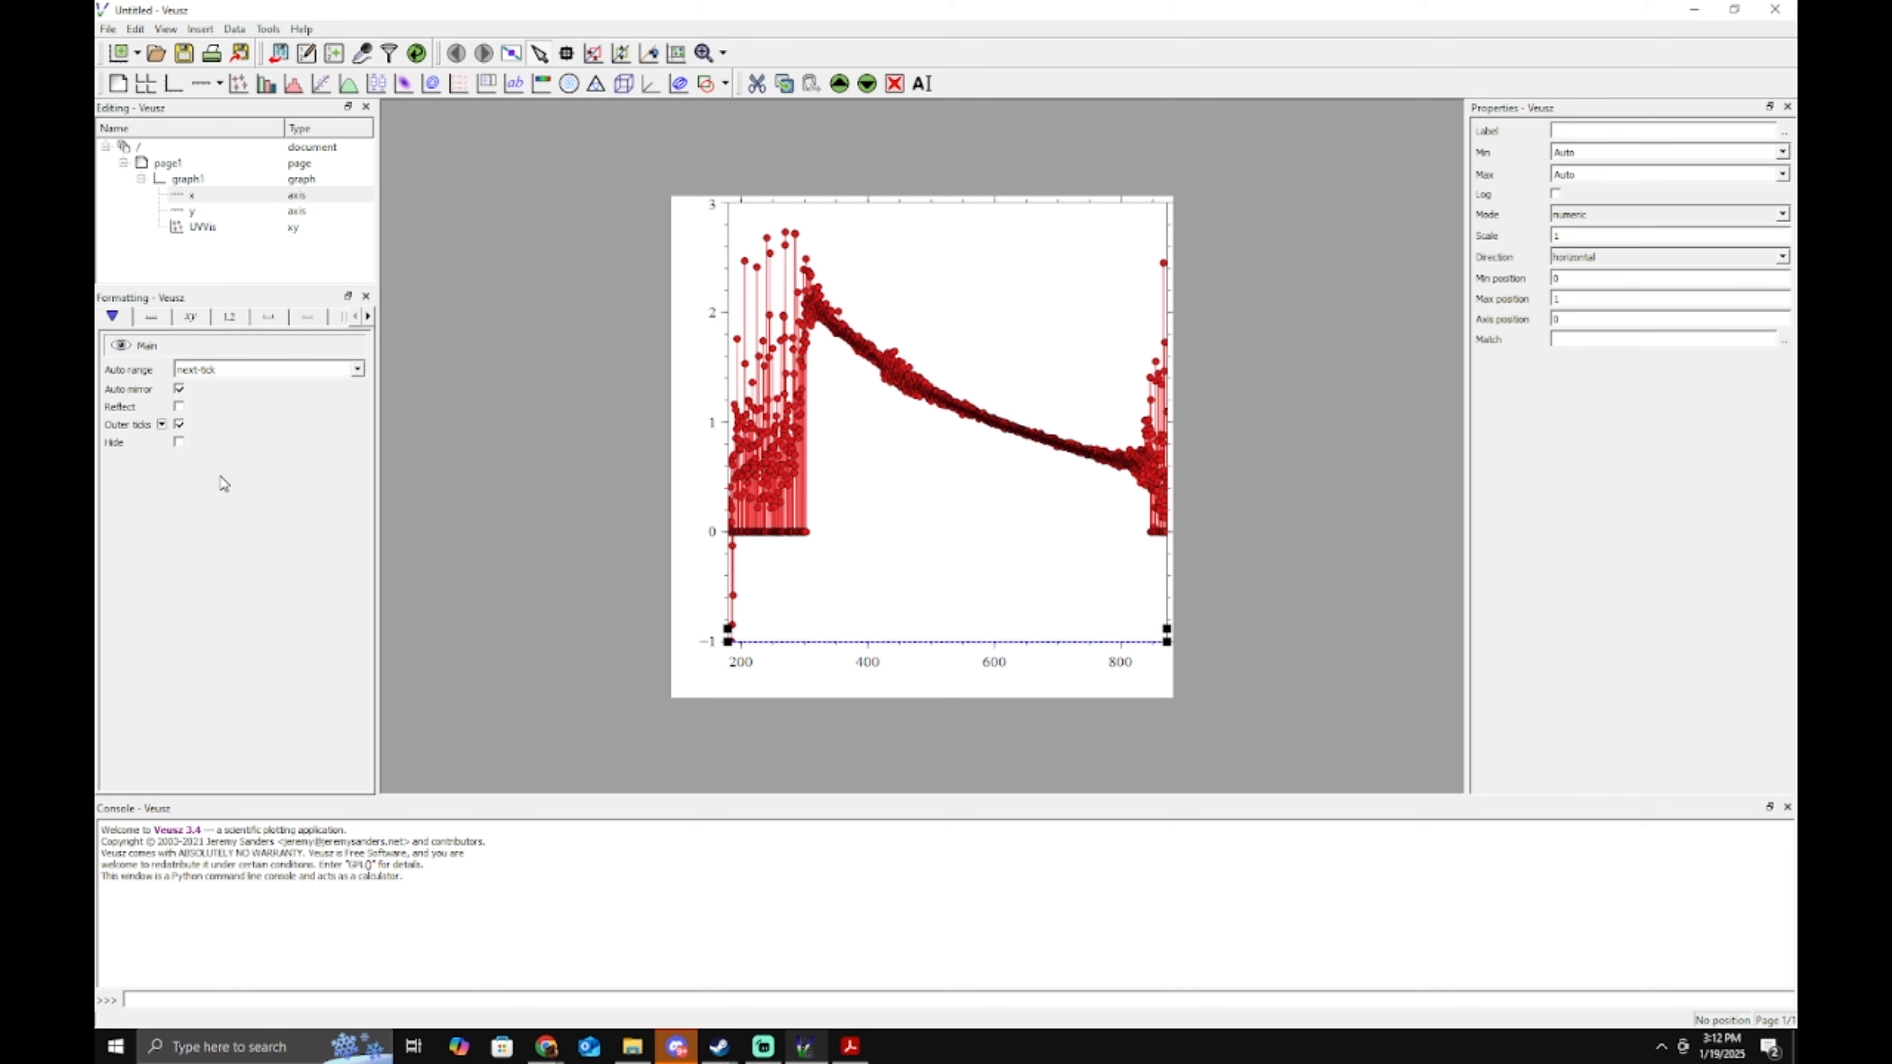
click(179, 388)
click(163, 388)
click(224, 441)
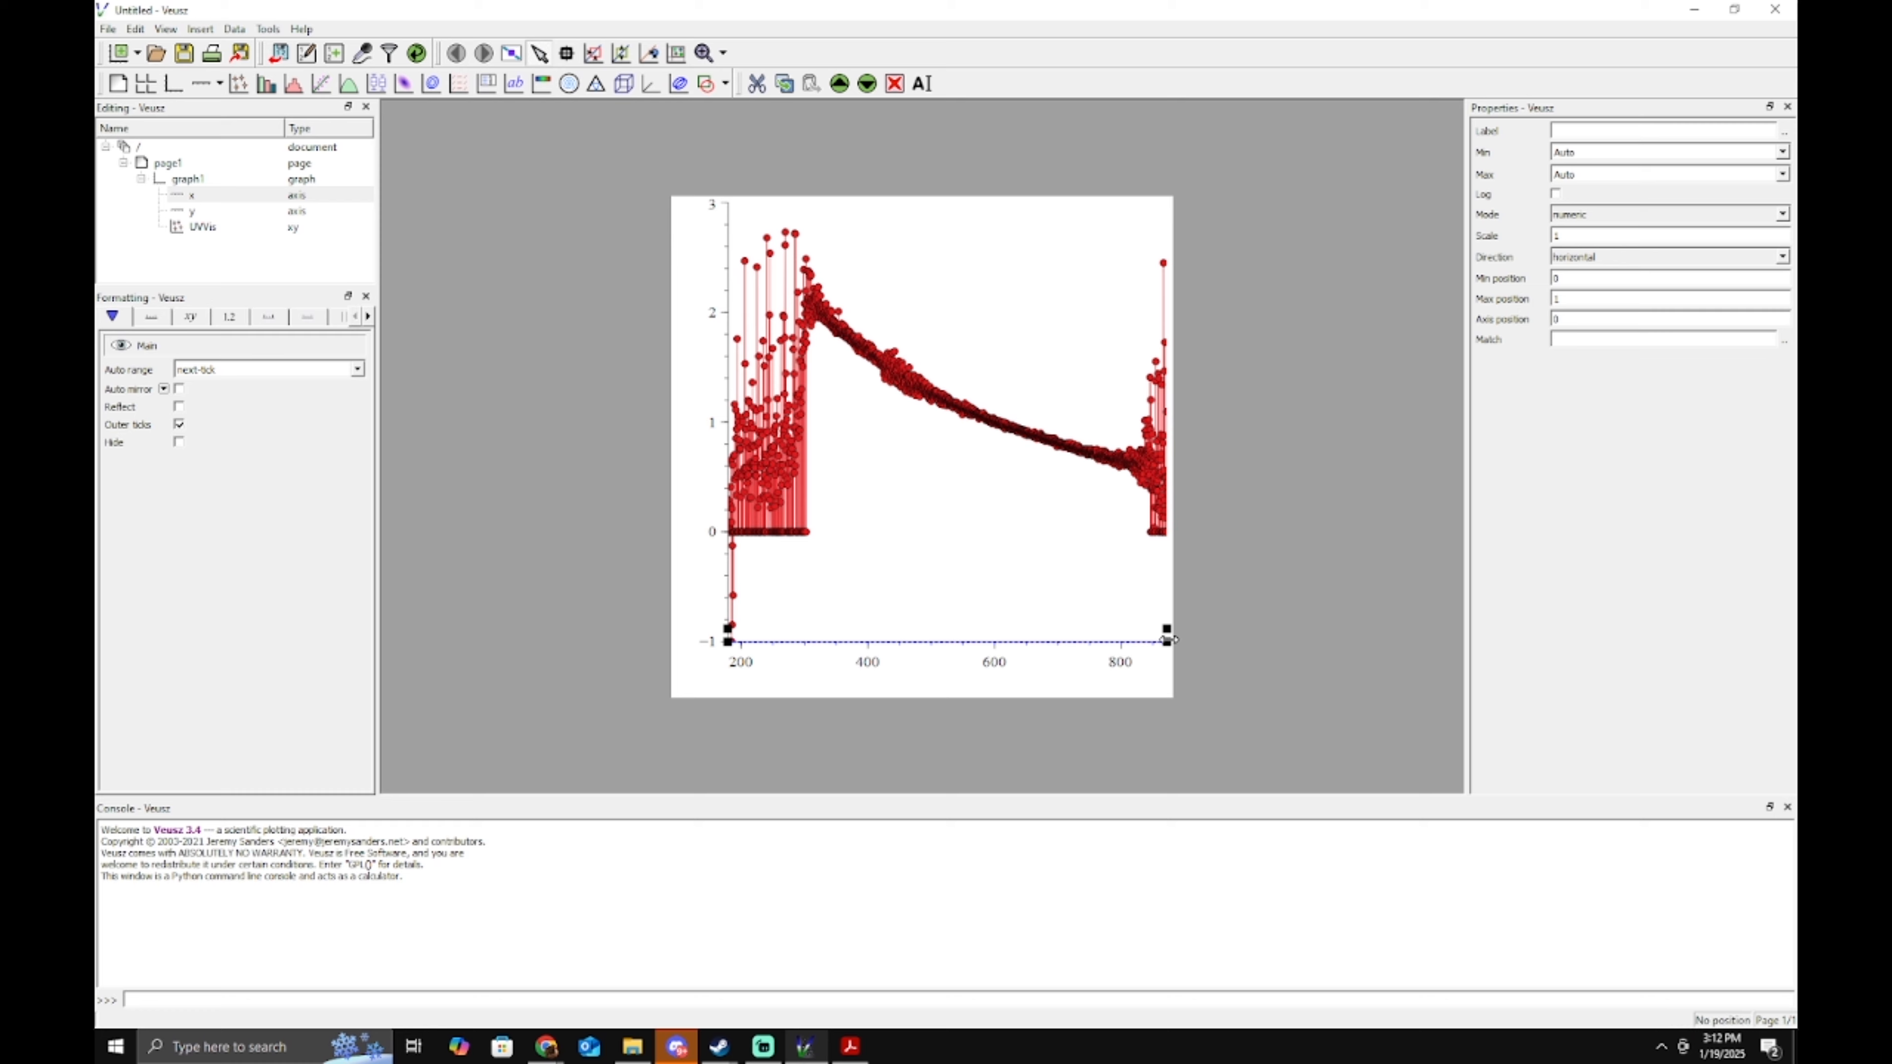
drag(1167, 639, 1136, 639)
Lower the y axis top to 0.964 and hide its minor ticks, saving this as the default style.
click(728, 195)
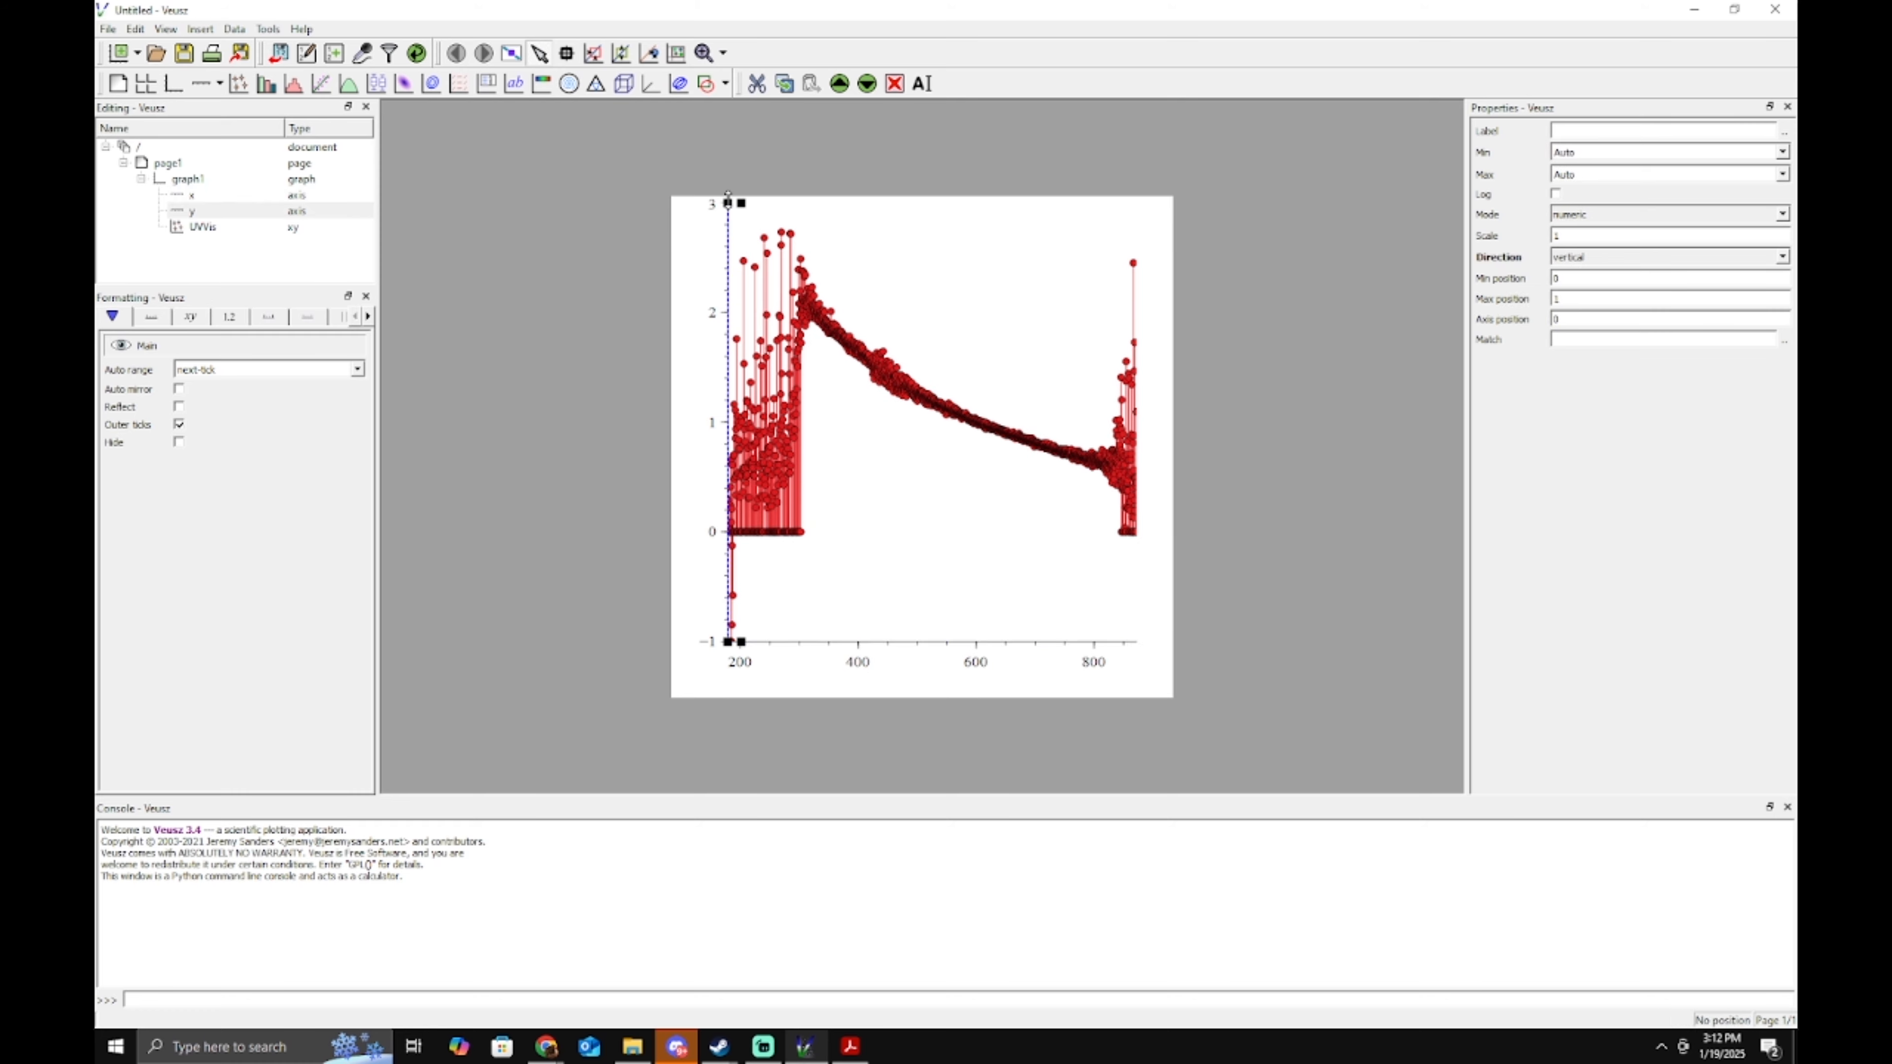
drag(729, 195, 729, 211)
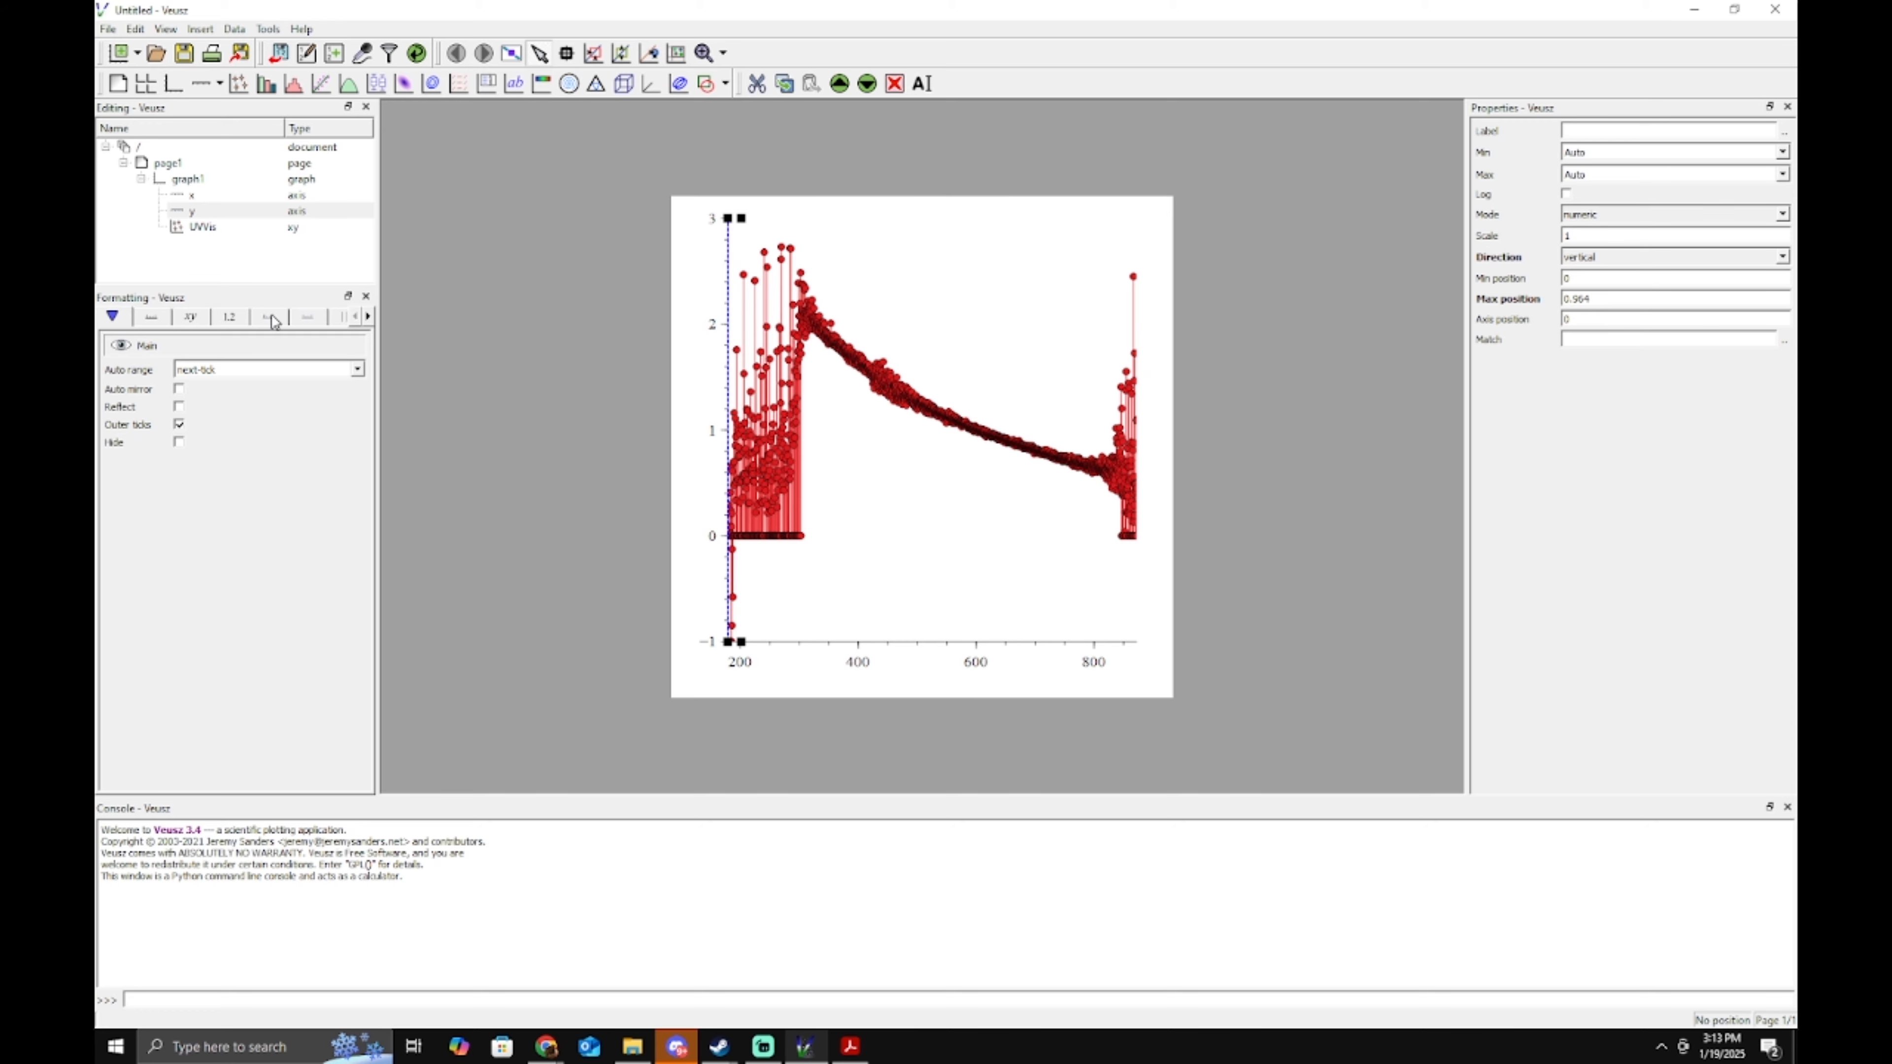
click(309, 318)
click(190, 517)
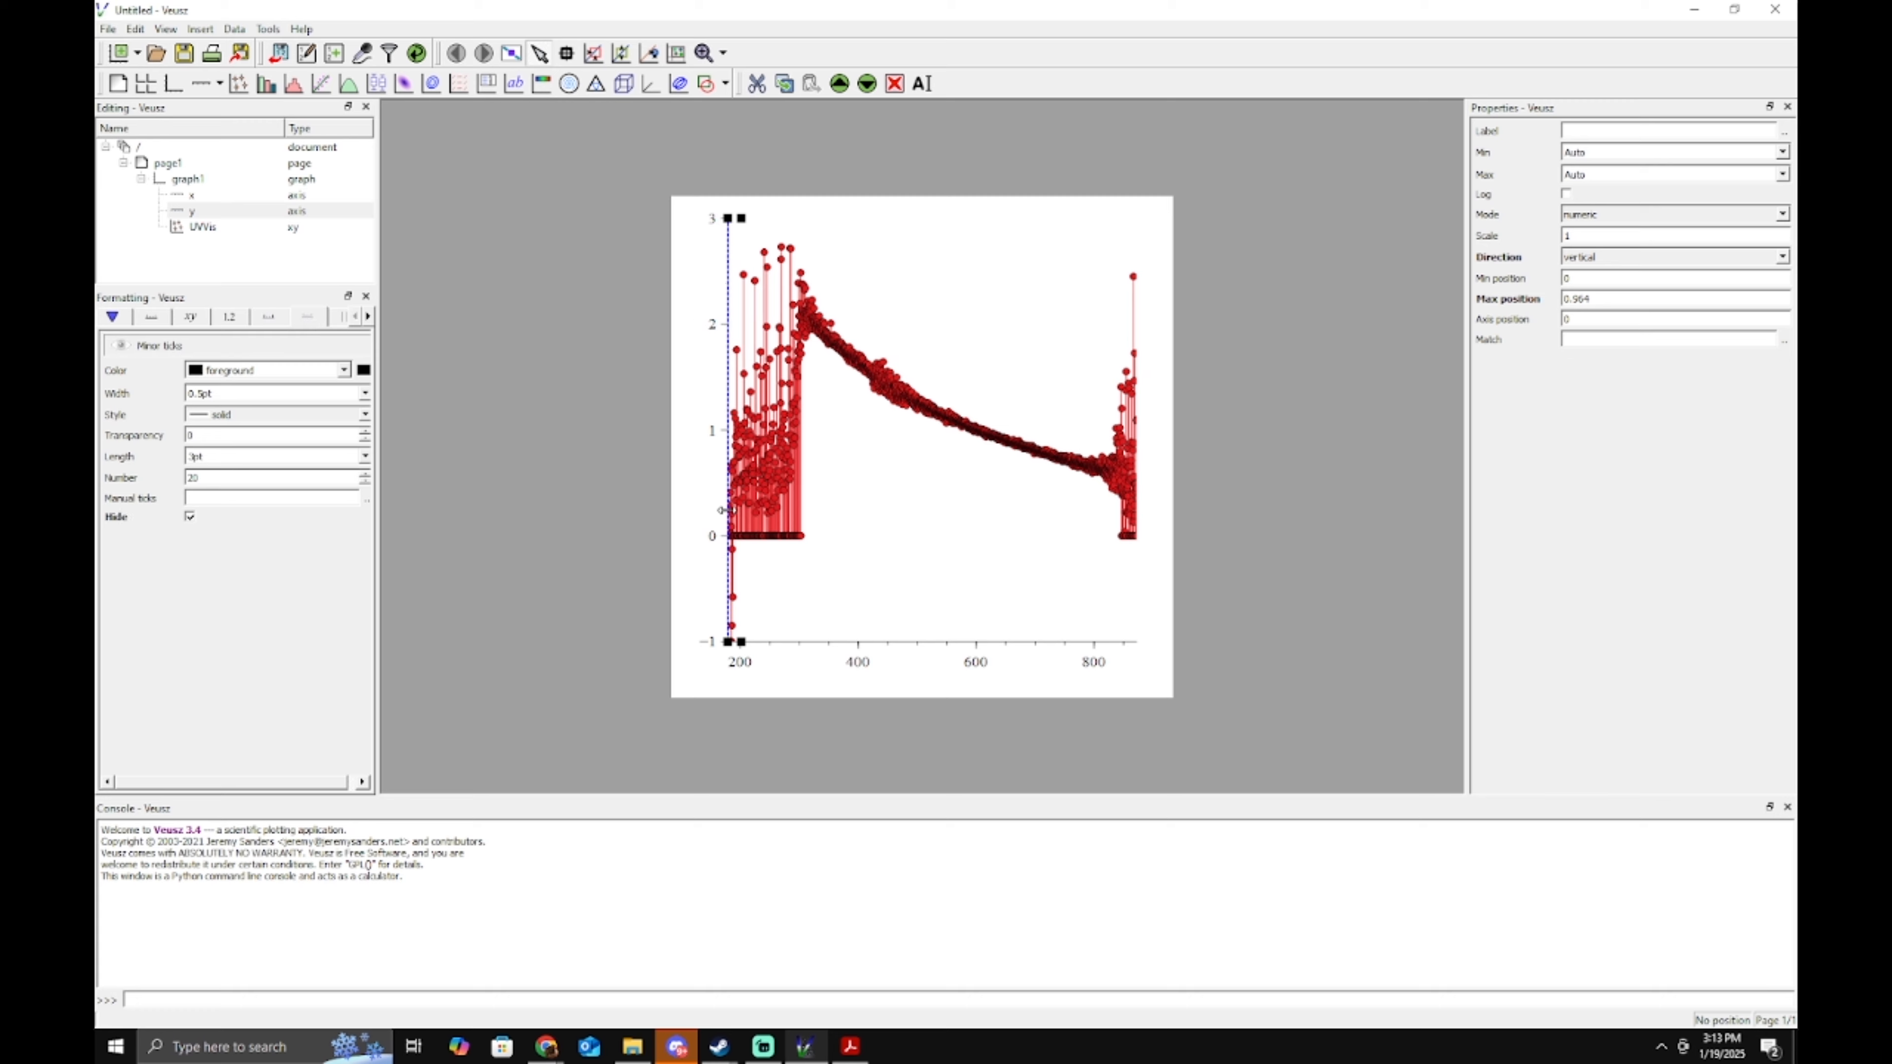
right_click(152, 516)
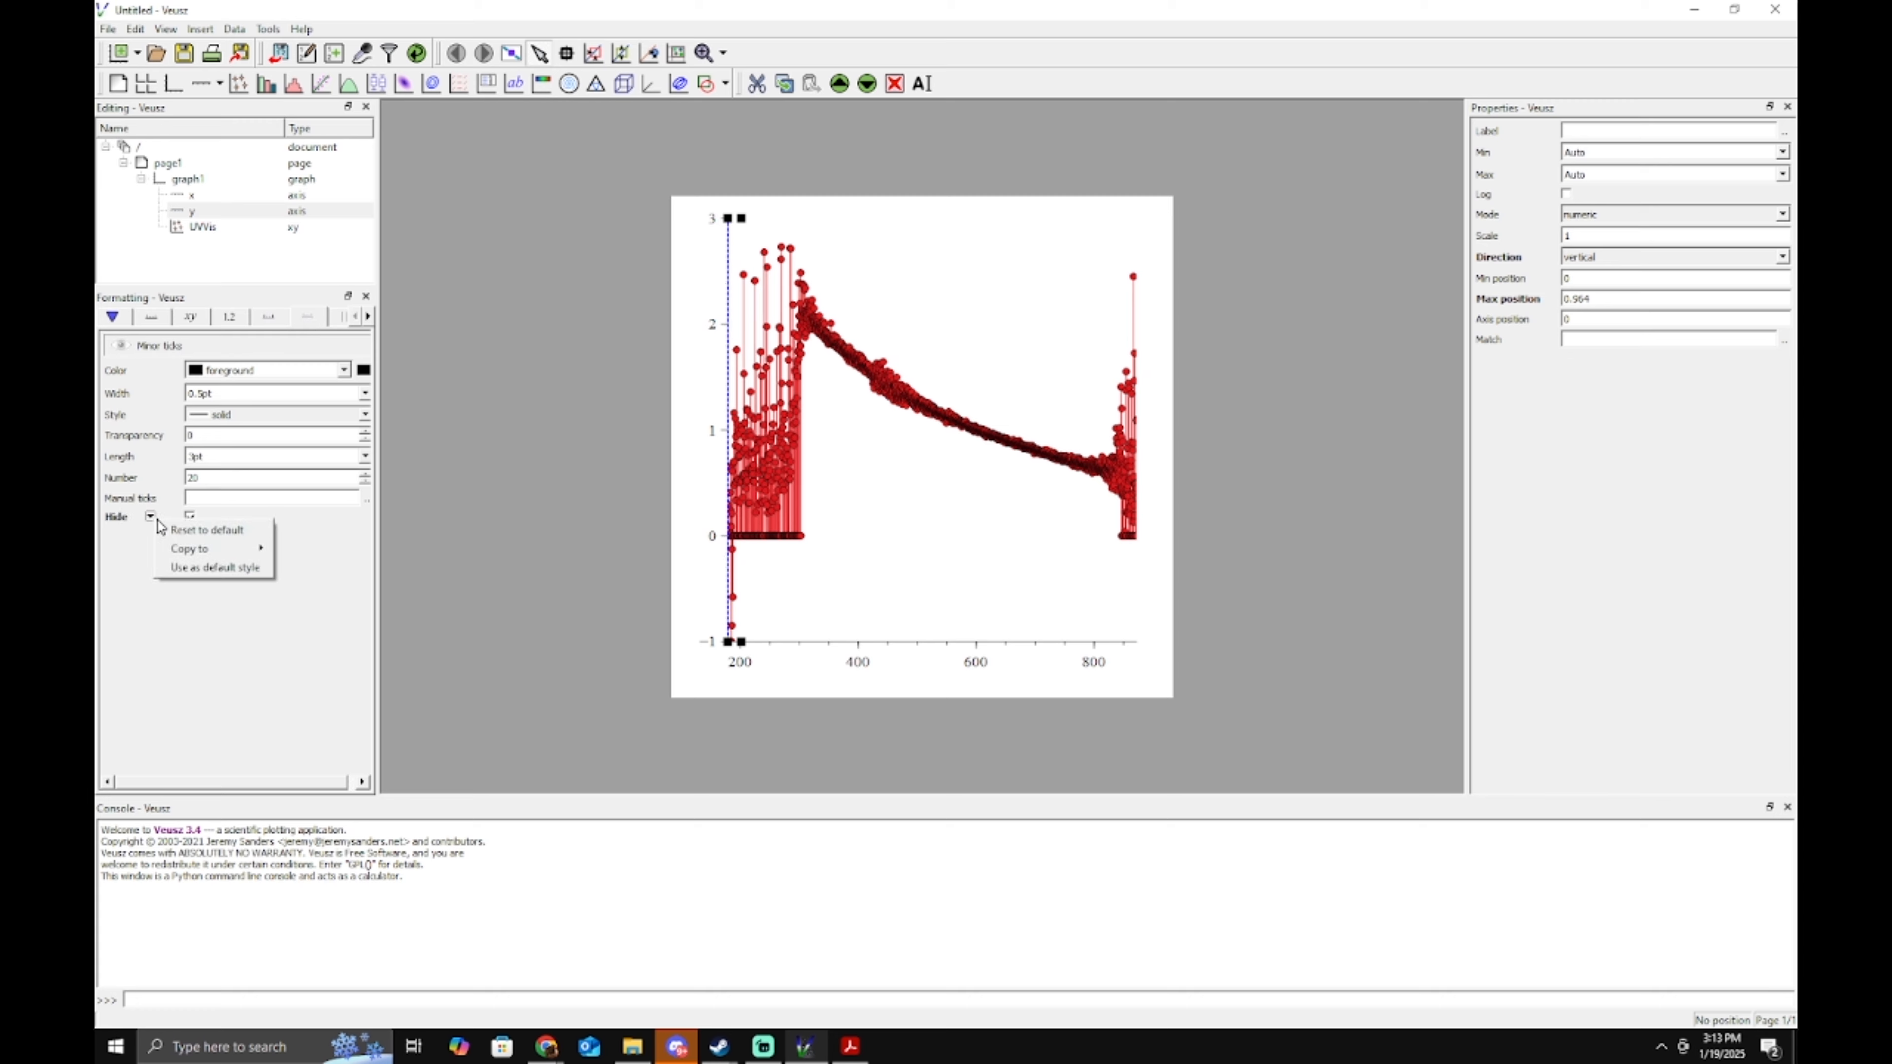
click(210, 567)
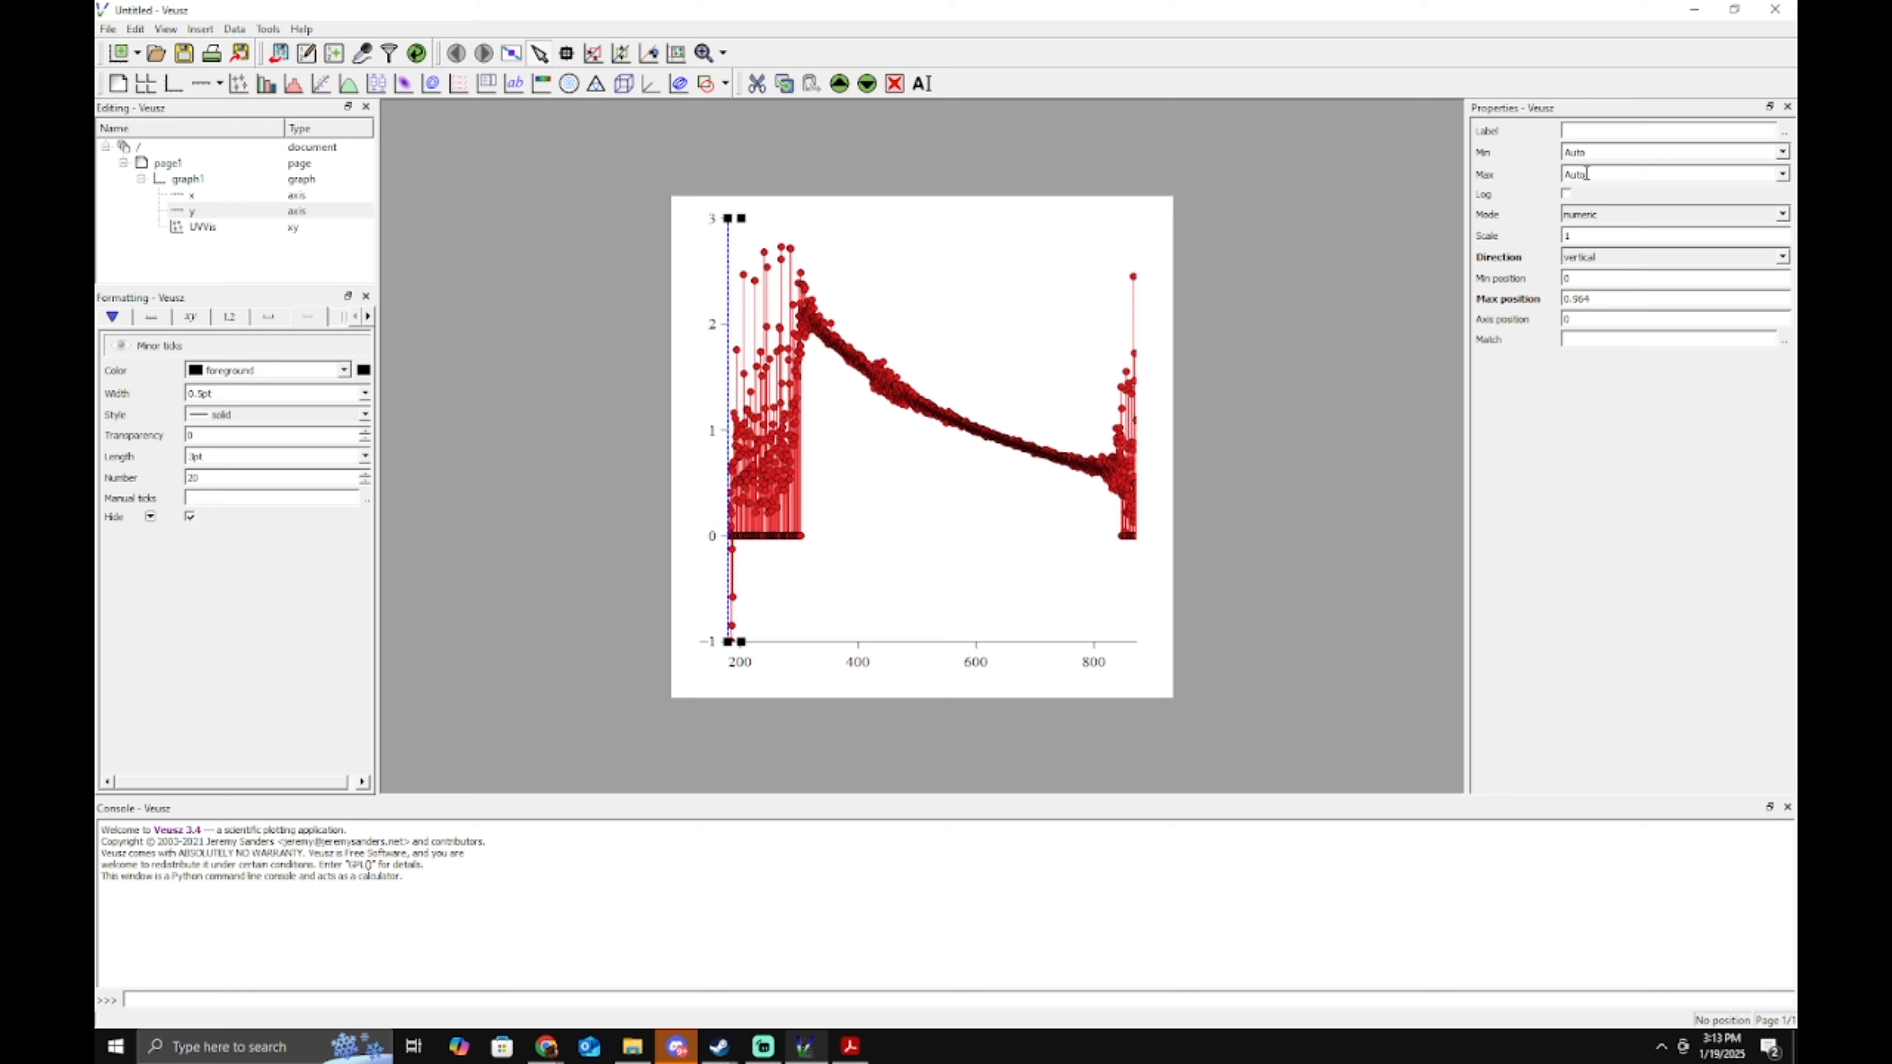
Set the y axis Min to 0 and Max to 2.75.
drag(1594, 155, 1499, 198)
double_click(1602, 153)
text(0)
double_click(1591, 168)
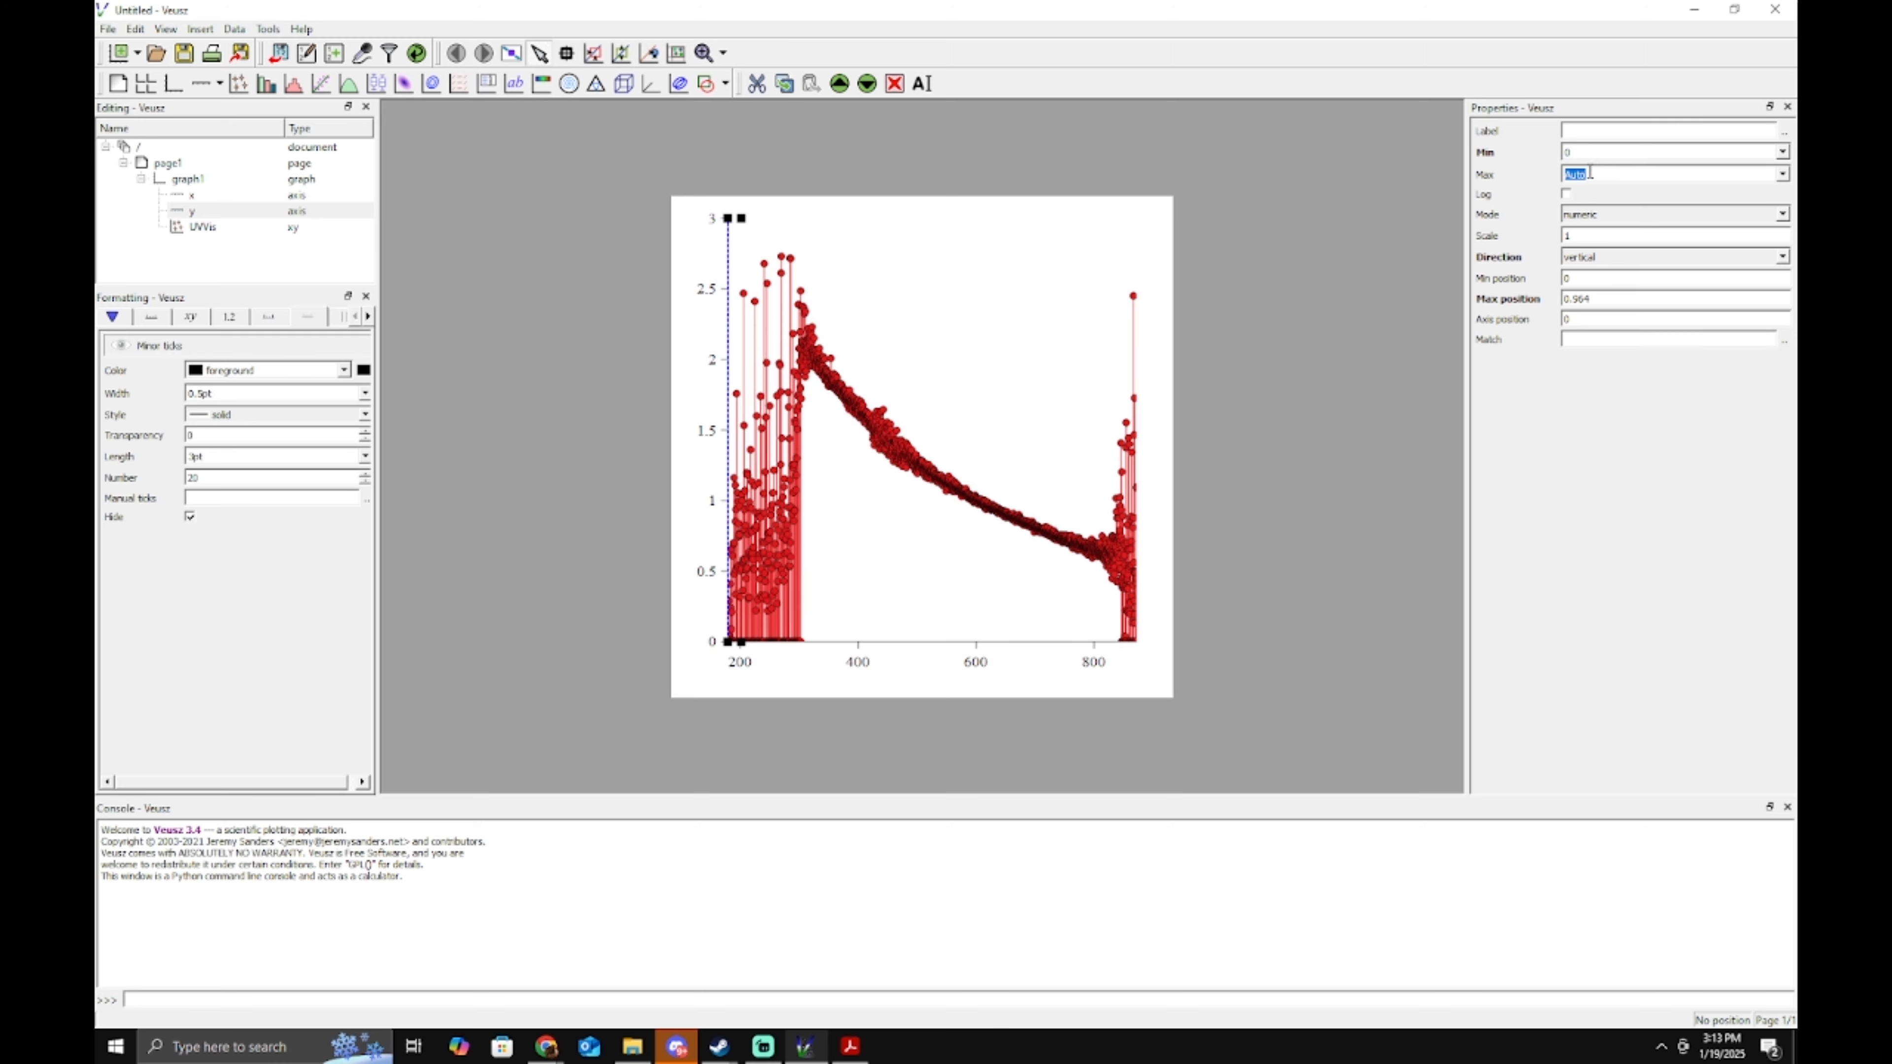
text(2.5)
key(Return)
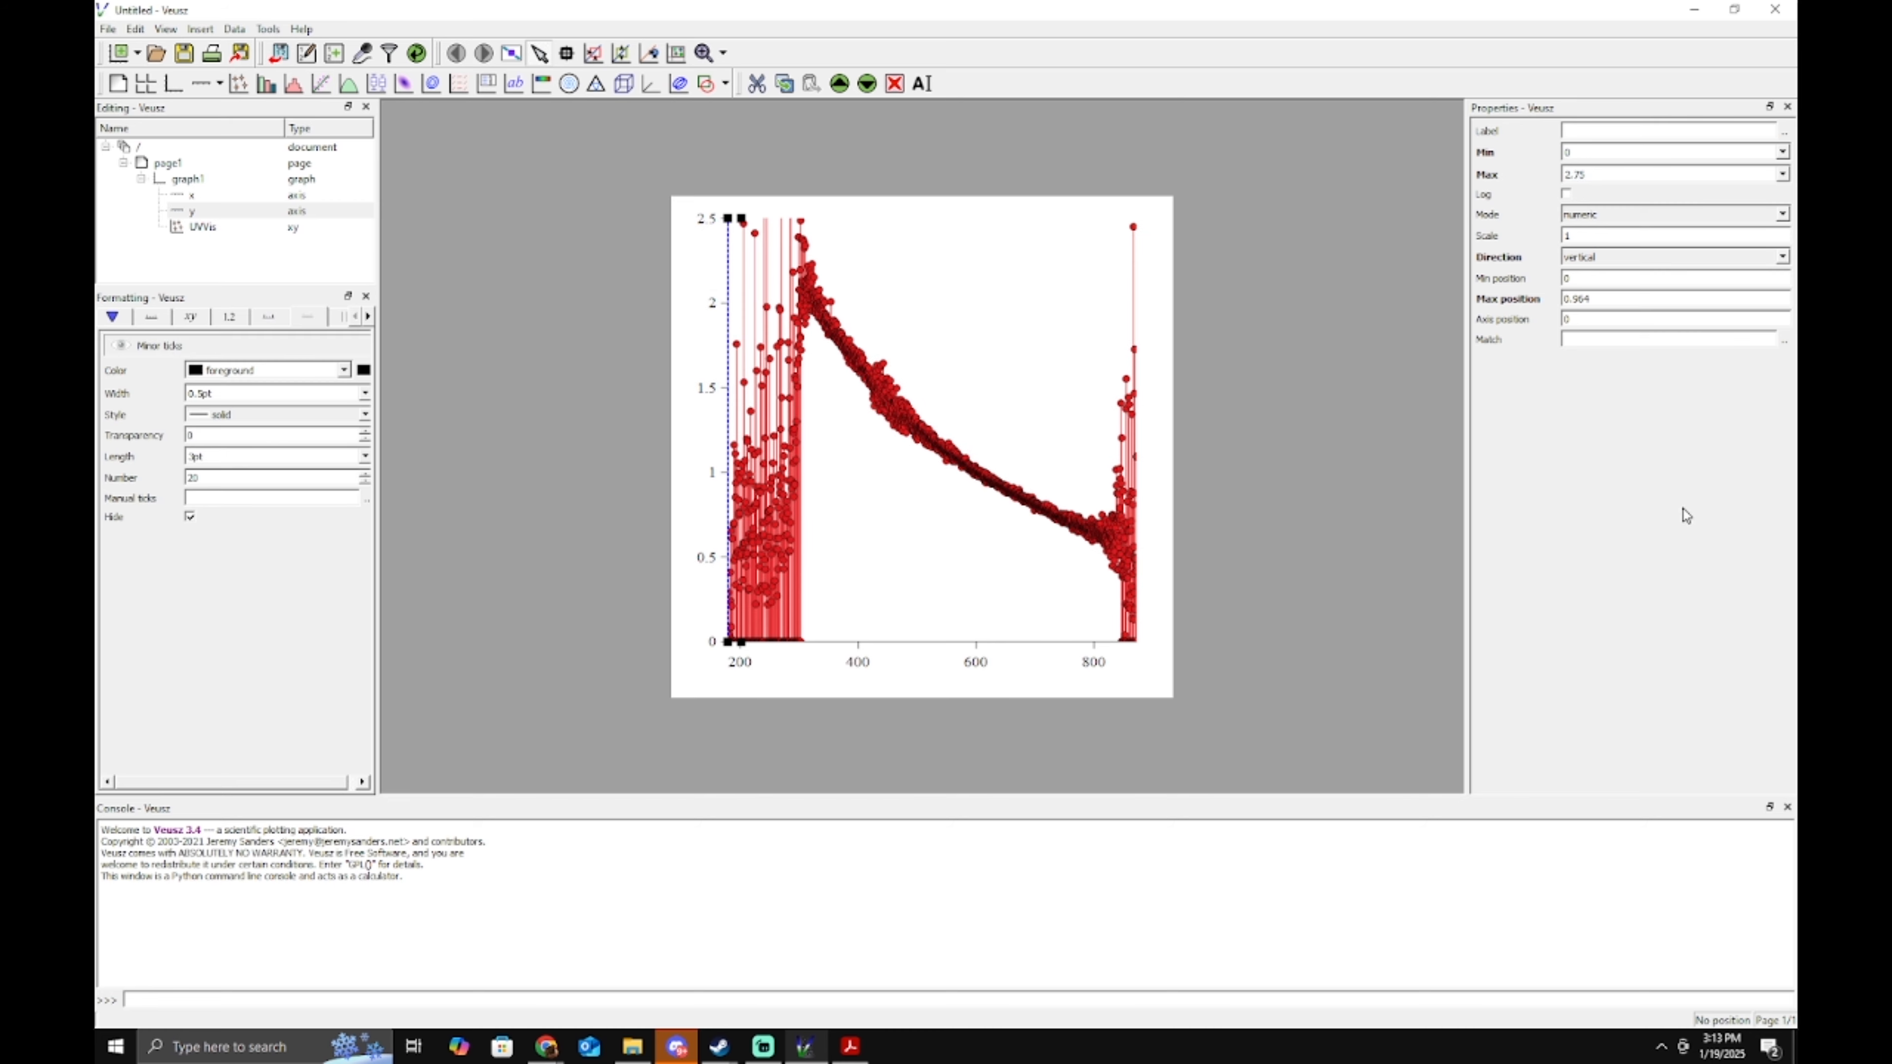
key(Return)
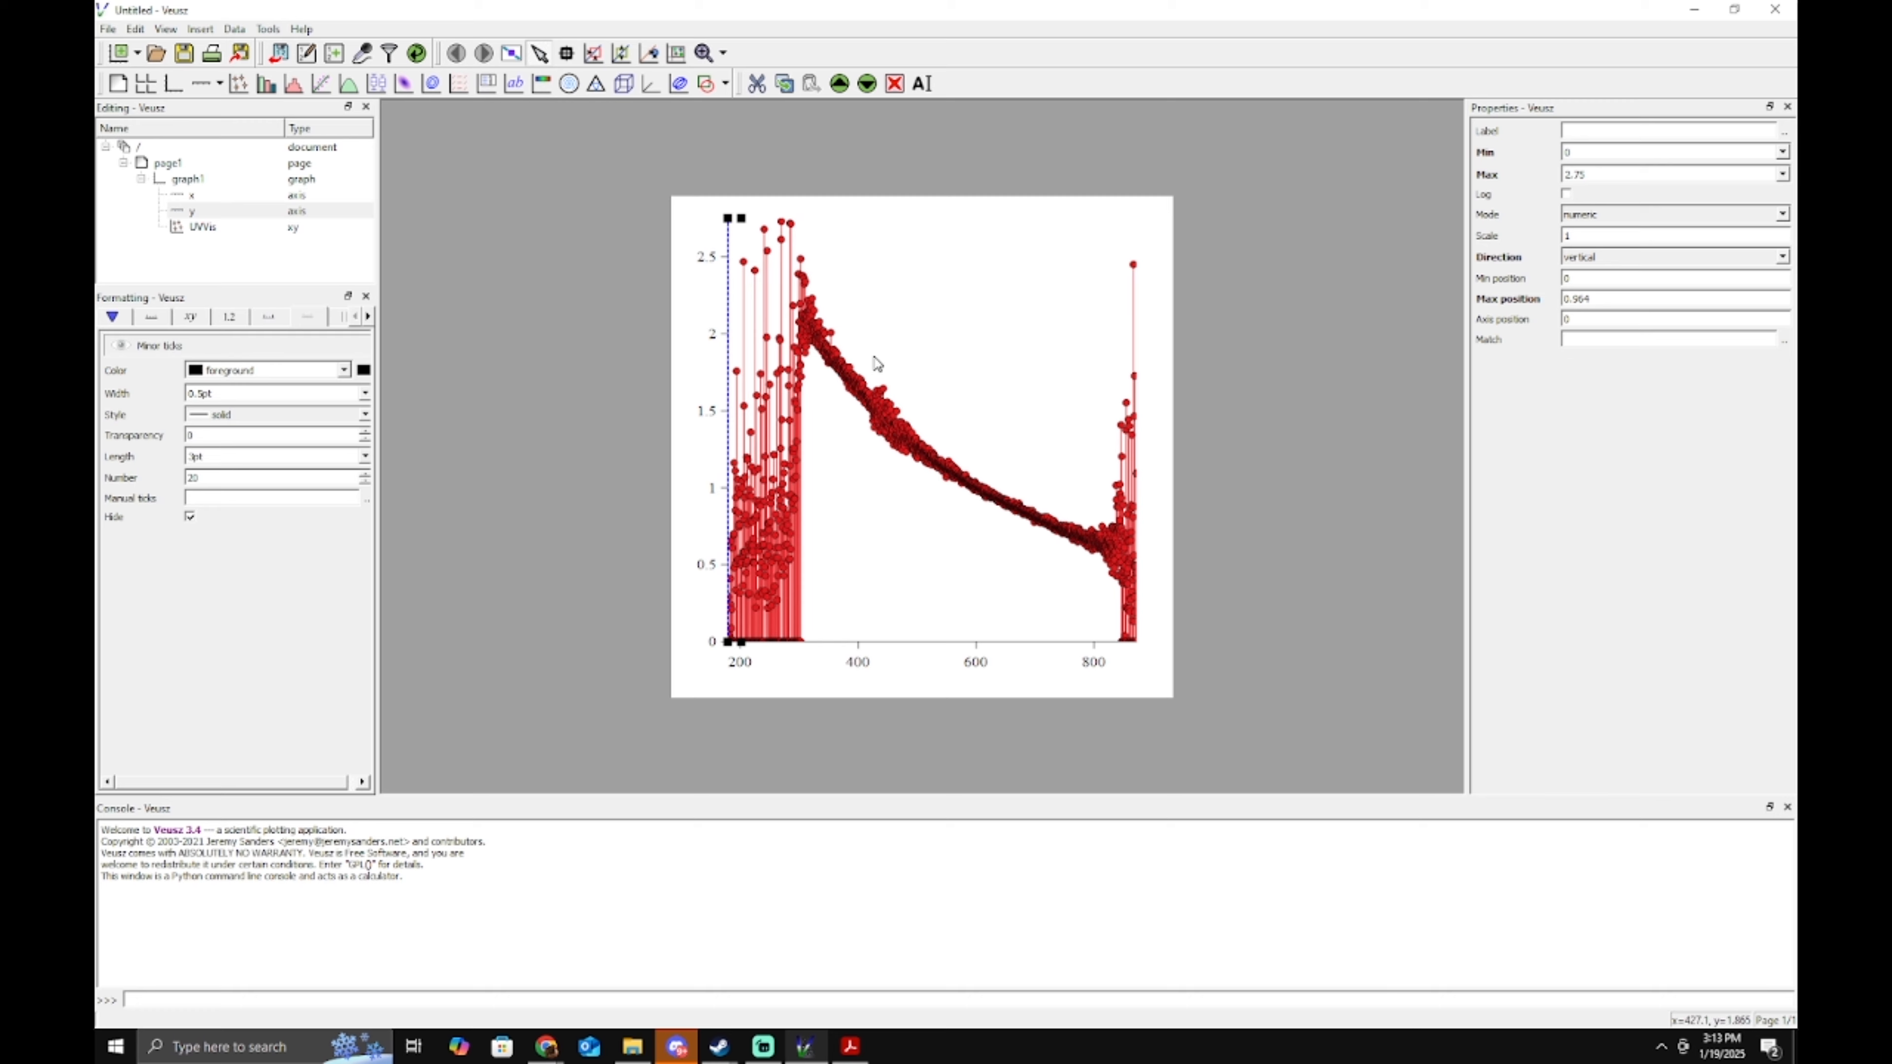
click(871, 653)
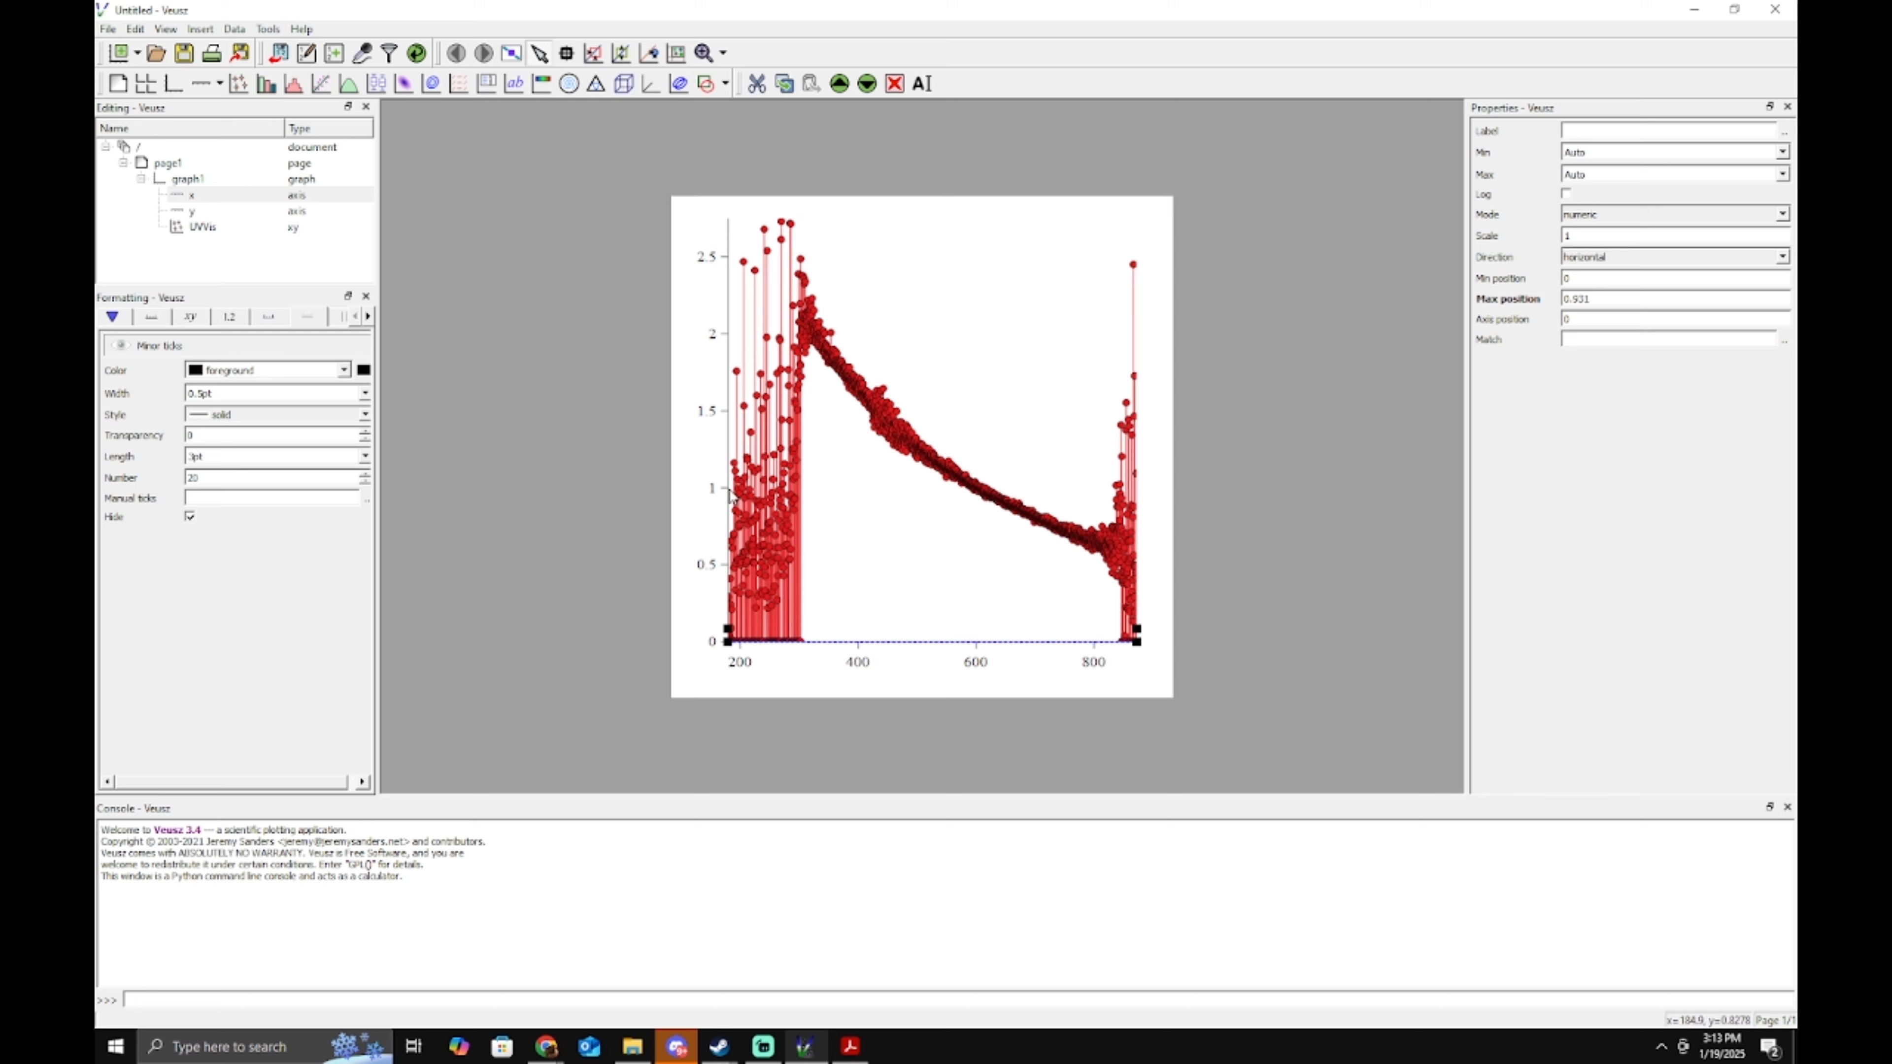
Set the x axis Min to 300 and Max to 800.
click(198, 197)
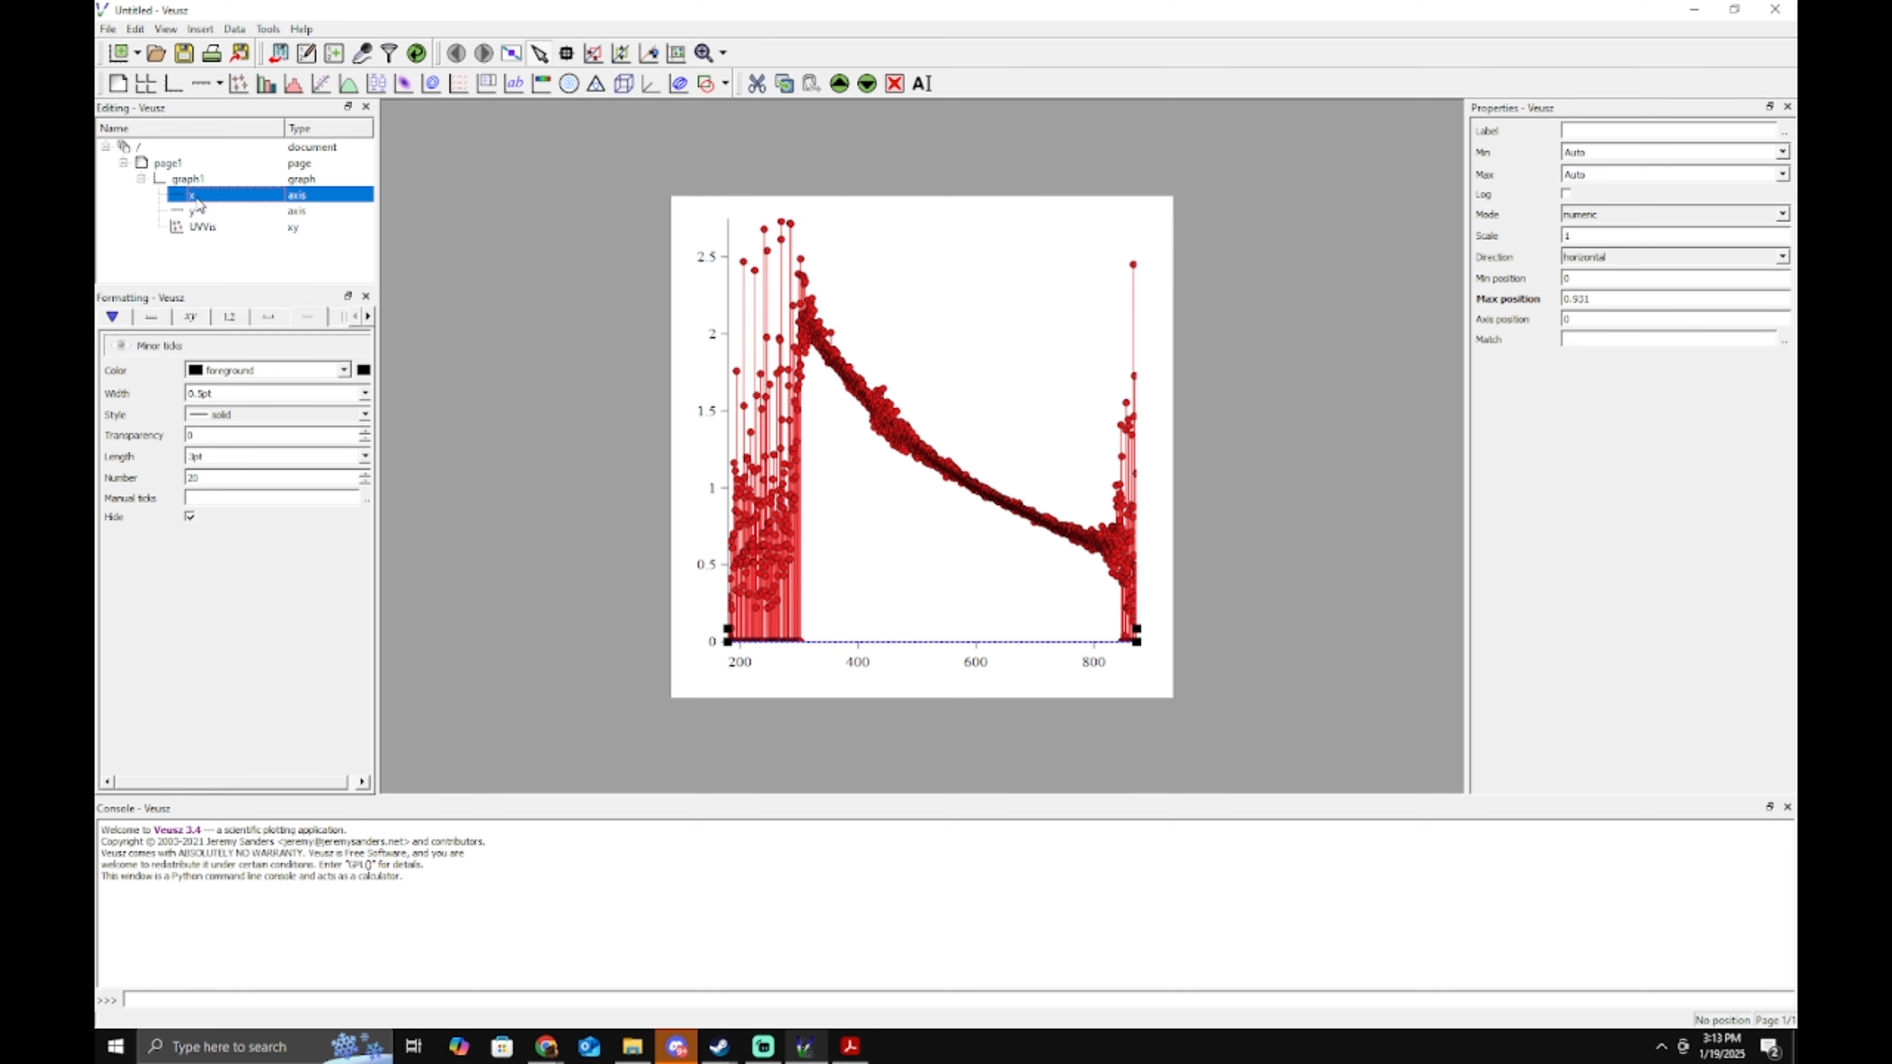
click(908, 650)
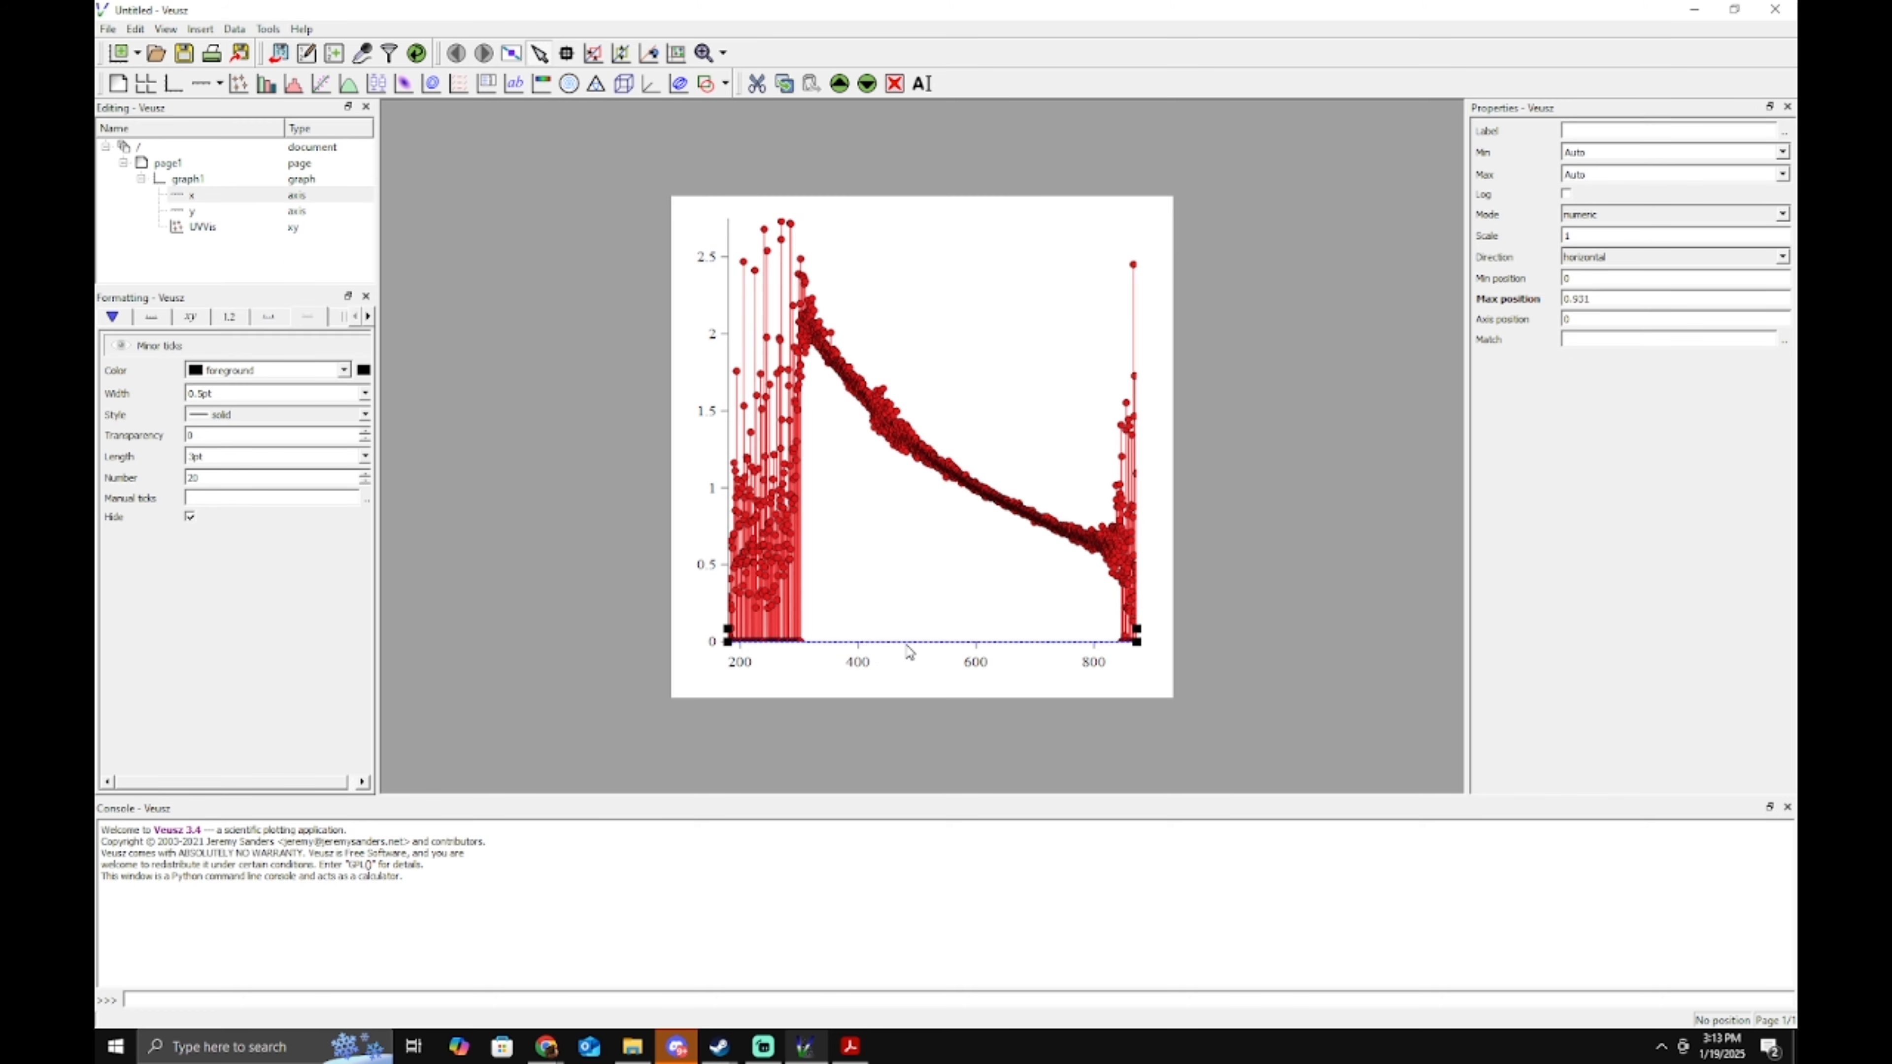
click(724, 493)
click(986, 646)
double_click(1626, 152)
text(300)
double_click(1643, 173)
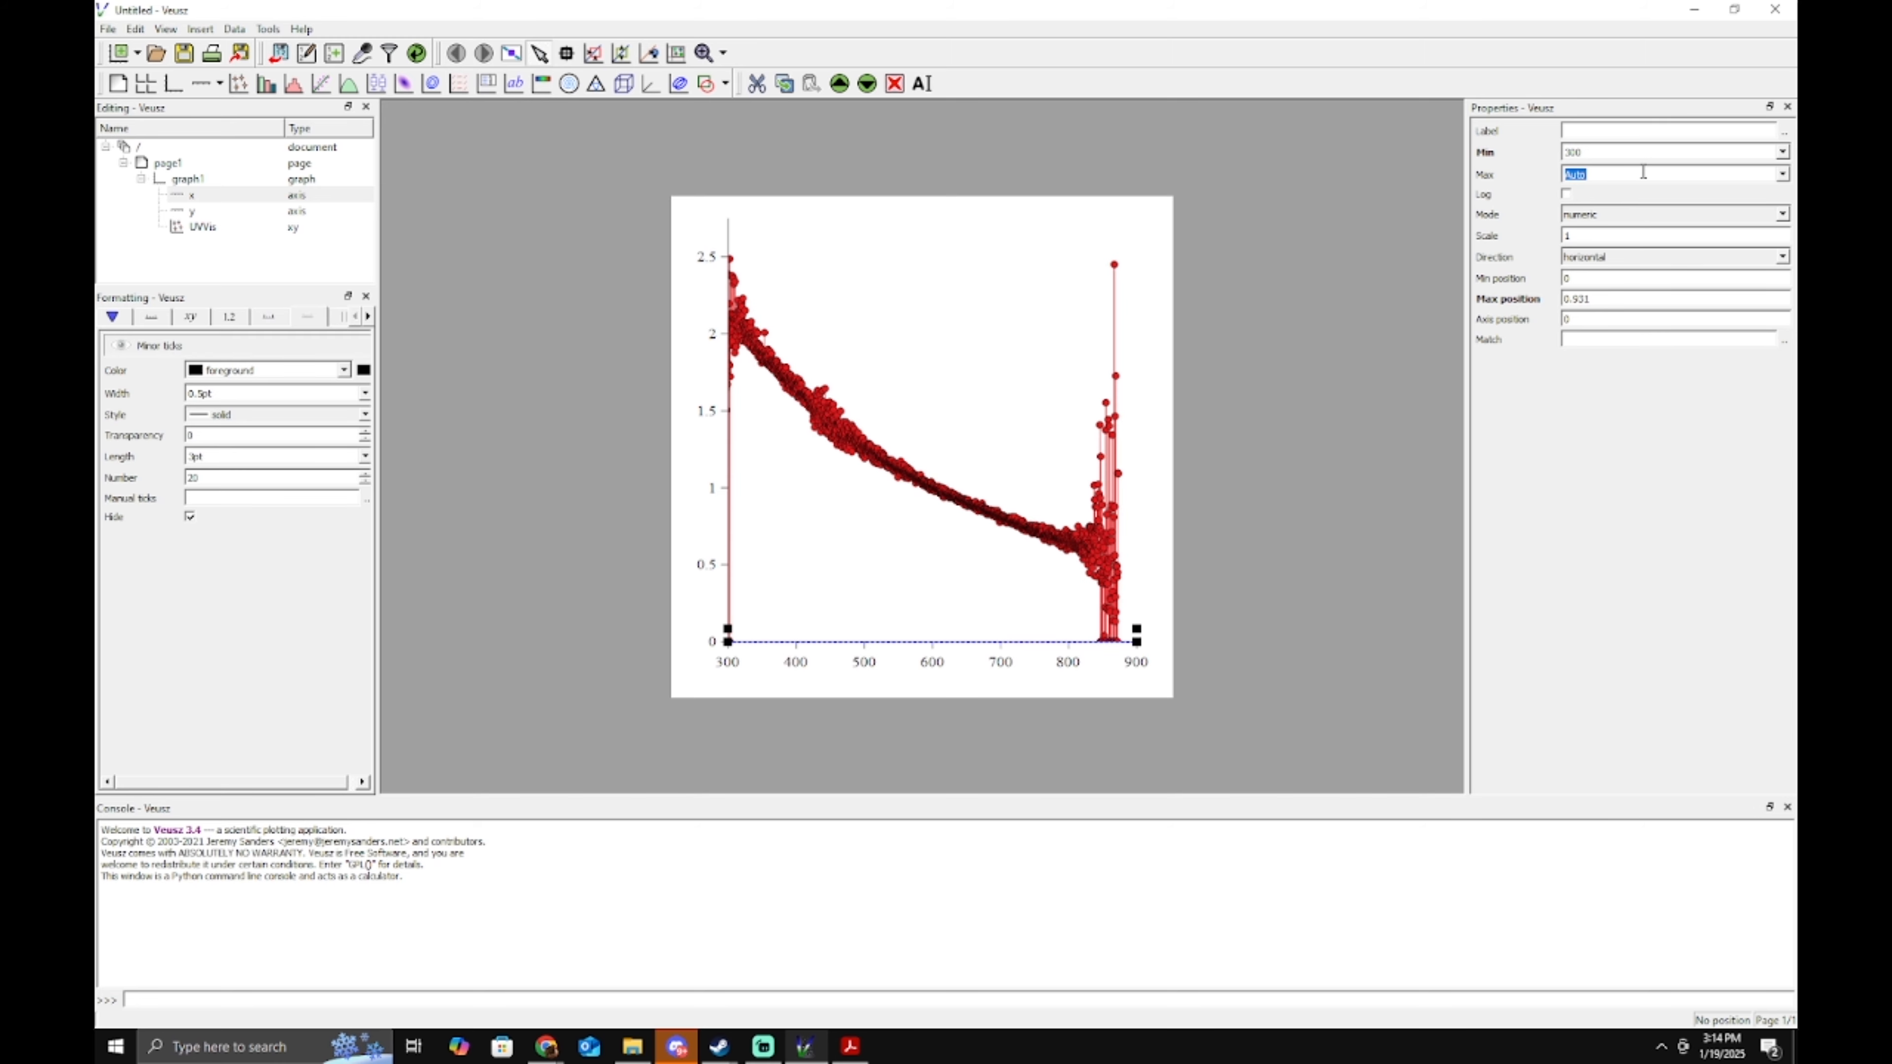
text(800)
key(Return)
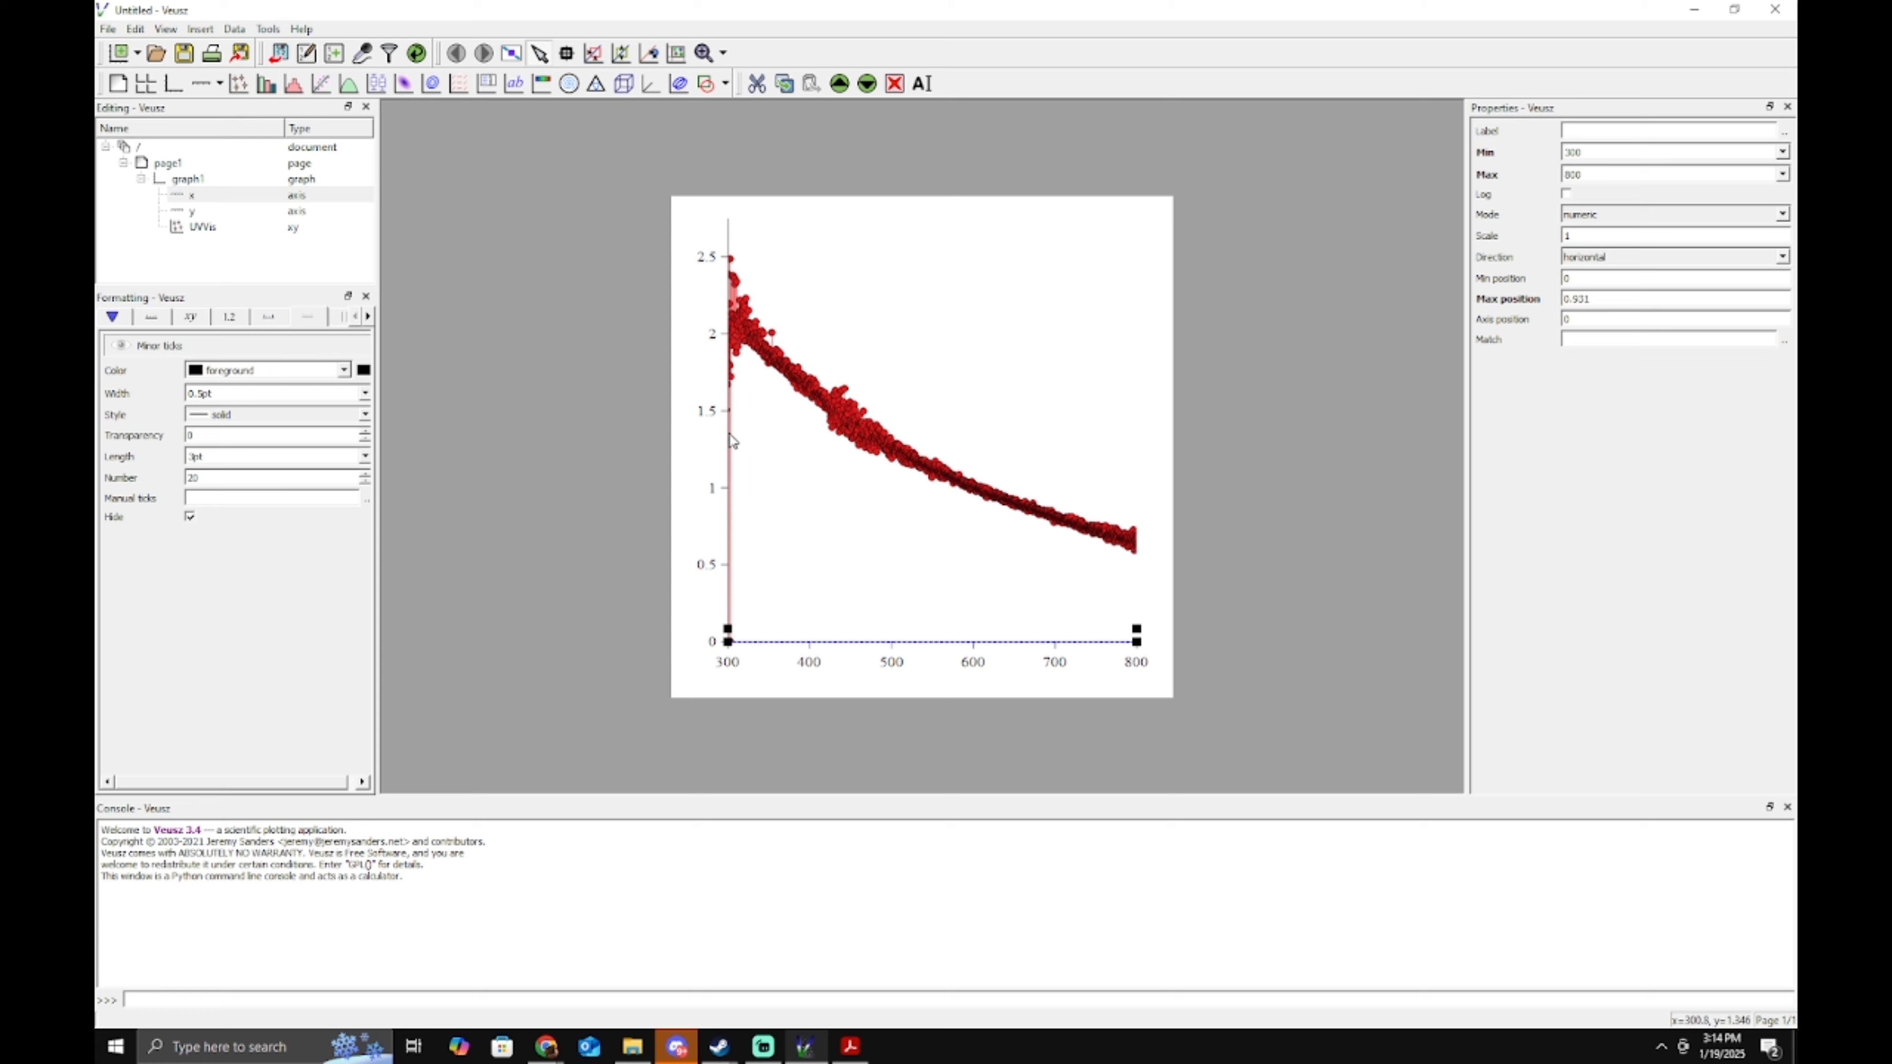
Label the y axis 'absorbance / a.u.'.
click(728, 417)
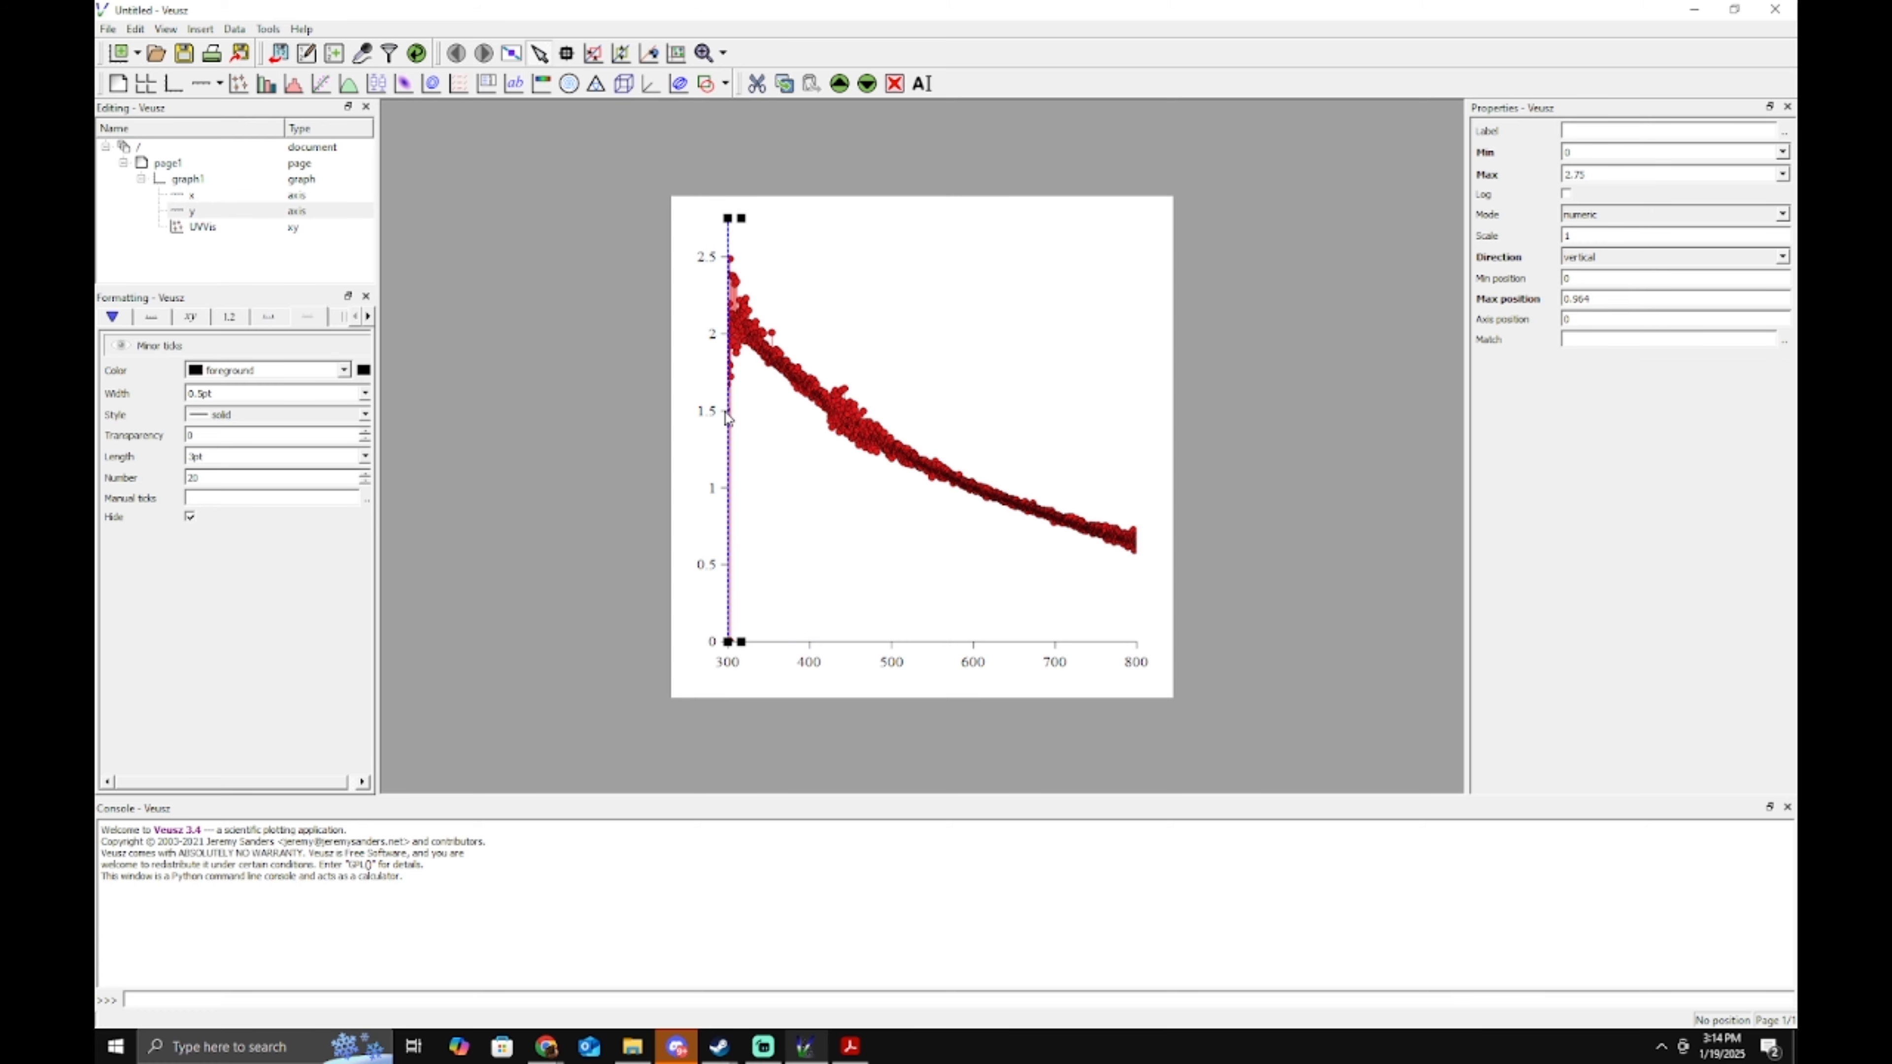
click(1636, 134)
text(absorbance / a.u.)
key(Return)
Label the x axis 'wavelength / nm'.
click(873, 642)
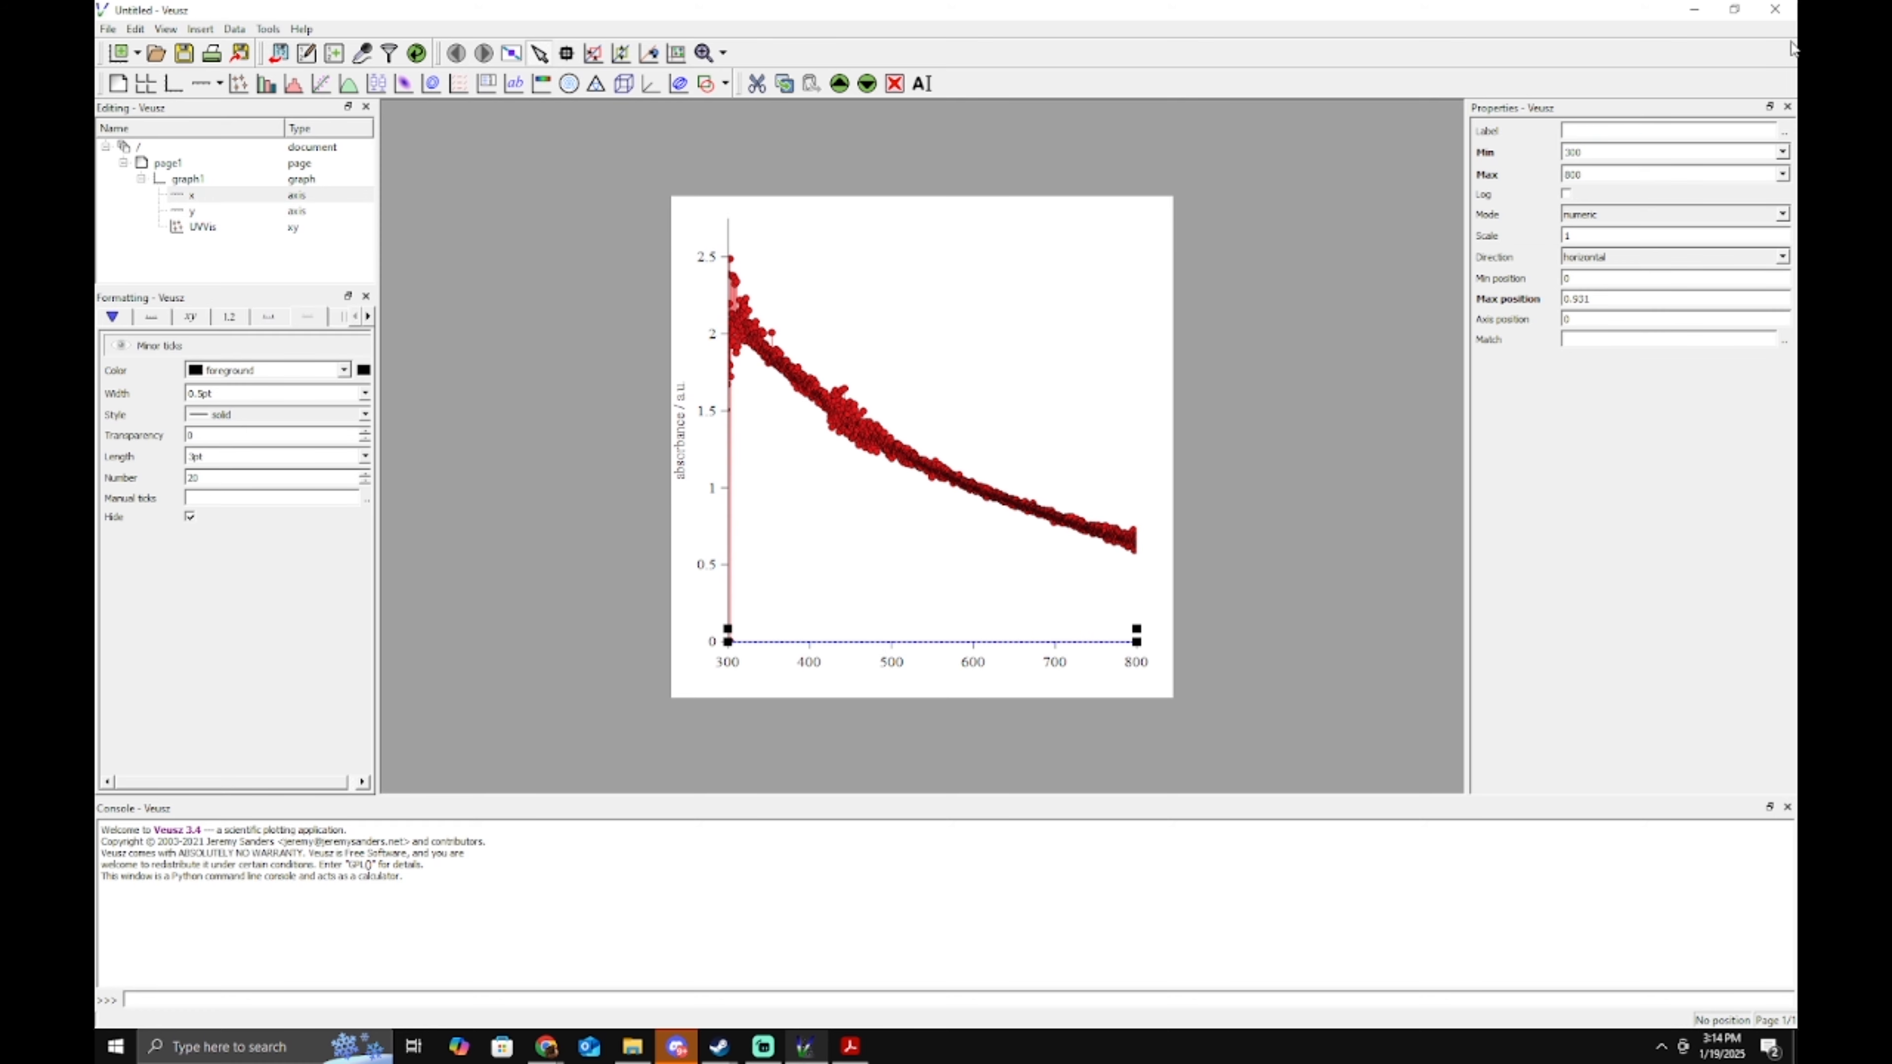
click(1620, 128)
key(Return)
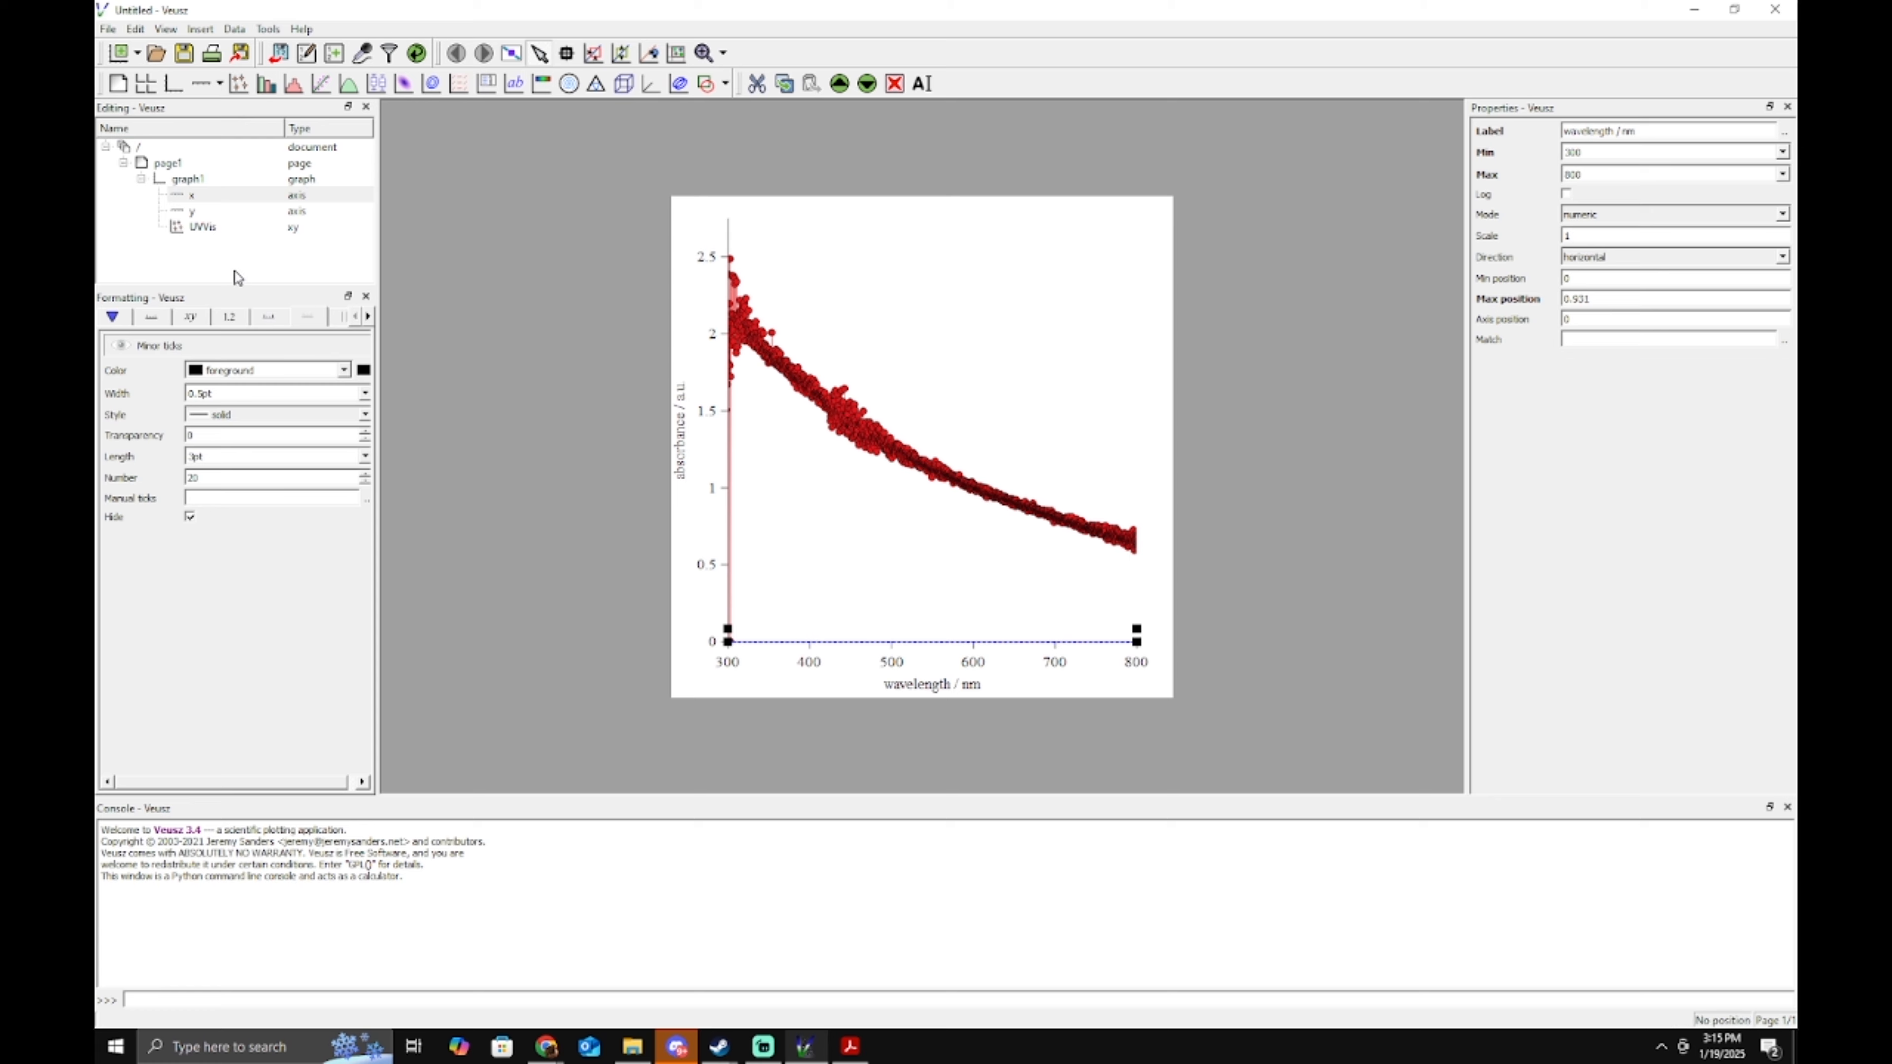
Set the UVVis curve's marker to none.
click(215, 233)
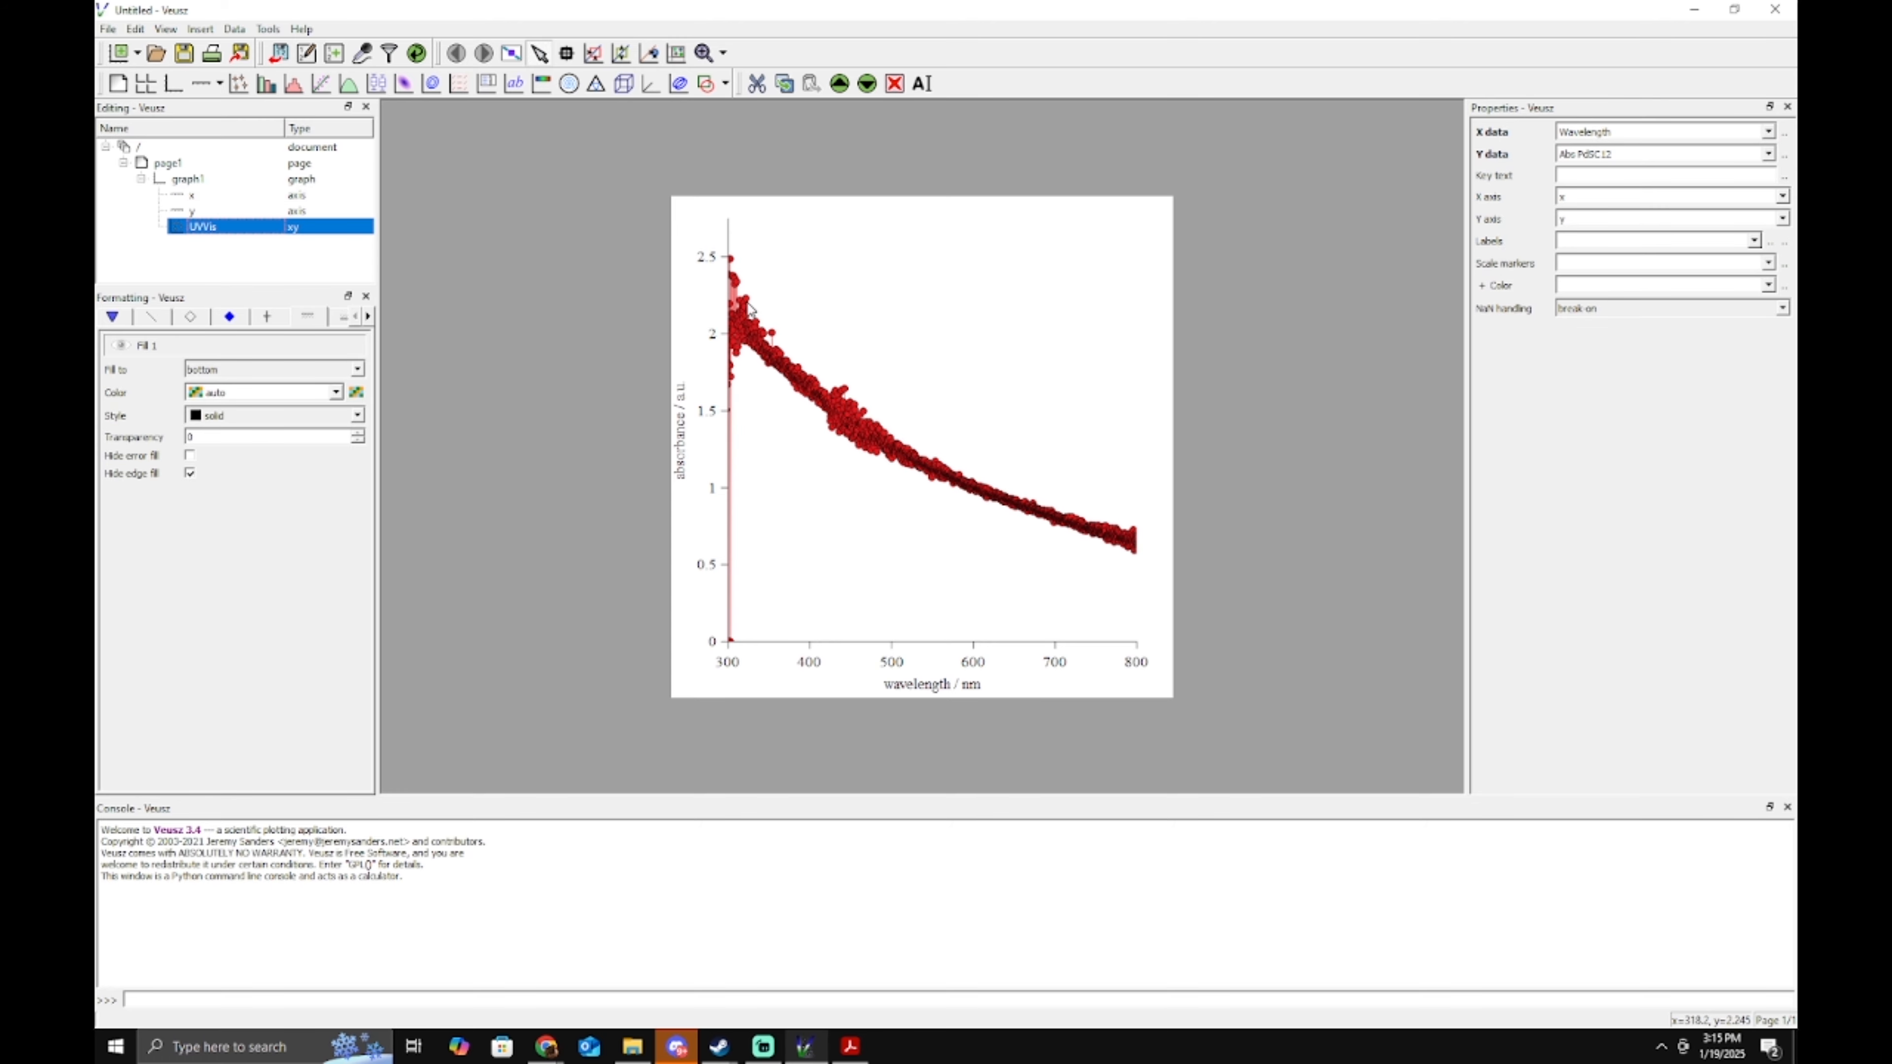
click(717, 410)
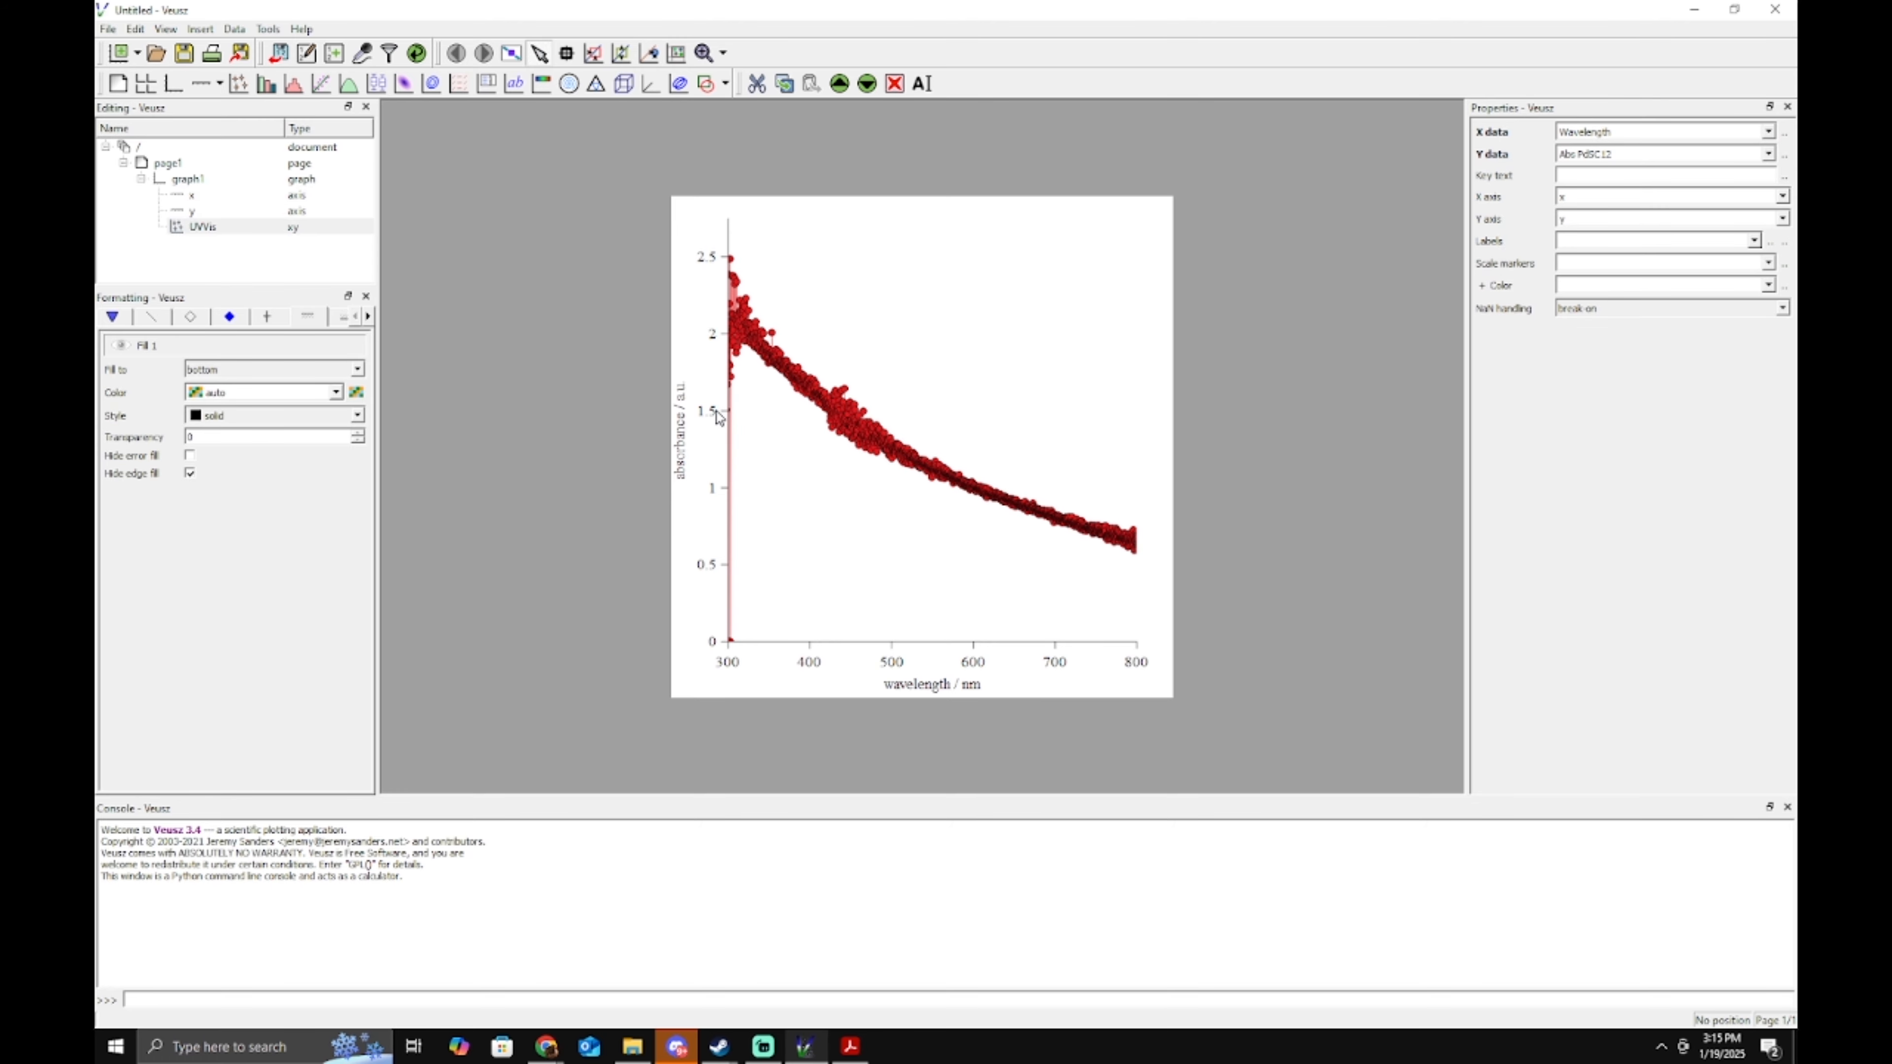
click(848, 409)
click(113, 321)
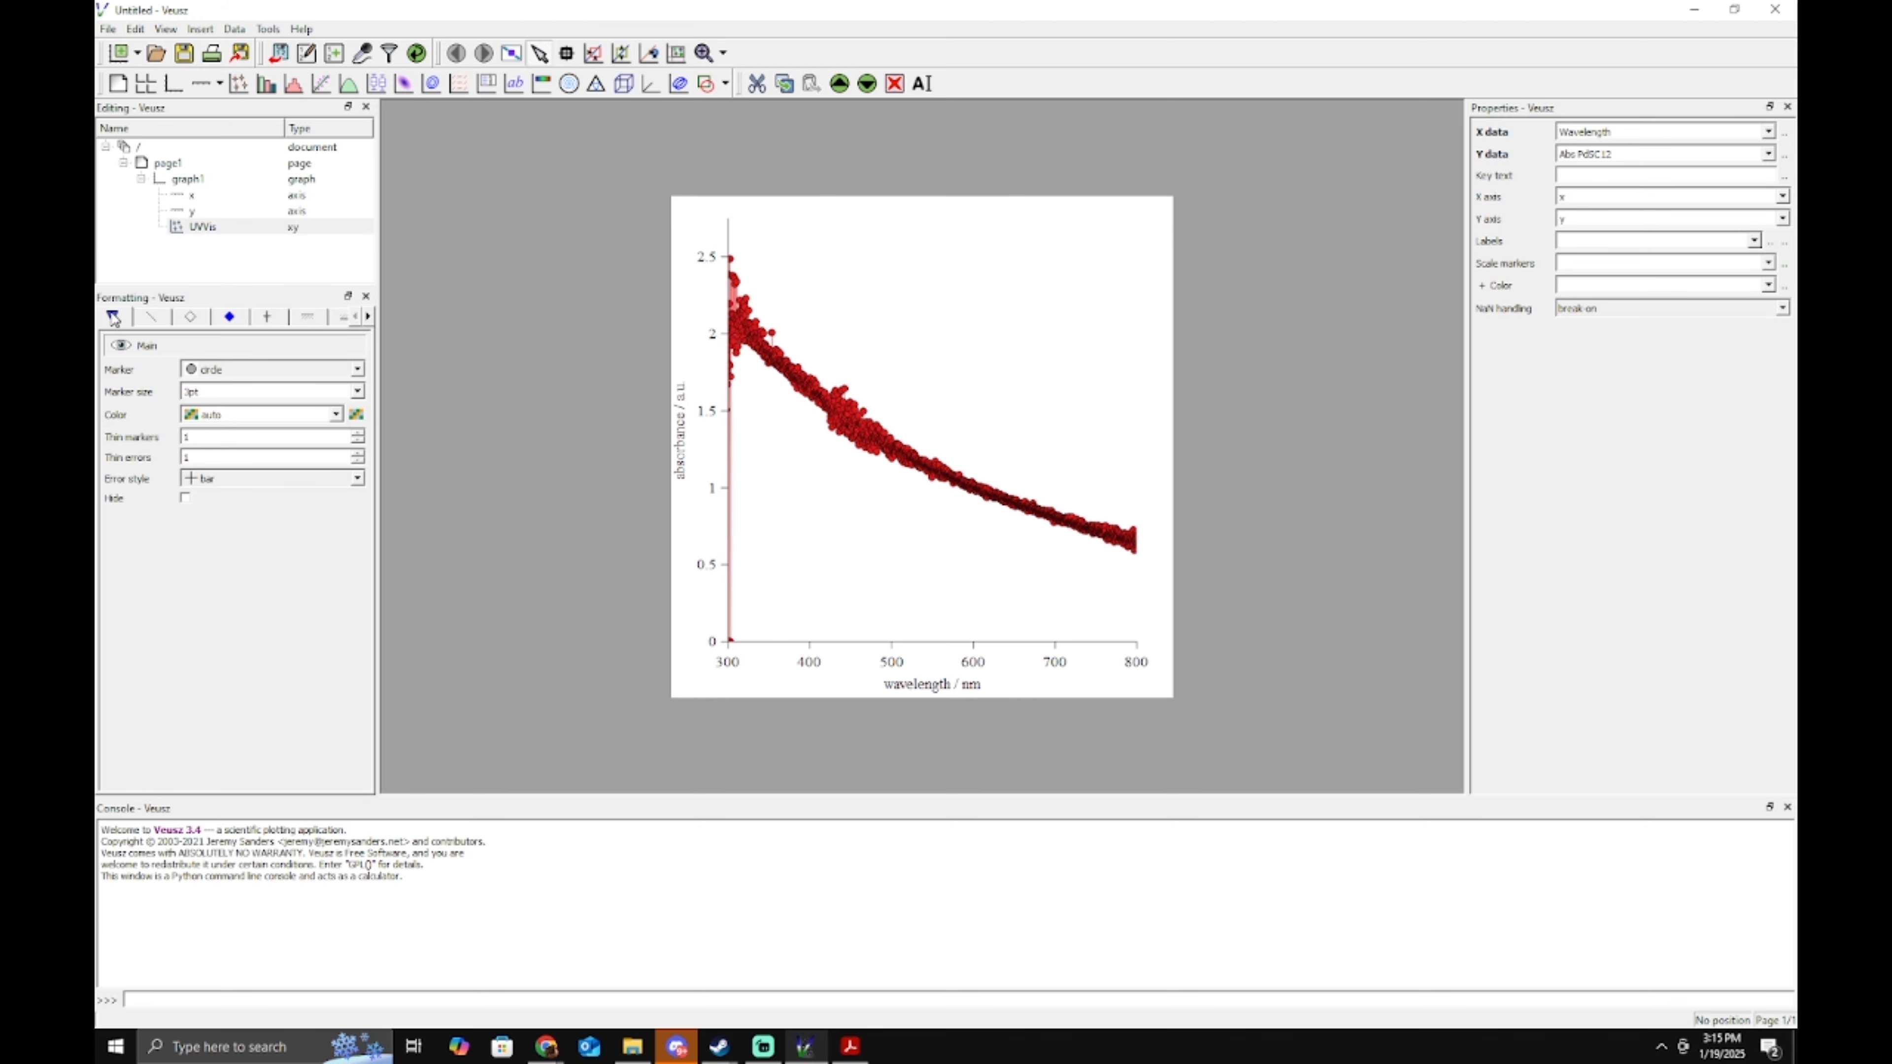
click(280, 369)
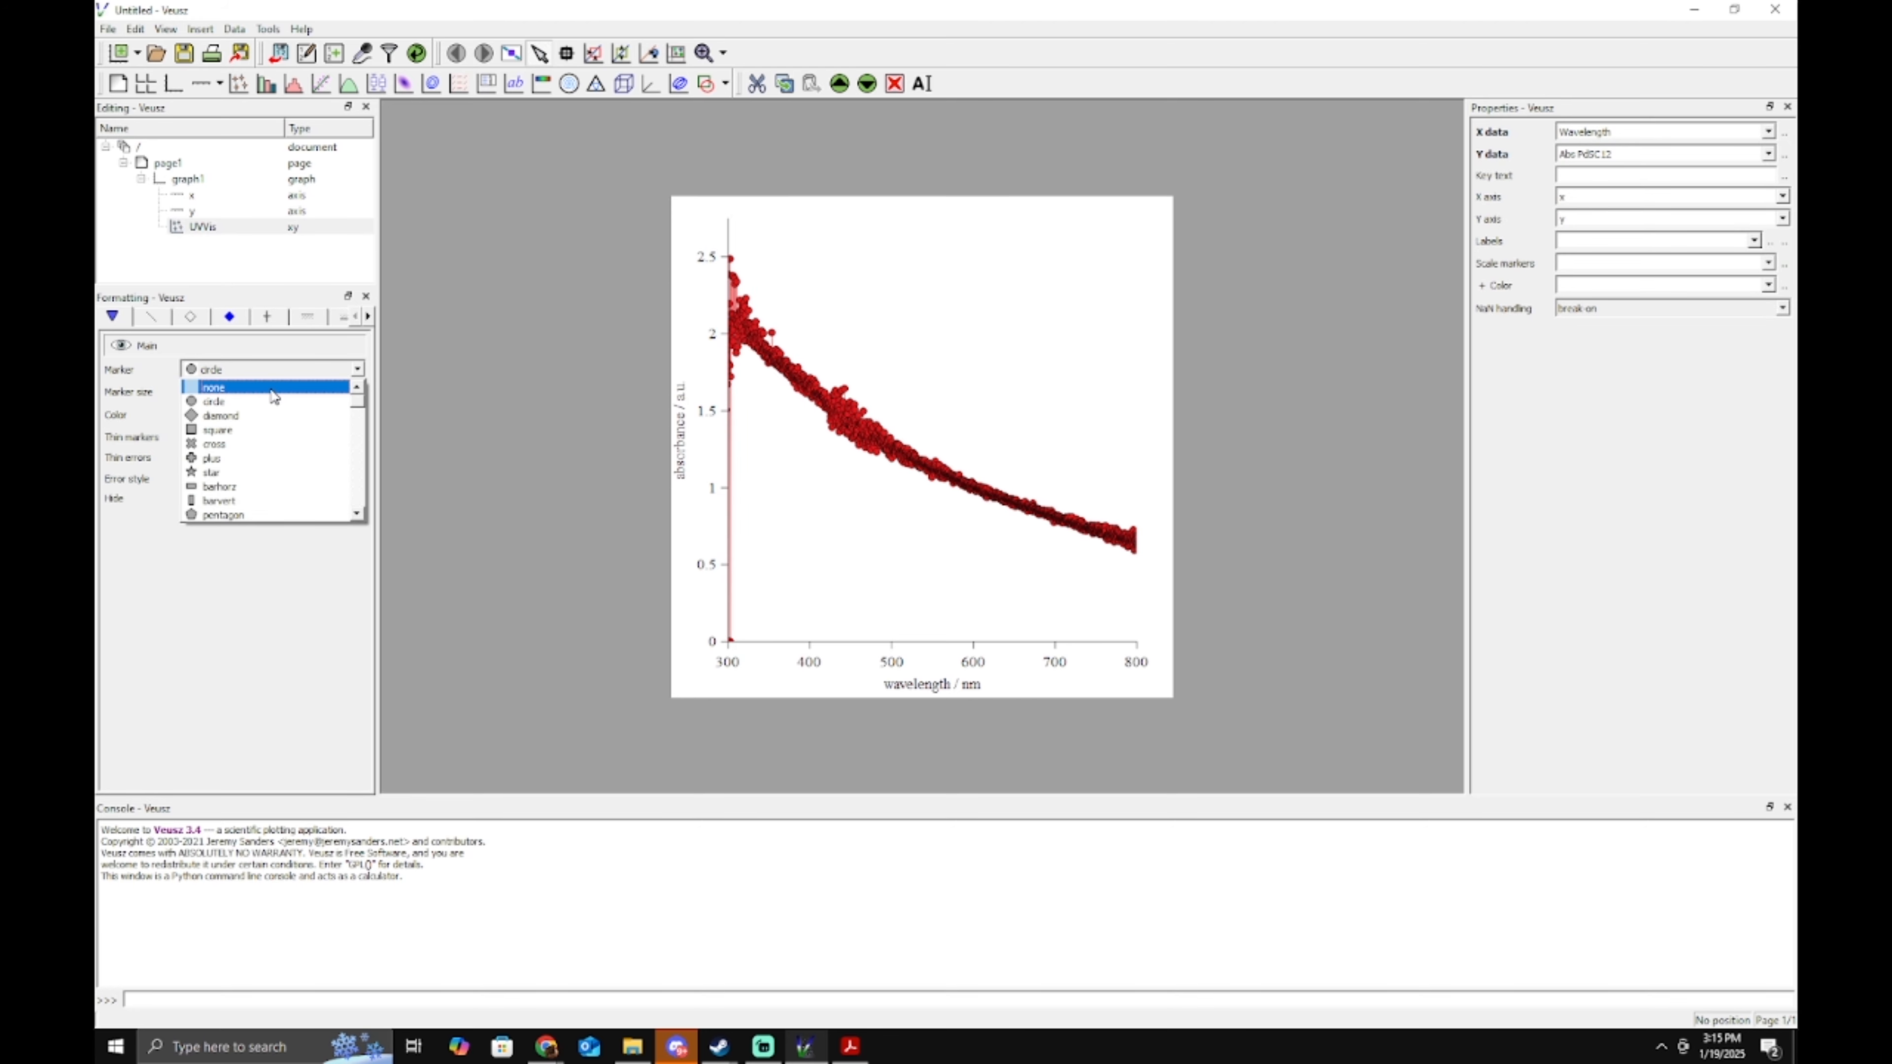
click(273, 387)
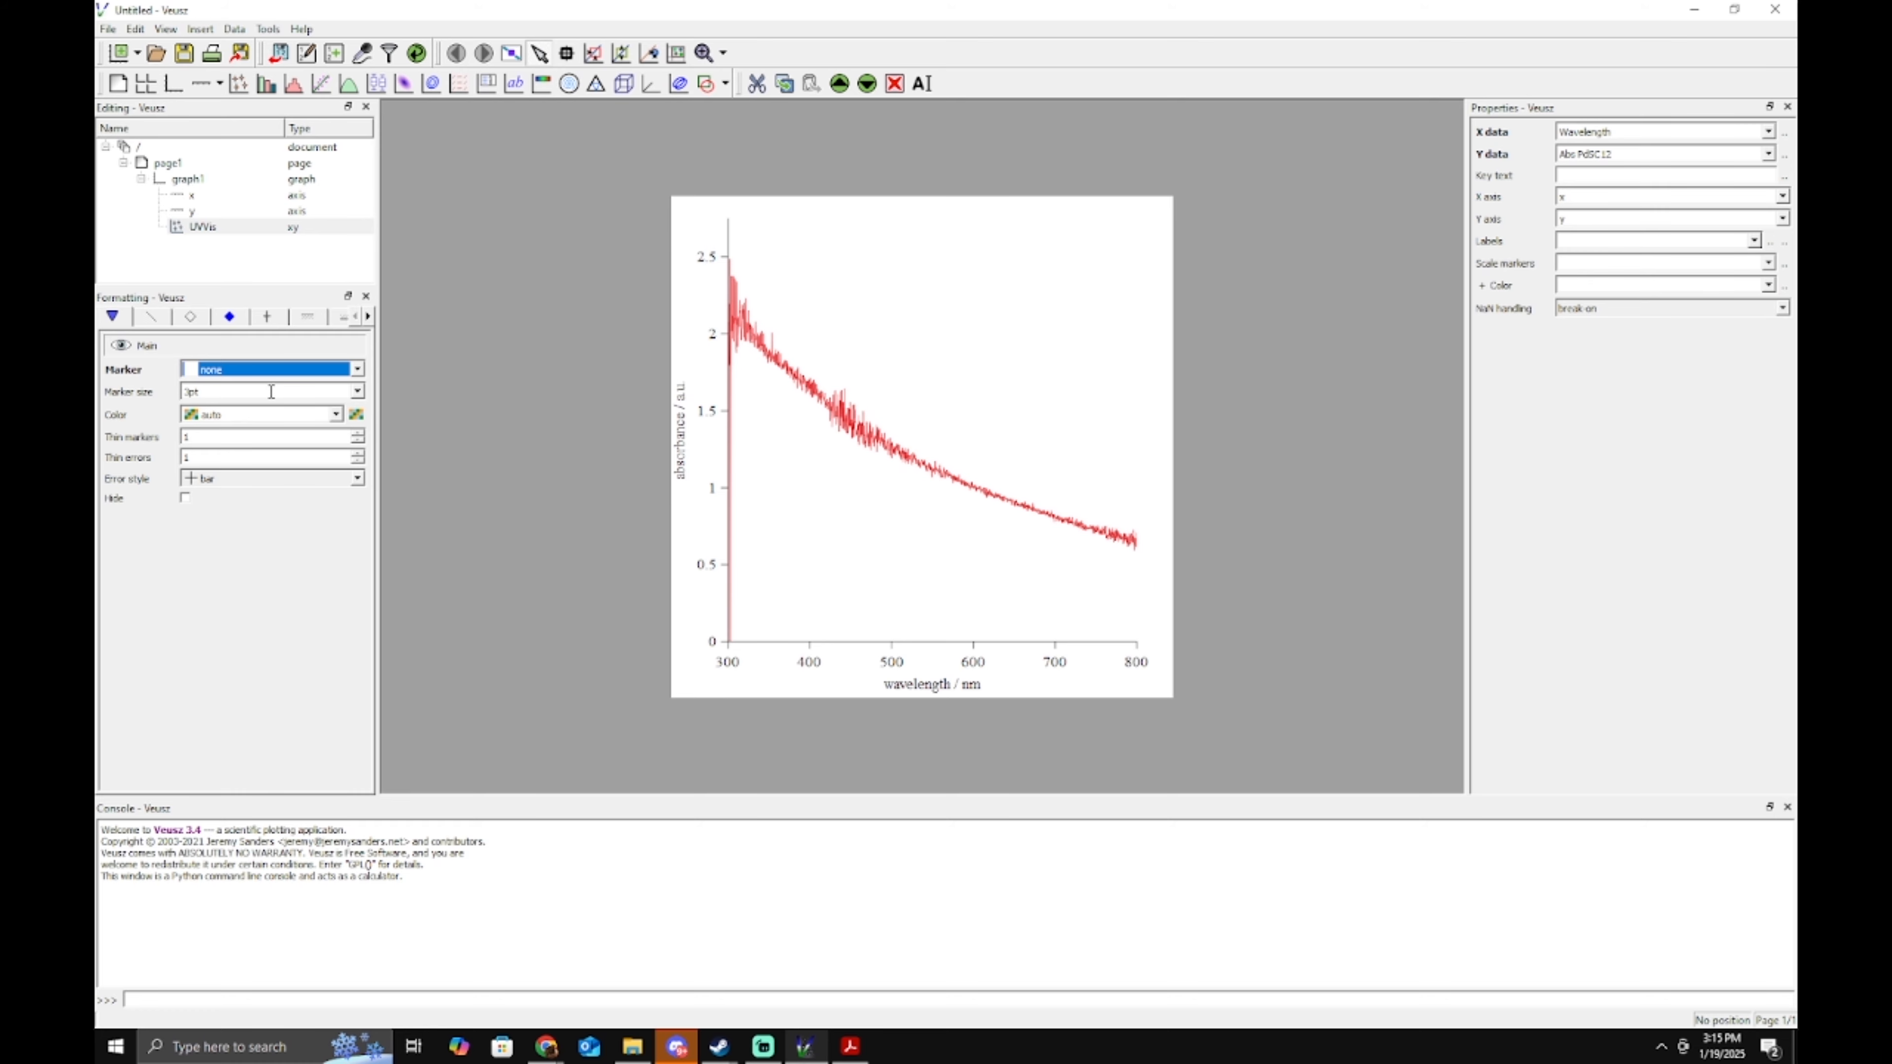
Give the UVVis plot line a 1pt width and save it as the default style.
click(151, 318)
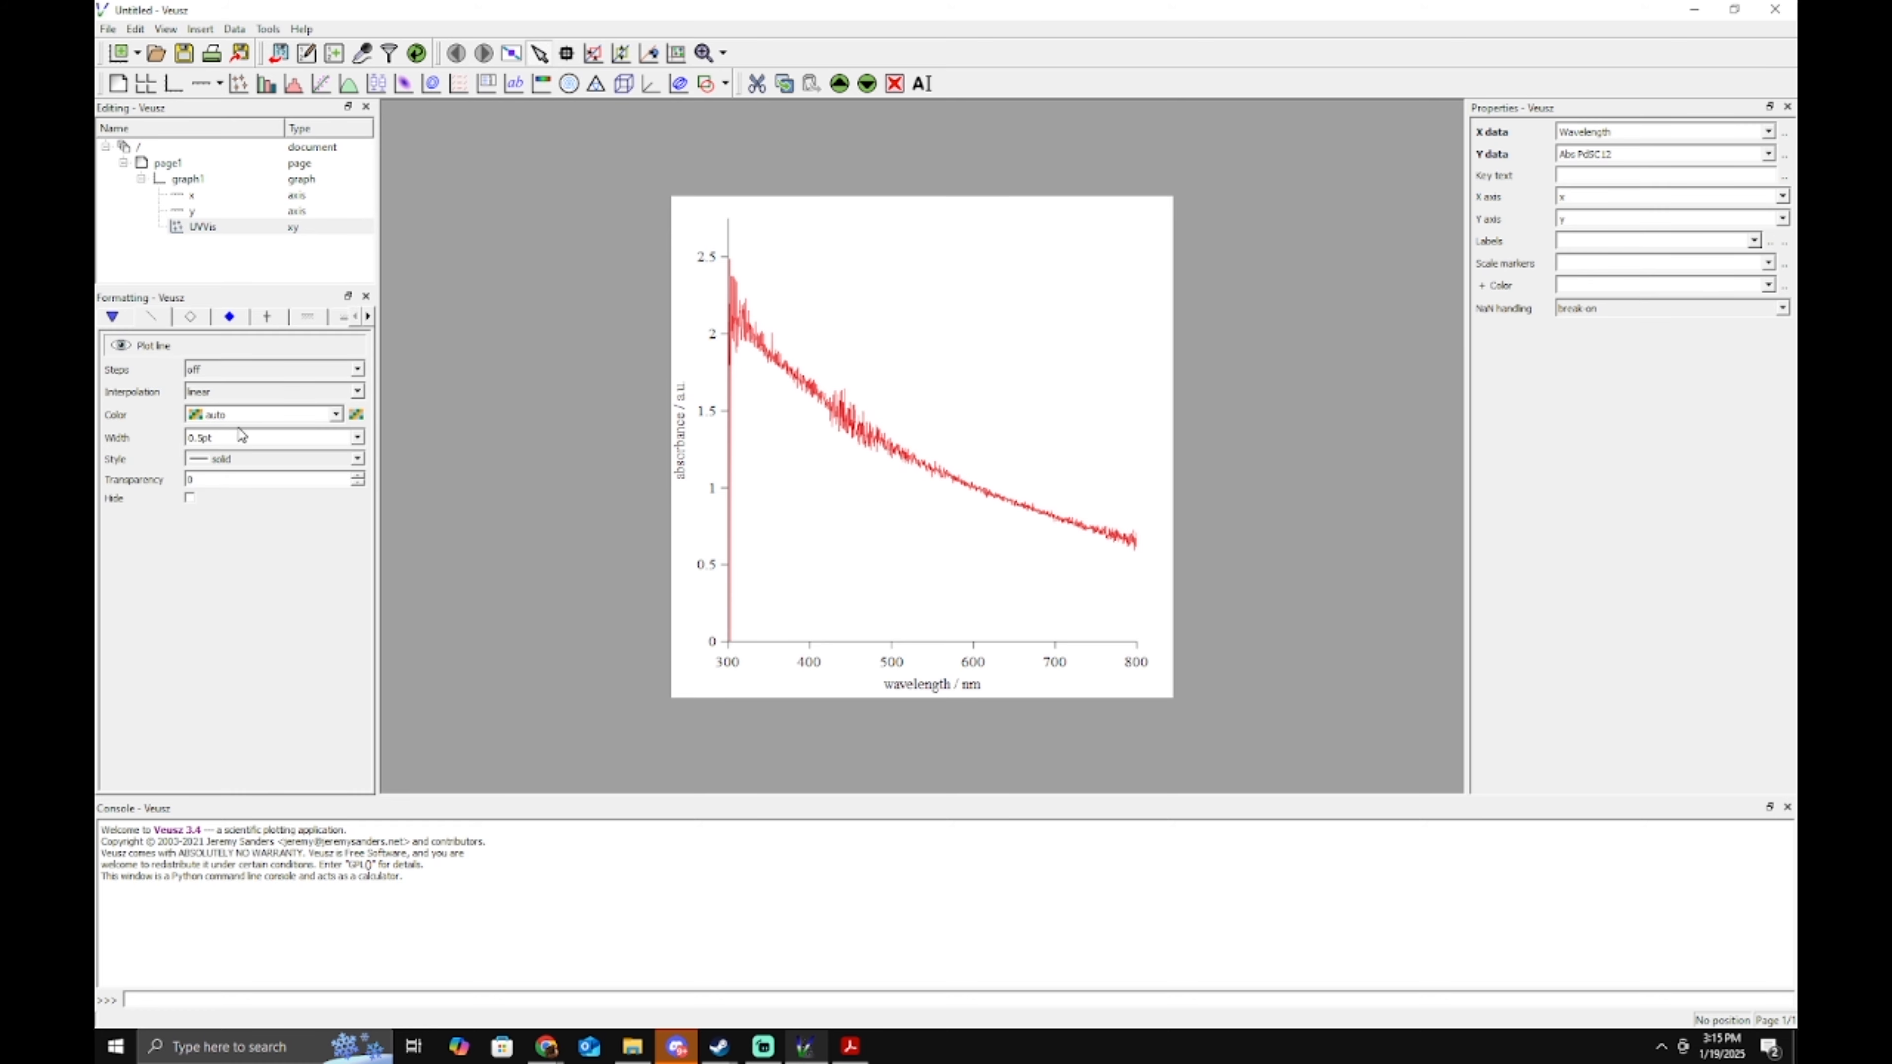
text(1pt)
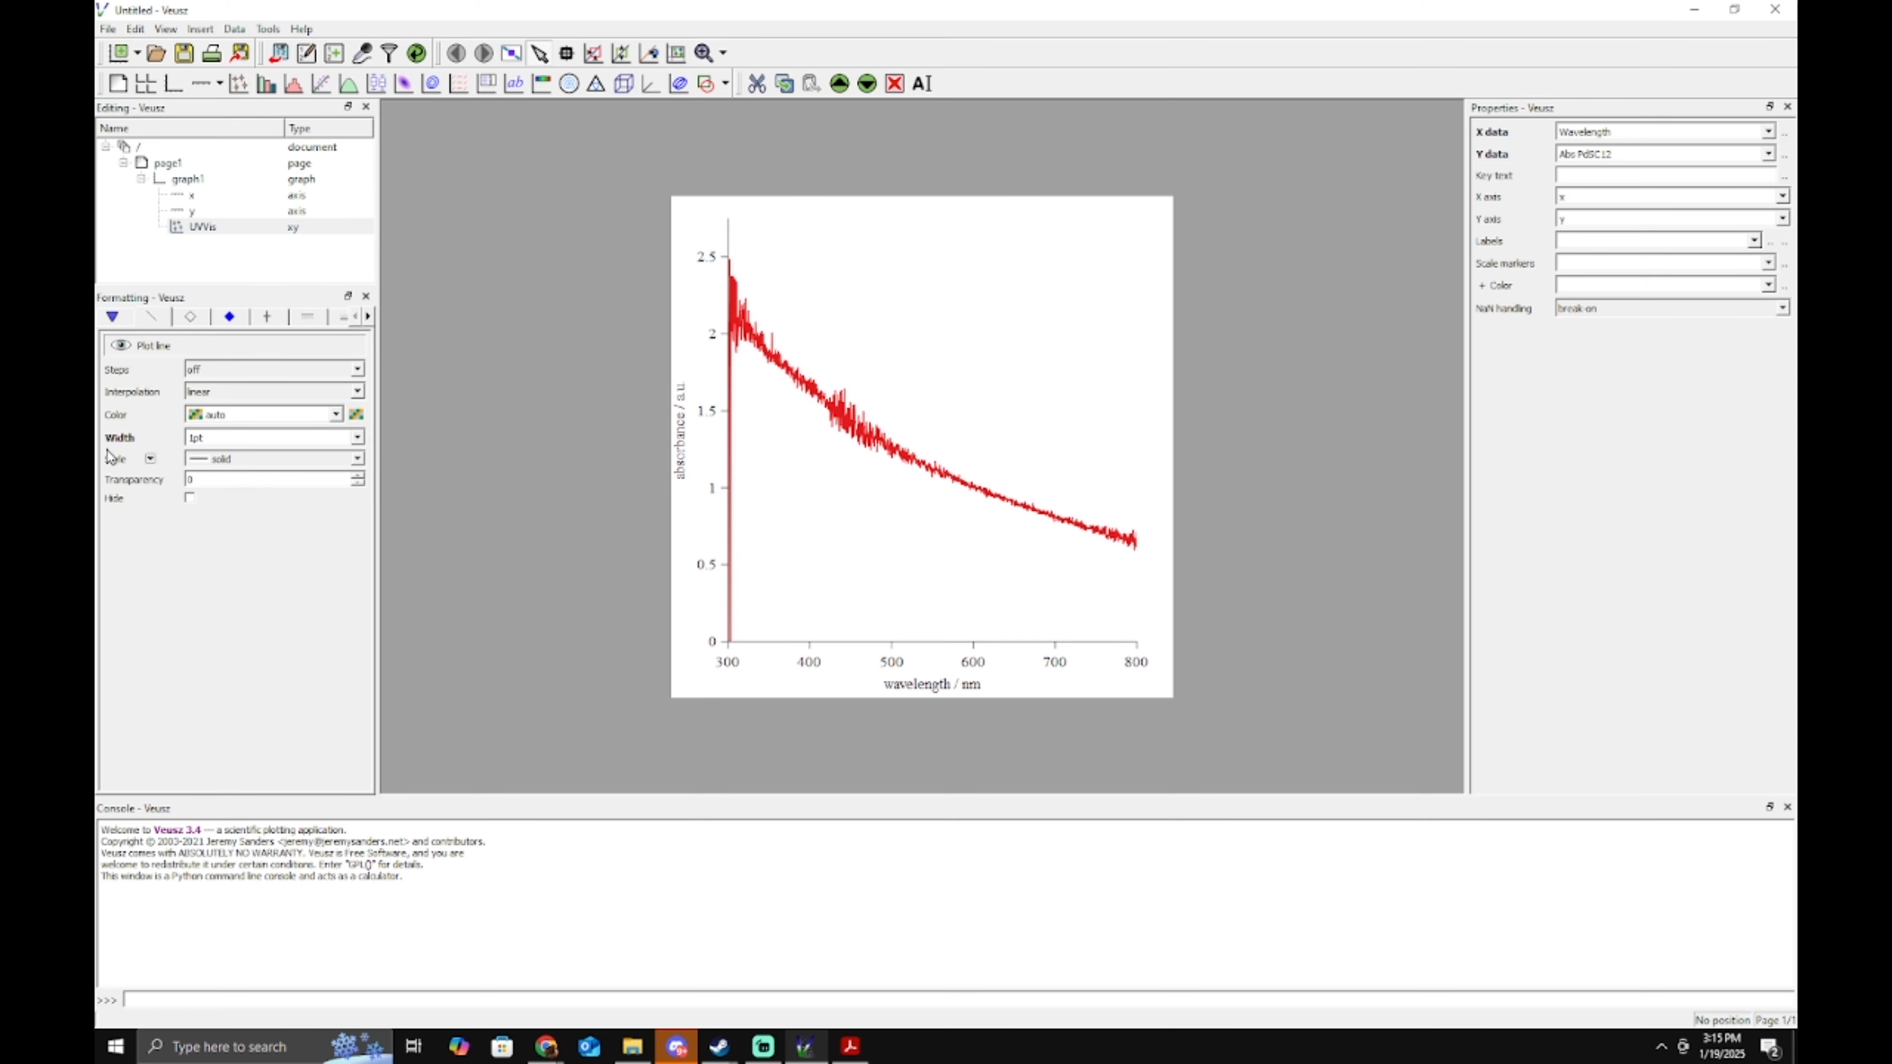
click(150, 438)
click(190, 494)
Paste the colour code aa0000 into the Select Color dialog to make the UVVis line dark red.
click(356, 414)
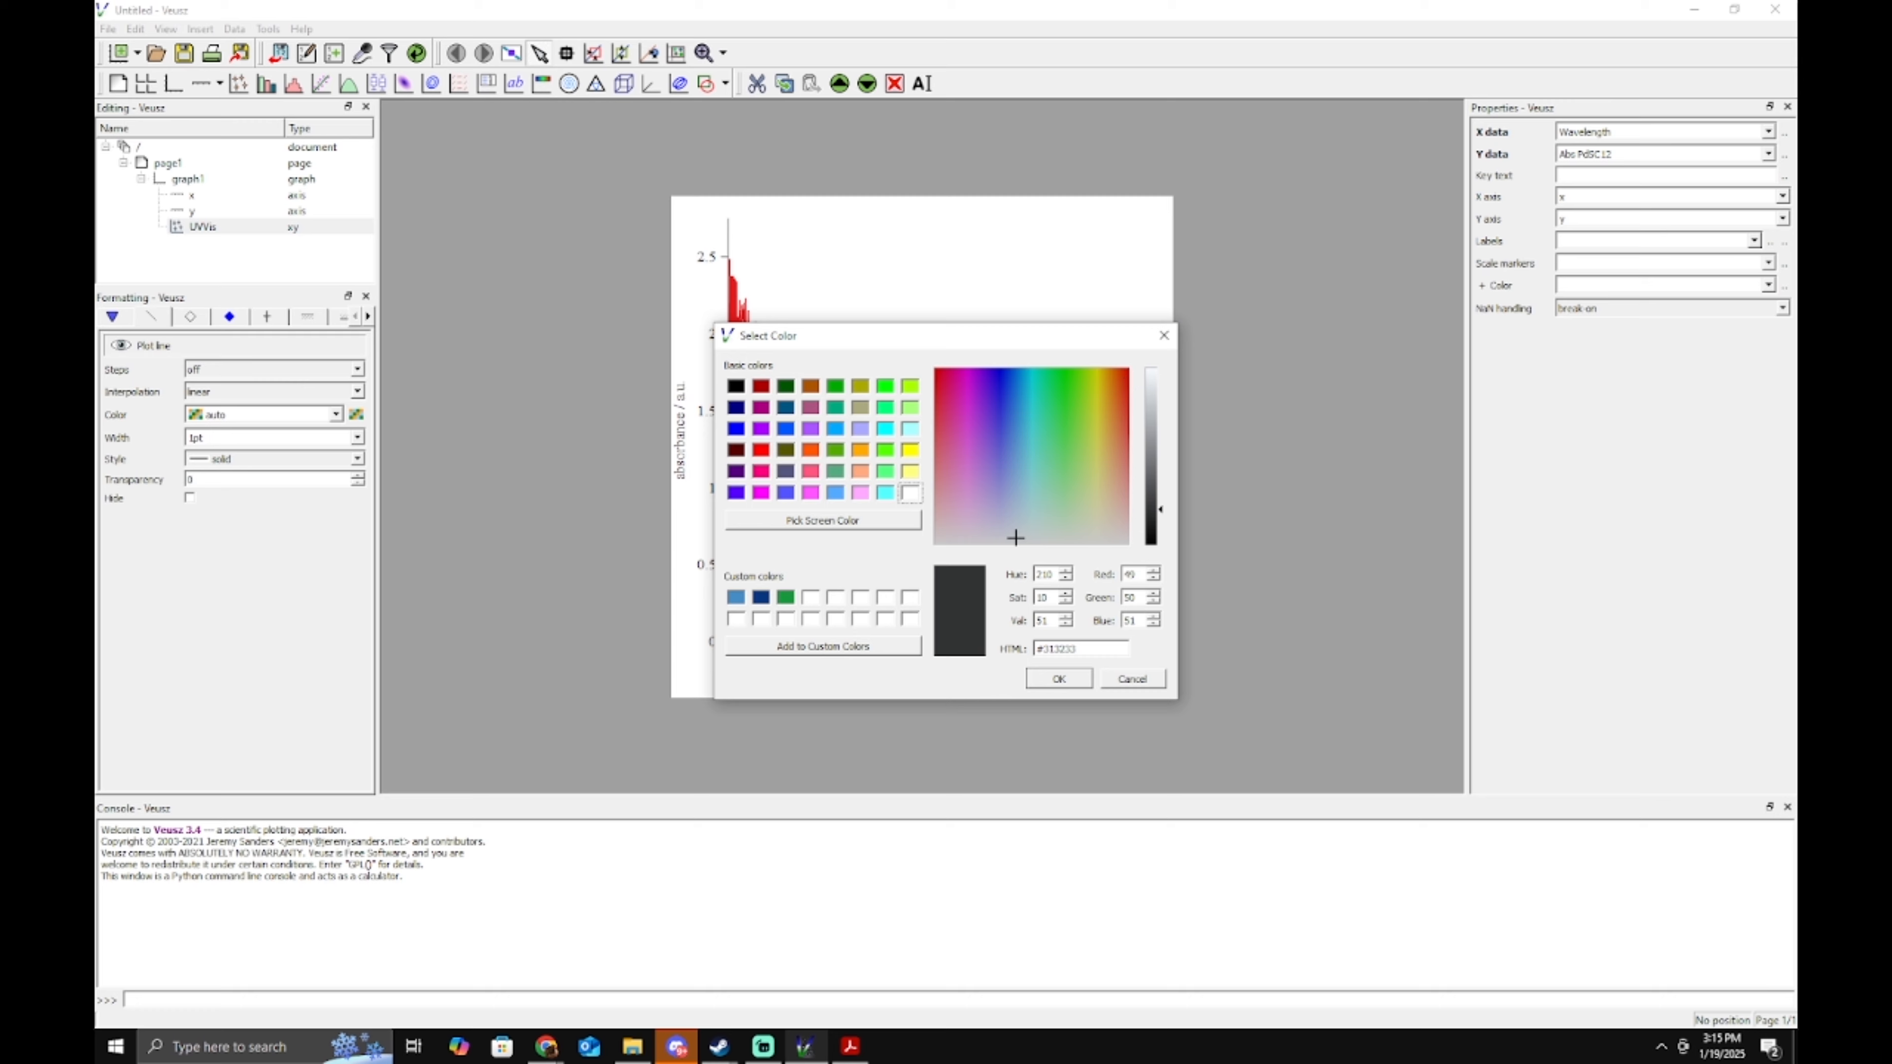
key(alt+Tab)
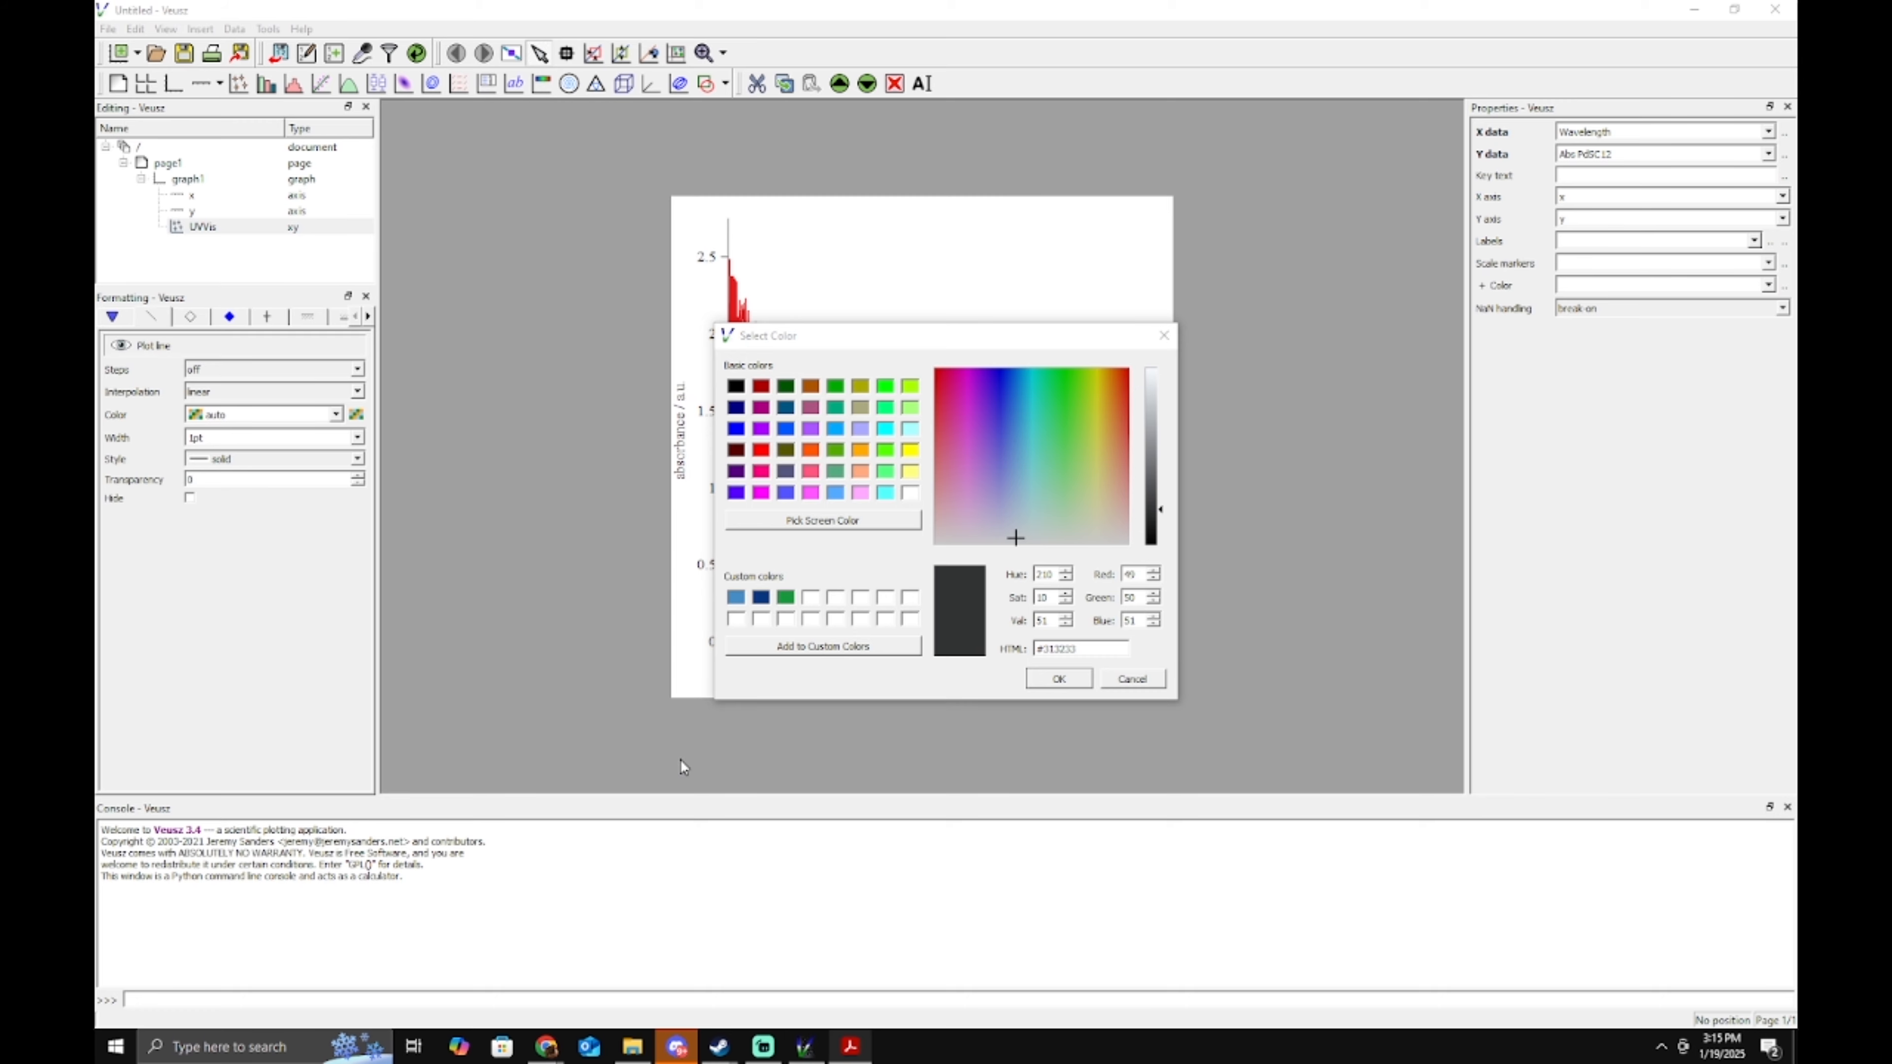
double_click(1113, 652)
text(aa0000)
click(1087, 686)
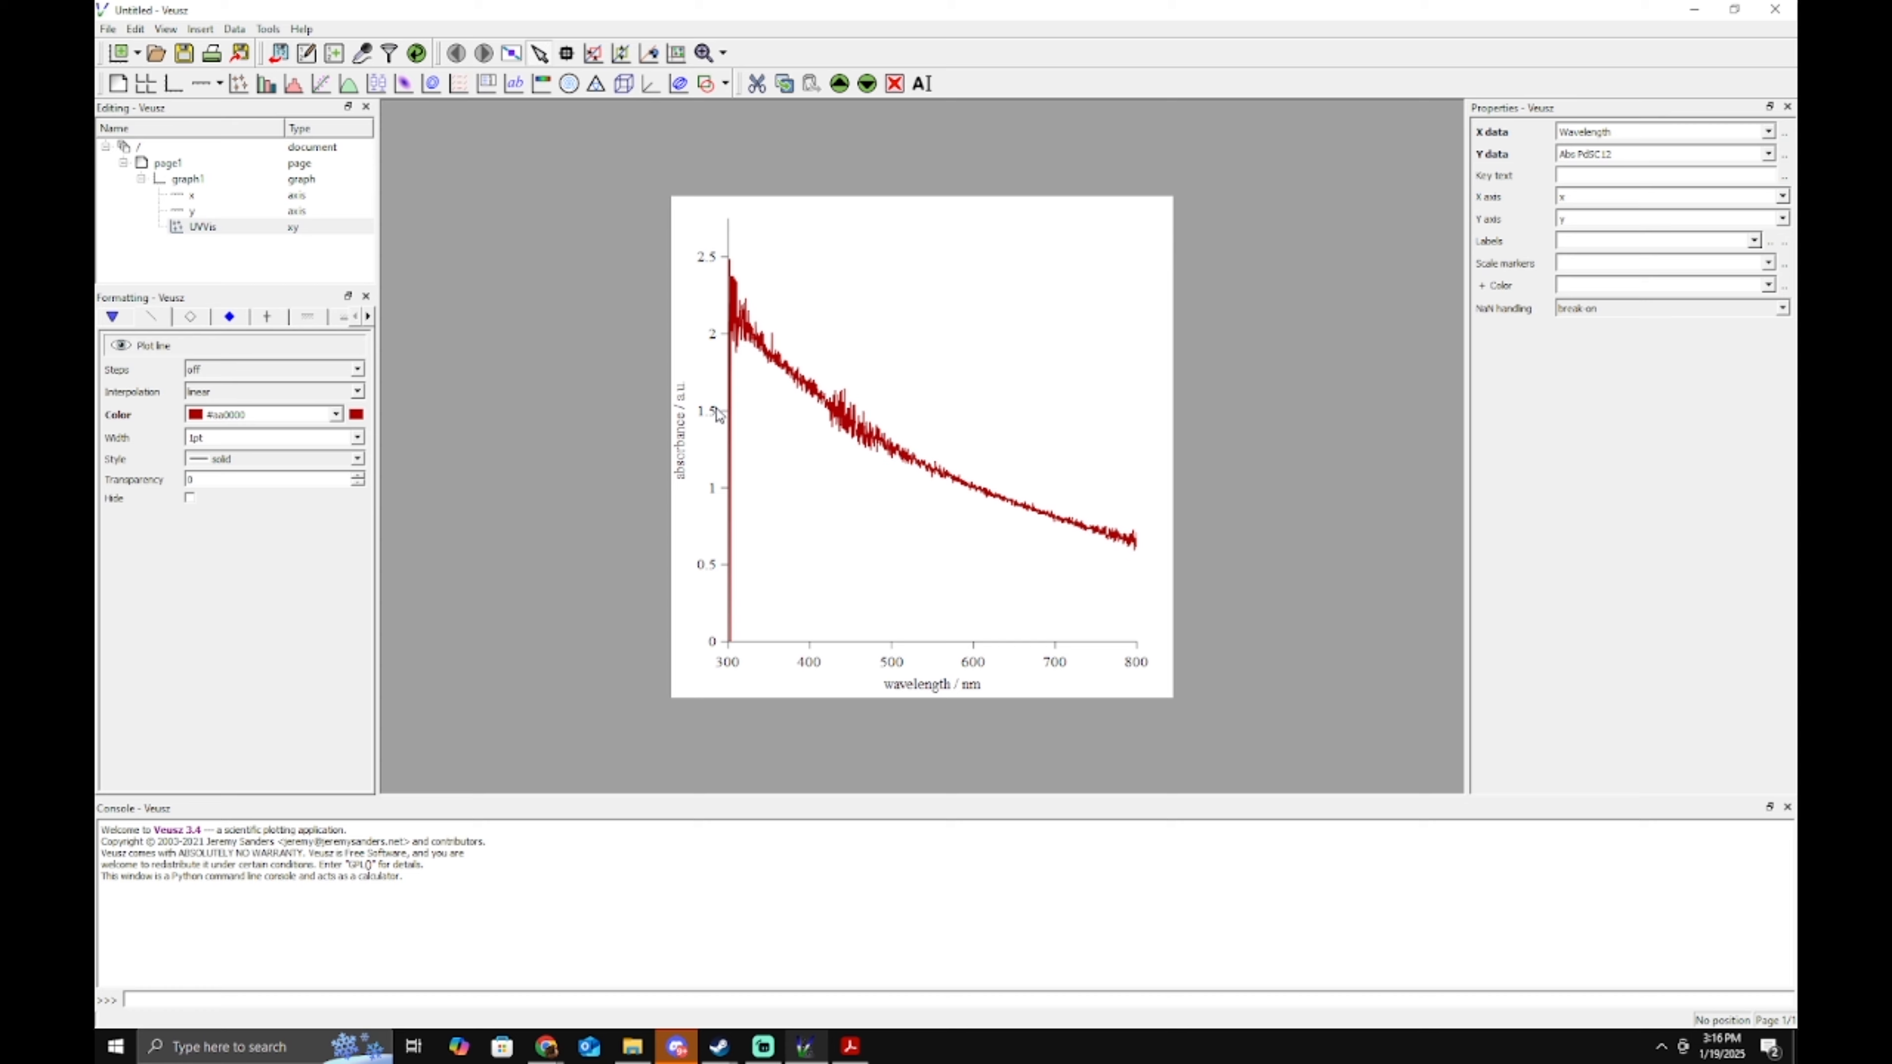
click(687, 458)
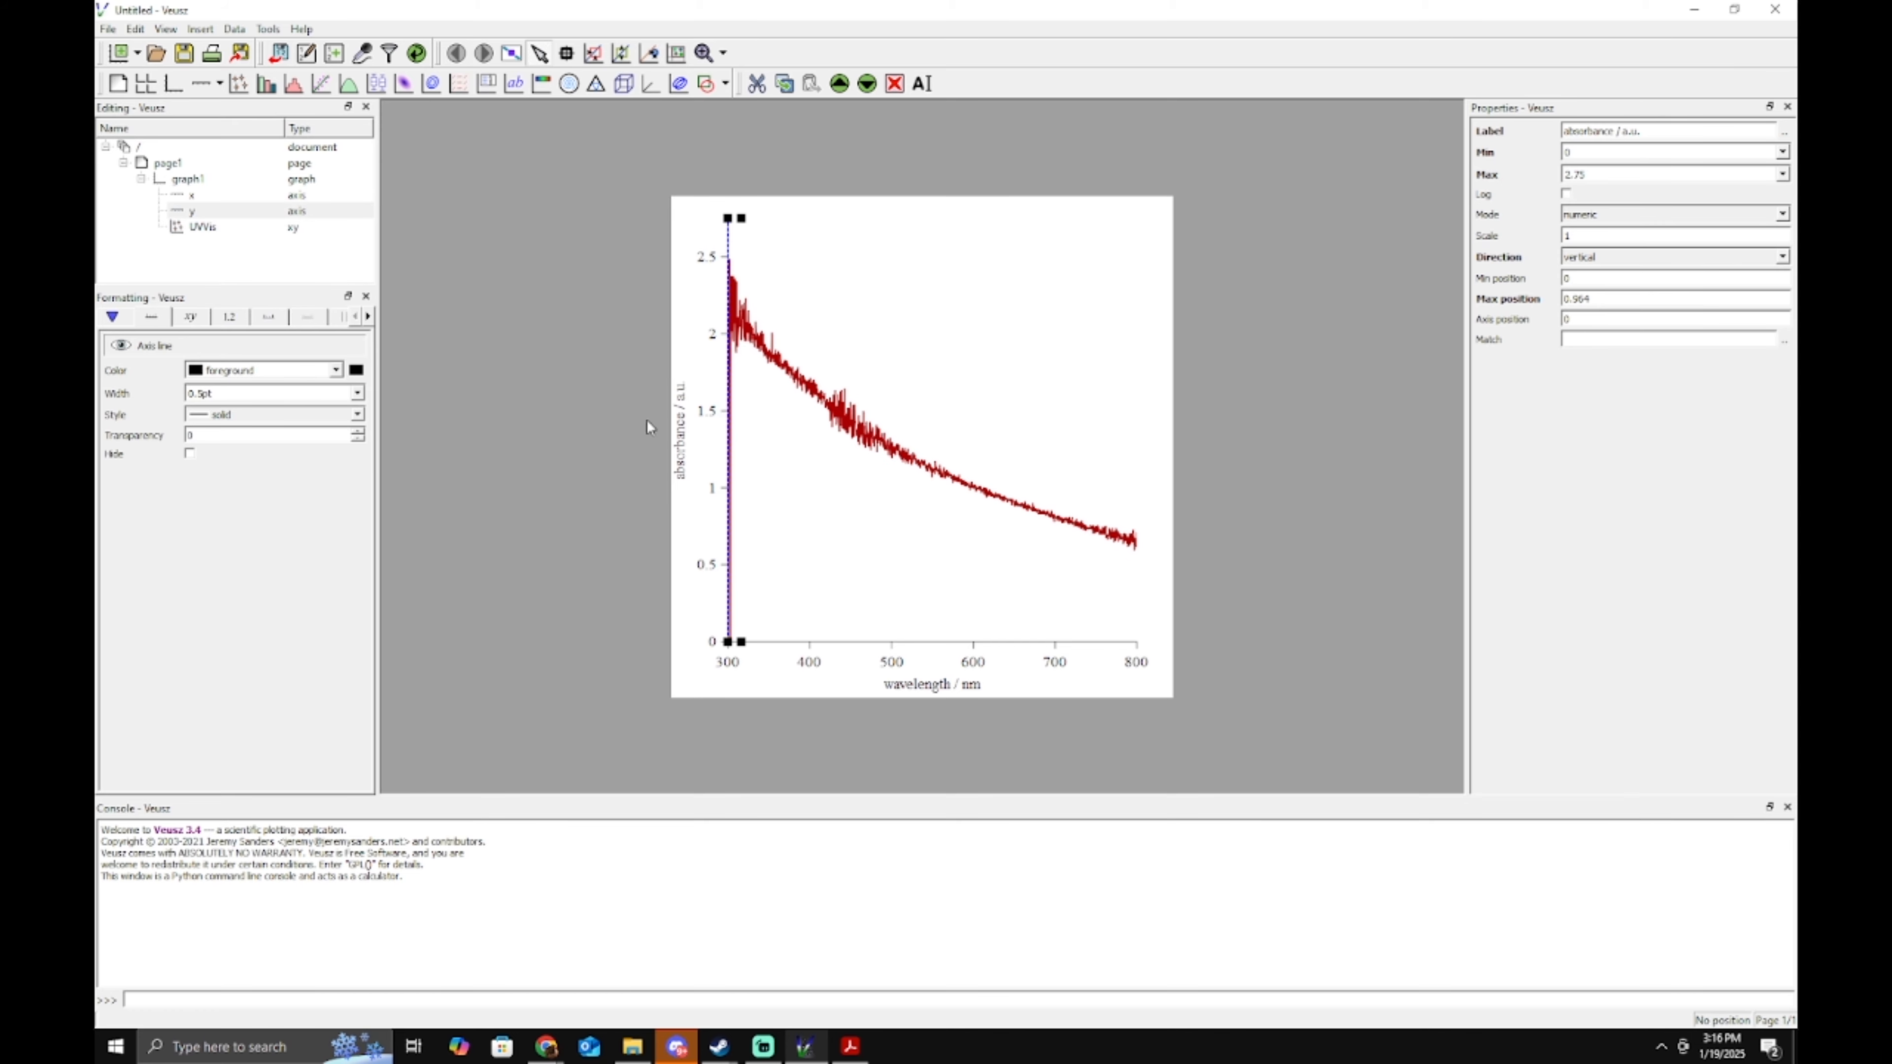
Set the y axis tick label font to Segoe UI and save it as the default style.
click(228, 316)
triple_click(252, 369)
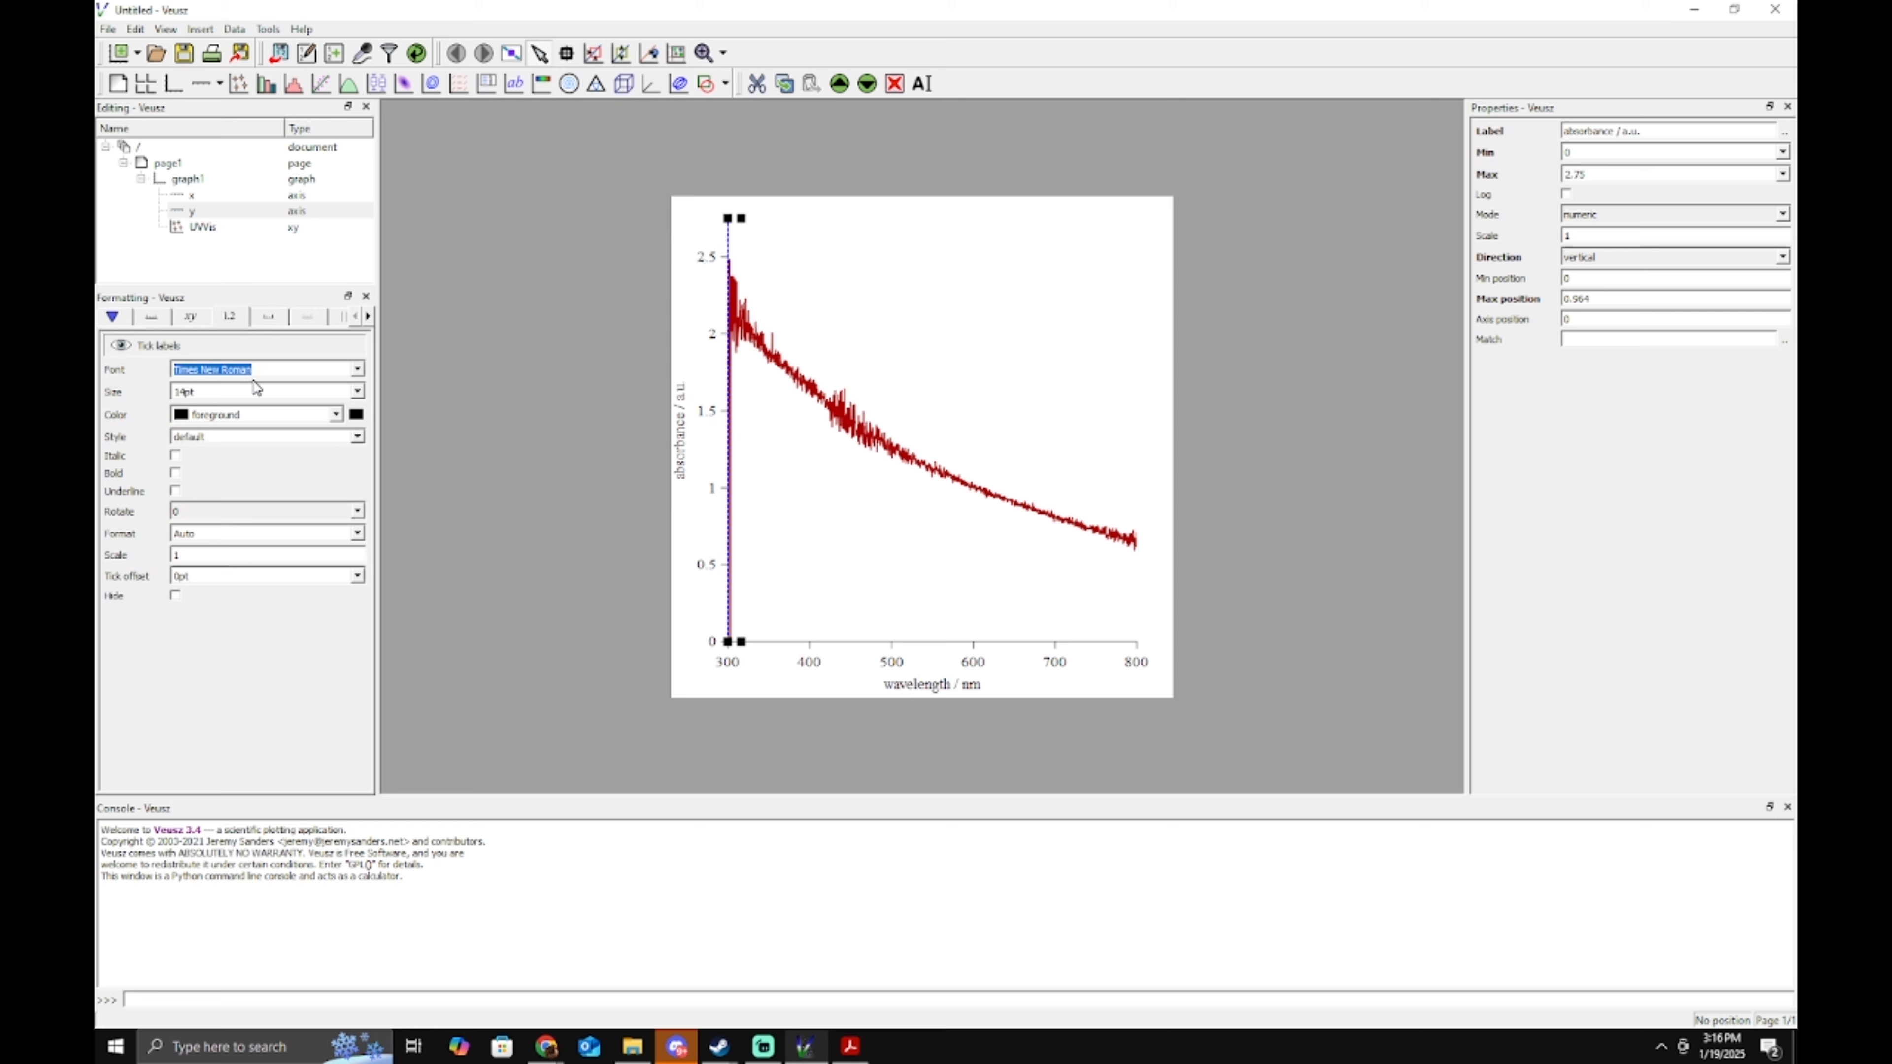
text(sec)
click(354, 373)
scroll(321, 477, down, 3)
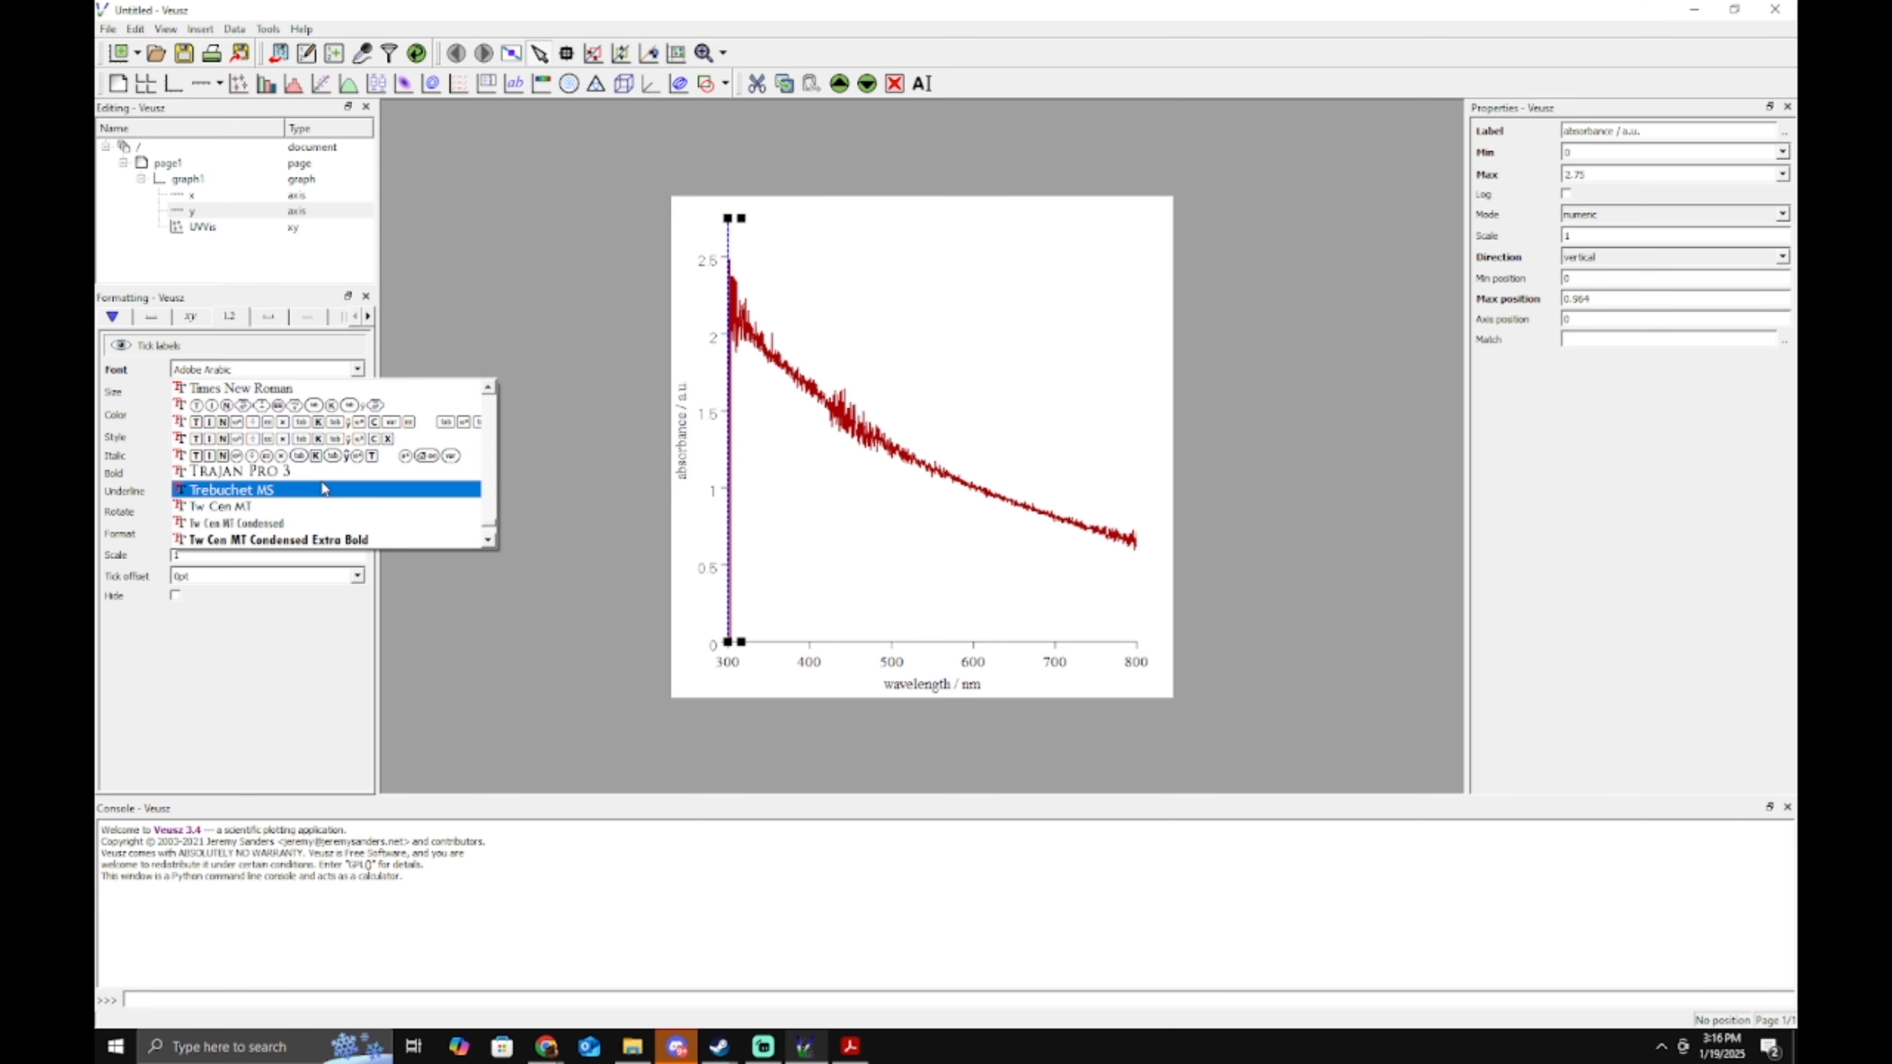
scroll(324, 488, down, 4)
scroll(324, 507, up, 3)
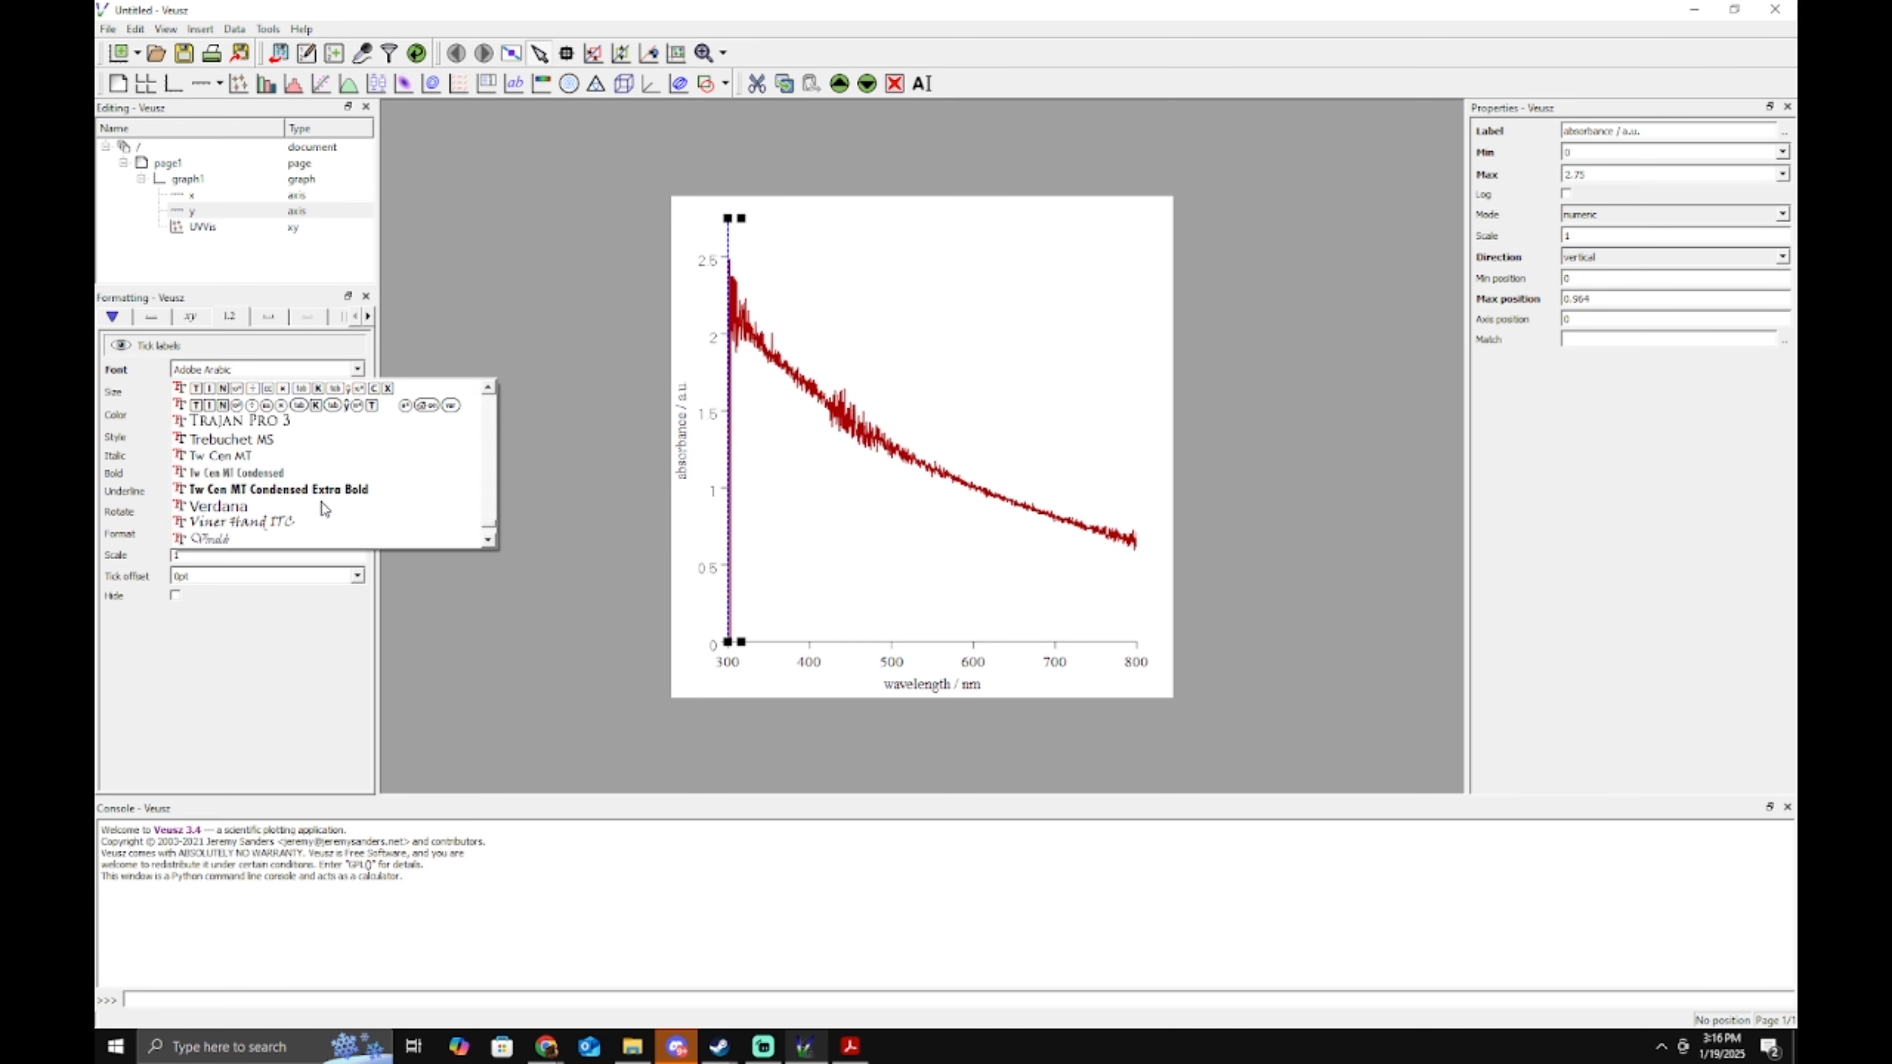
scroll(322, 509, up, 5)
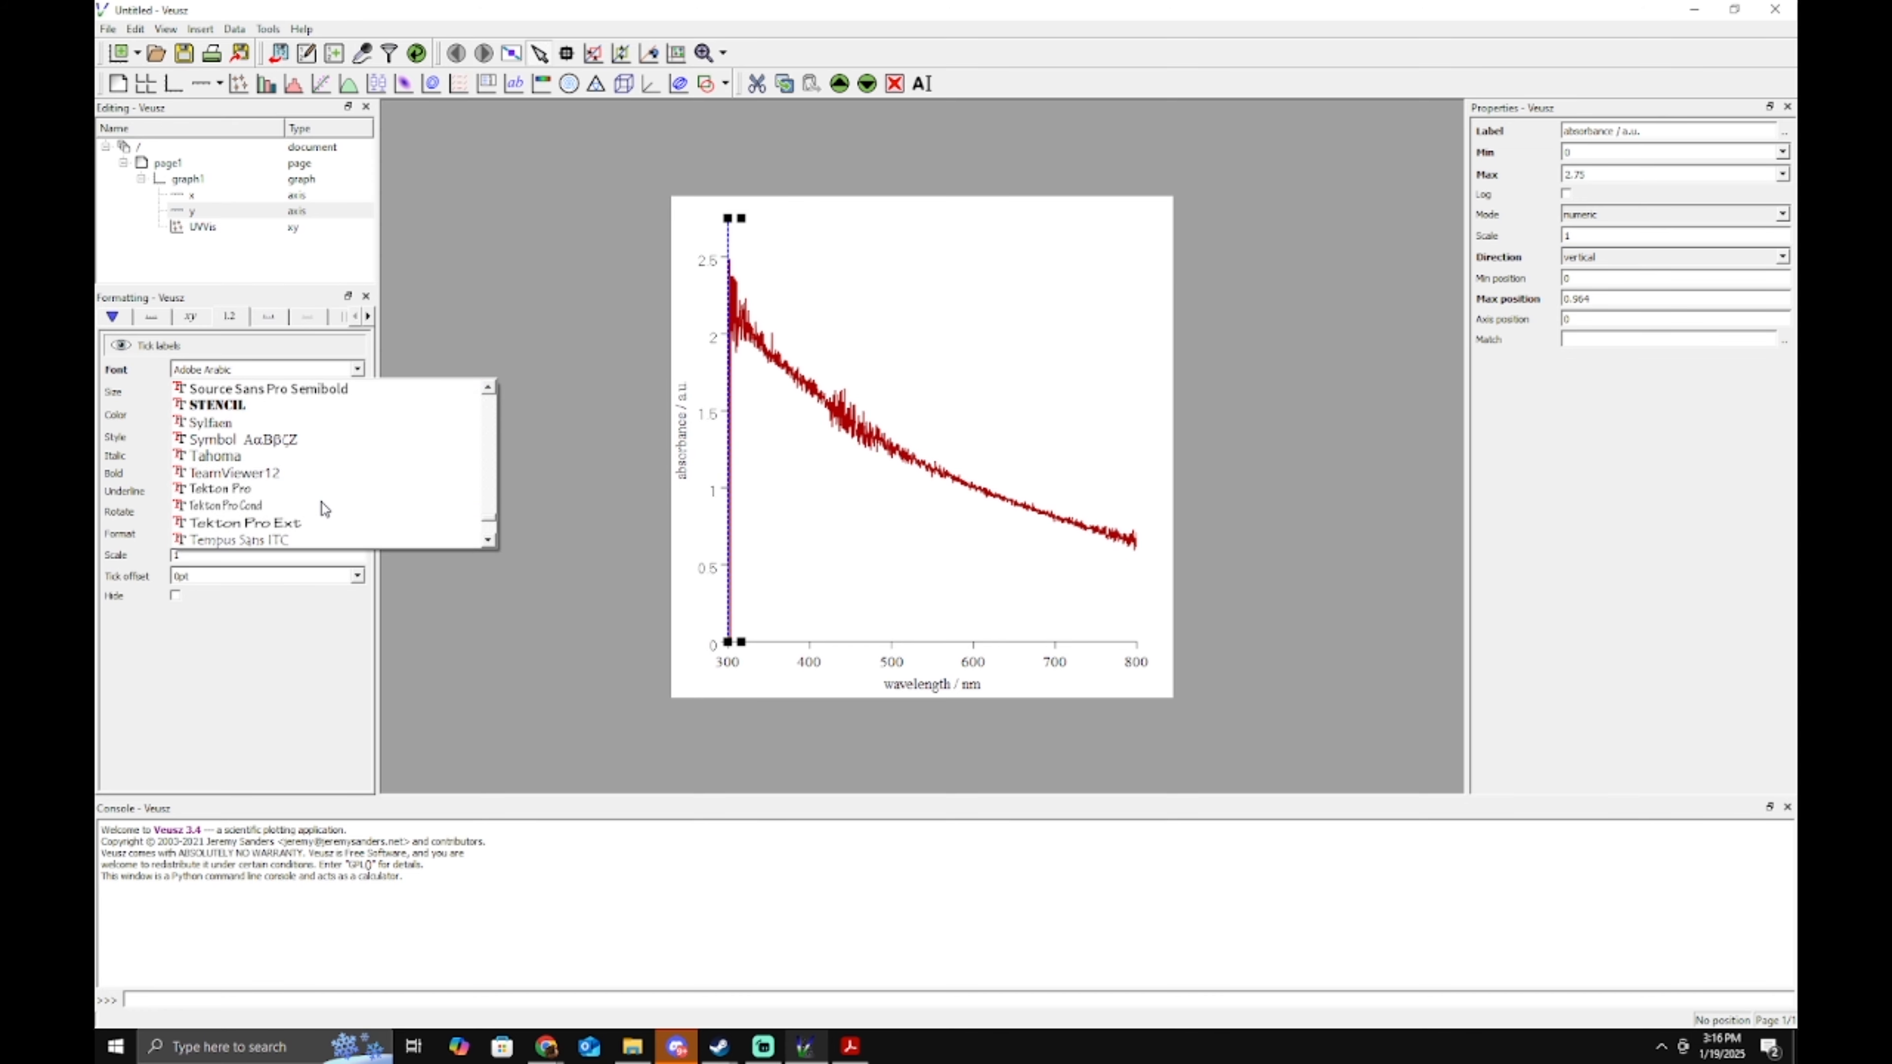
scroll(287, 469, up, 5)
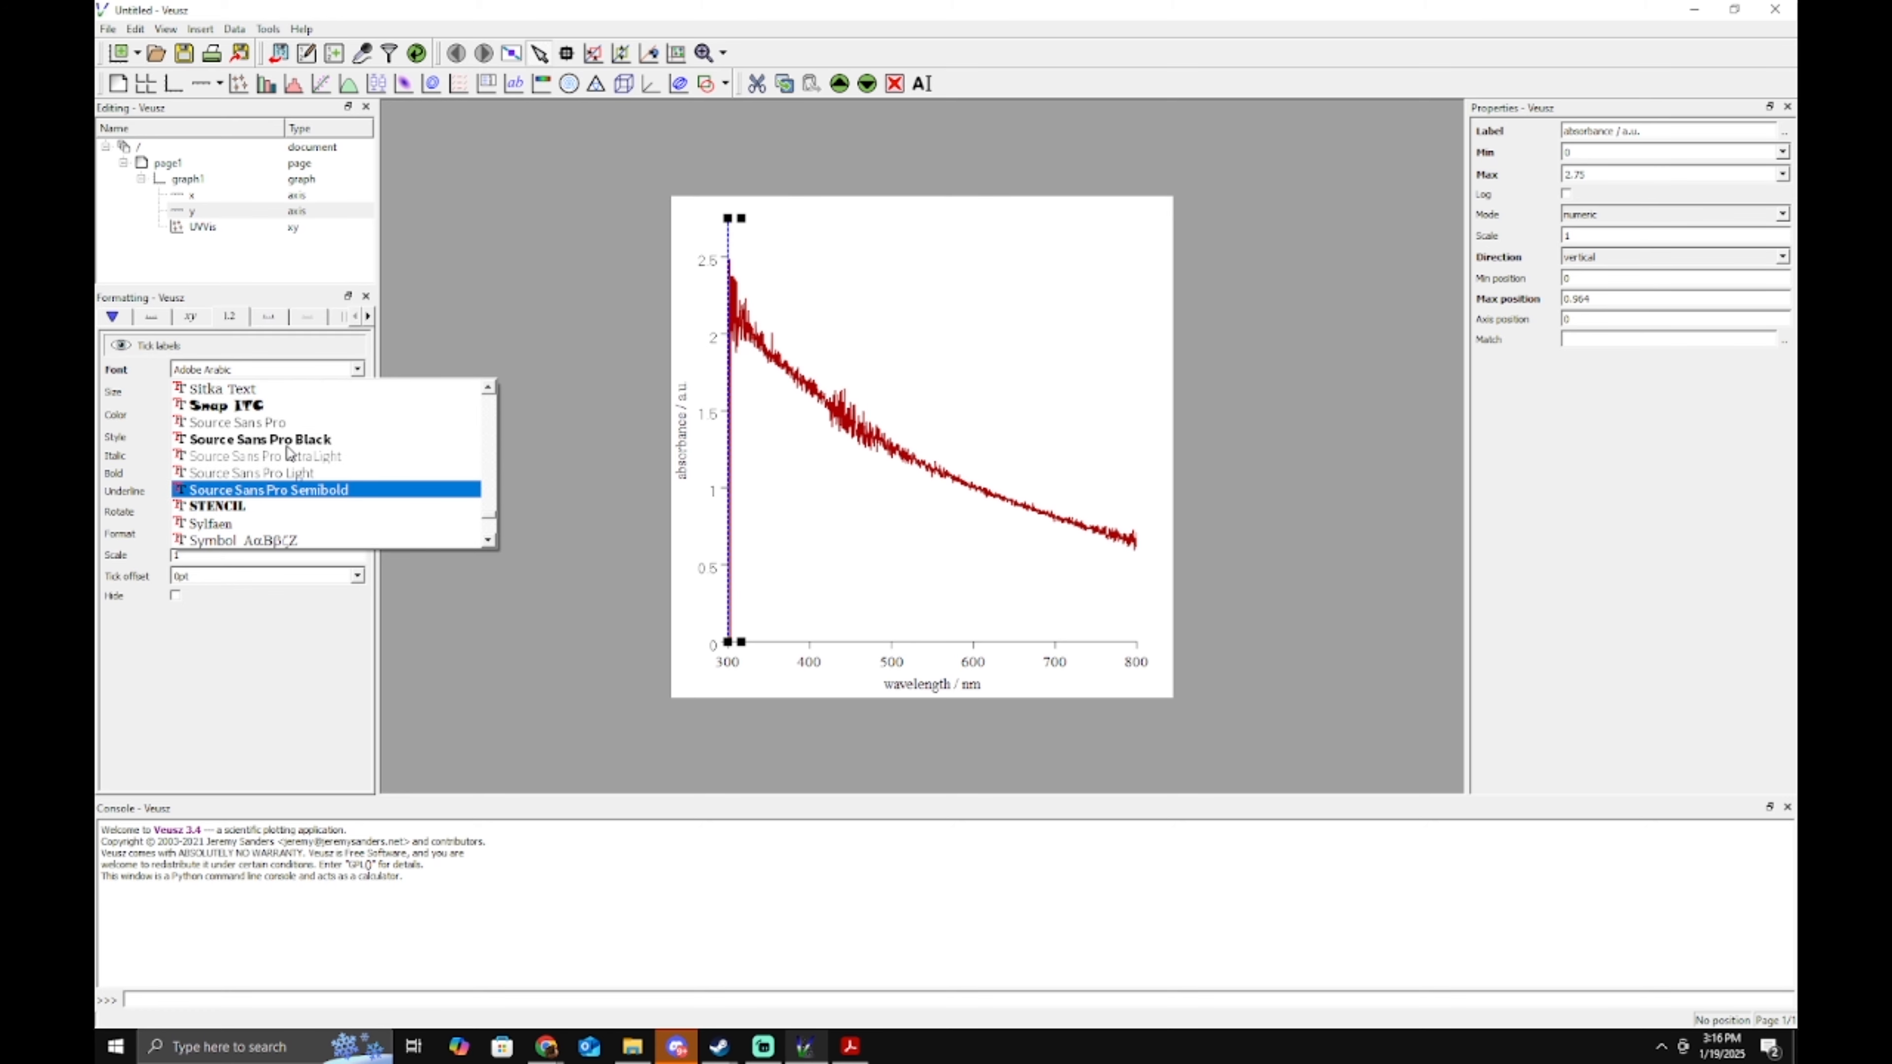
scroll(313, 452, up, 3)
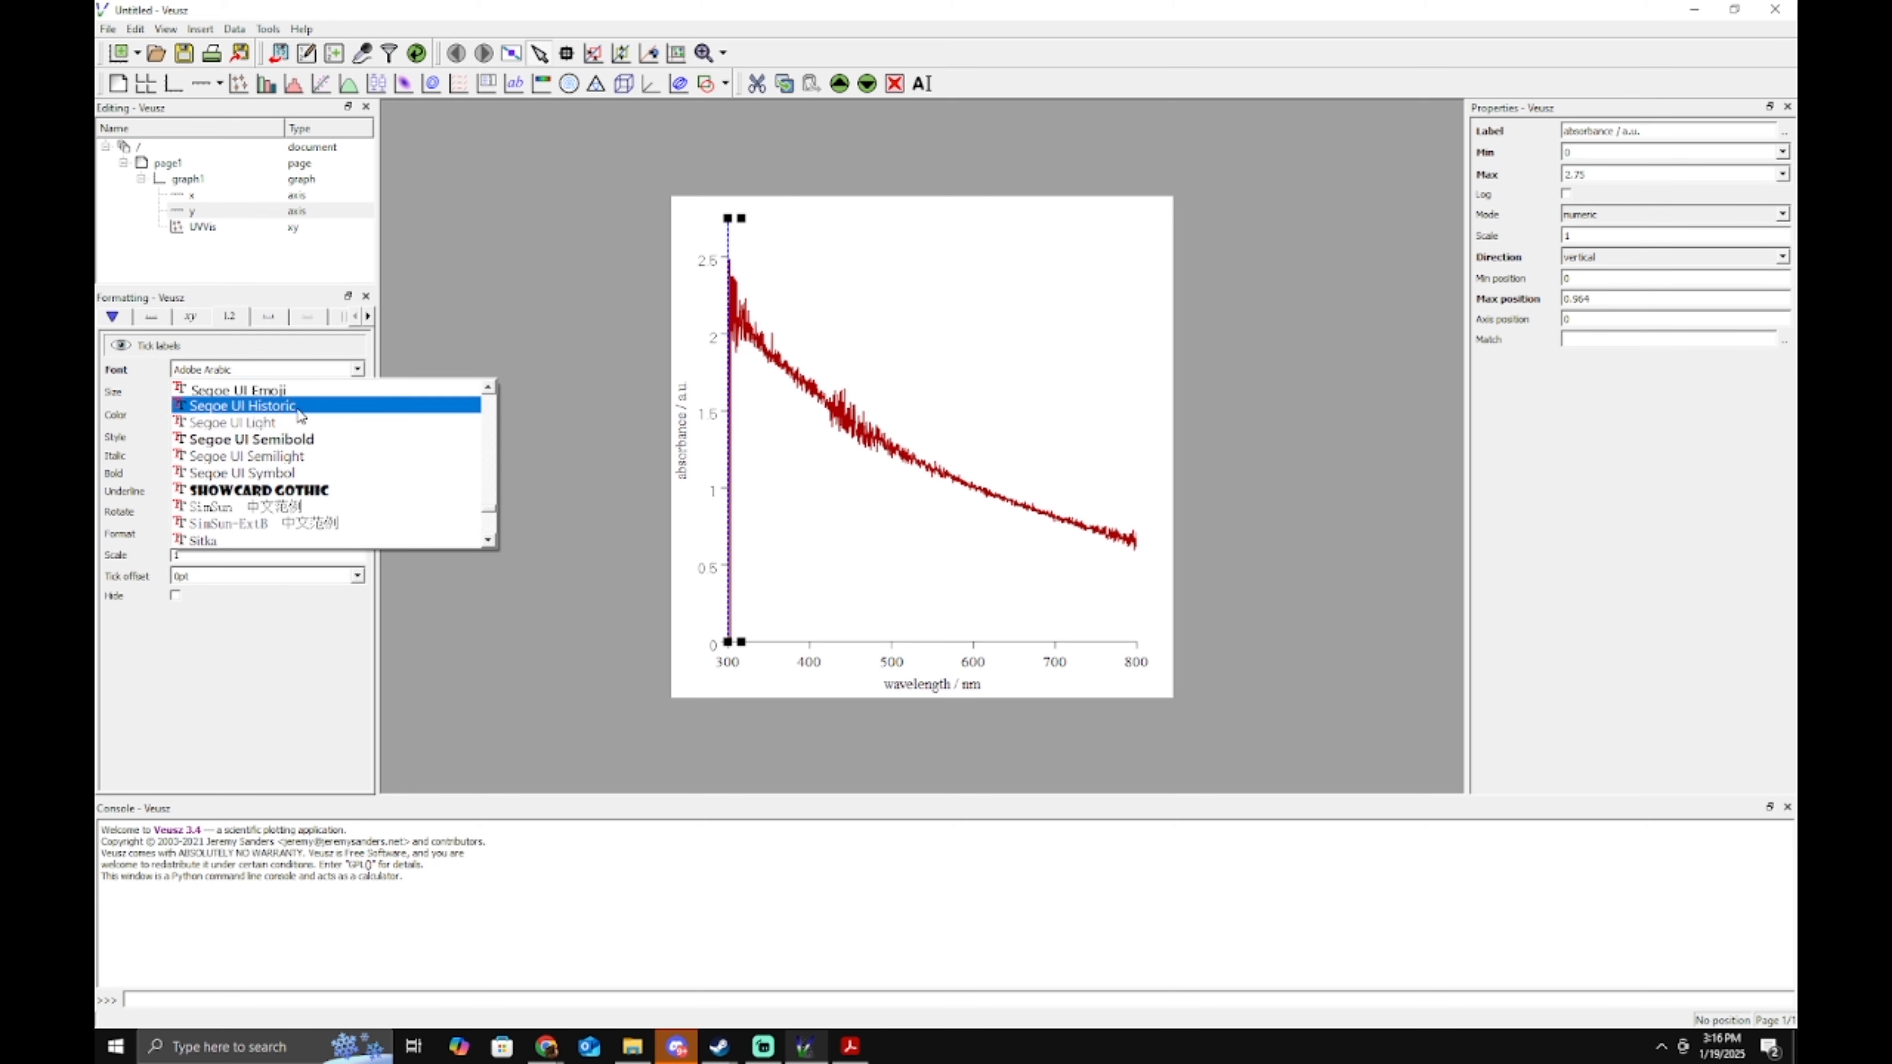
click(338, 454)
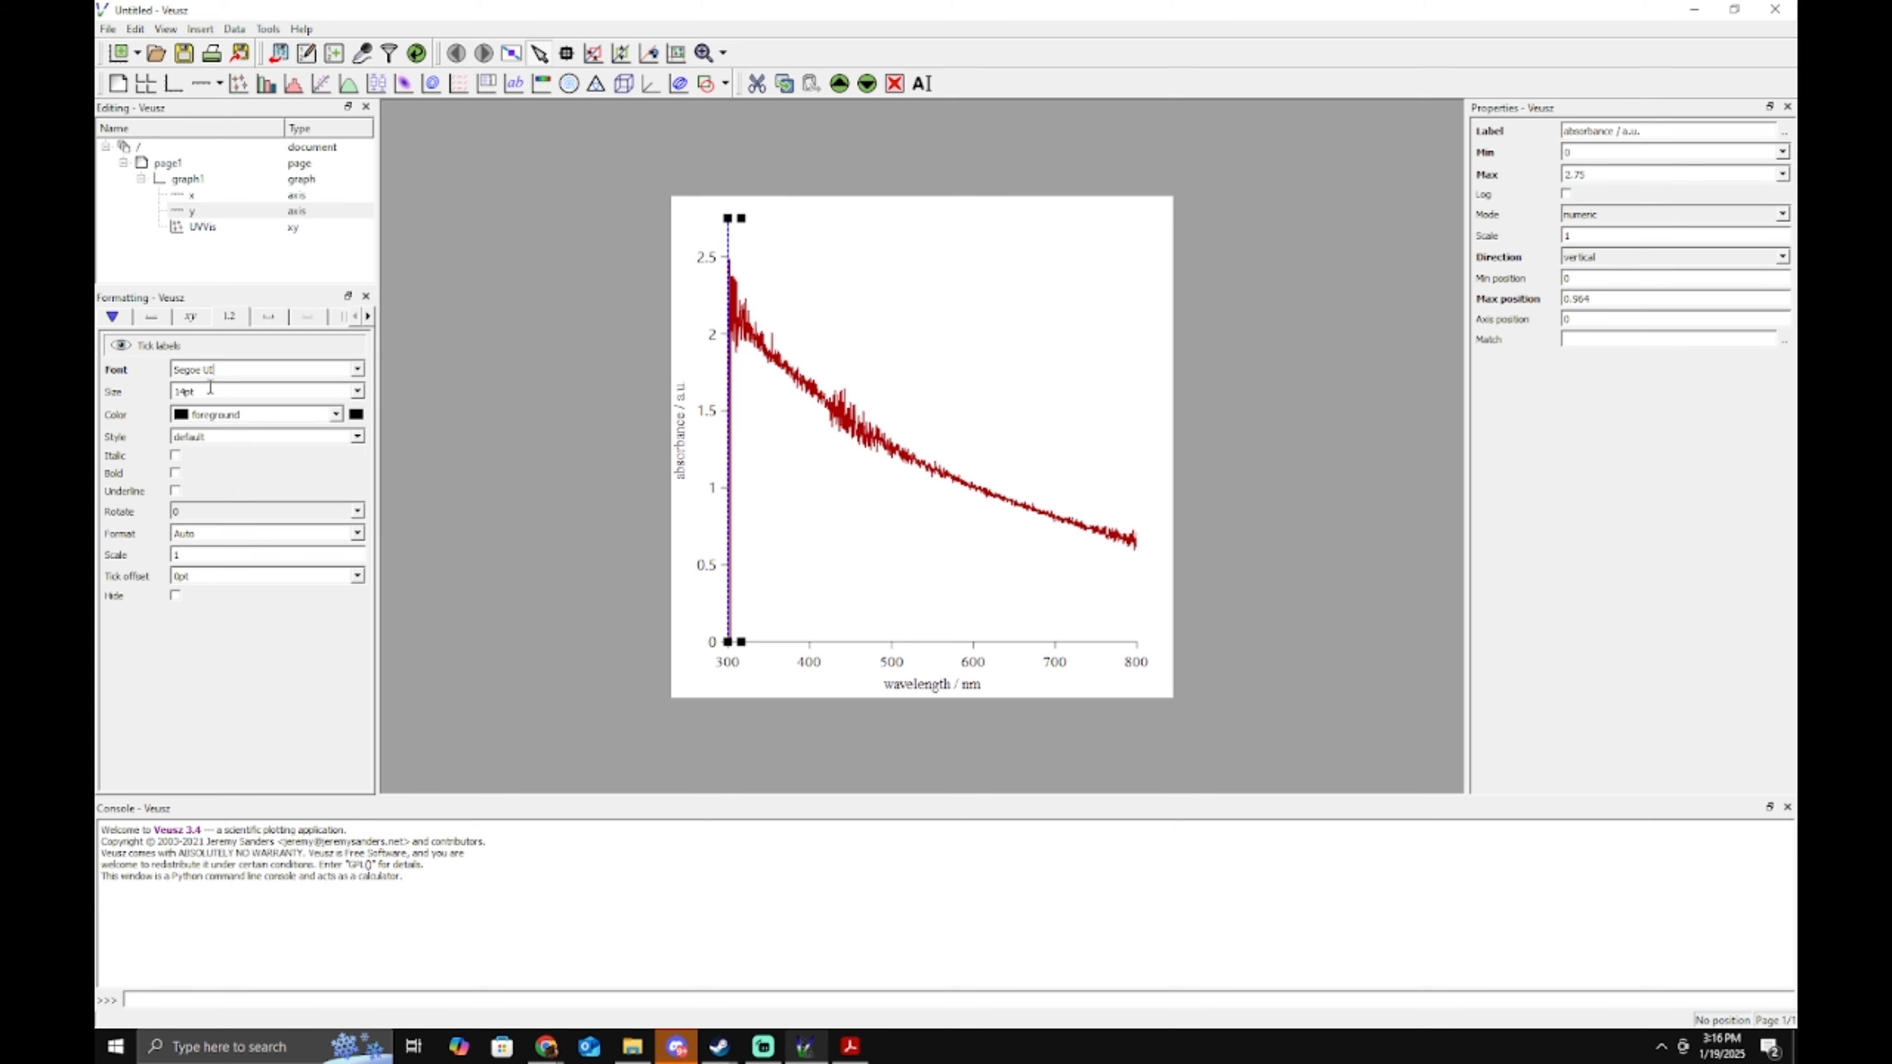
click(144, 371)
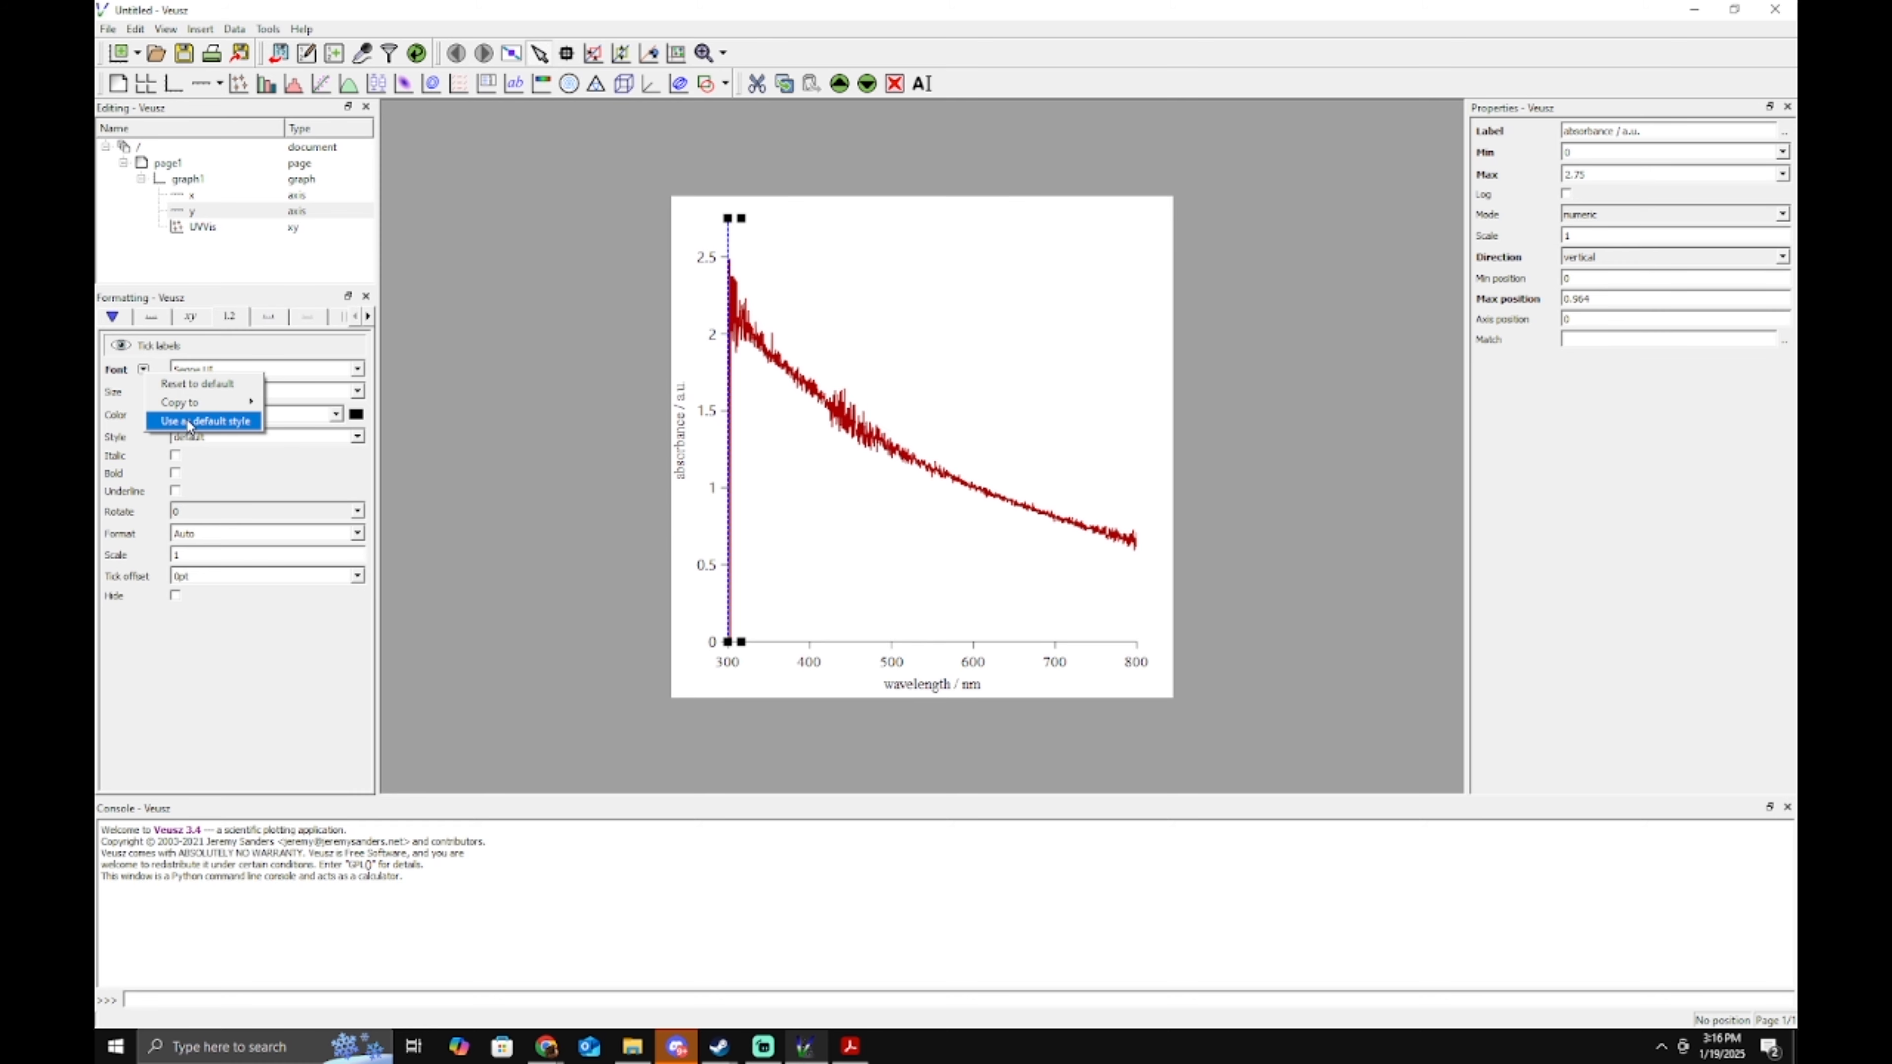
click(208, 422)
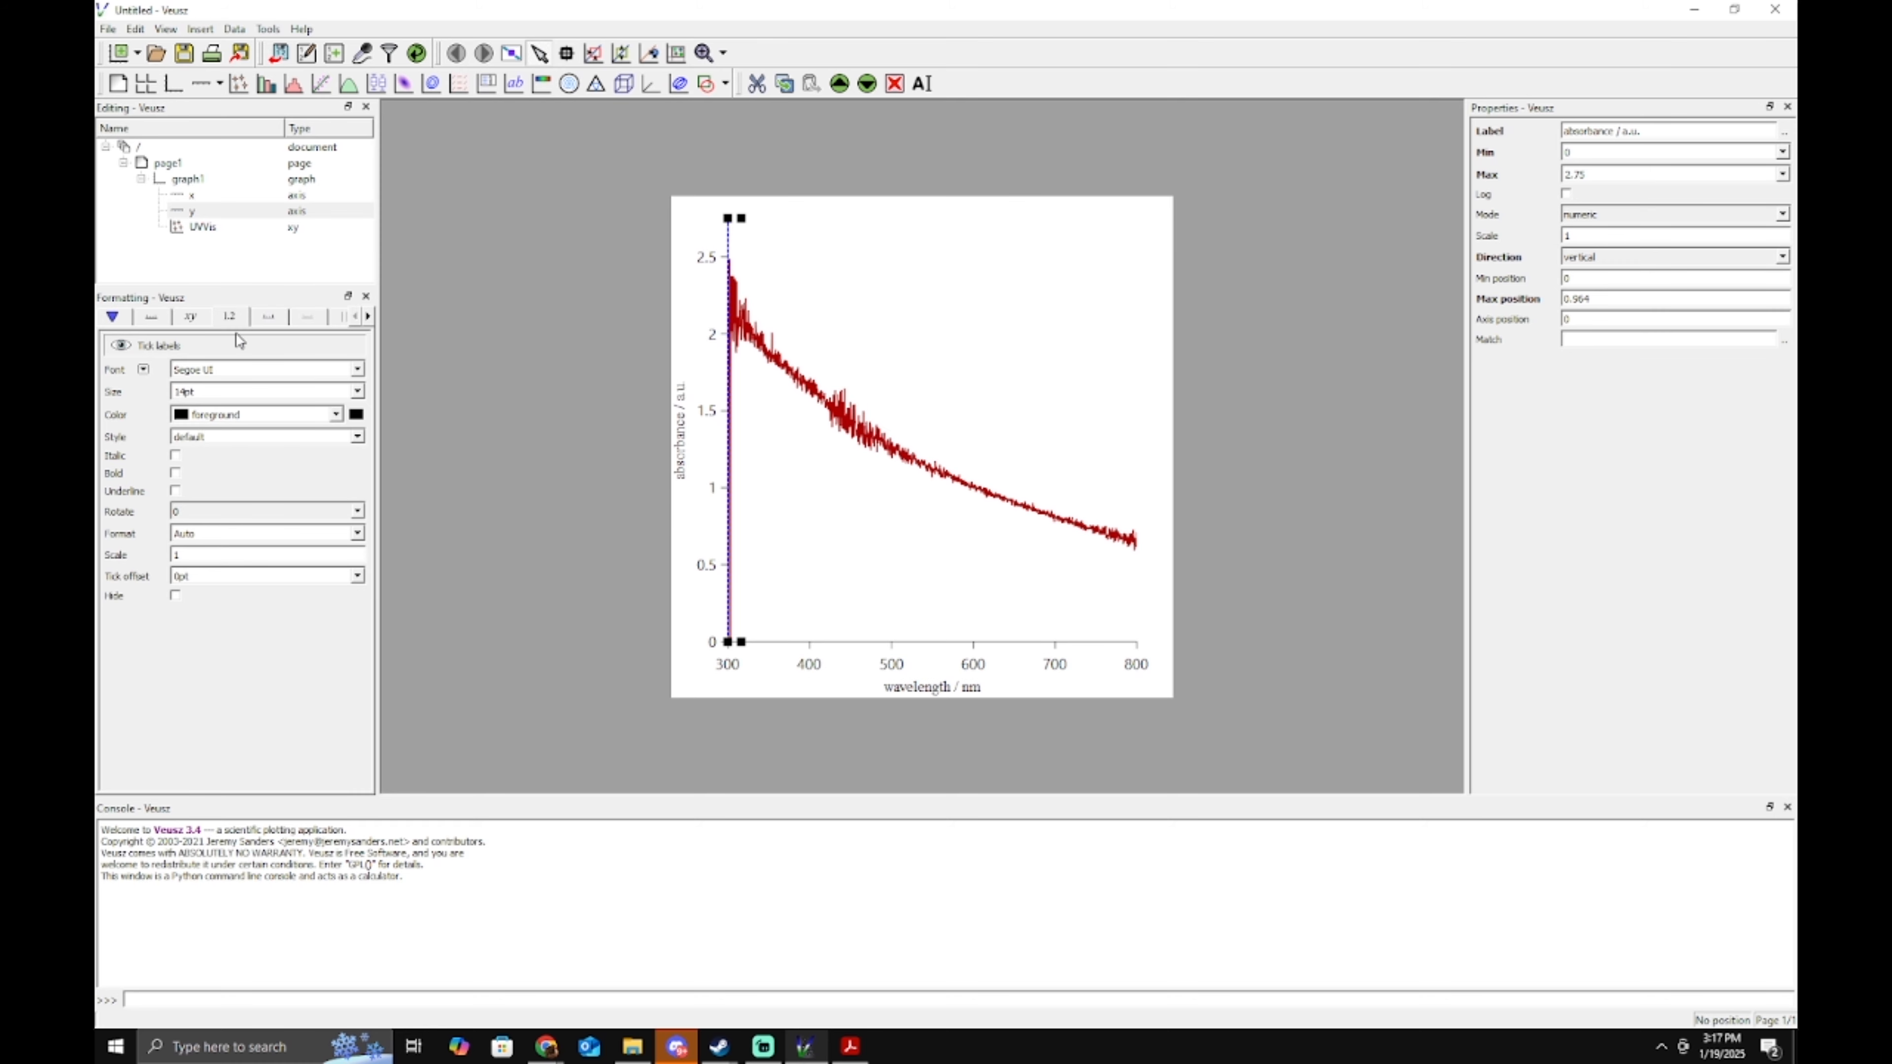
Set the axis label font to Segoe UI and save it as the default style.
click(191, 318)
double_click(236, 371)
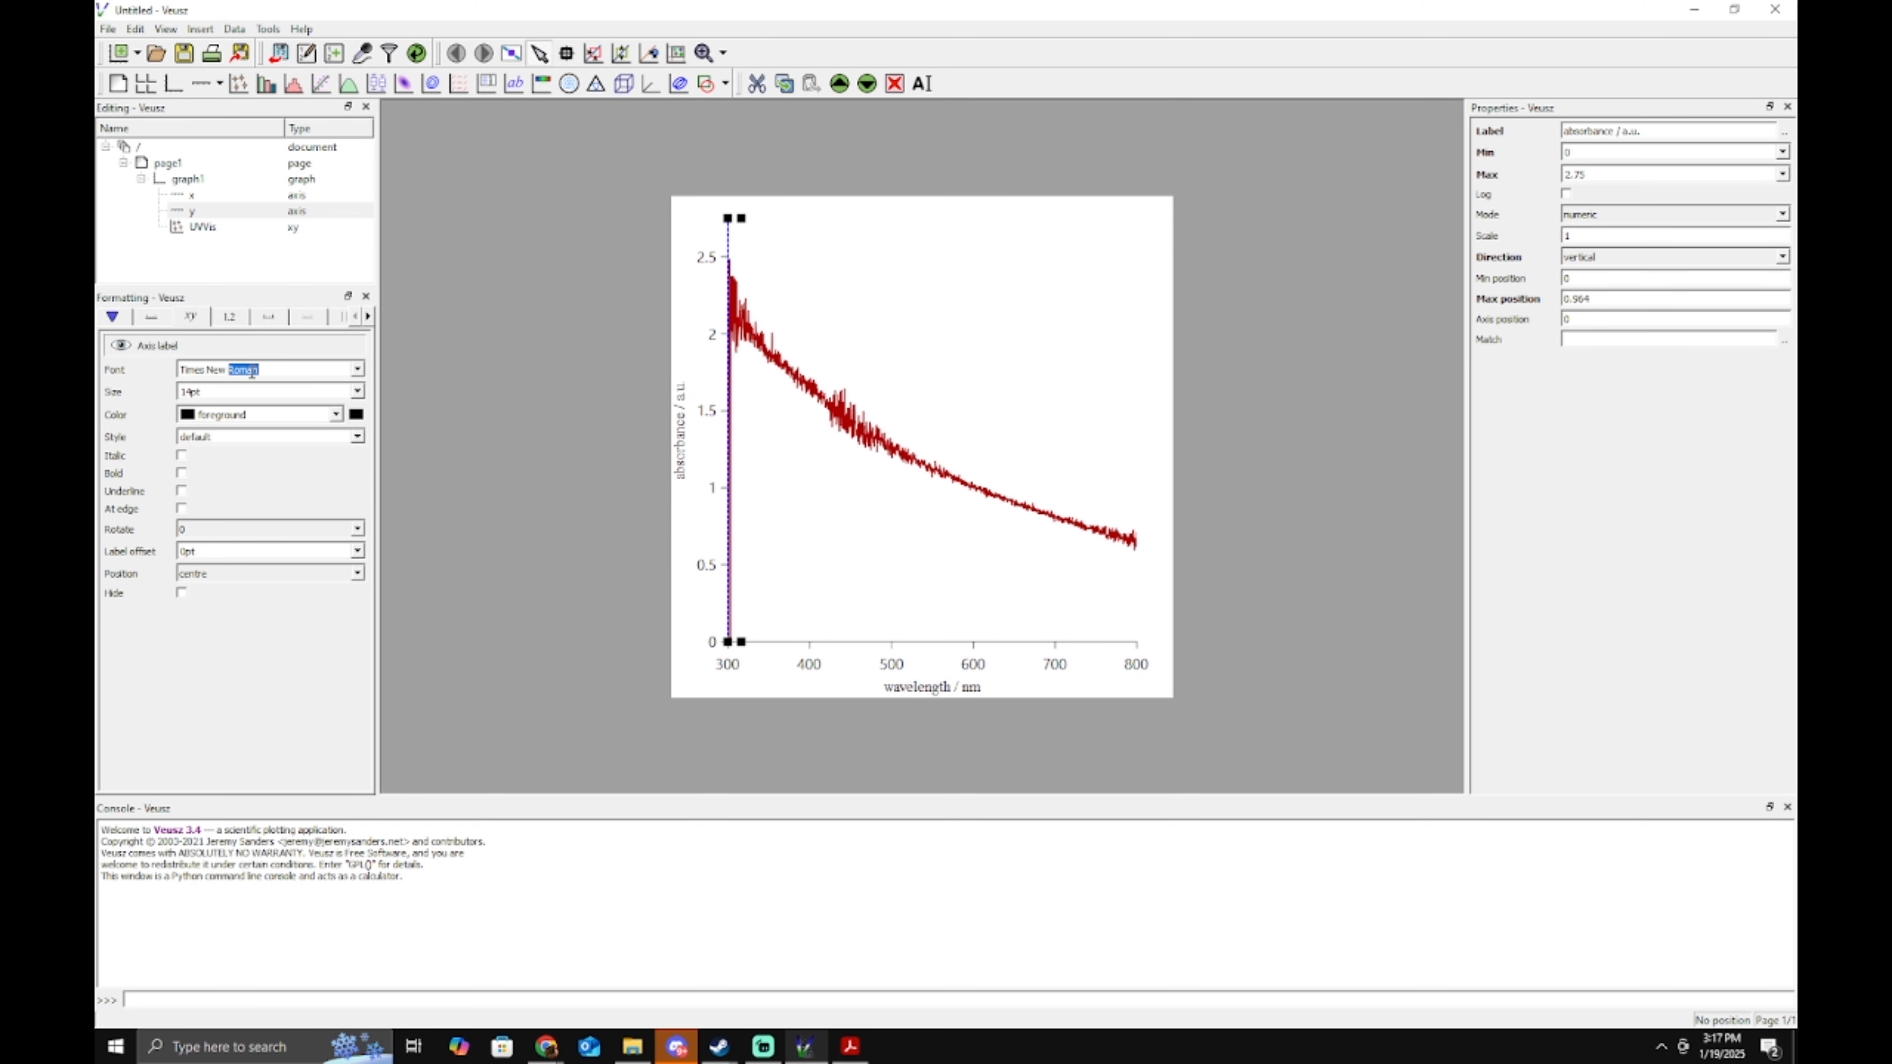
triple_click(252, 372)
text(segoe ui)
key(Return)
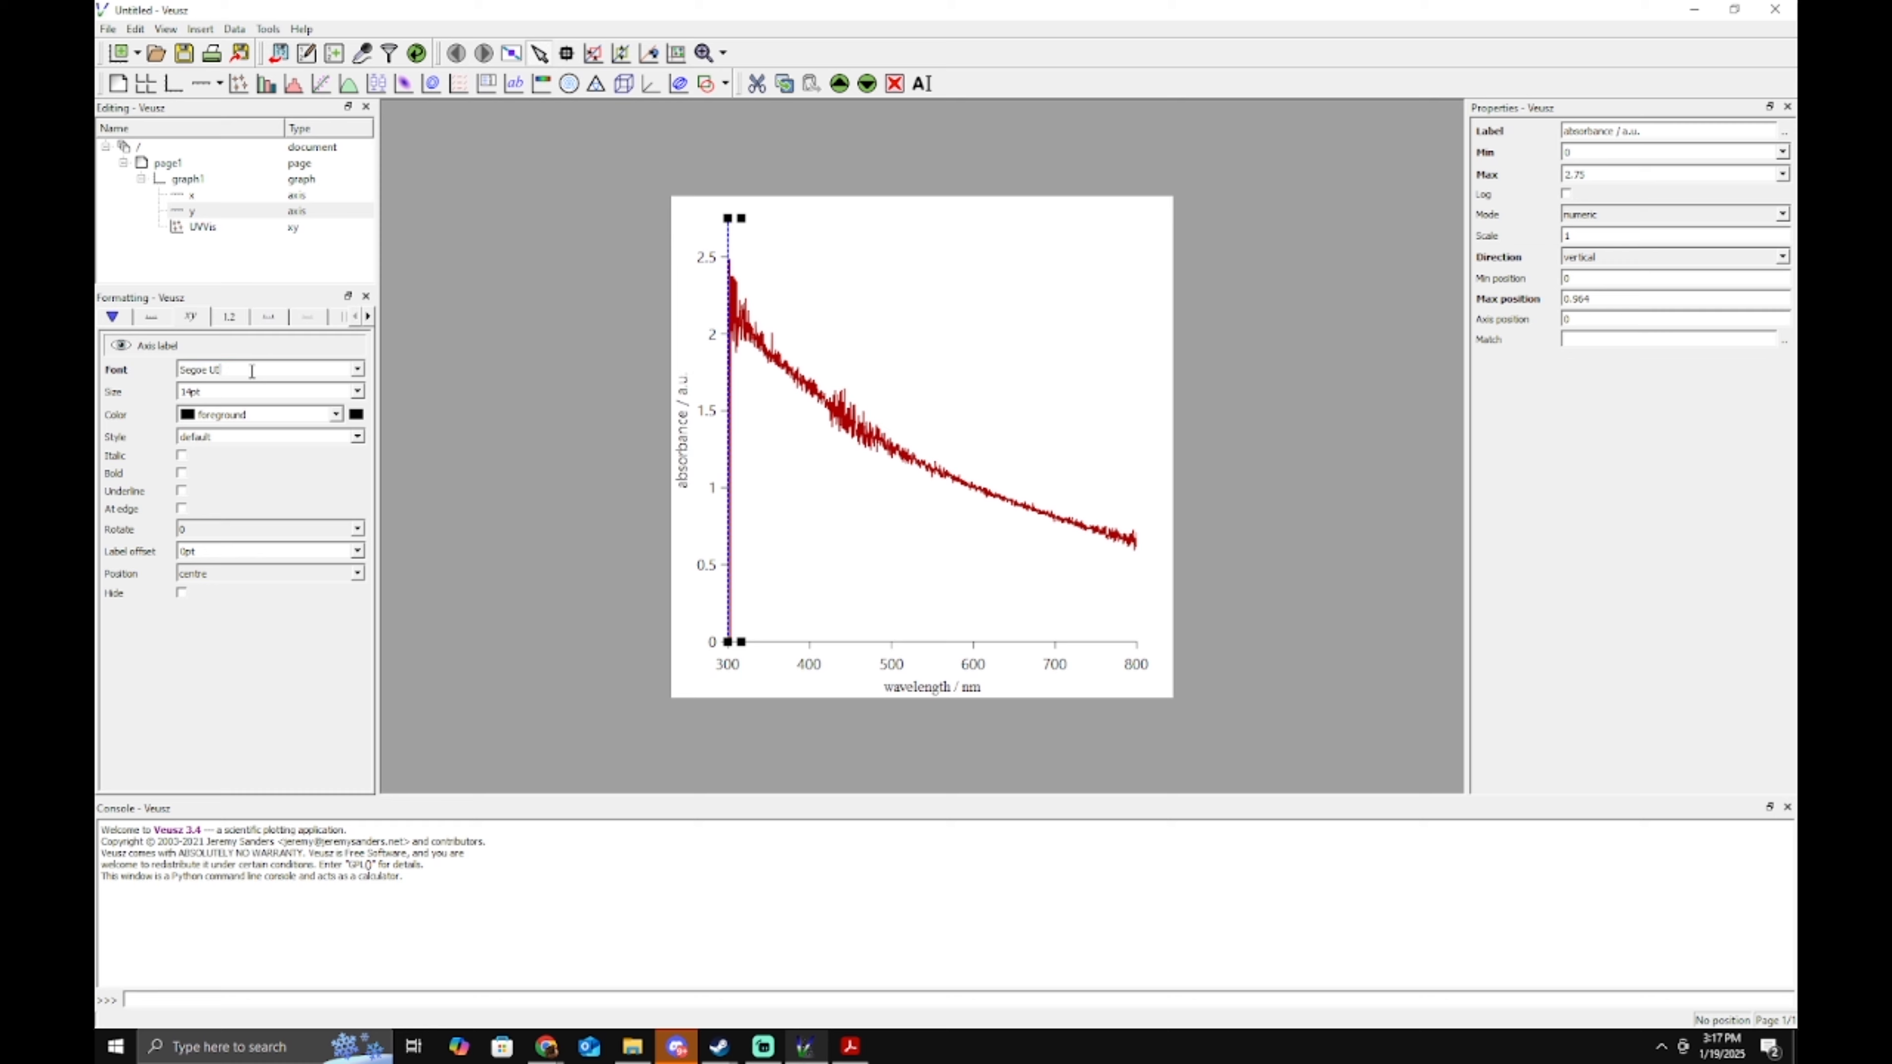
click(147, 369)
click(213, 420)
Change the y axis tick label format to %.1f.
click(226, 318)
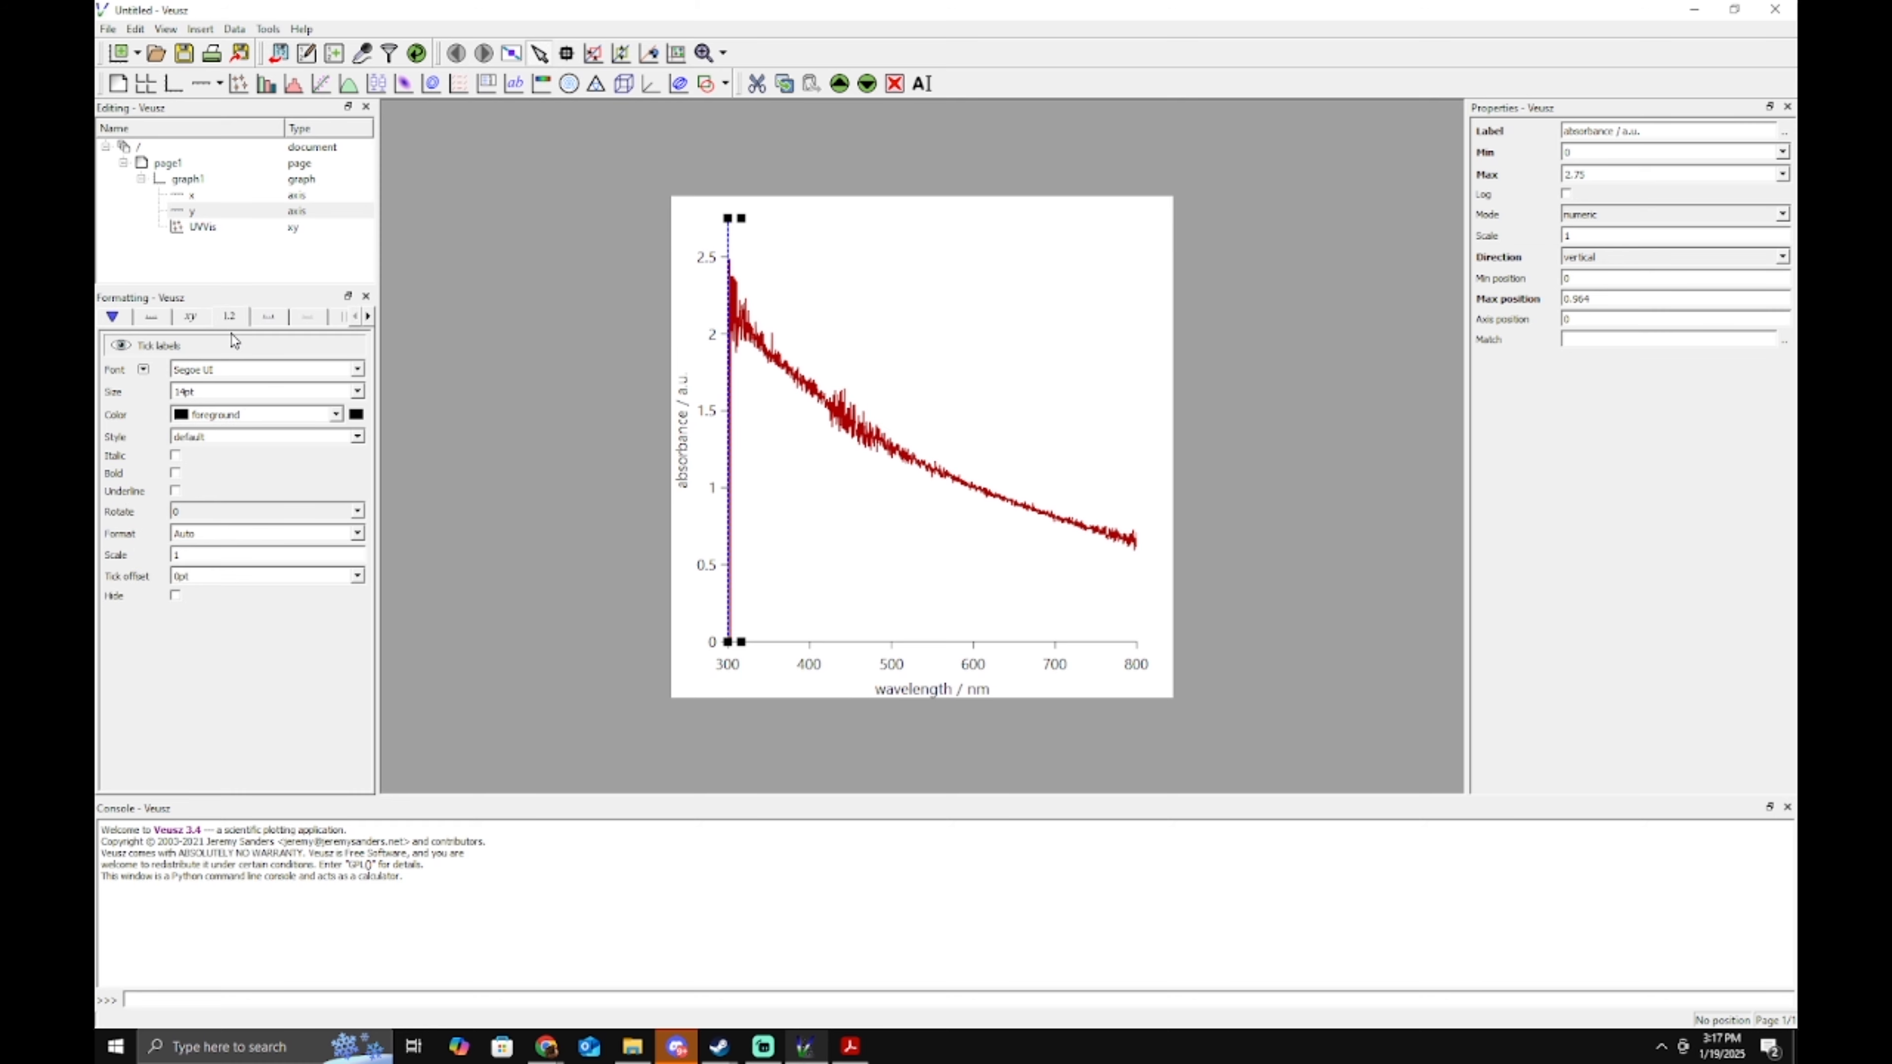
click(207, 536)
key(Down)
key(Down)
key(Down)
key(Down)
key(Down)
click(738, 361)
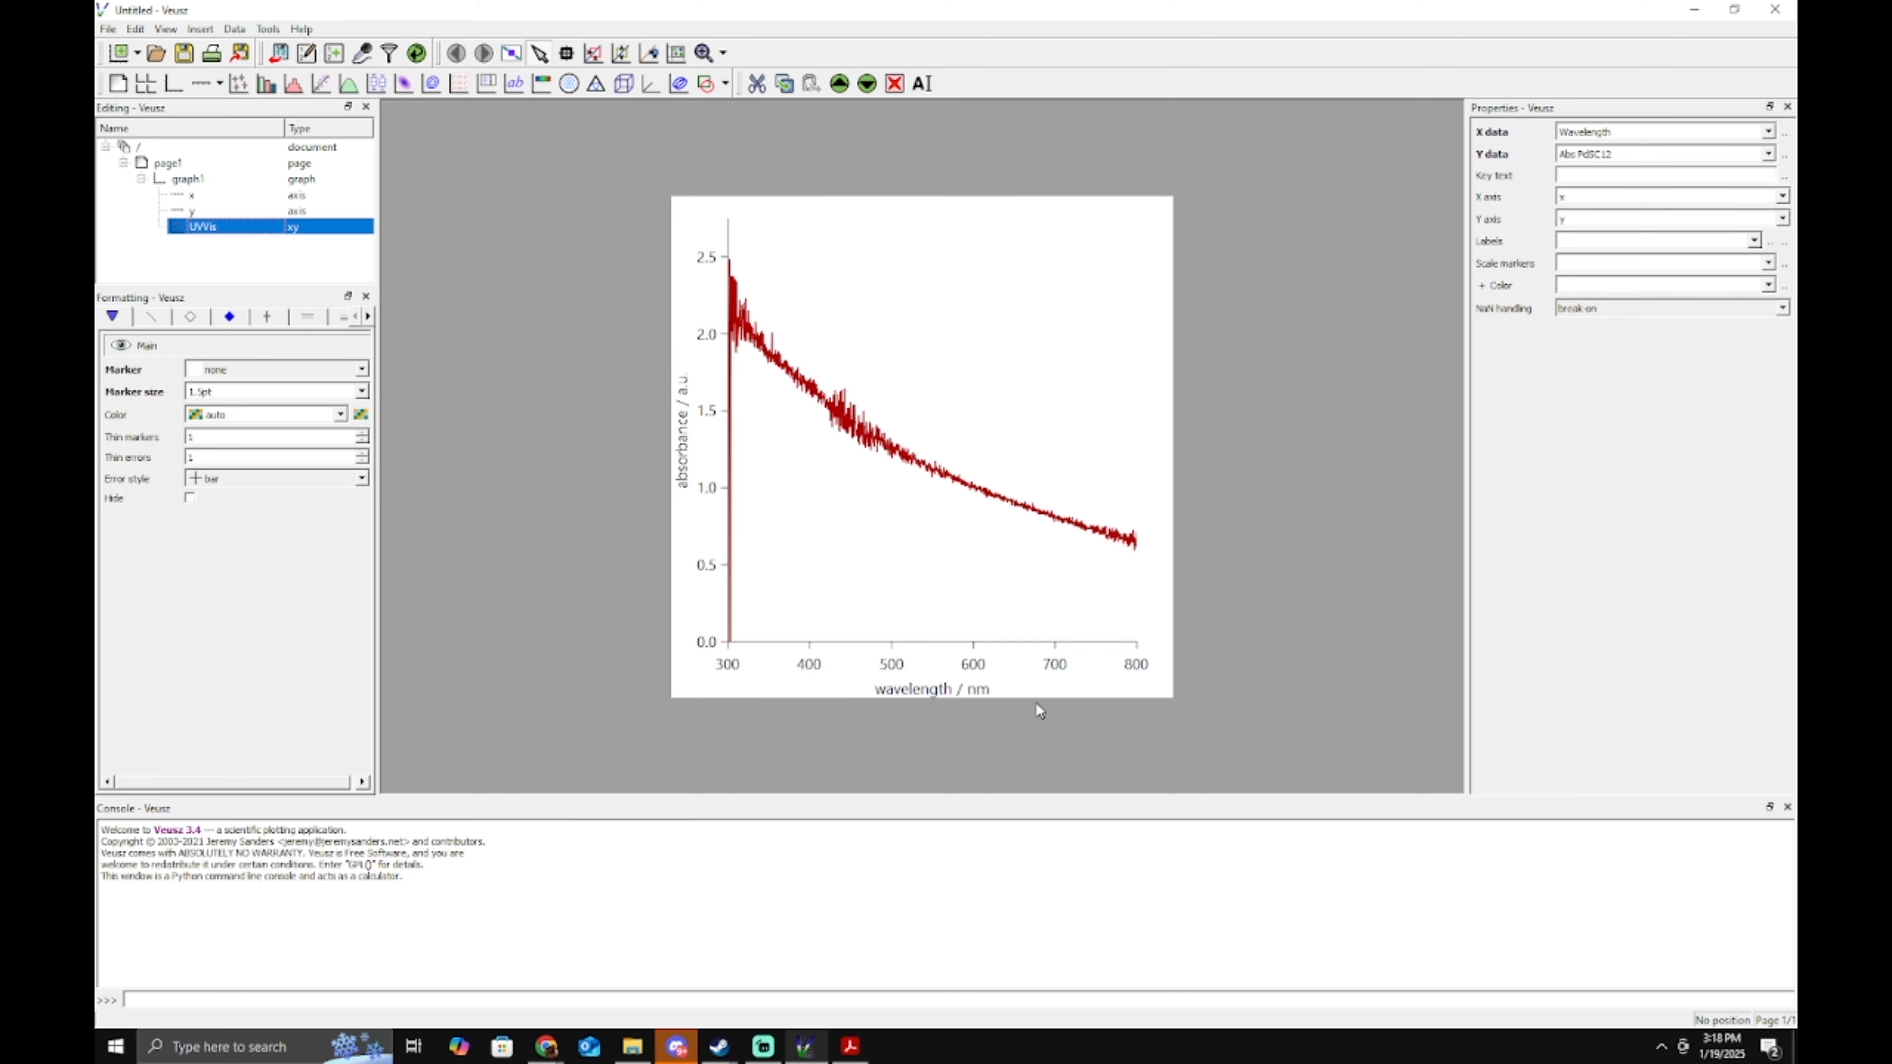
Set the export destination to export.png in the OneDrive folder.
click(108, 28)
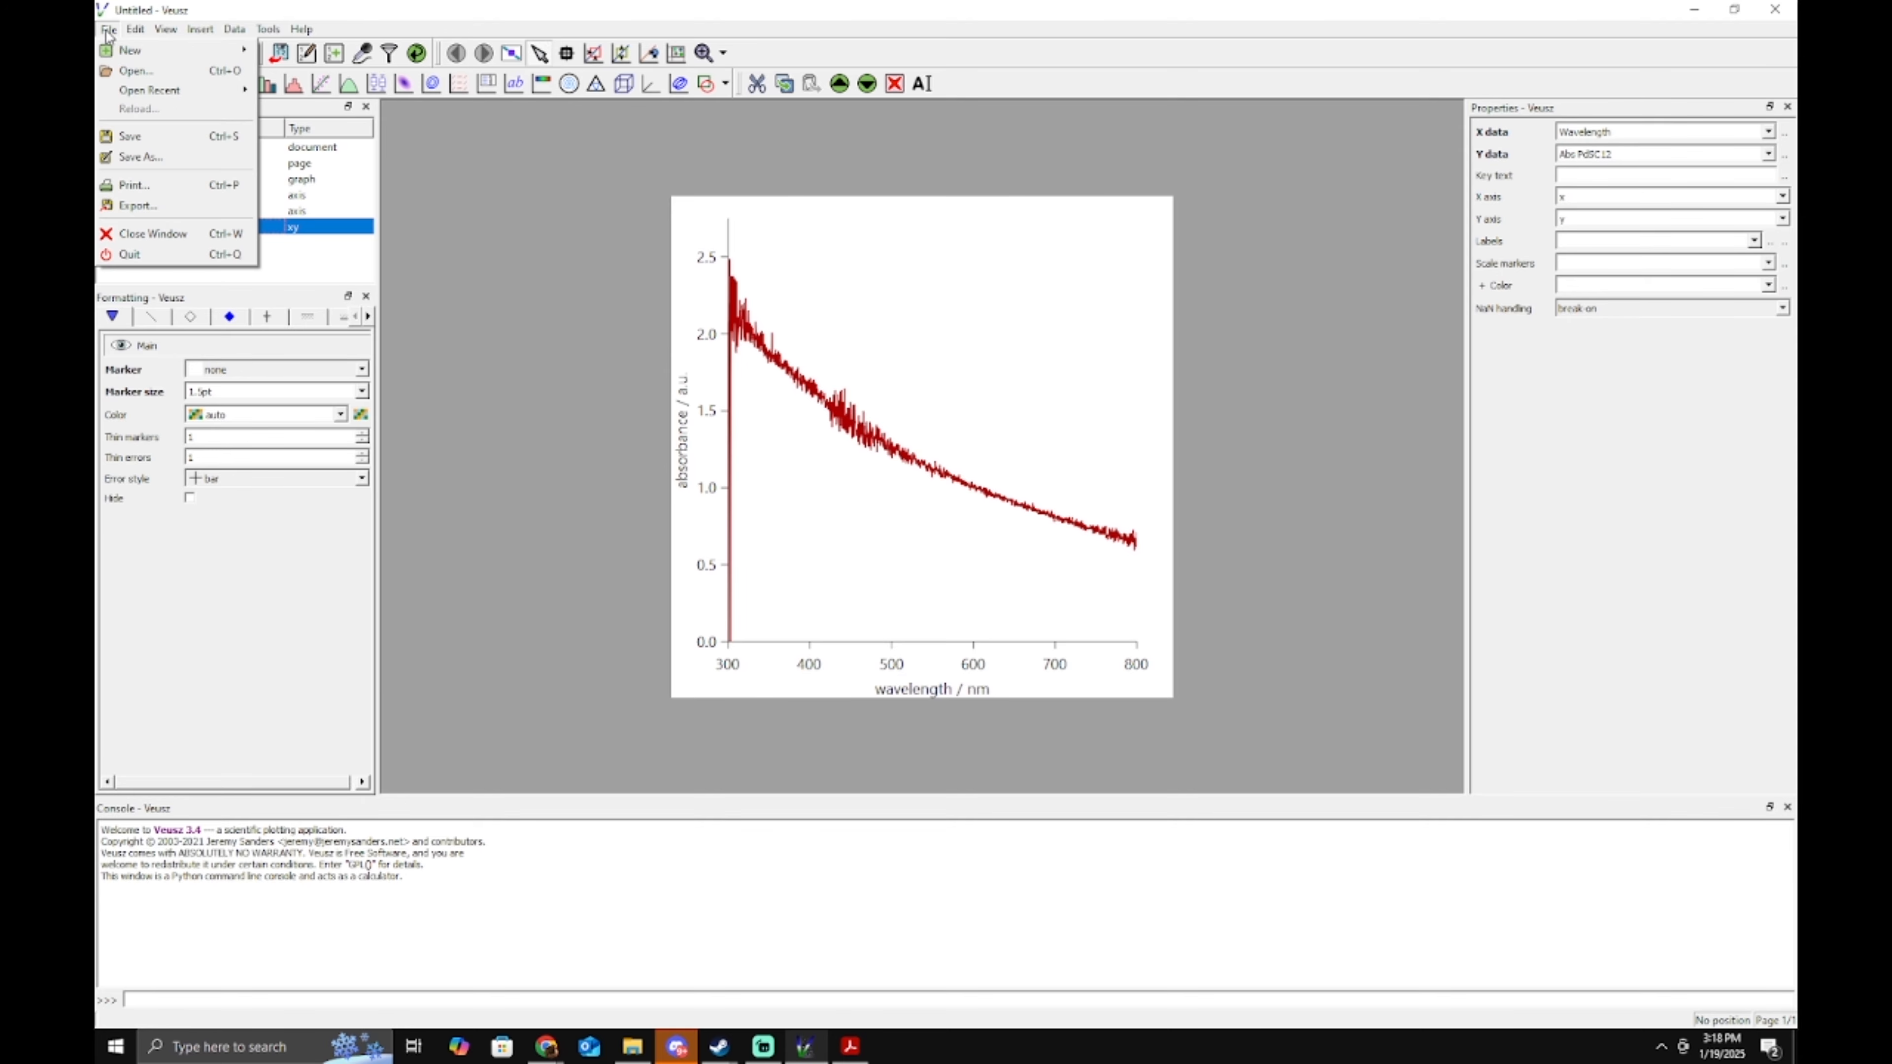
click(186, 205)
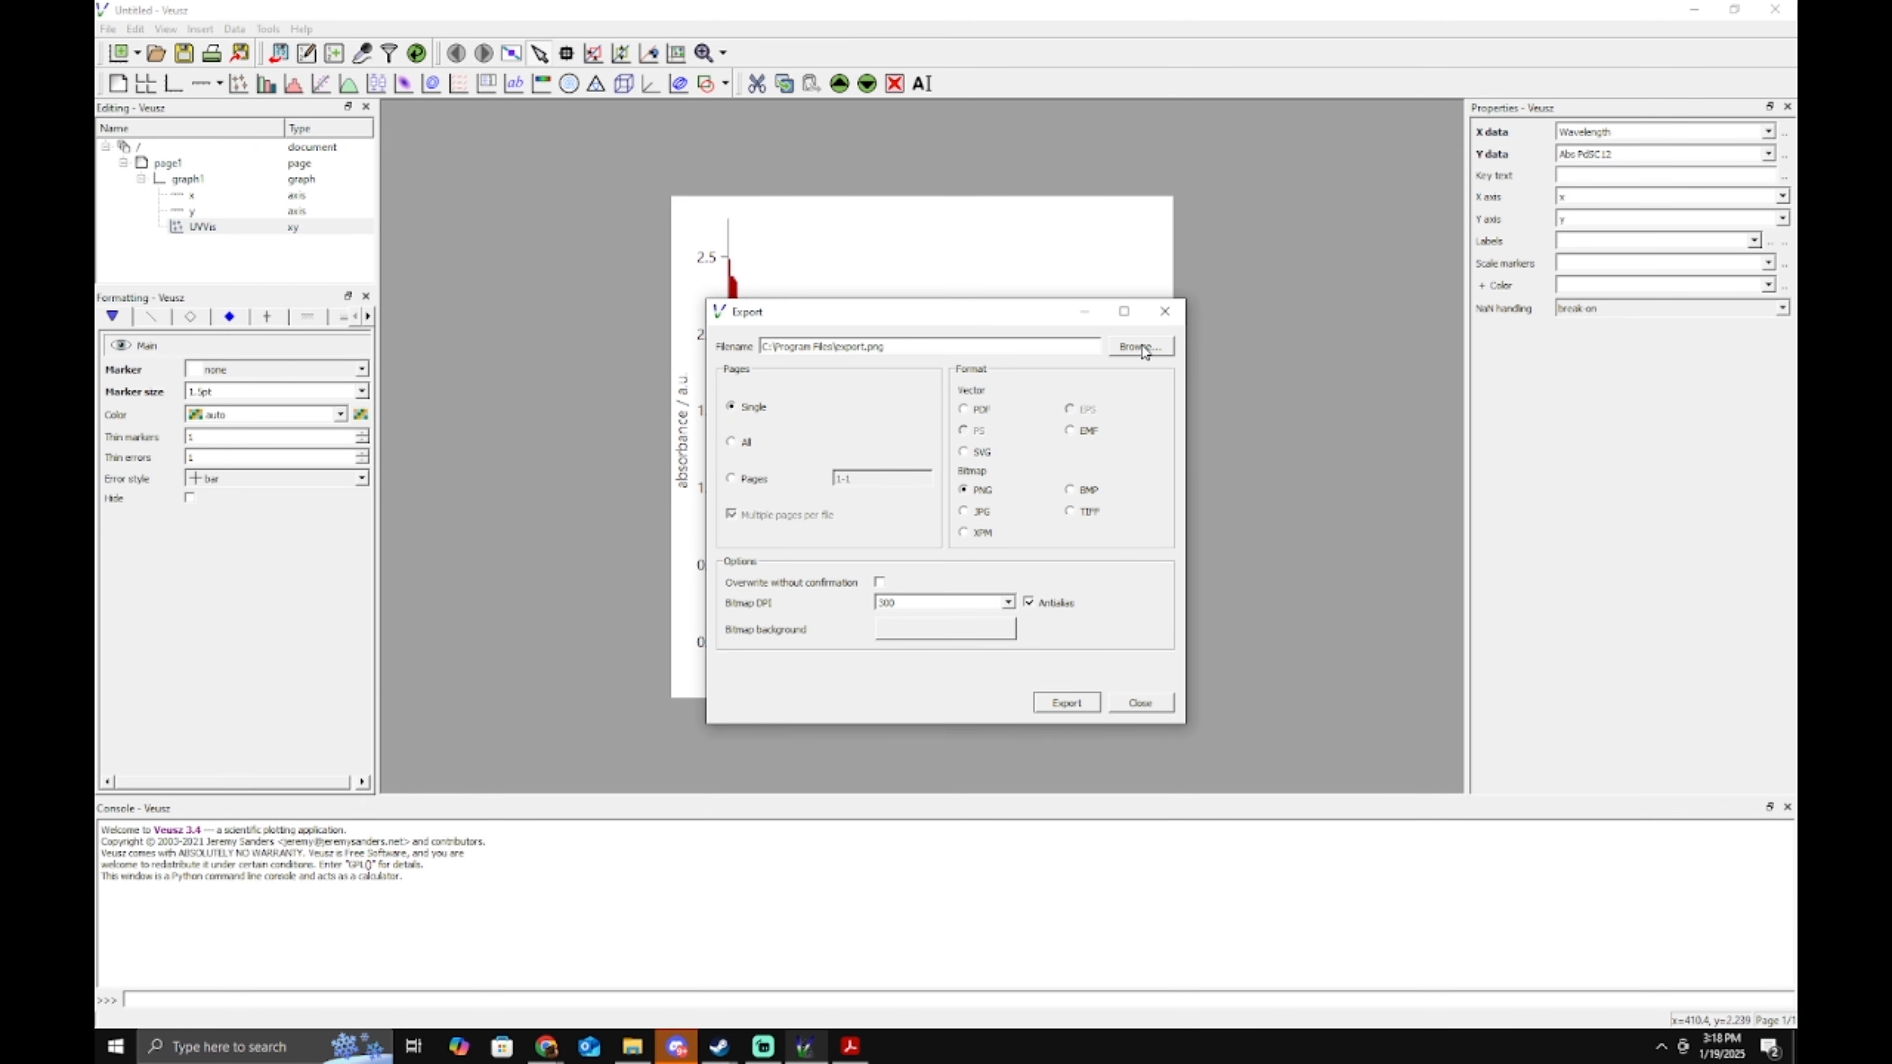
click(1140, 346)
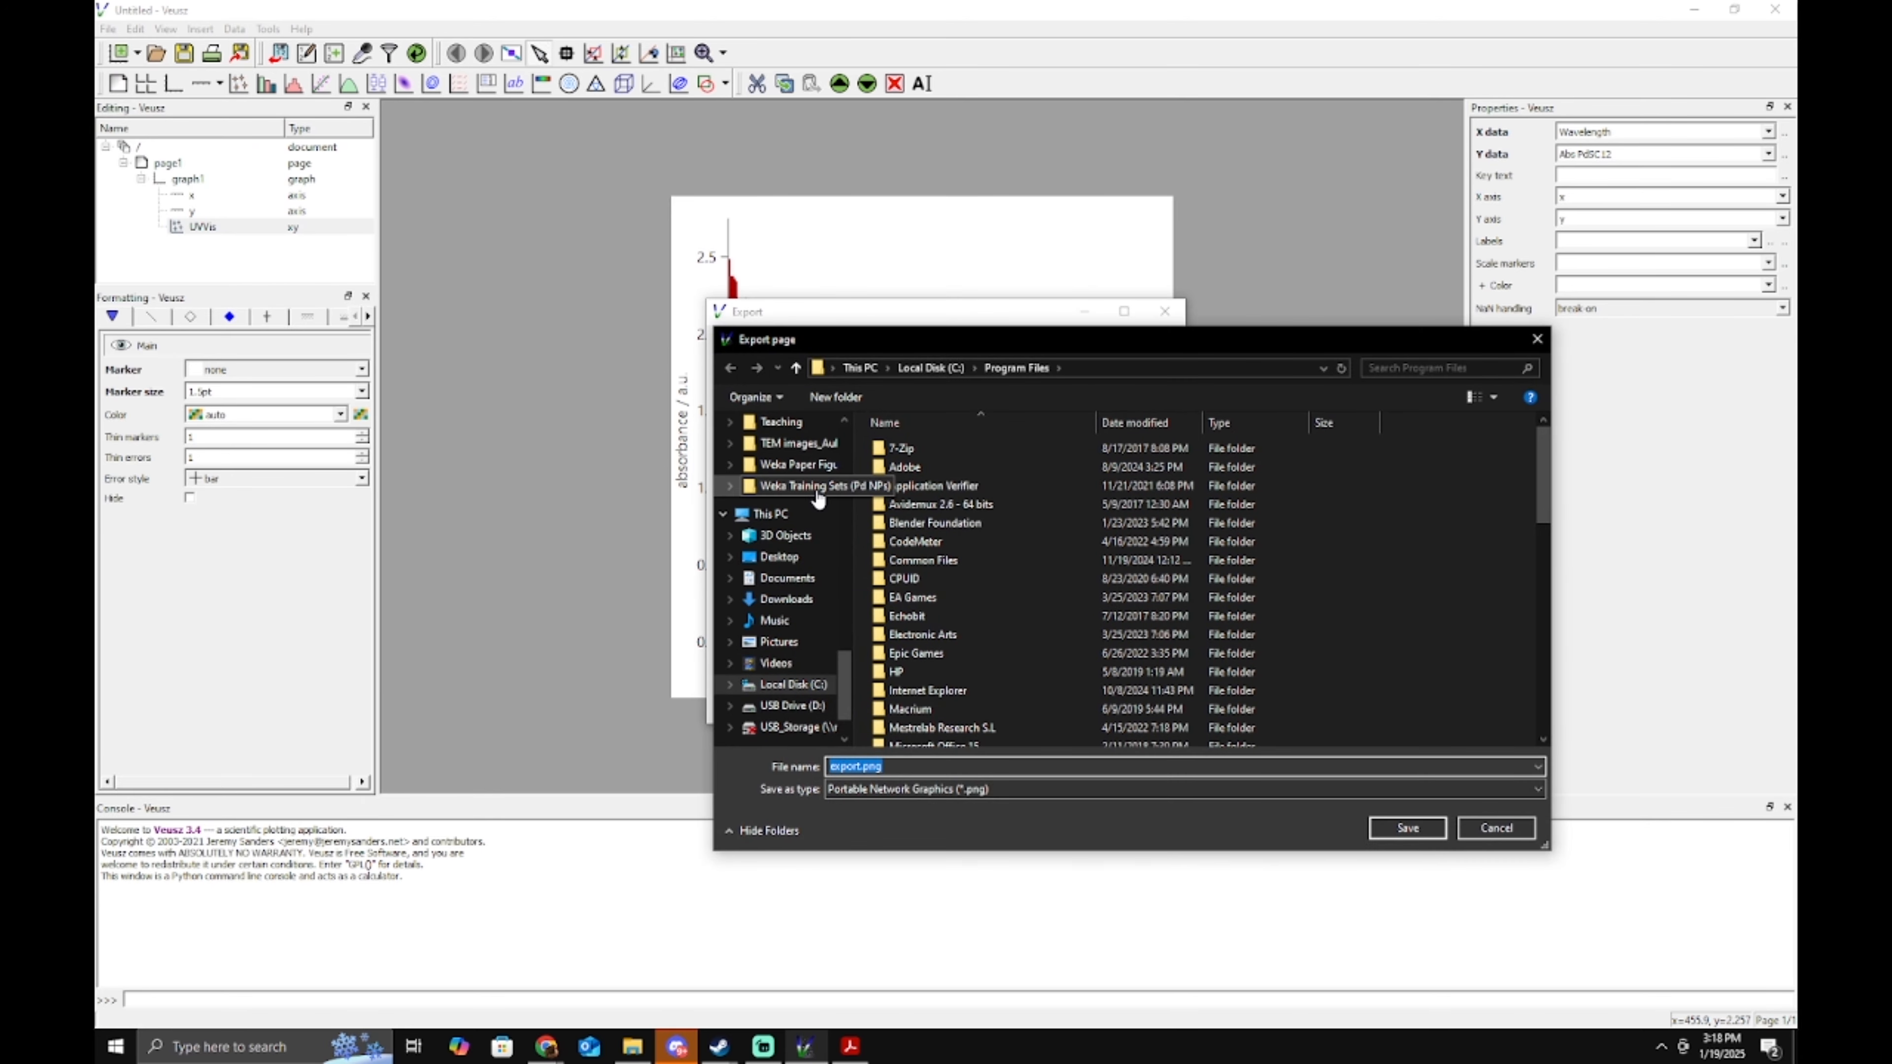
scroll(832, 519, up, 10)
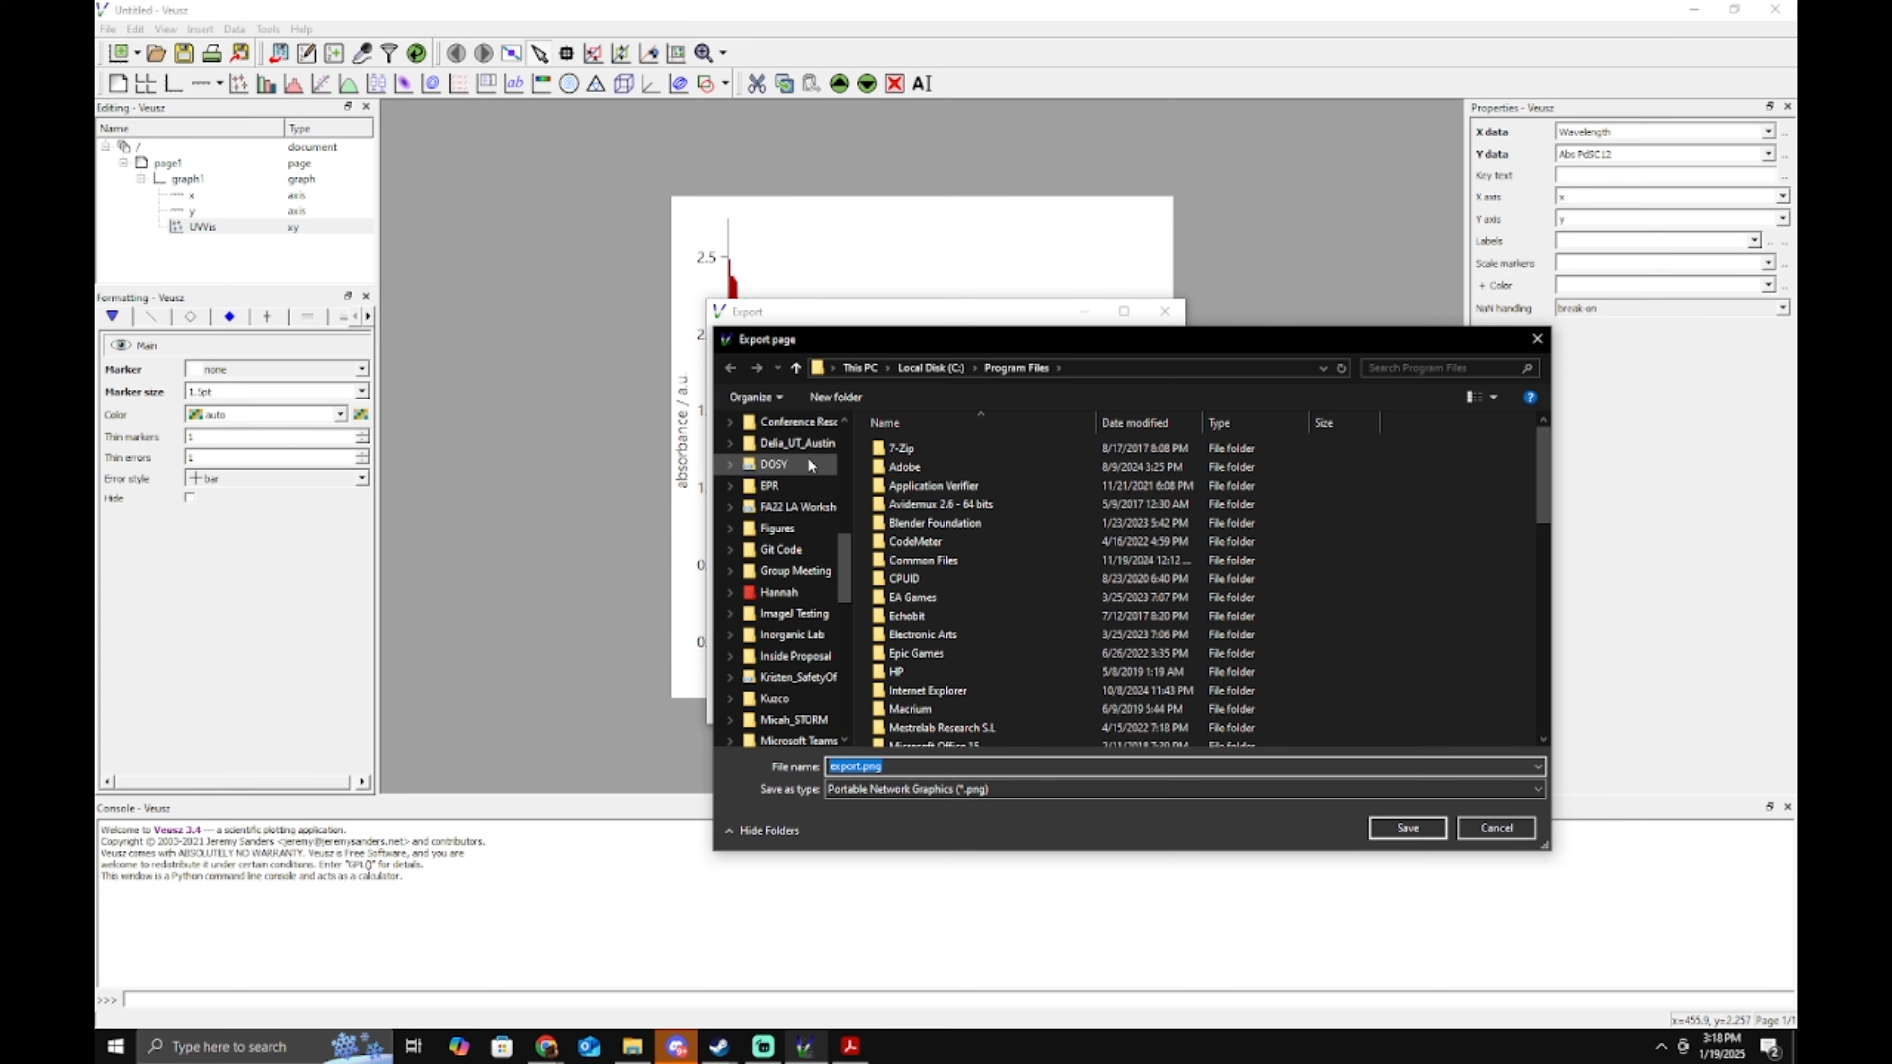
scroll(806, 477, up, 3)
click(793, 457)
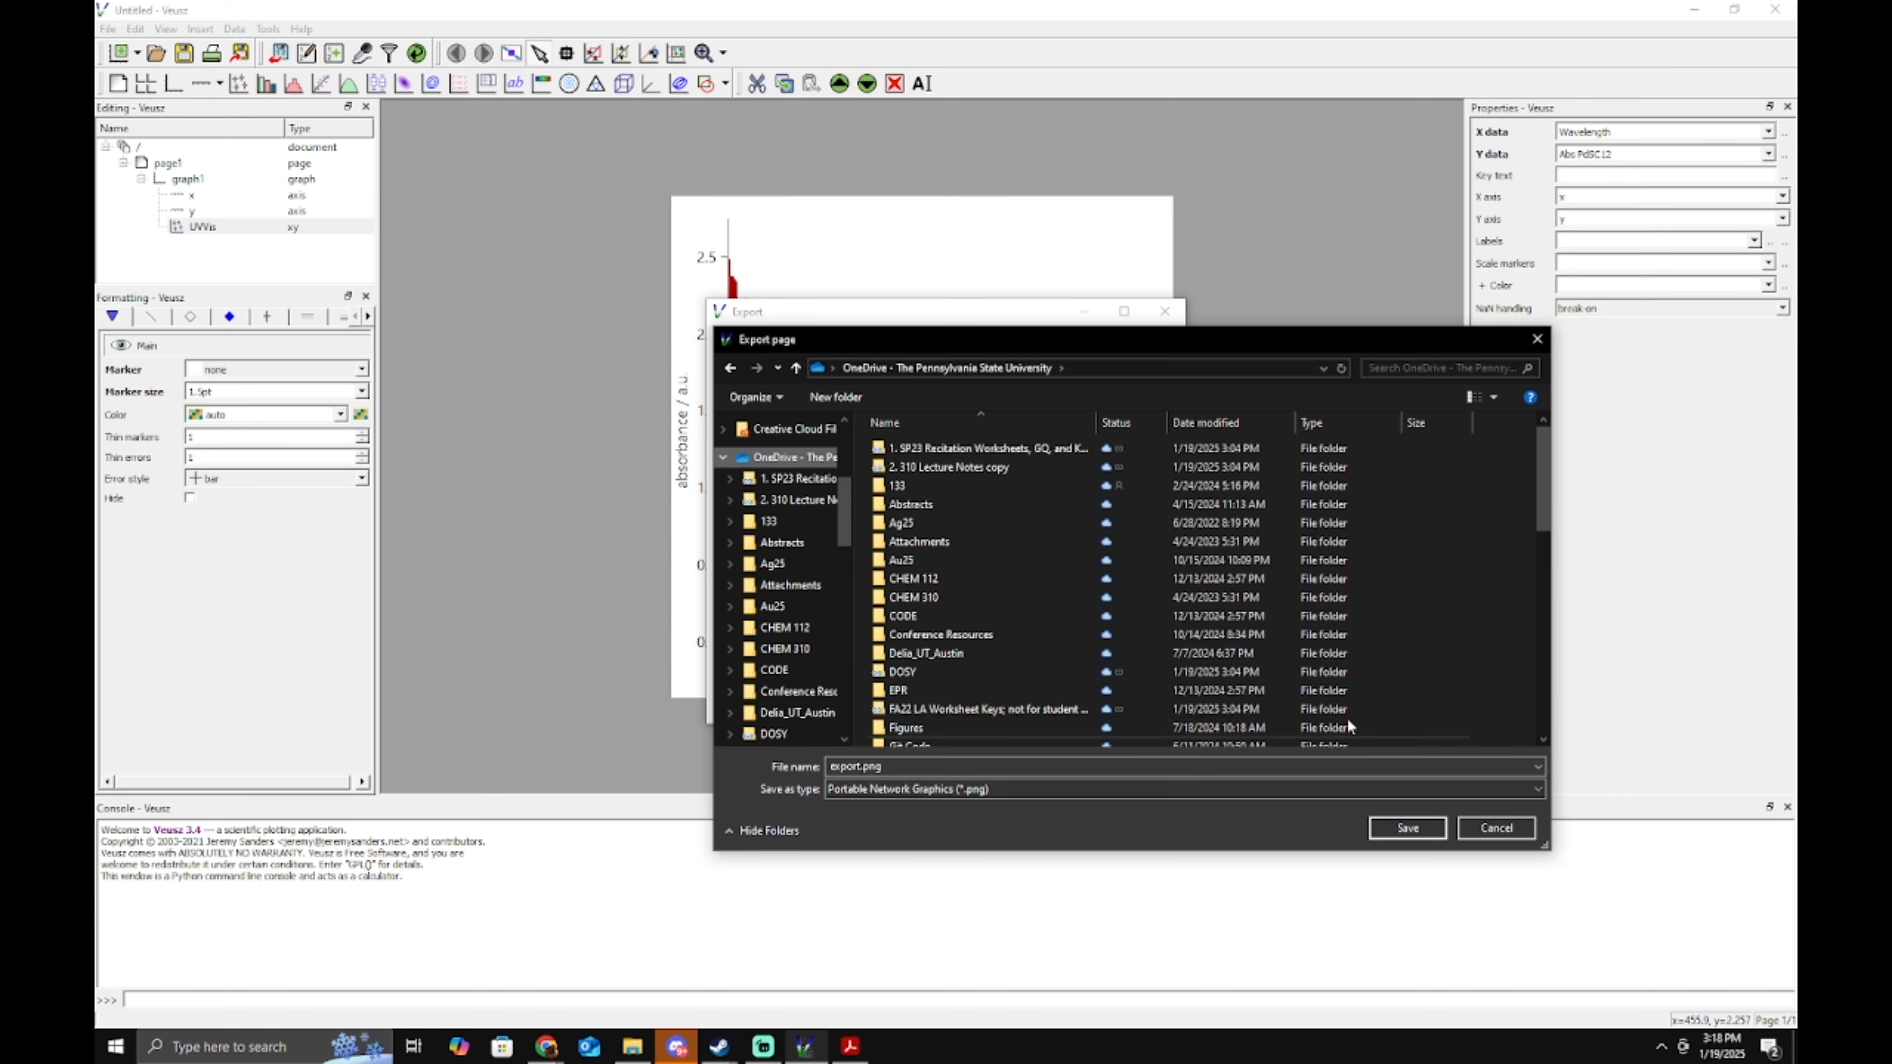
click(1398, 827)
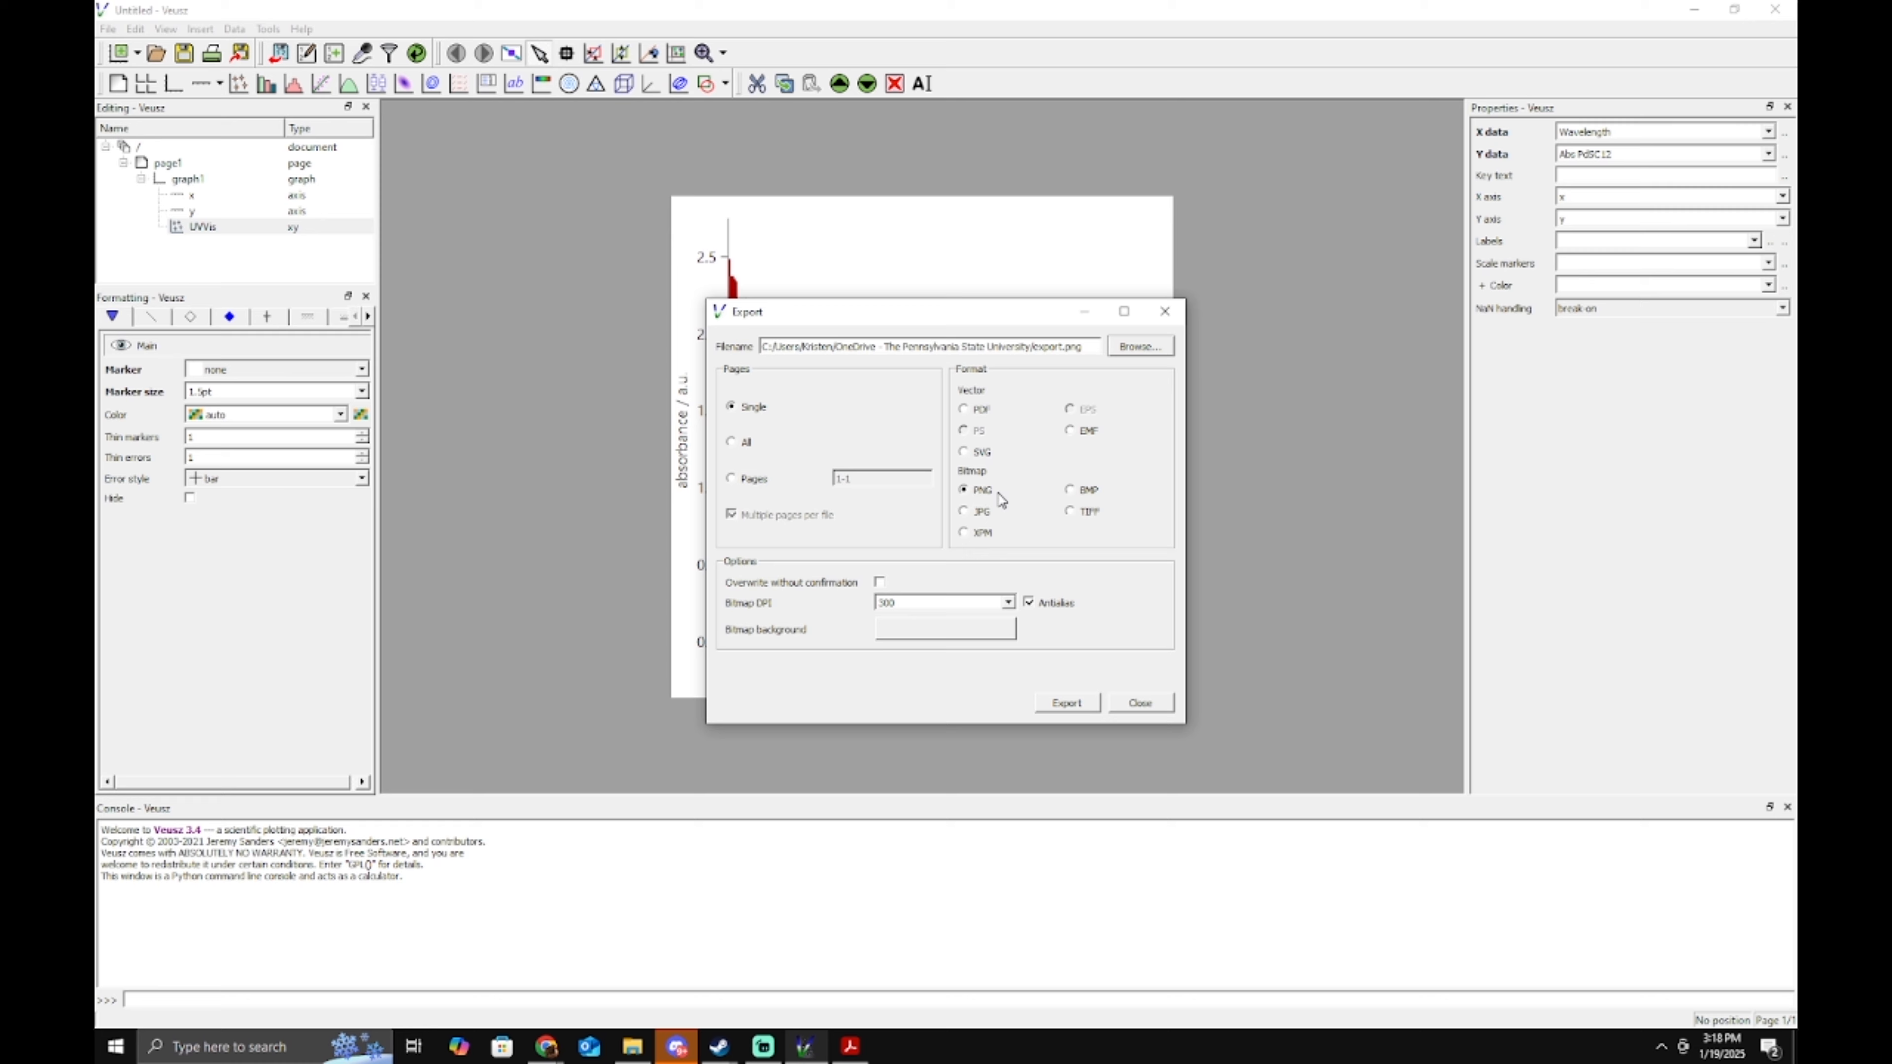
Export the PNG at 300 DPI and close the export window.
click(1006, 602)
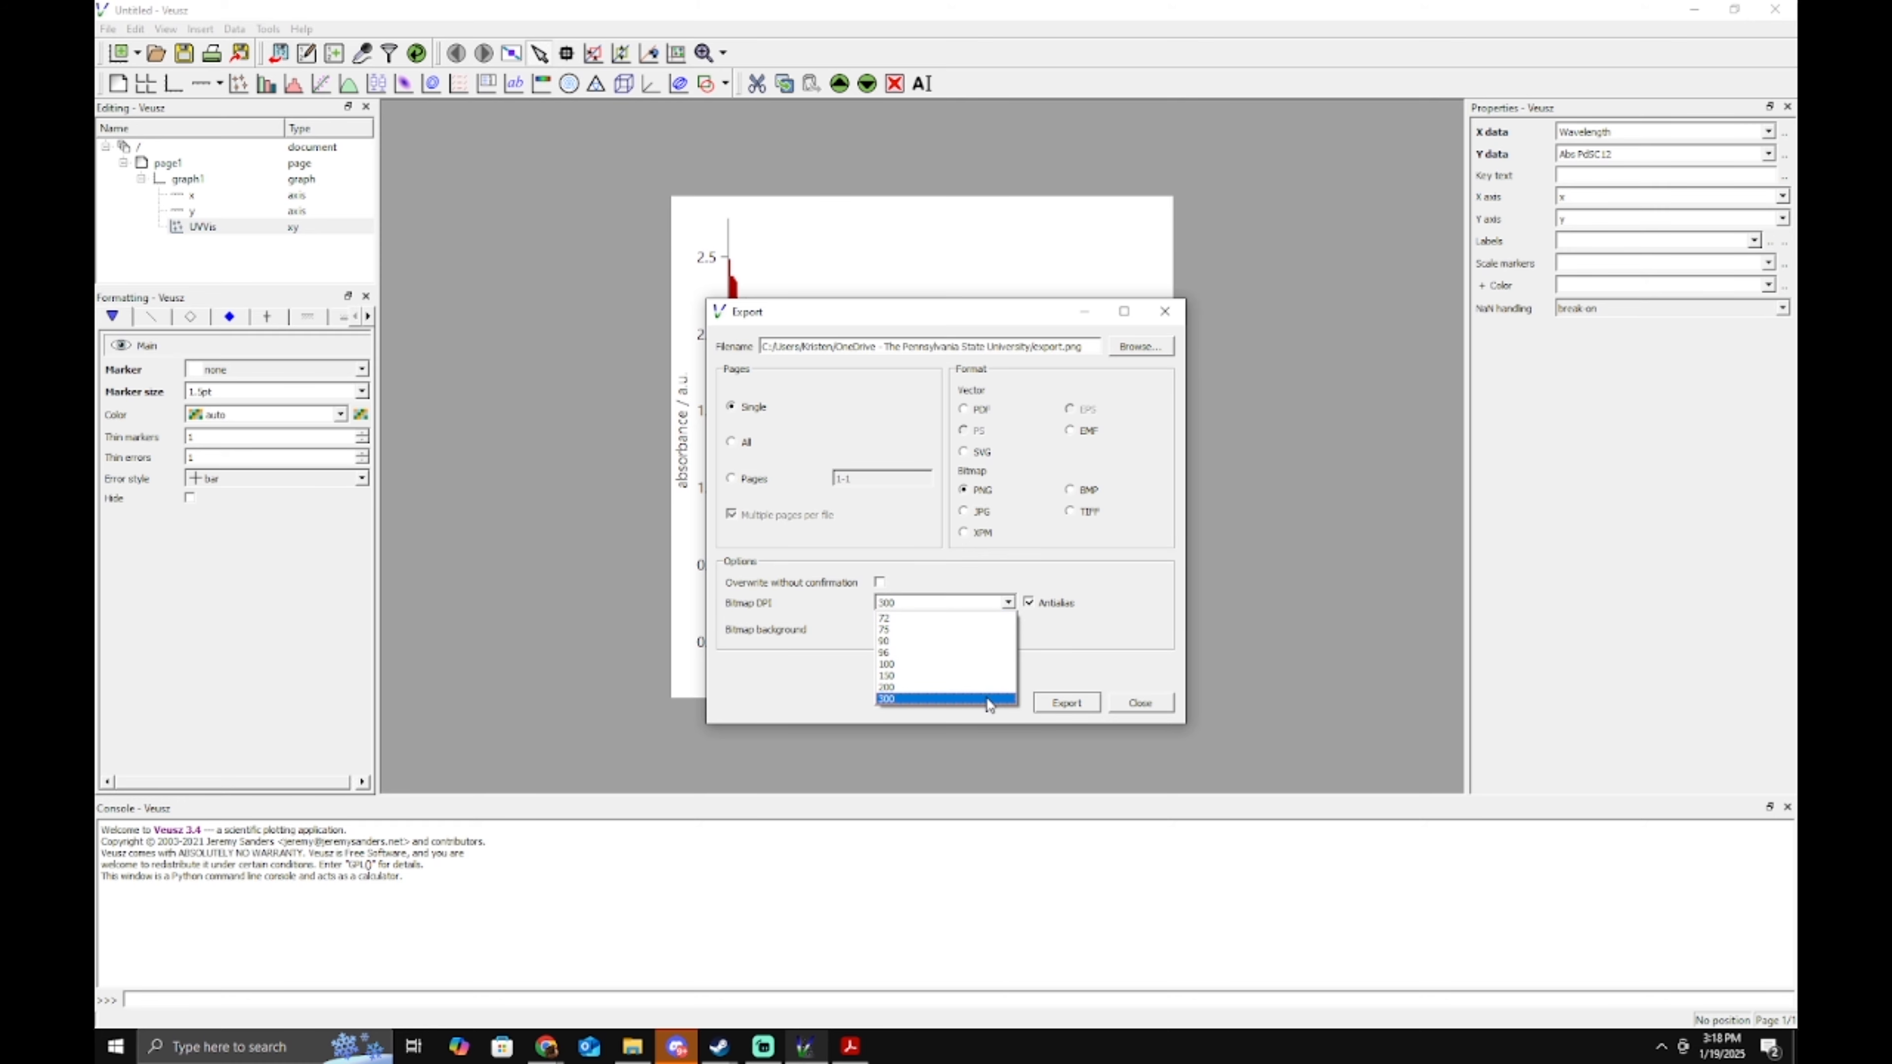
click(972, 698)
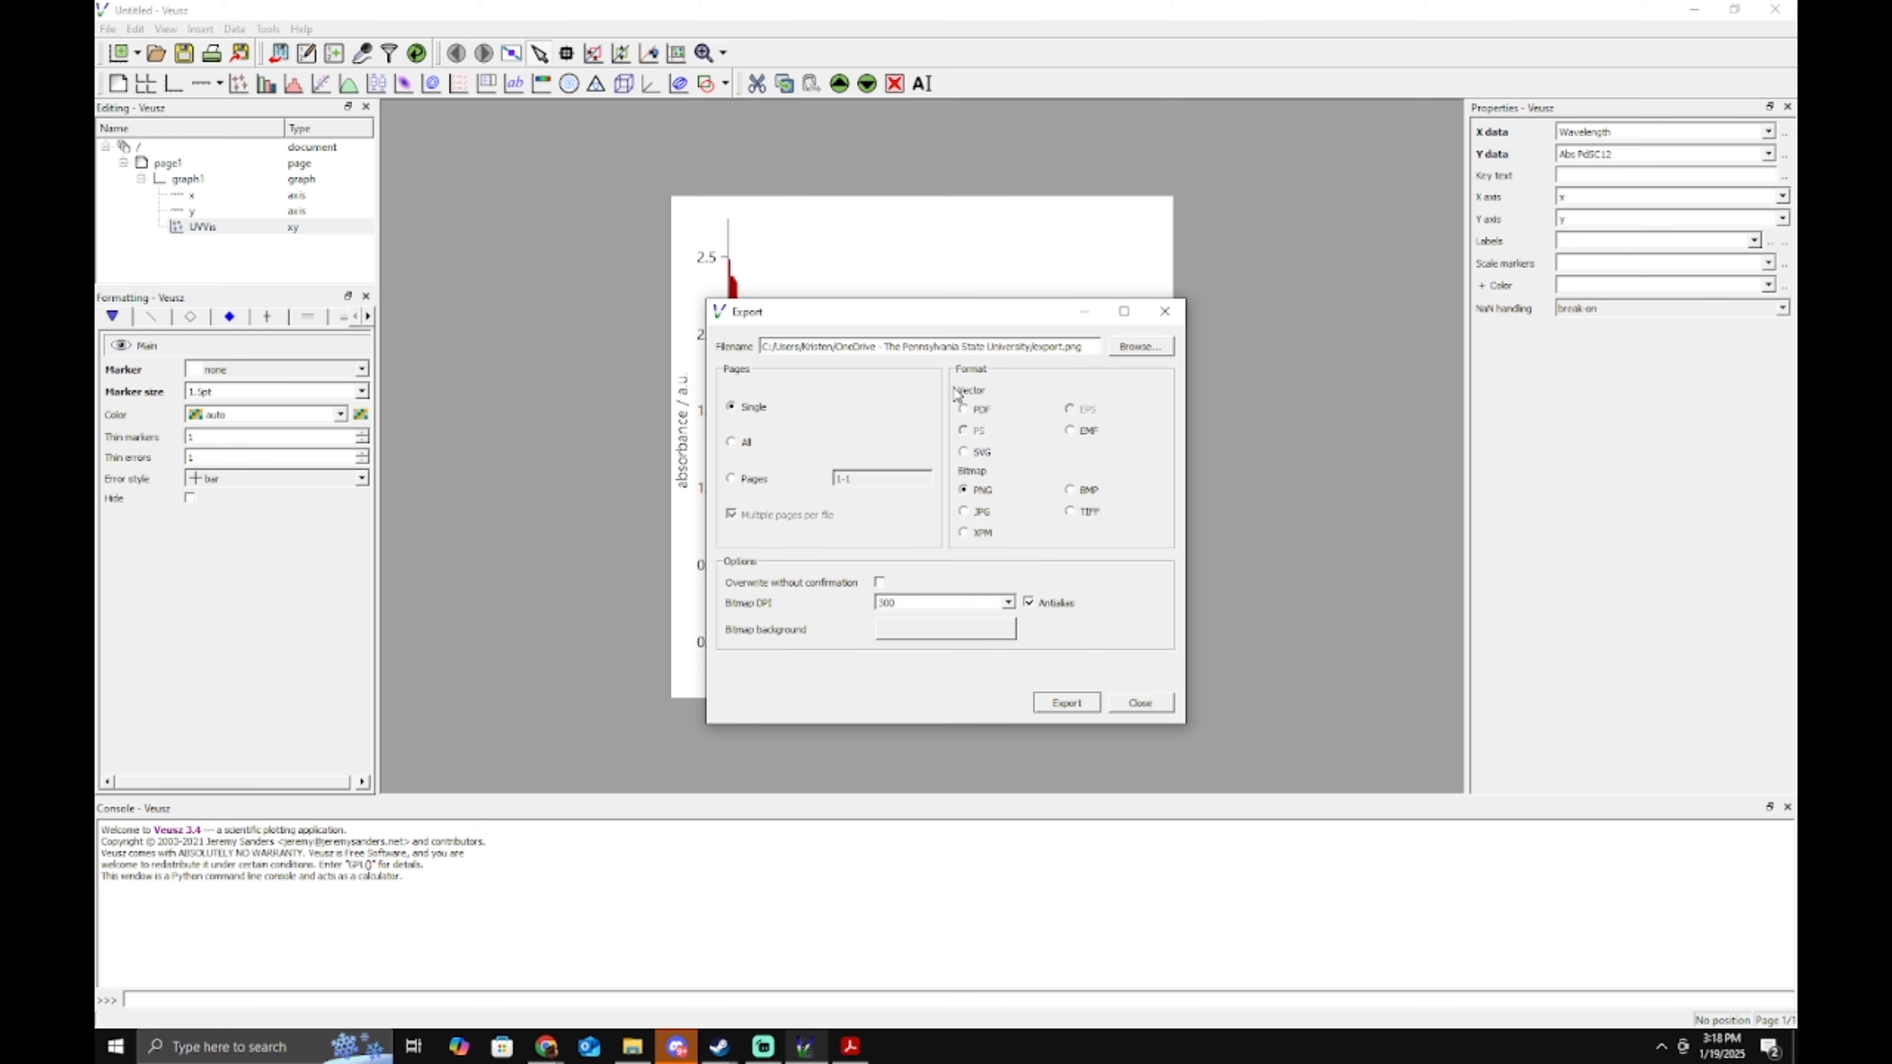
click(1076, 712)
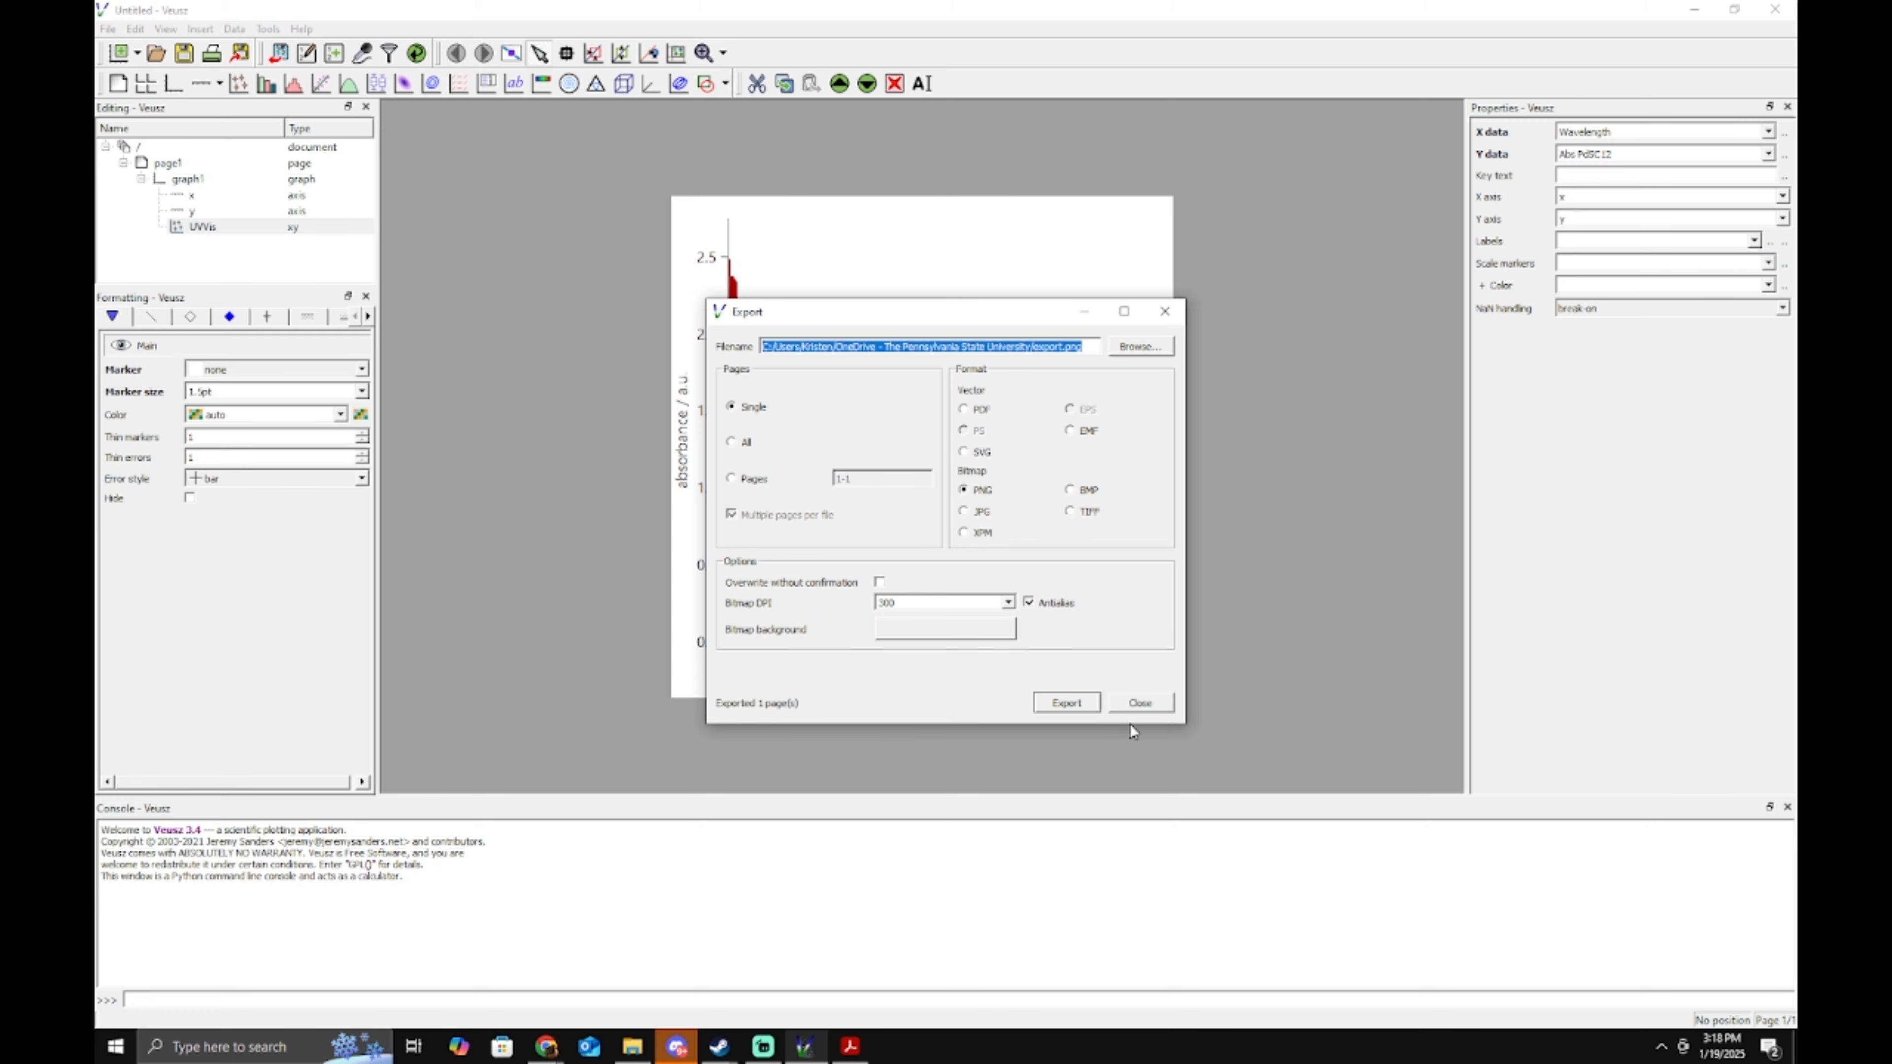
click(1164, 313)
Open export.png from the OneDrive folder in File Explorer to preview it.
click(646, 1050)
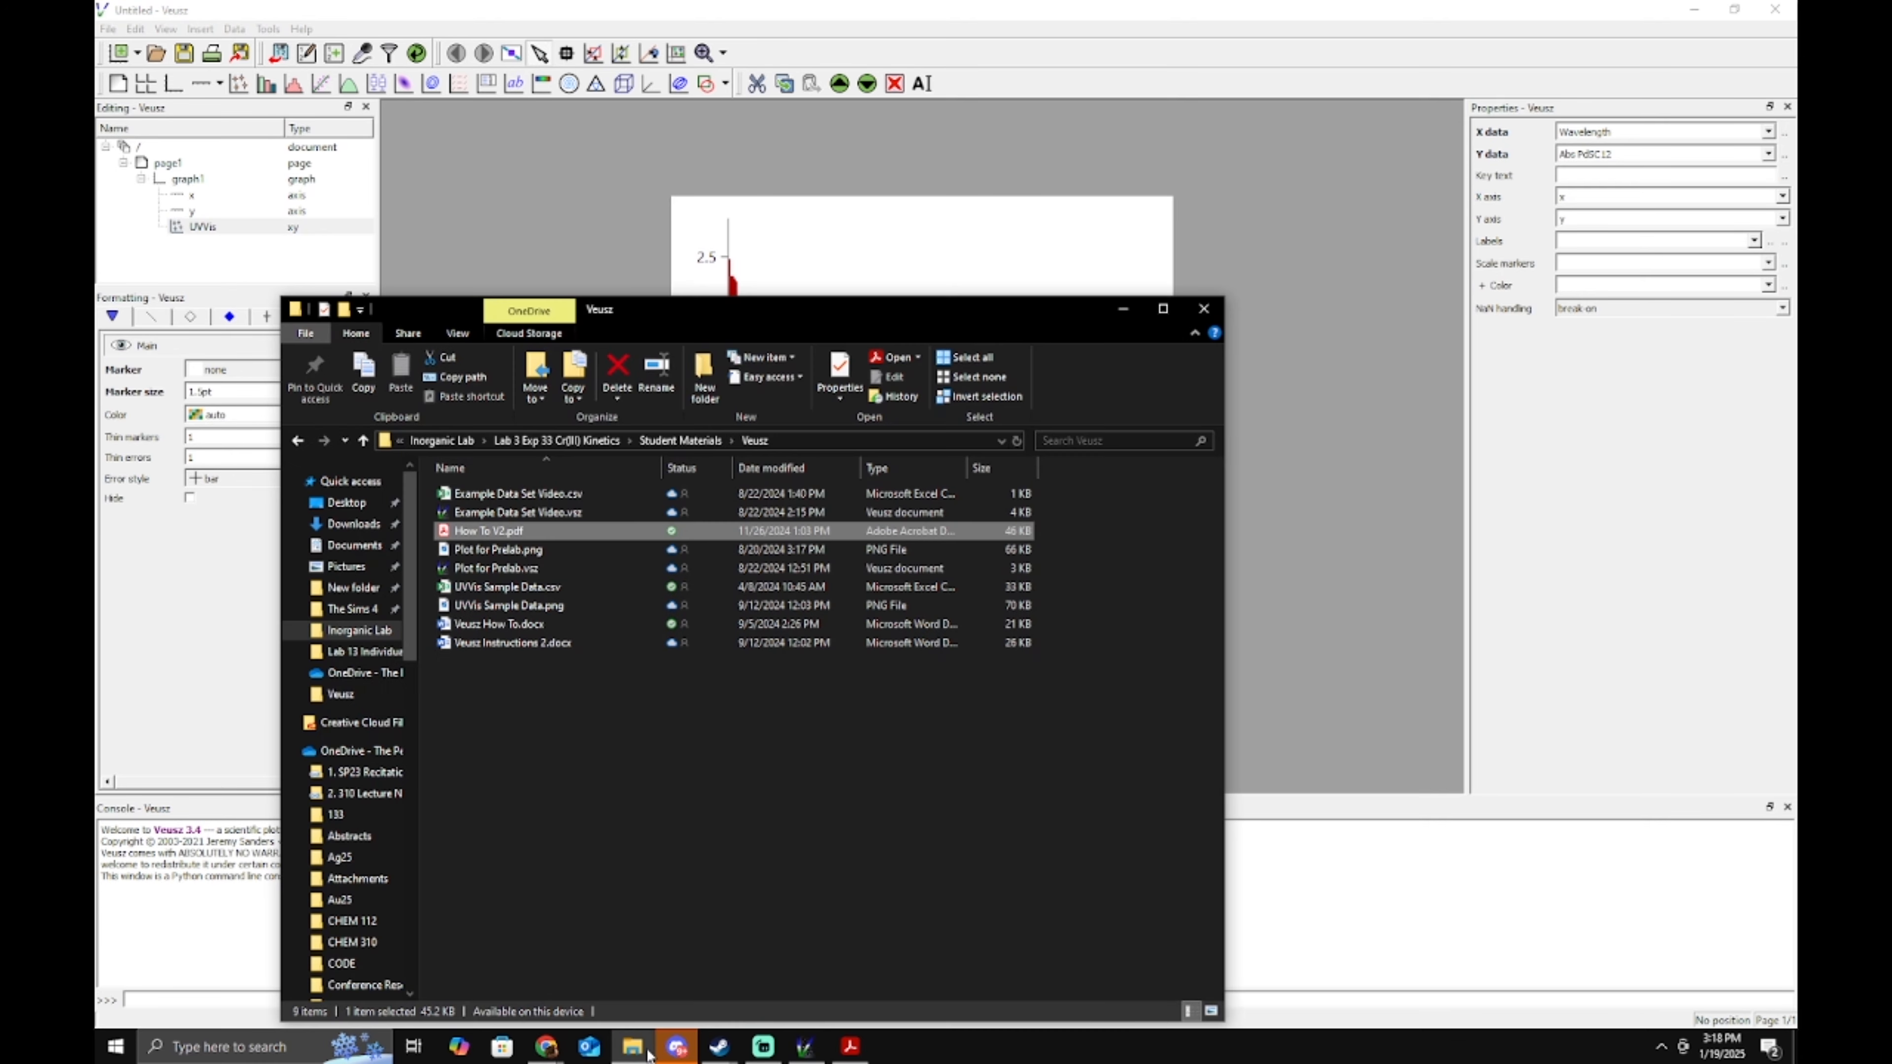
click(365, 766)
click(535, 495)
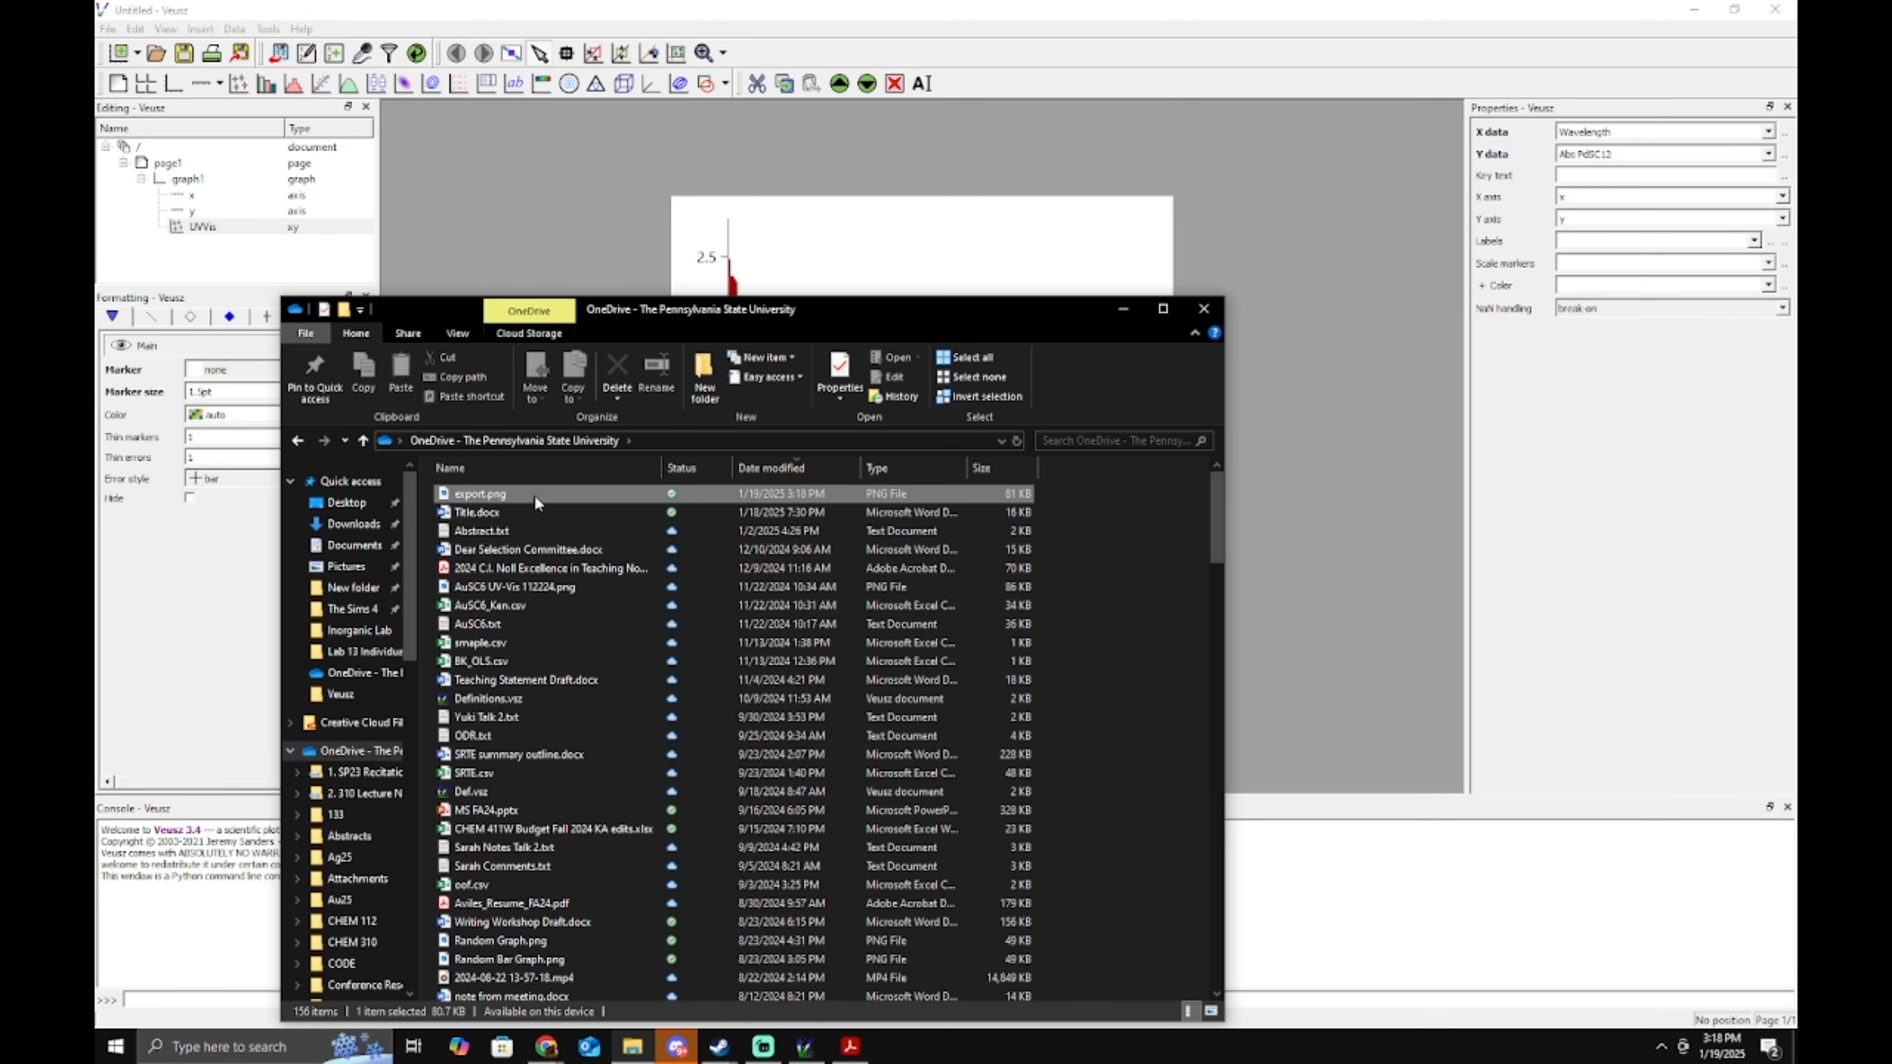
double_click(534, 496)
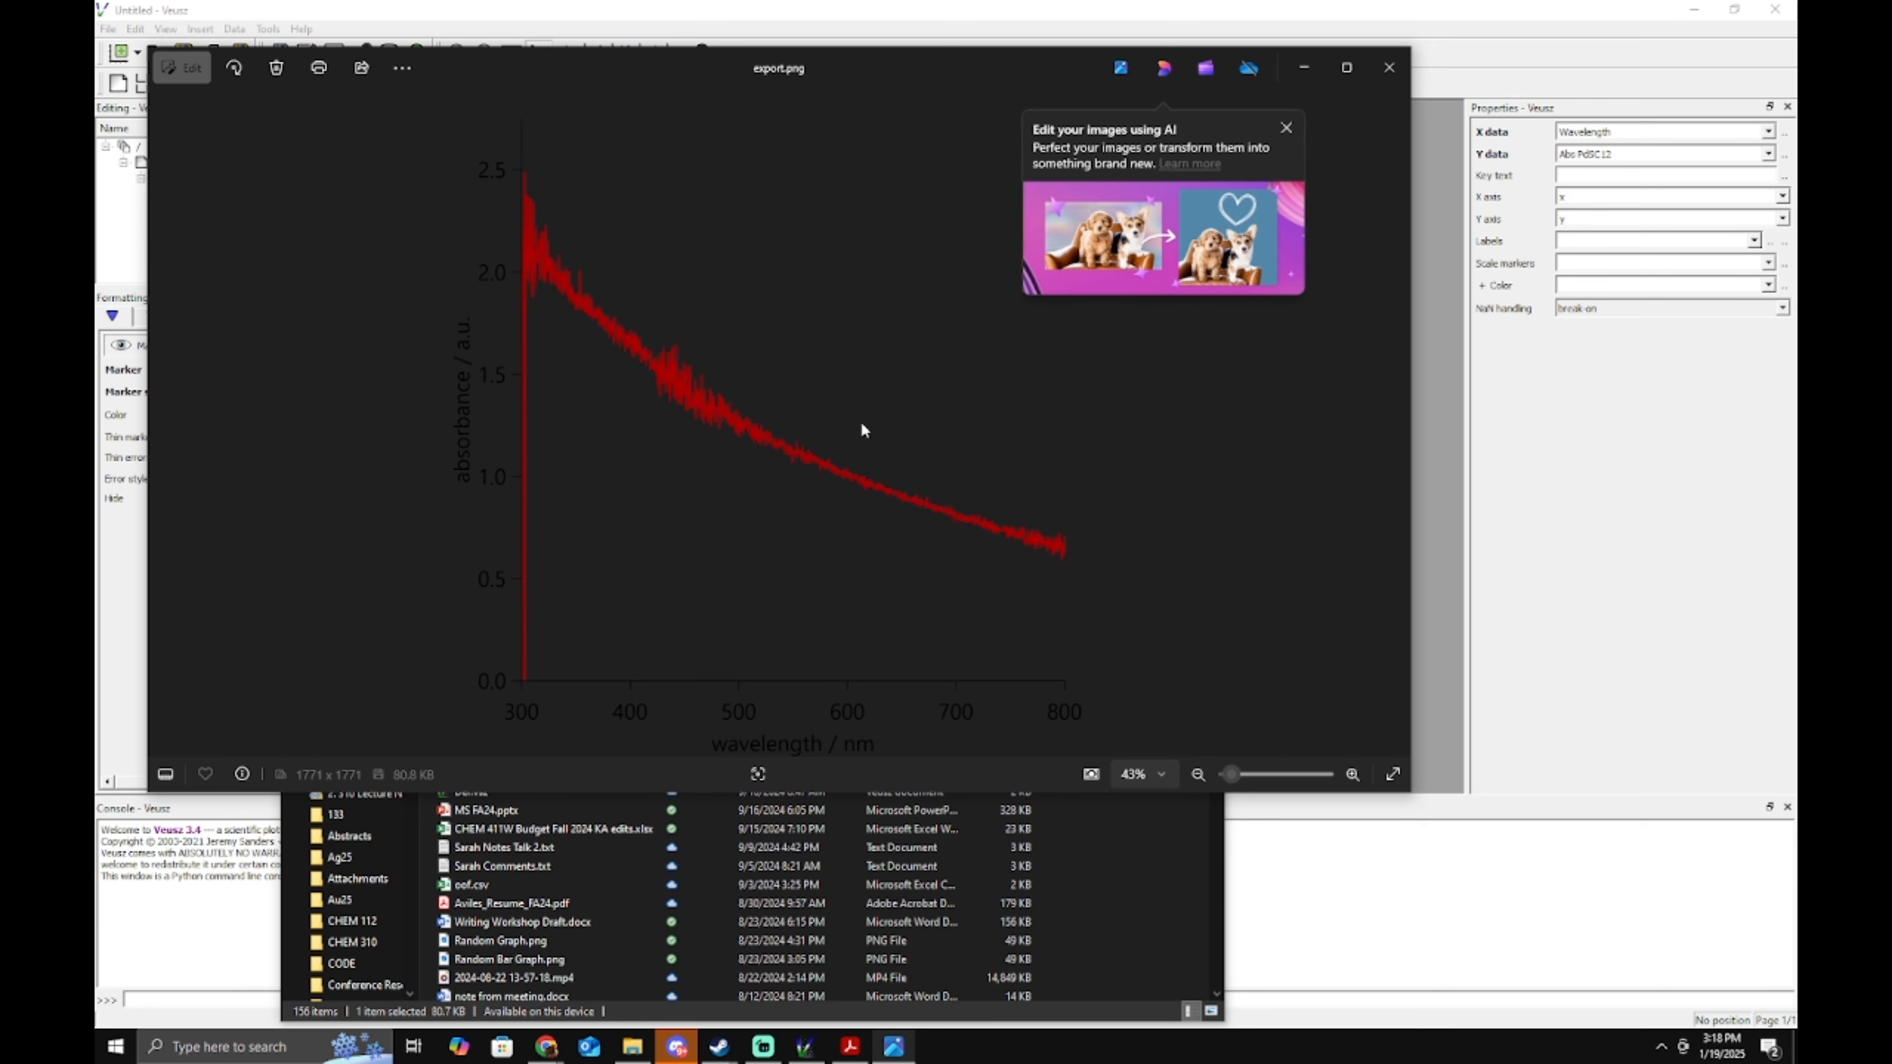
Dismiss the AI promo popup, then close the Photos viewer and File Explorer.
click(1286, 128)
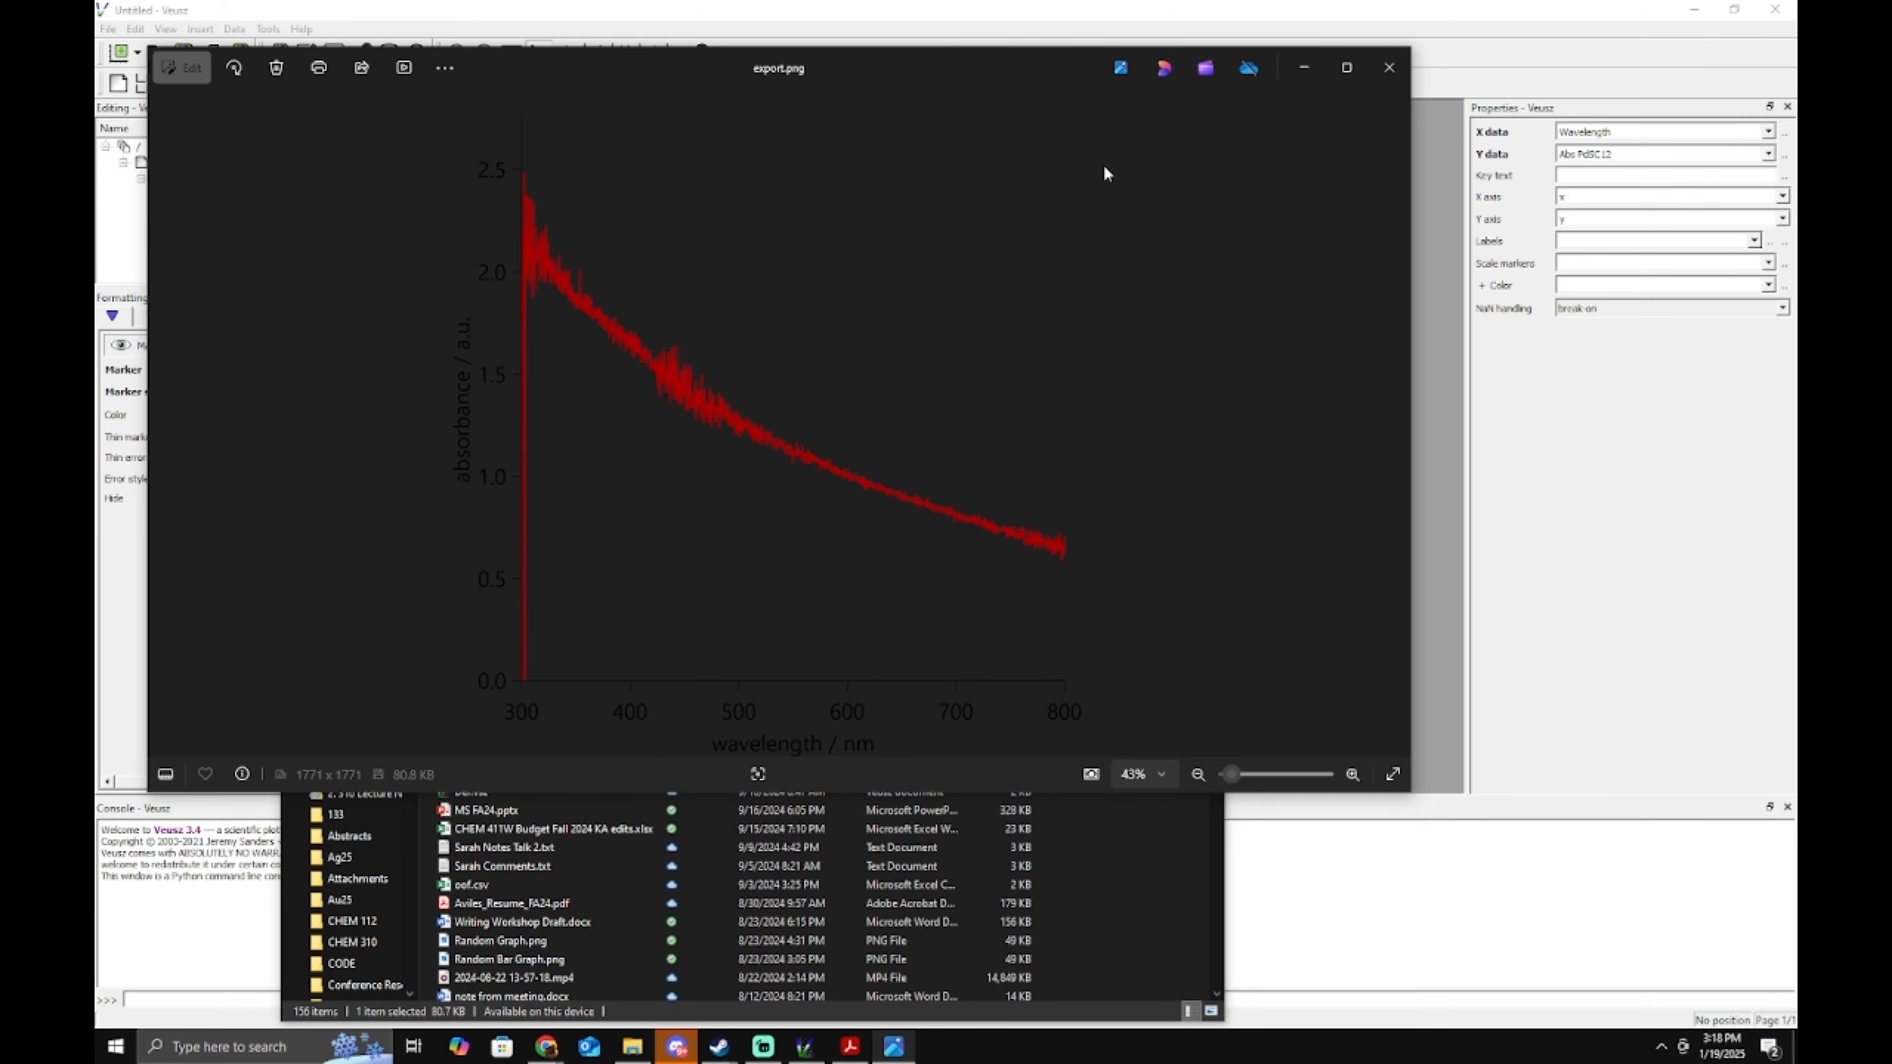
click(1388, 68)
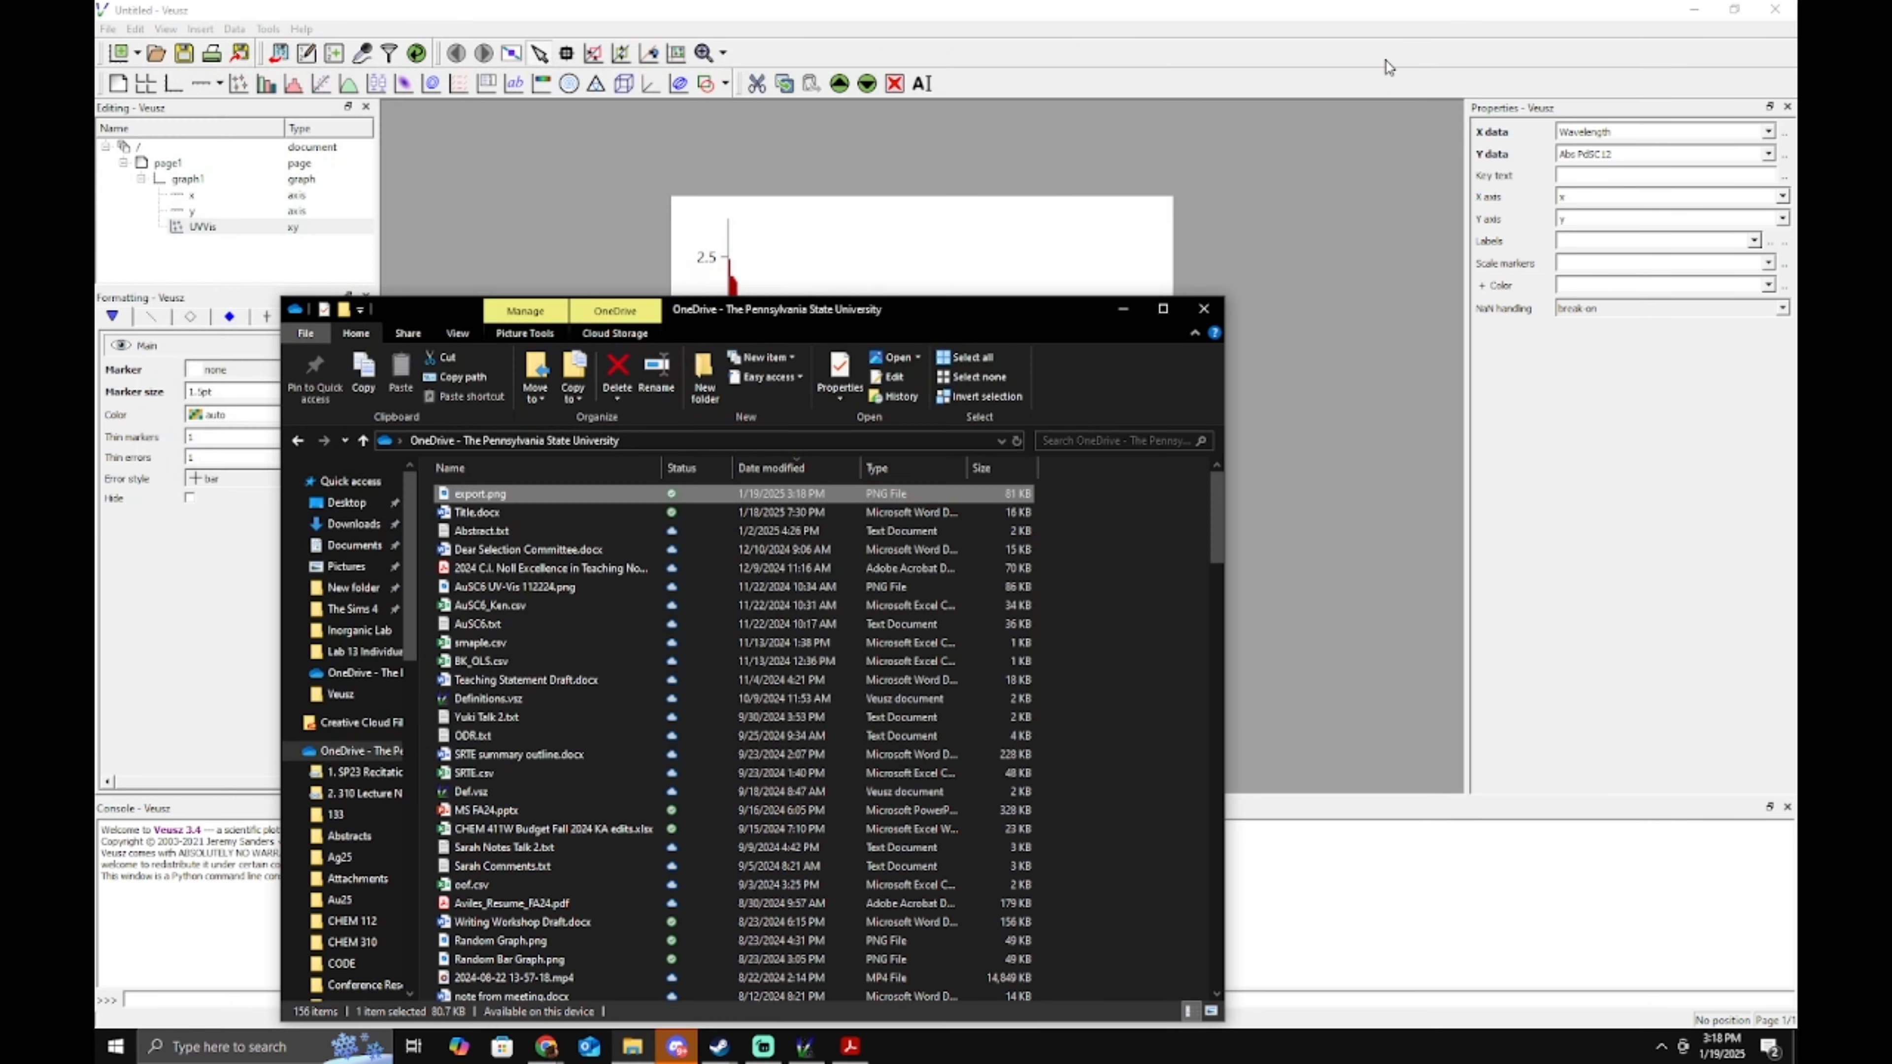
click(1203, 311)
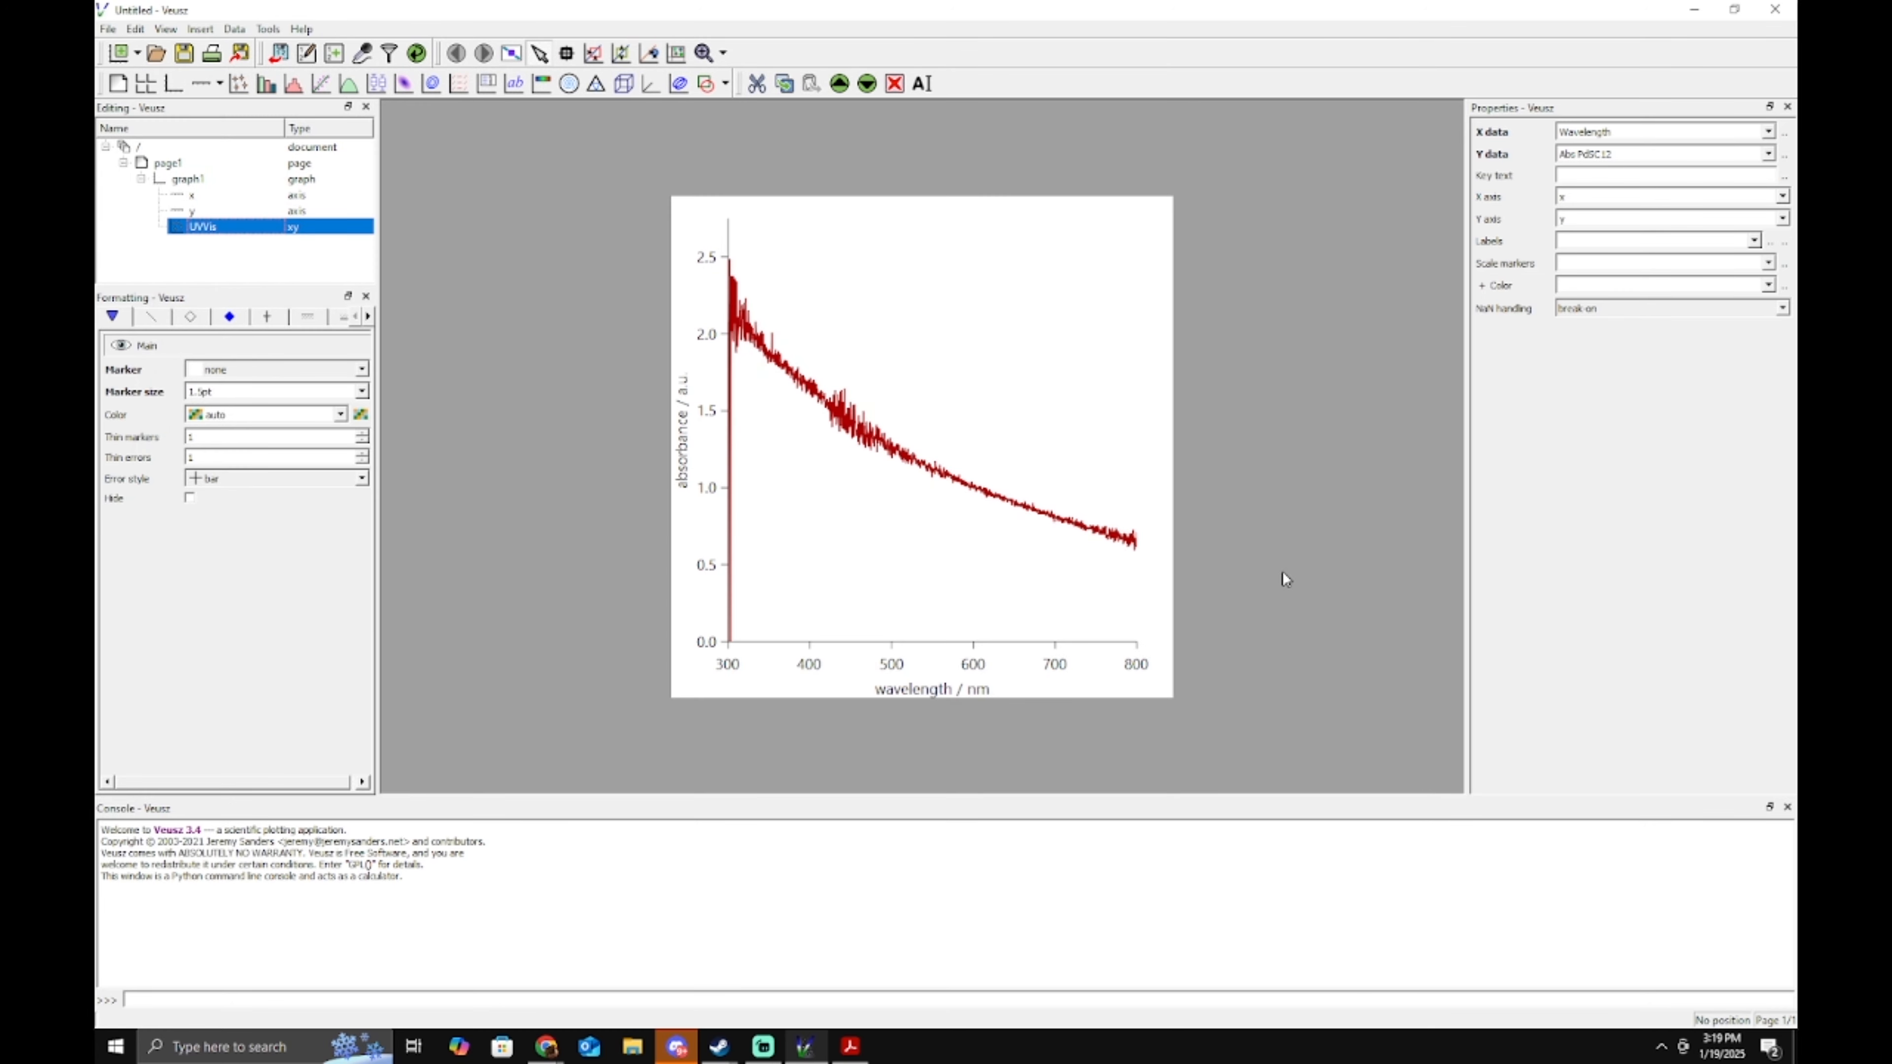